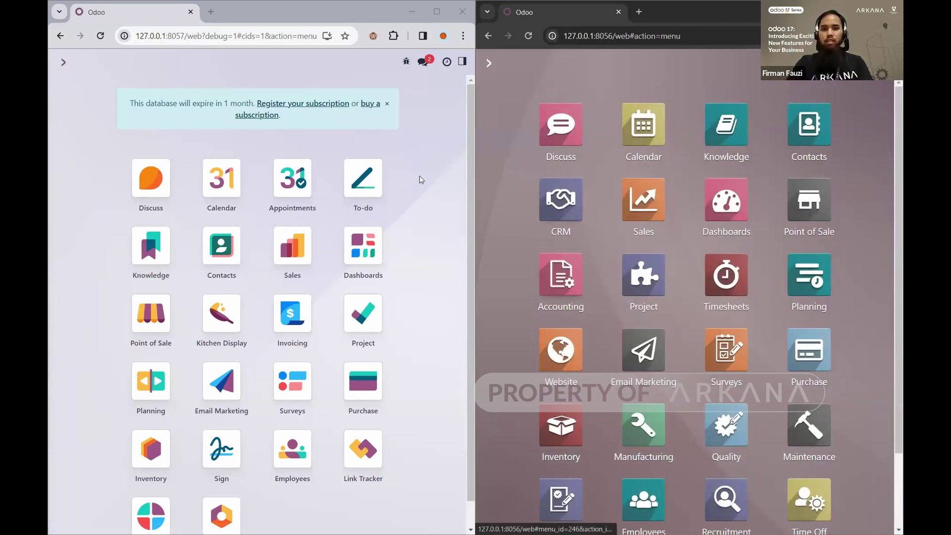
# Step: Compare the user menus of both Odoo windows and enable Dark Mode for the Administrator in the 127.0.0.1:8057 instance
pyautogui.click(462, 61)
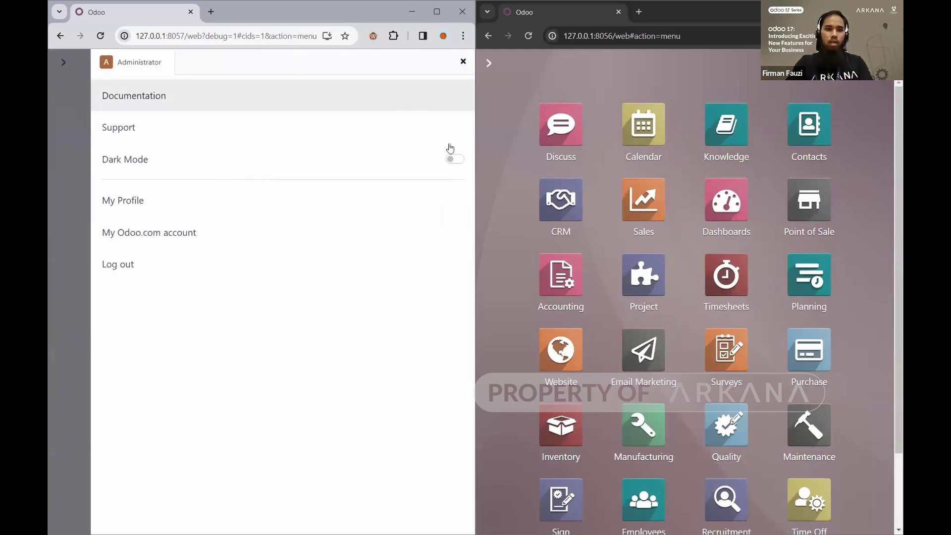
pyautogui.click(890, 94)
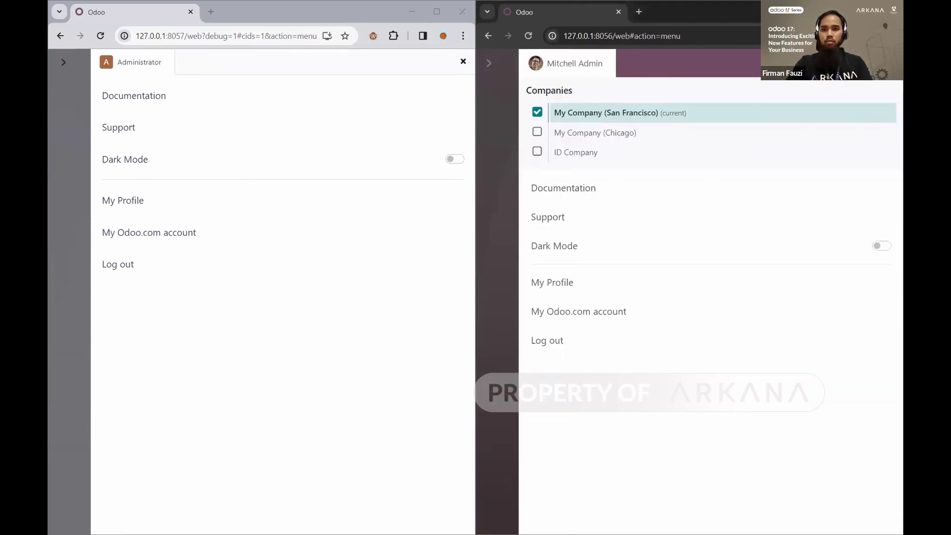
pyautogui.press('Escape')
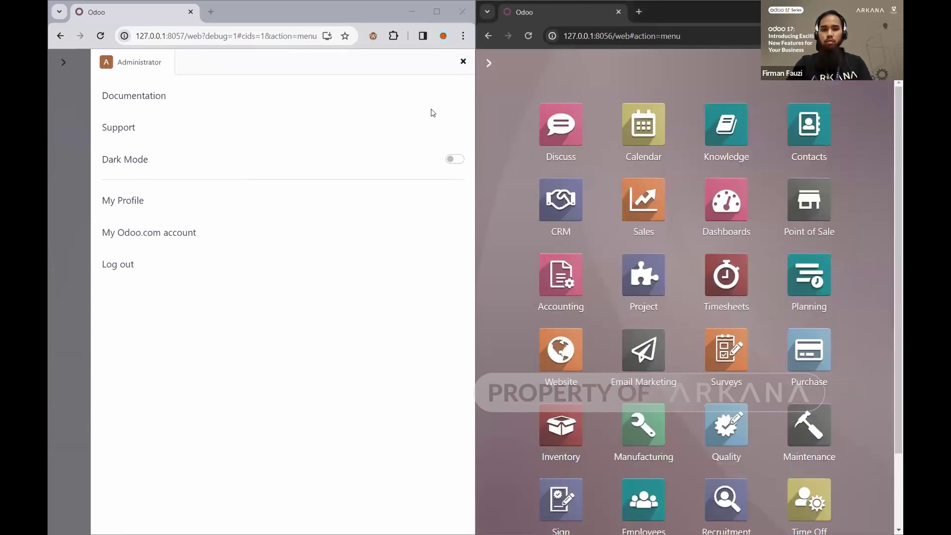
pyautogui.click(455, 159)
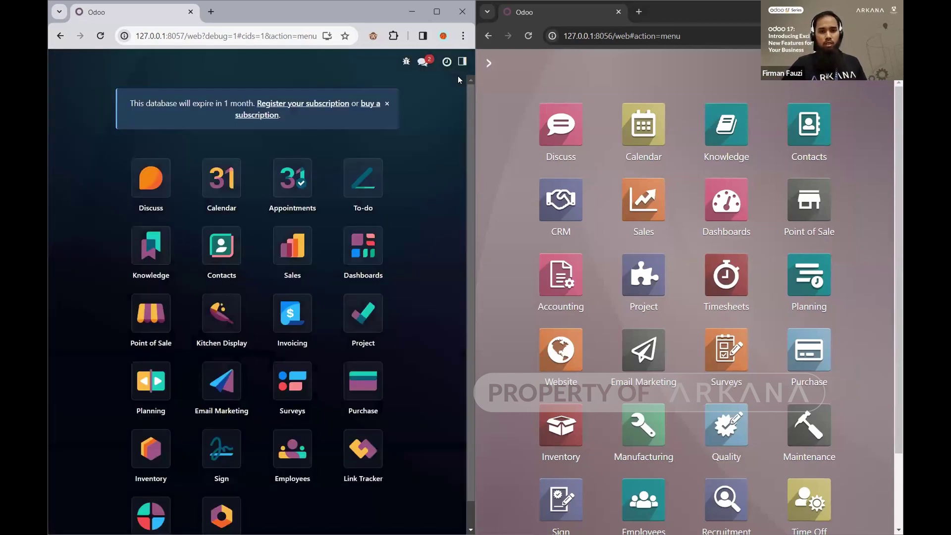
# Step: Examine the app icons on the dark home screen, briefly opening Sales and returning to the home screen
pyautogui.scroll(-1, 414, 225)
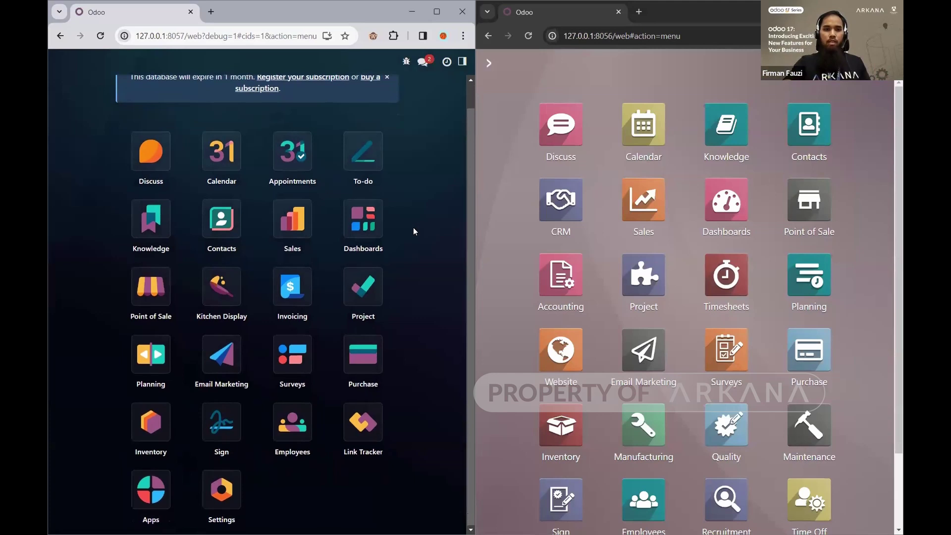
pyautogui.scroll(1, 414, 228)
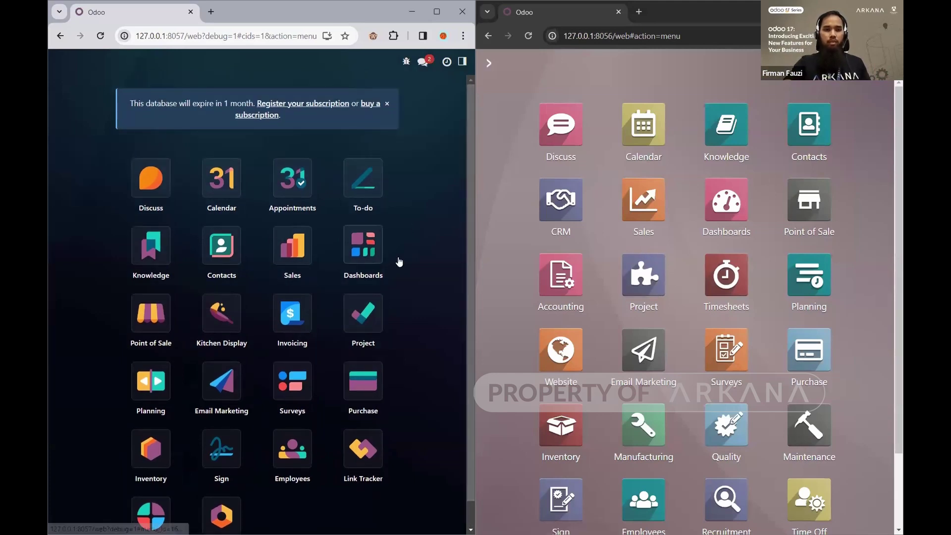
pyautogui.scroll(-1, 385, 258)
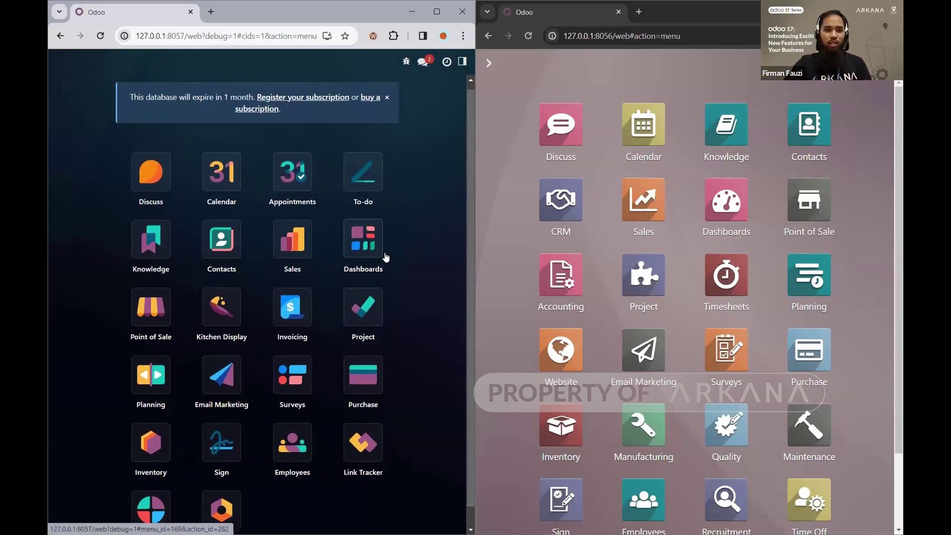
pyautogui.scroll(-2, 557, 510)
pyautogui.scroll(2, 641, 226)
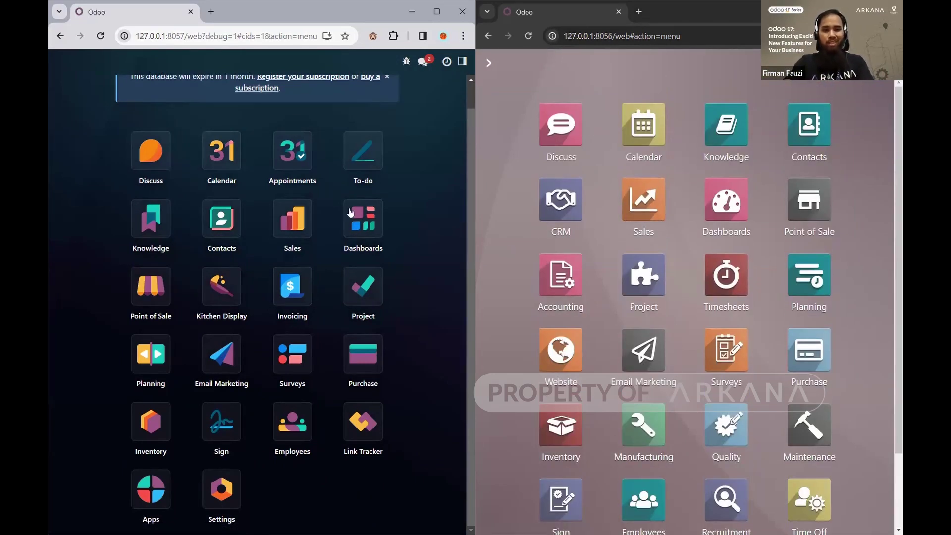
pyautogui.click(299, 227)
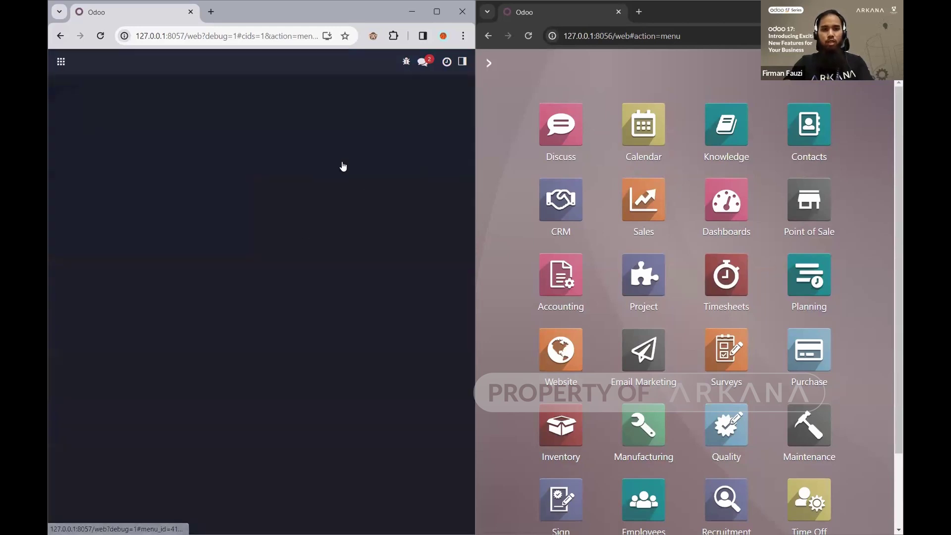
pyautogui.click(60, 62)
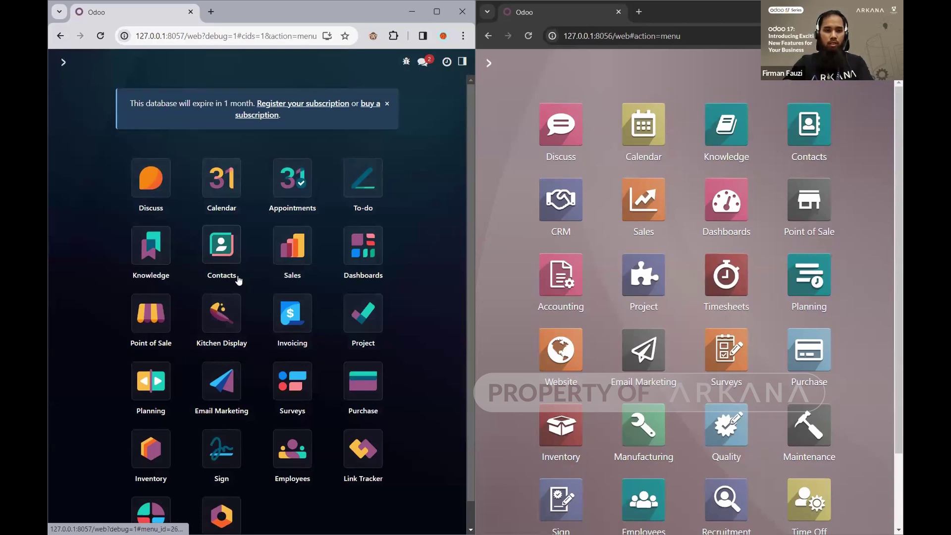
pyautogui.scroll(-1, 237, 279)
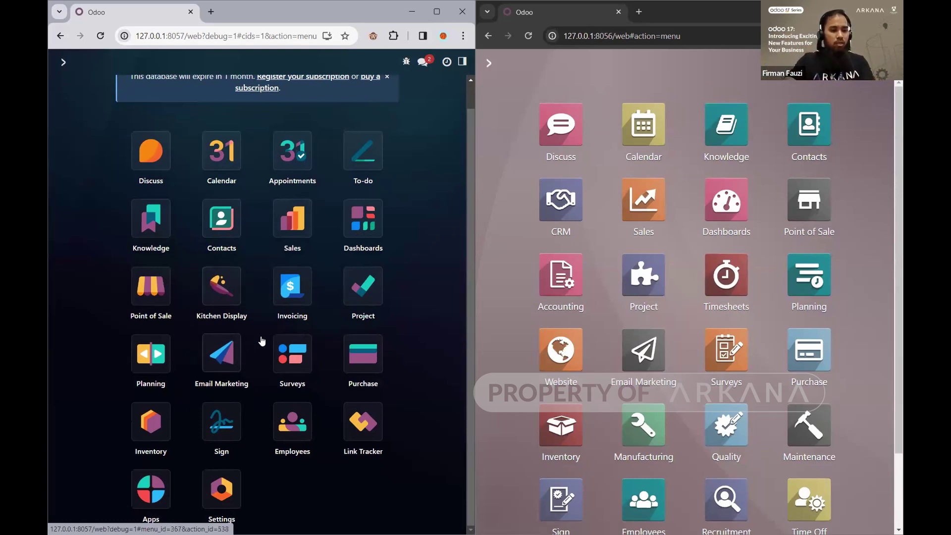
pyautogui.scroll(1, 285, 297)
pyautogui.scroll(-1, 292, 268)
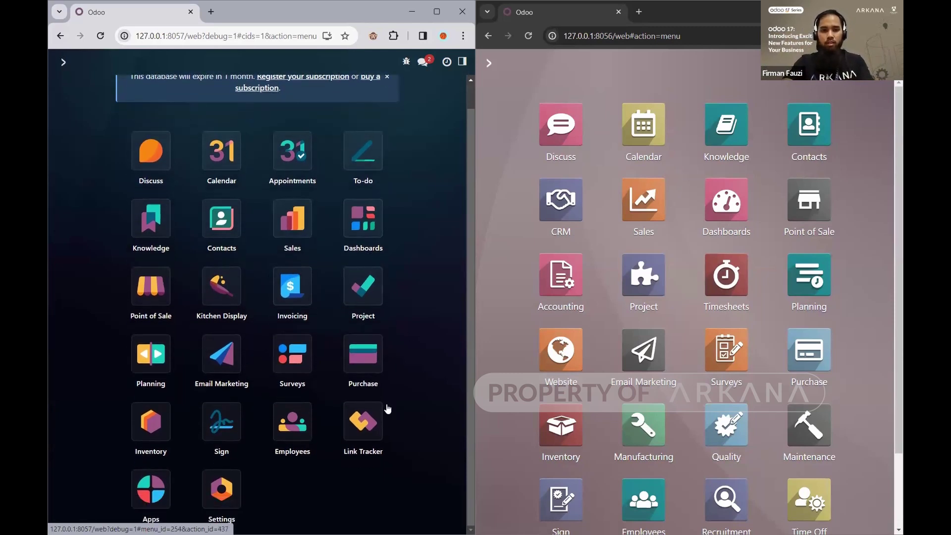
pyautogui.hotkey('alt', 'Tab')
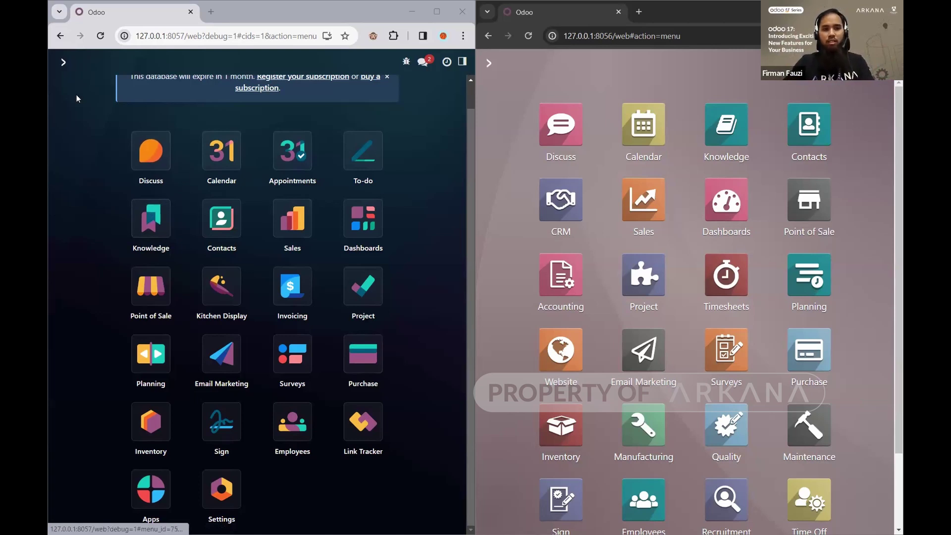
pyautogui.scroll(1, 76, 94)
pyautogui.click(64, 63)
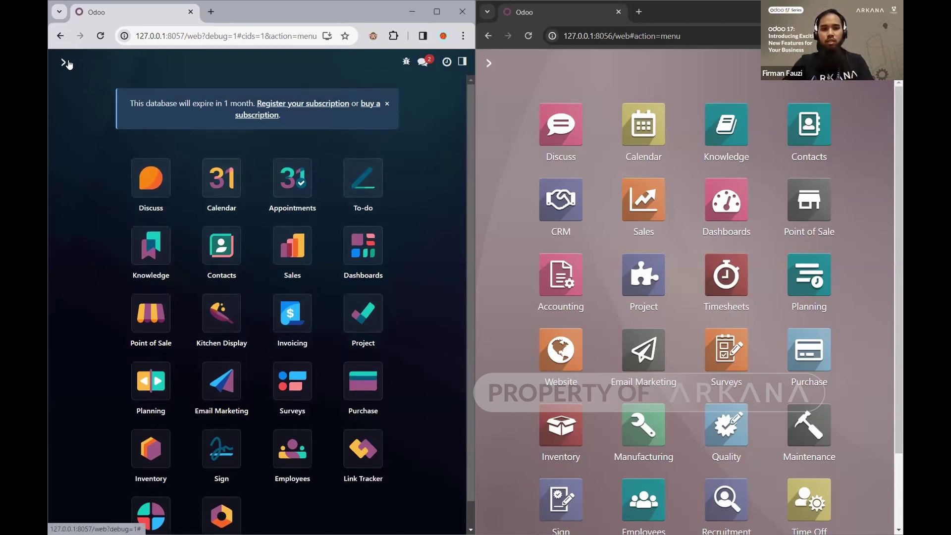
pyautogui.click(64, 64)
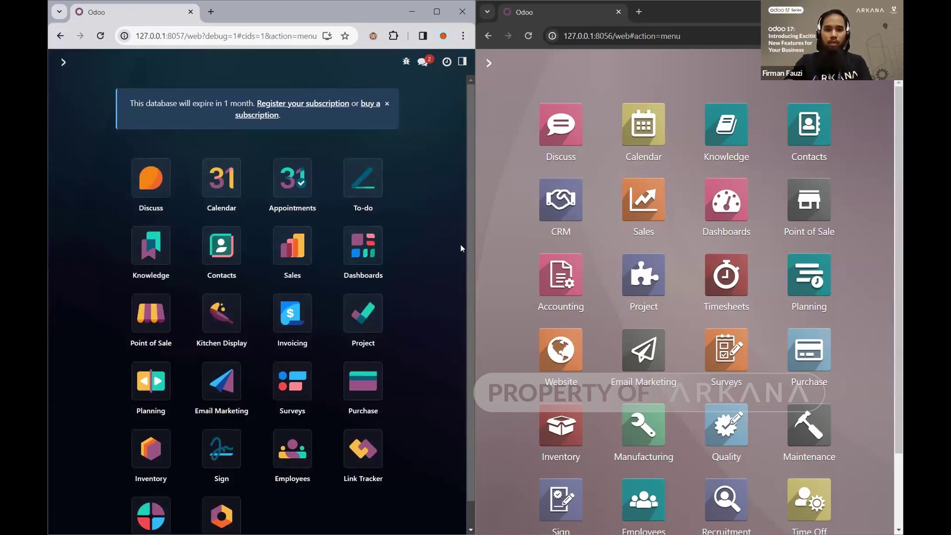
# Step: Disable Dark Mode in the Administrator's user menu
pyautogui.click(462, 67)
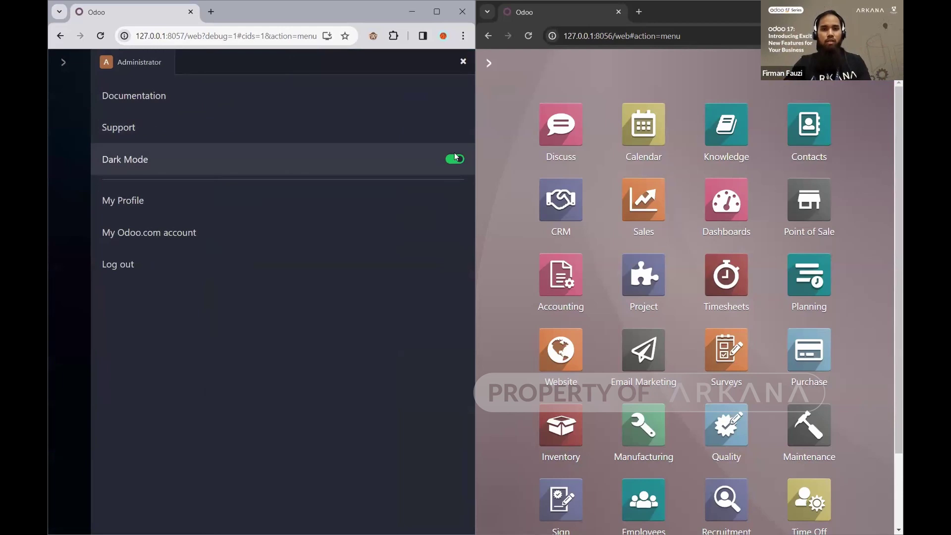
pyautogui.click(456, 157)
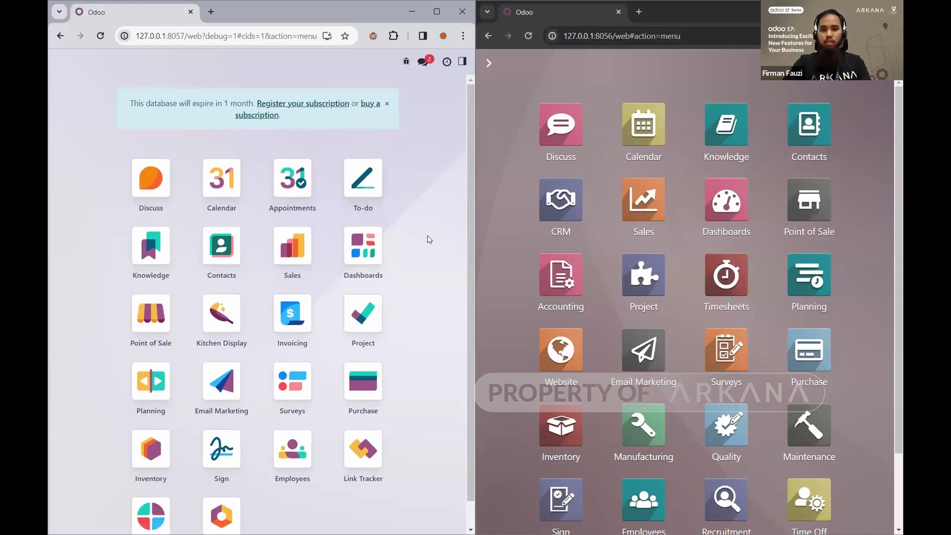
# Step: Swap the Calendar and Appointments icons on the 127.0.0.1:8057 home screen and restore their original order
pyautogui.scroll(-1, 360, 210)
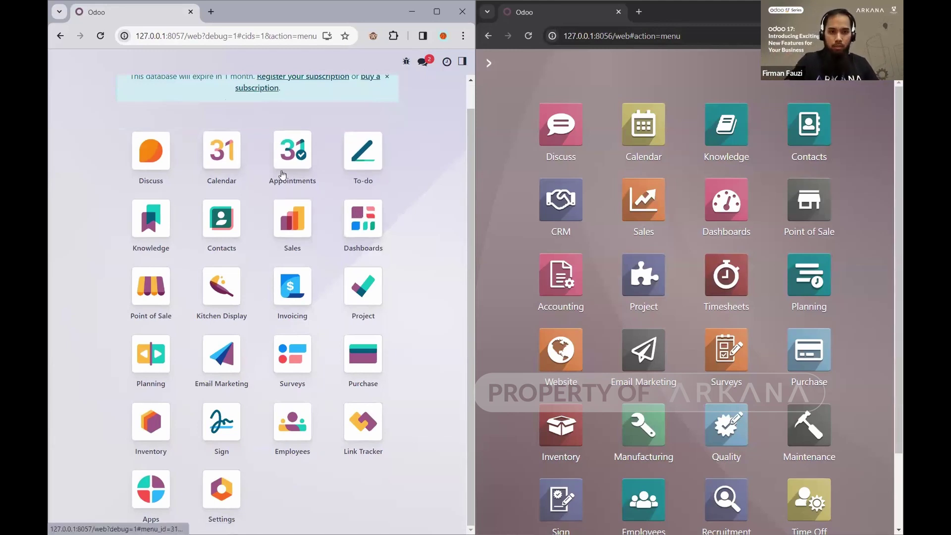
pyautogui.moveTo(199, 153); pyautogui.dragTo(302, 177)
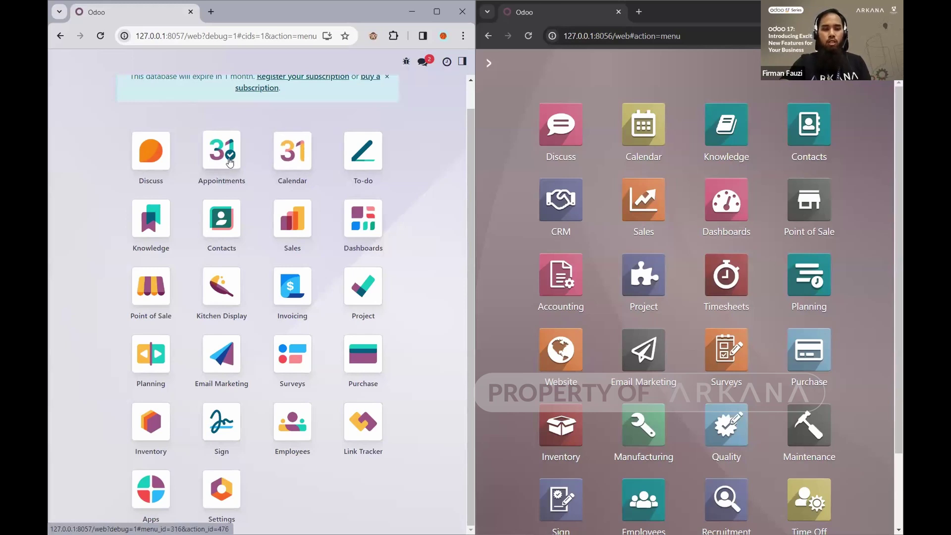
pyautogui.moveTo(229, 163); pyautogui.dragTo(329, 167)
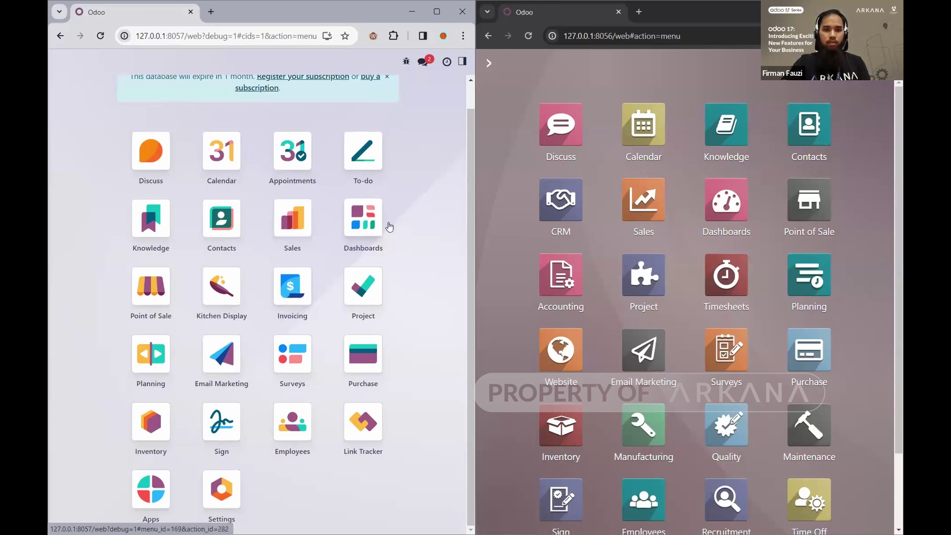
# Step: Move the Sales icon between Invoicing and Project, and try to move the Calendar icon on the 127.0.0.1:8056 home screen
pyautogui.moveTo(298, 221); pyautogui.dragTo(298, 288)
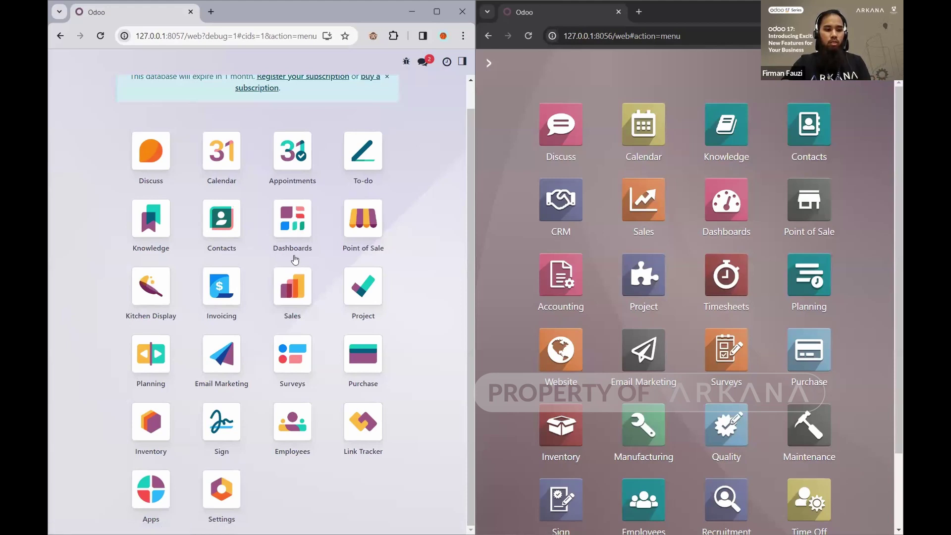
pyautogui.moveTo(669, 142)
pyautogui.mouseDown()
pyautogui.moveTo(664, 163)
pyautogui.moveTo(584, 160)
pyautogui.moveTo(541, 182)
pyautogui.moveTo(679, 130)
pyautogui.mouseUp()
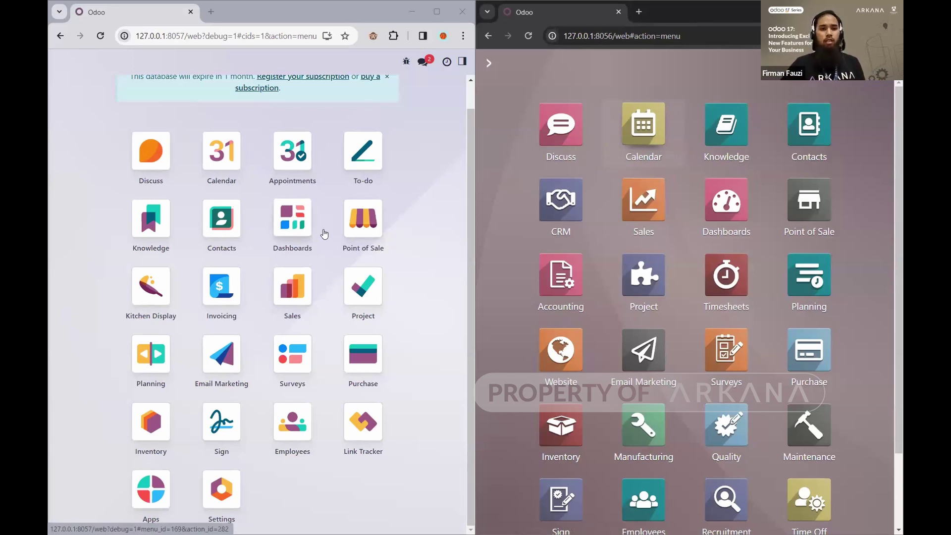
pyautogui.scroll(-2, 688, 263)
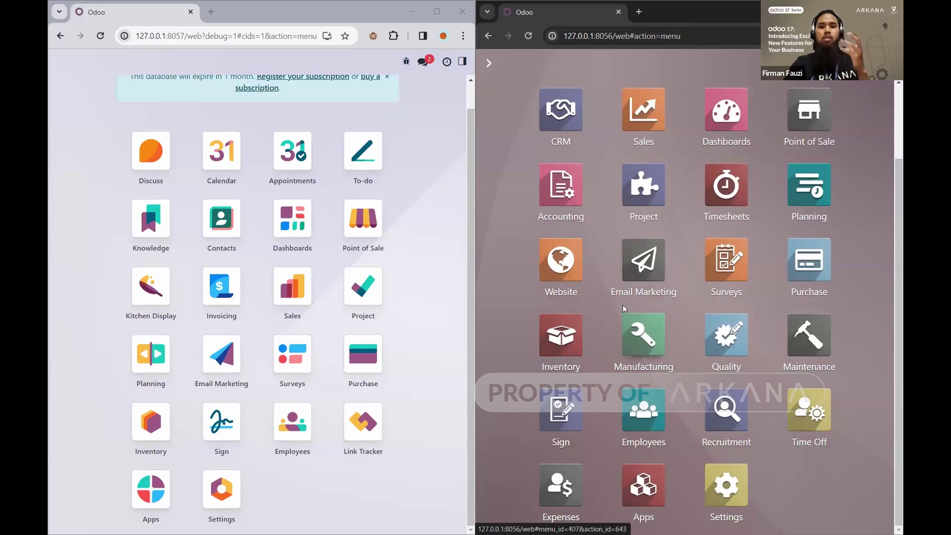
pyautogui.scroll(1, 622, 305)
pyautogui.scroll(3, 622, 305)
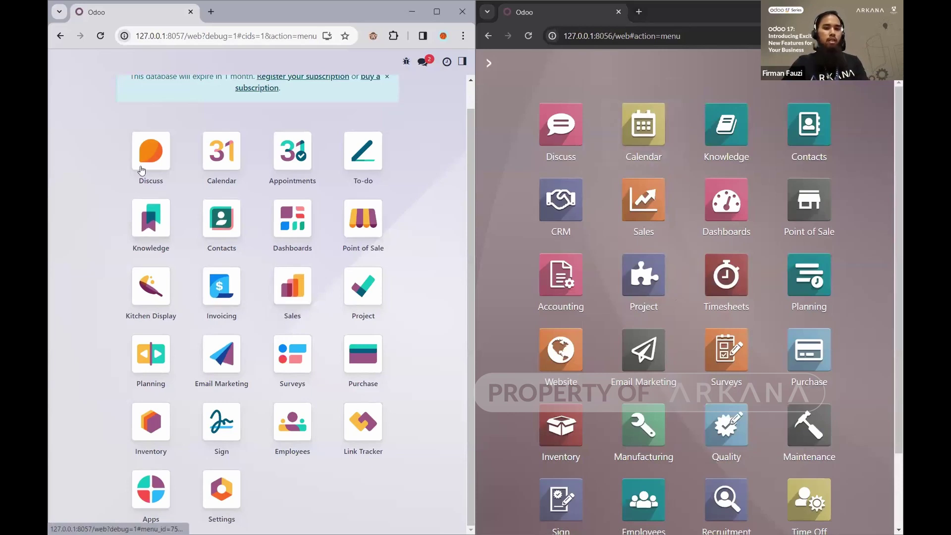
# Step: Open Sales in the 127.0.0.1:8057 instance, return to the home screen and move the Sales icon to the first position before Discuss
pyautogui.click(292, 290)
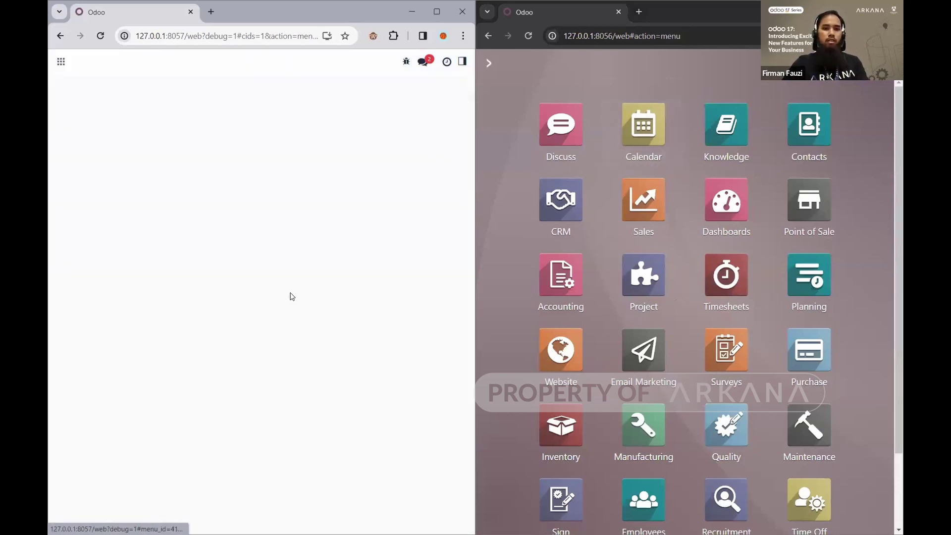
pyautogui.click(61, 61)
pyautogui.moveTo(298, 312); pyautogui.dragTo(142, 171)
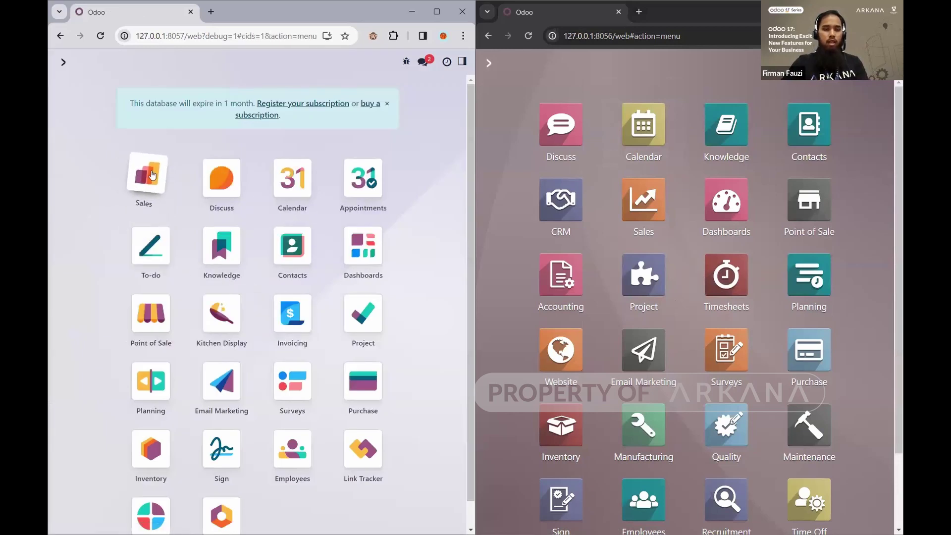
# Step: Examine the rearranged app icons on the 127.0.0.1:8057 home screen and compare them with the app icons of the 127.0.0.1:8056 instance
pyautogui.scroll(-1, 254, 290)
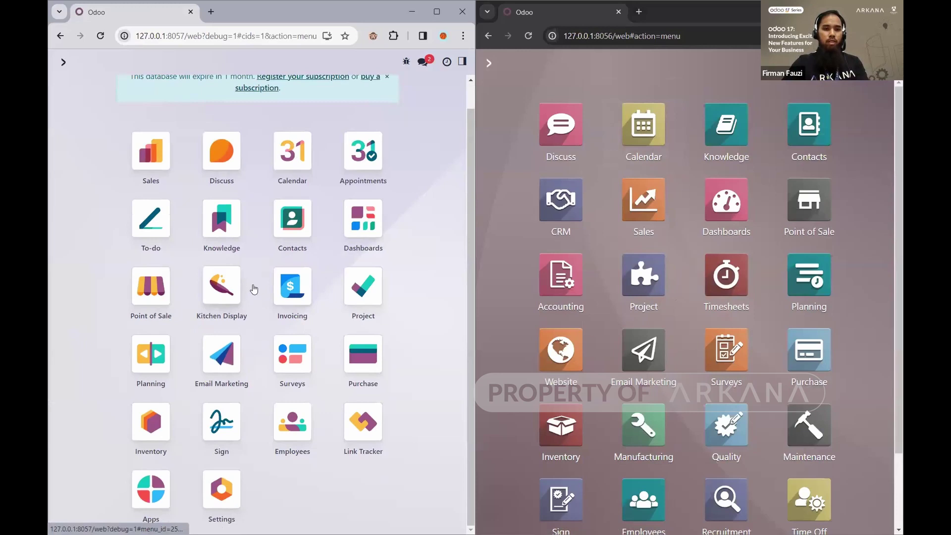
pyautogui.scroll(1, 247, 288)
pyautogui.scroll(-1, 247, 287)
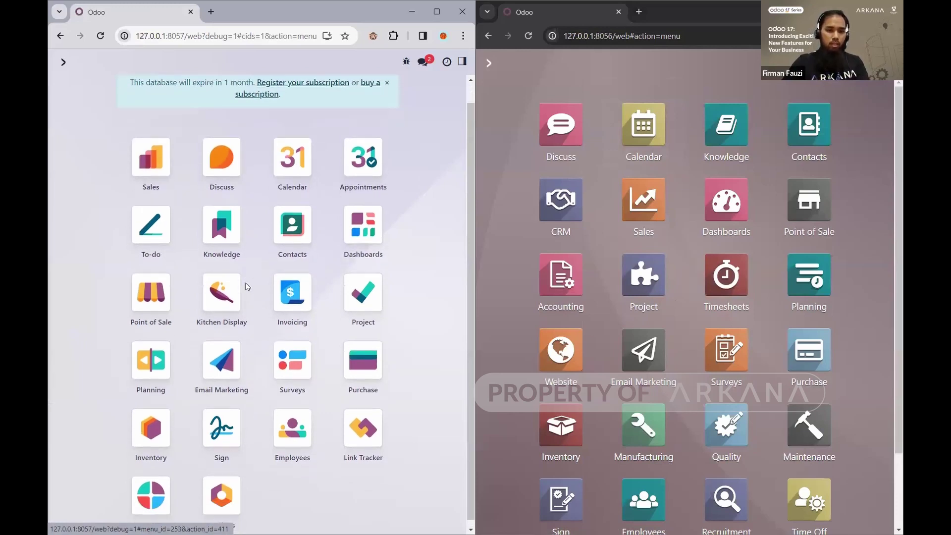
pyautogui.scroll(1, 247, 285)
pyautogui.scroll(-1, 247, 284)
pyautogui.scroll(1, 223, 255)
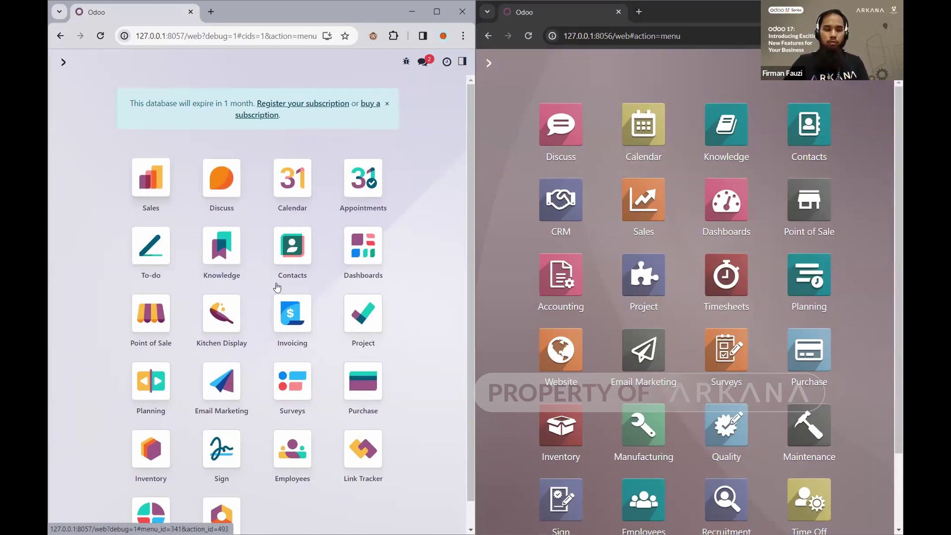
pyautogui.scroll(-2, 625, 156)
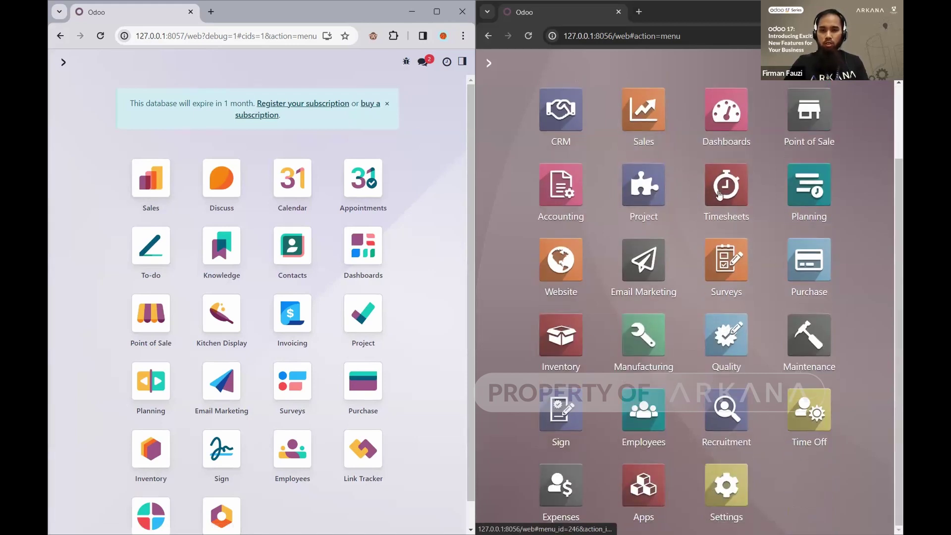
pyautogui.scroll(2, 671, 238)
pyautogui.scroll(-2, 674, 229)
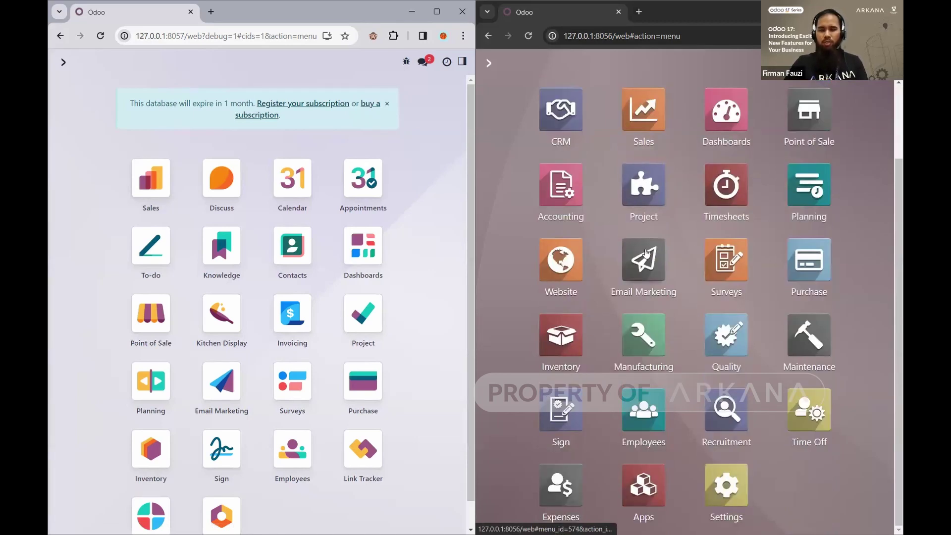
pyautogui.scroll(2, 645, 253)
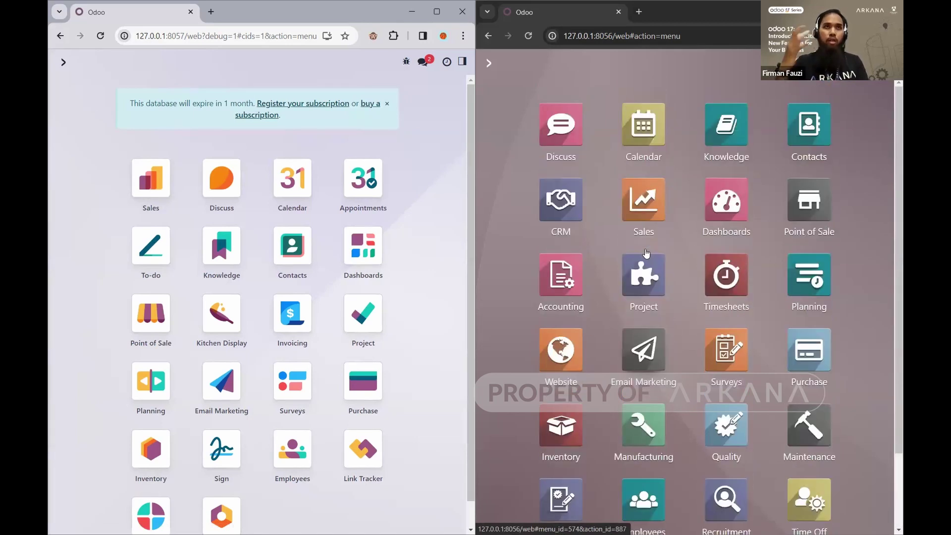
pyautogui.scroll(-1, 650, 267)
pyautogui.scroll(-2, 650, 267)
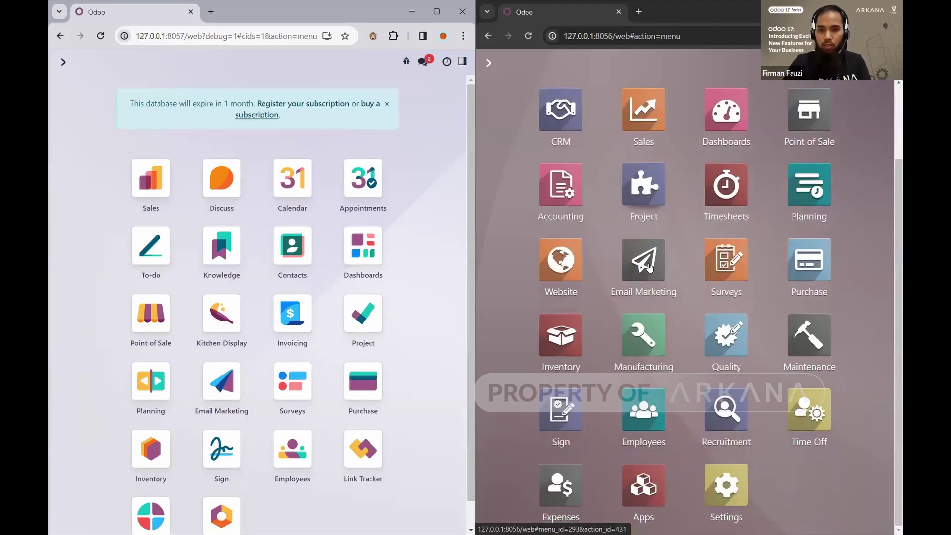
pyautogui.scroll(2, 650, 268)
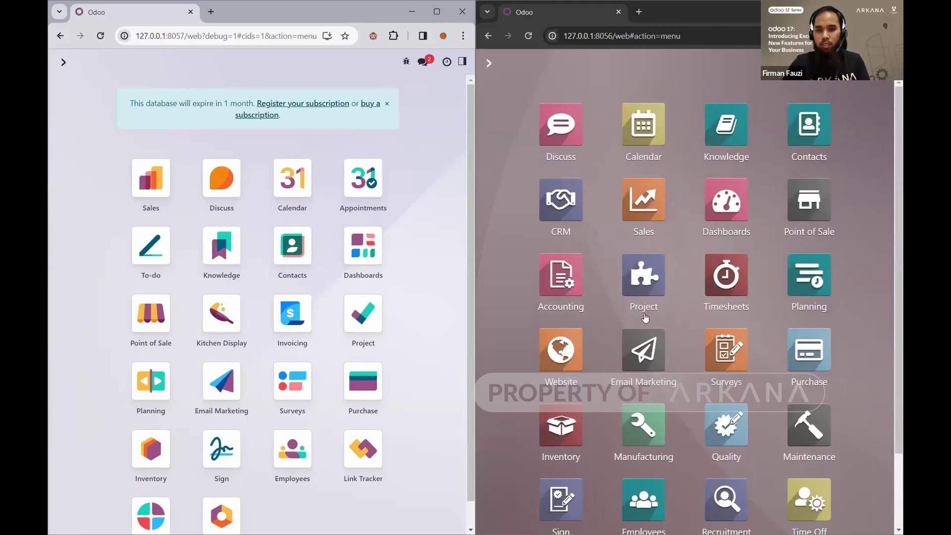
pyautogui.scroll(-2, 671, 345)
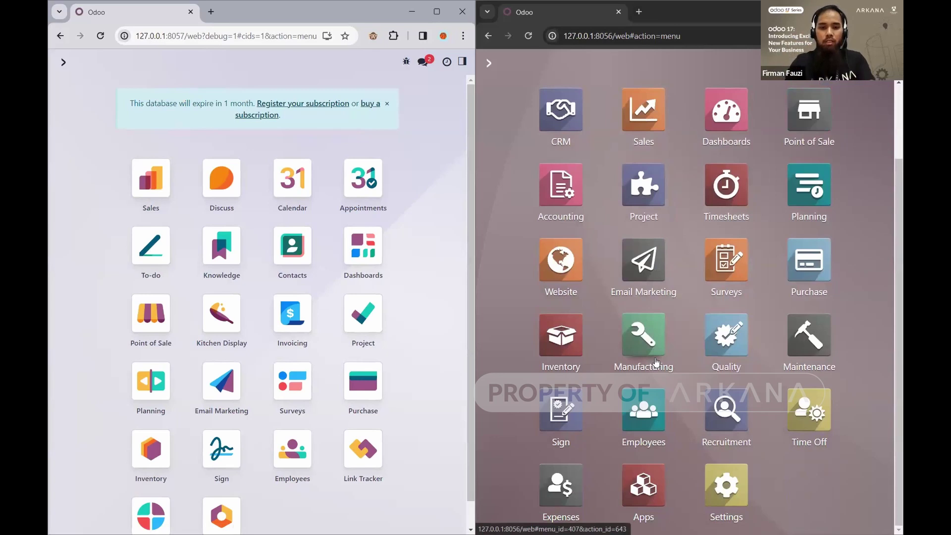
# Step: View the 127.0.0.1:8056 home screen in a maximized window, and return it beside the 127.0.0.1:8057 window
pyautogui.click(695, 71)
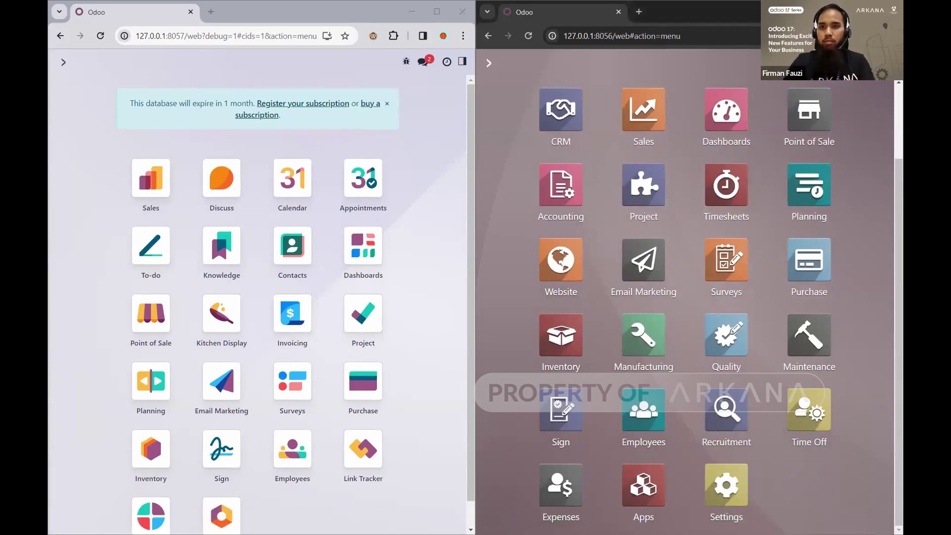
pyautogui.click(864, 11)
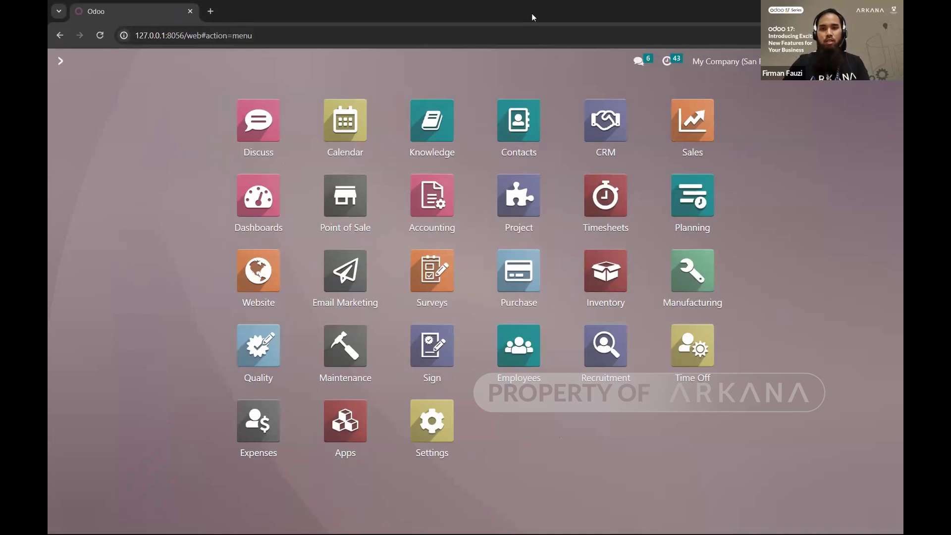
pyautogui.press('super+Right')
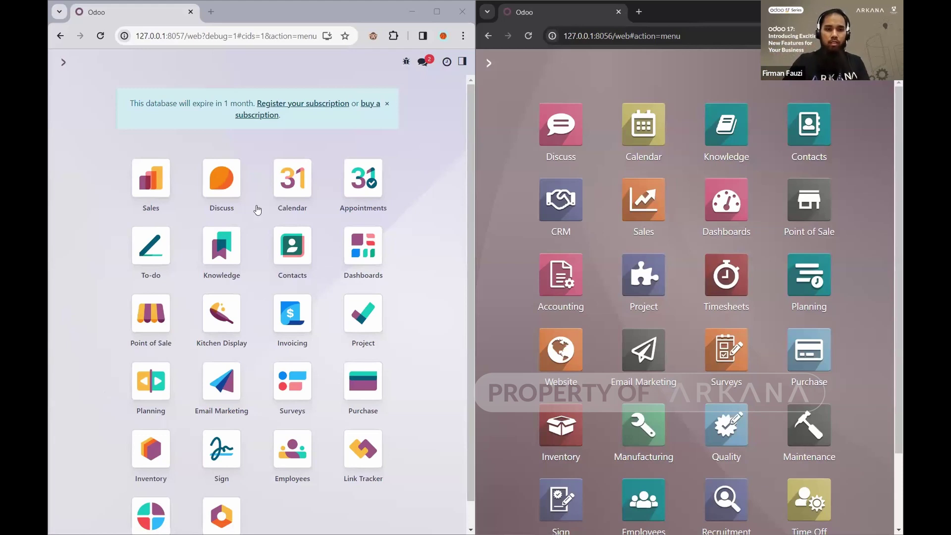
# Step: Open Sales in both instances, maximize the 127.0.0.1:8056 window and reopen Sales from its home screen to list the quotations
pyautogui.click(160, 192)
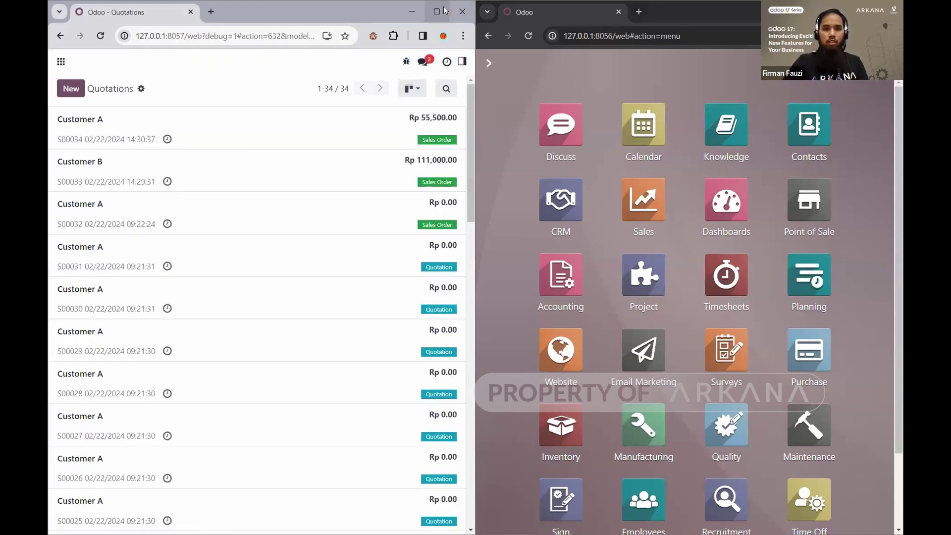
pyautogui.click(655, 193)
pyautogui.press('super+Up')
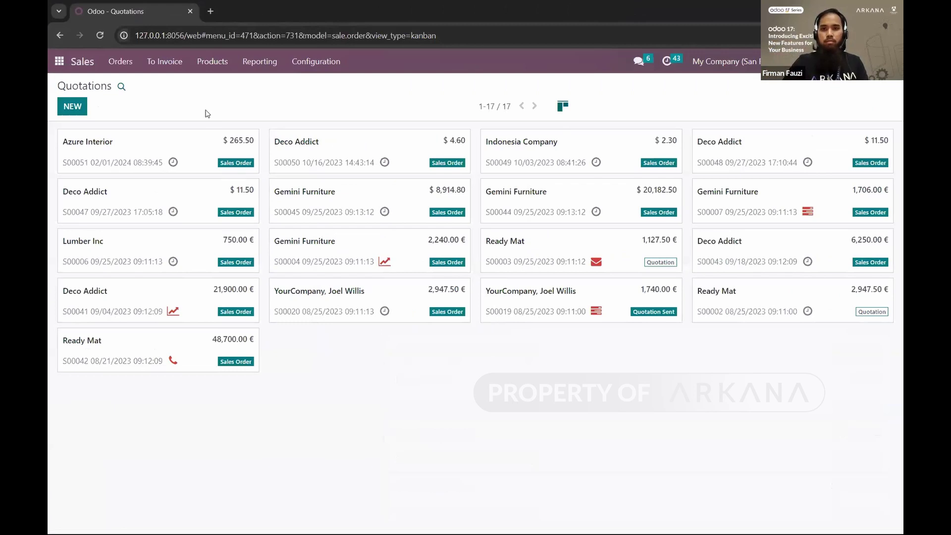
pyautogui.hotkey('alt', 'h')
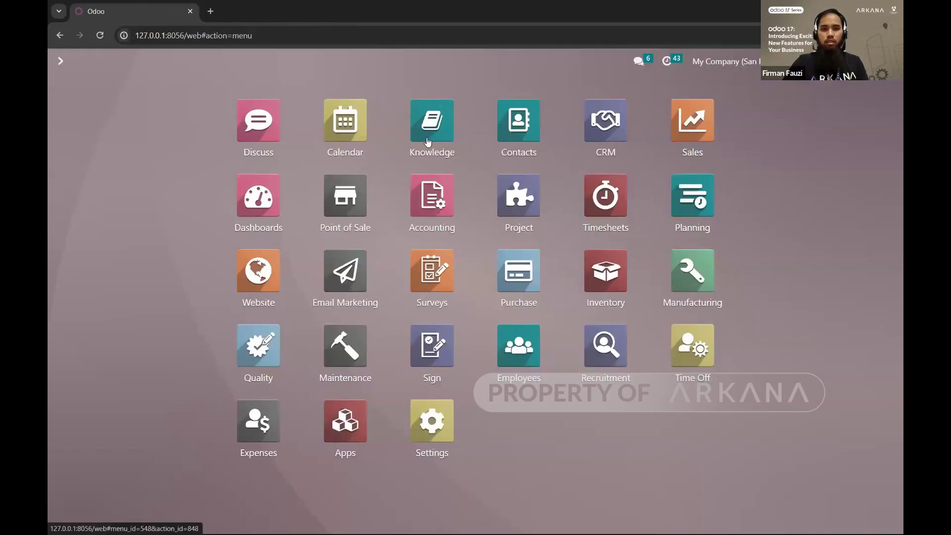
pyautogui.click(713, 145)
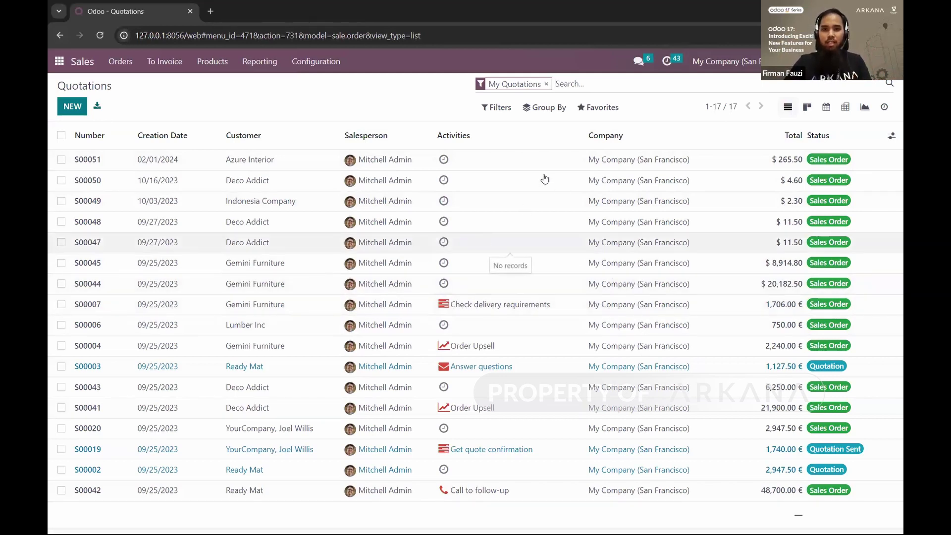
# Step: Select order S00051 in the quotations list to check its available actions, and open the order and duplicate it
pyautogui.click(60, 159)
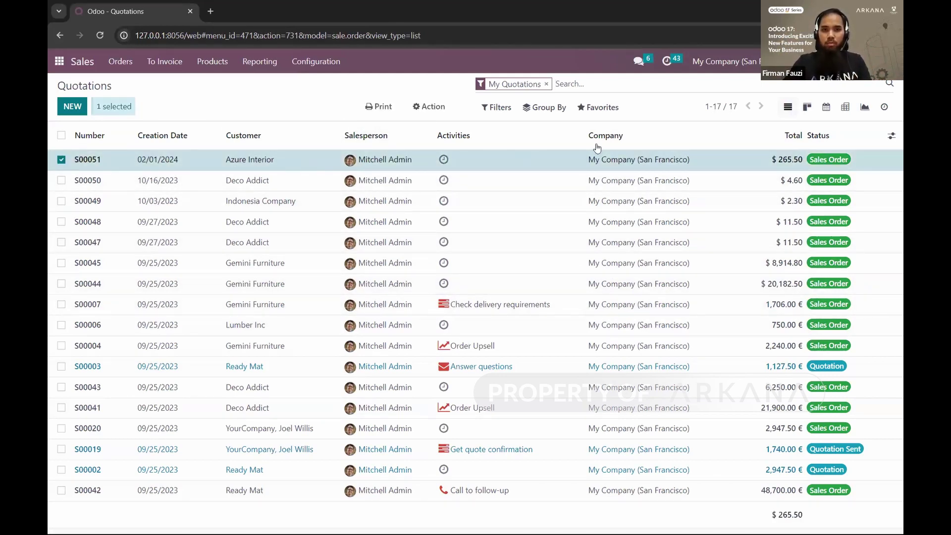
pyautogui.click(431, 106)
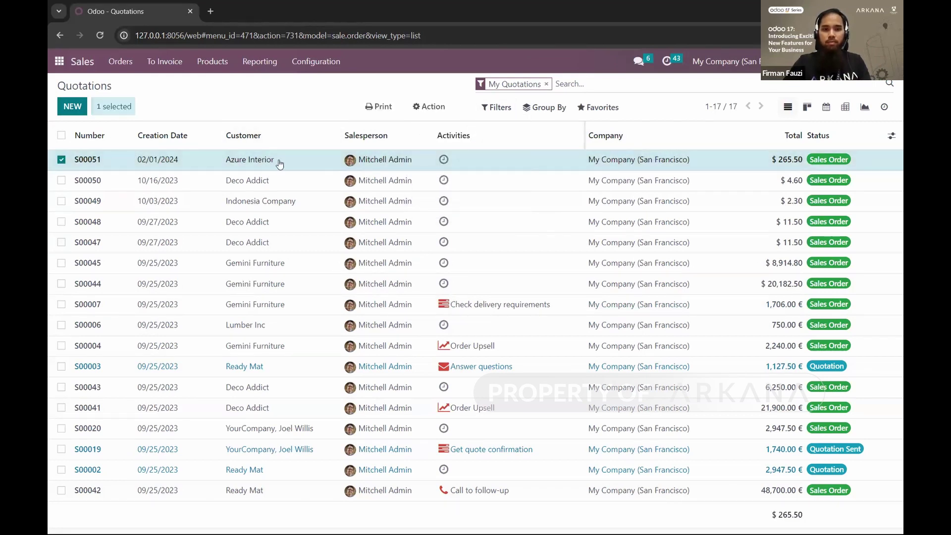
pyautogui.click(81, 160)
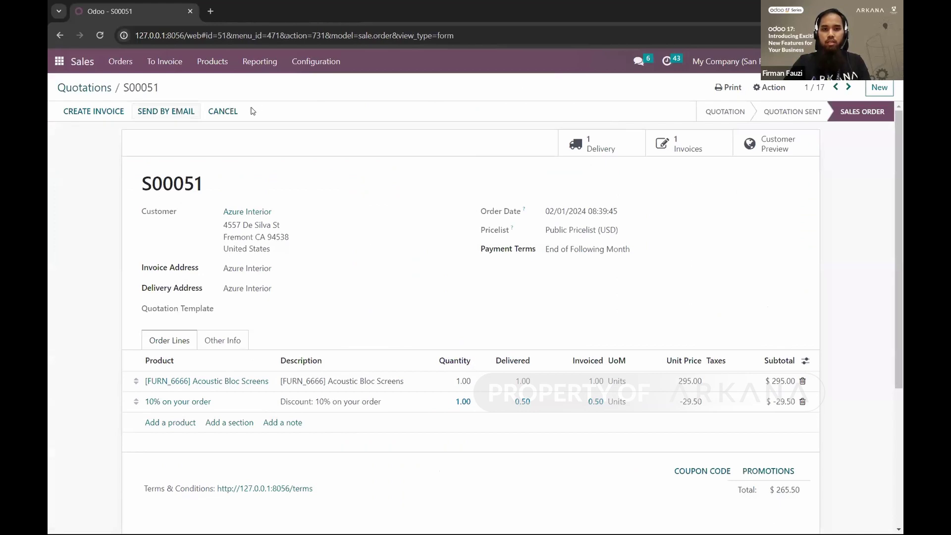
pyautogui.click(773, 88)
pyautogui.click(780, 108)
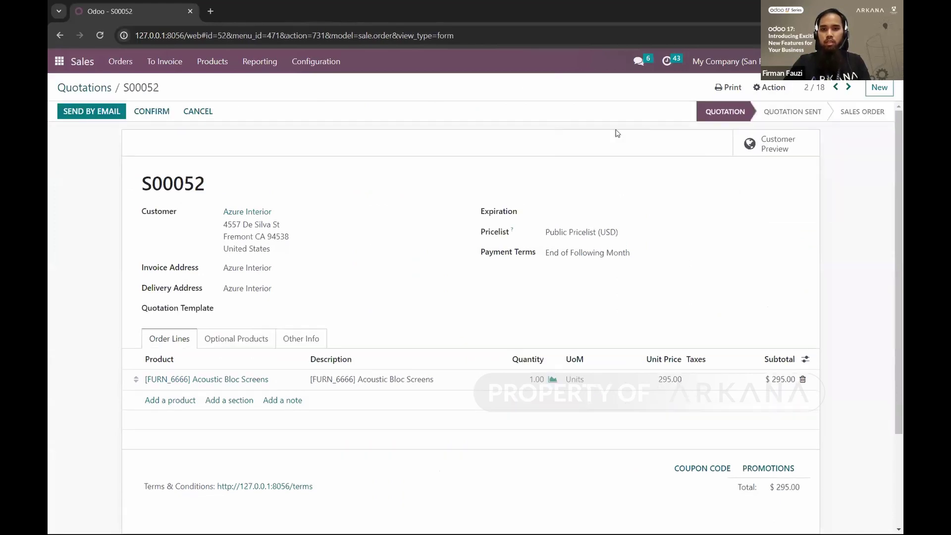
# Step: Return to the quotations list, open the new quotation S00052 and duplicate it
pyautogui.click(89, 89)
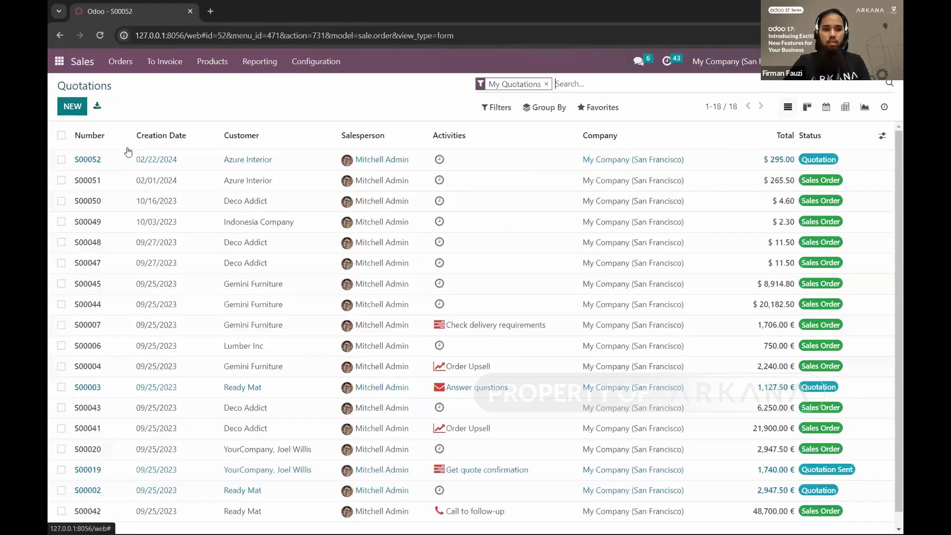
pyautogui.click(94, 161)
pyautogui.click(769, 88)
pyautogui.click(781, 109)
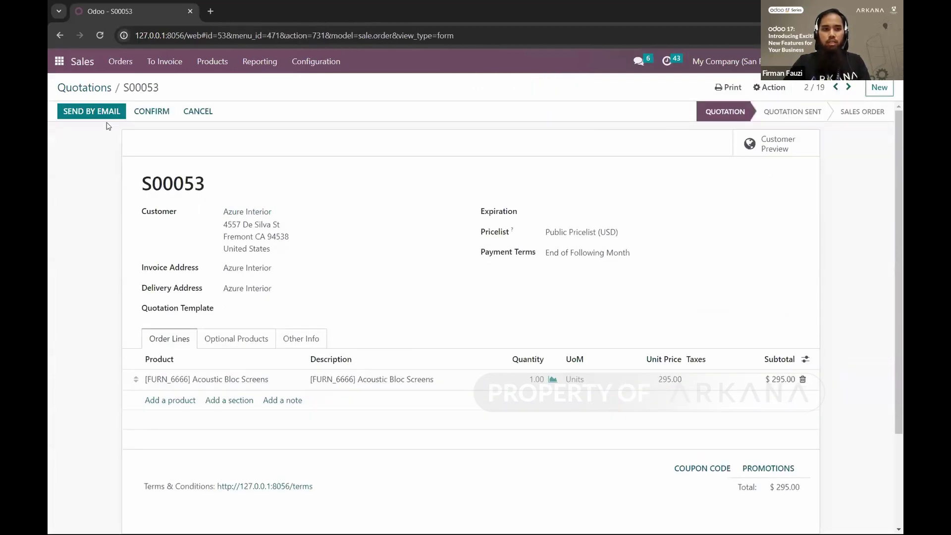
# Step: Open quotation S00053 from the quotations list, duplicate it and return to the list
pyautogui.click(88, 88)
pyautogui.click(107, 167)
pyautogui.click(776, 89)
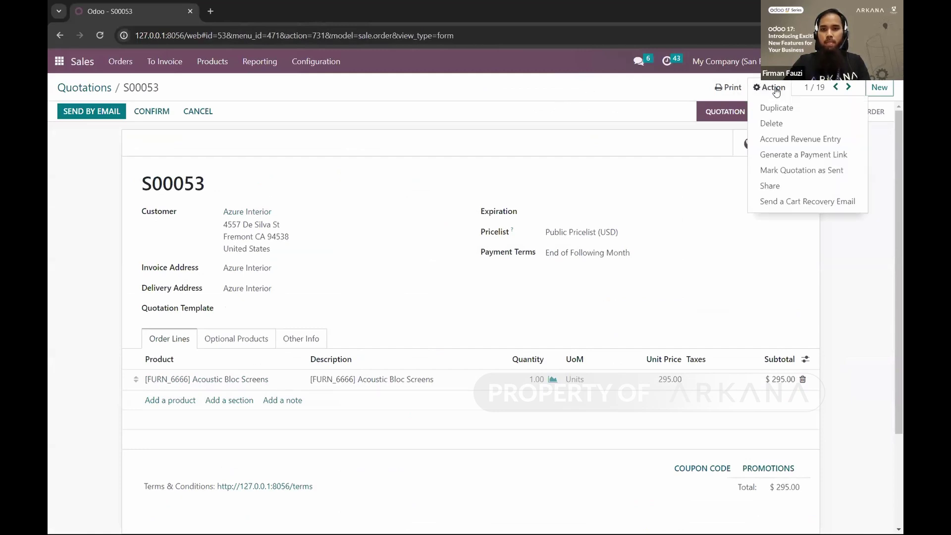
pyautogui.click(781, 107)
pyautogui.click(85, 87)
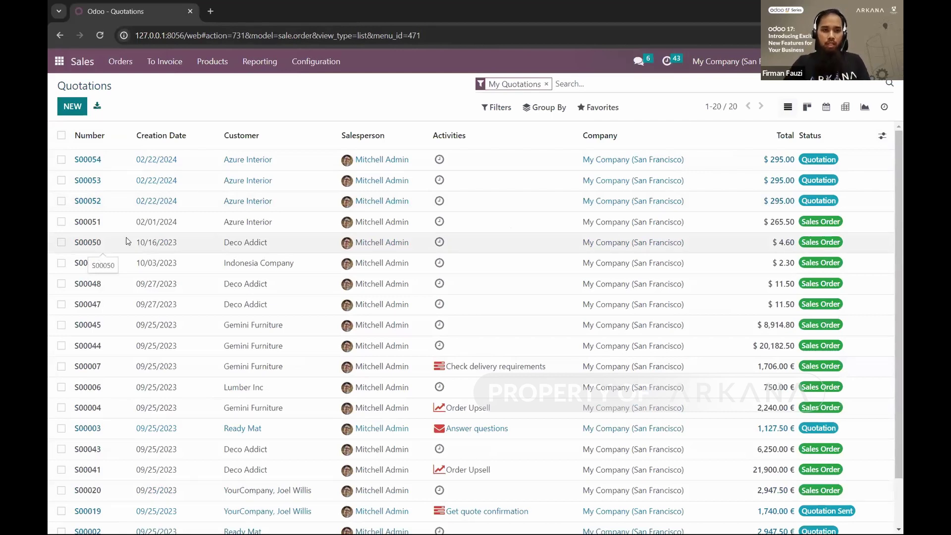
# Step: Examine the 127.0.0.1:8056 quotations list, including the newly duplicated quotations and the Creation Date column
pyautogui.scroll(-2, 418, 269)
pyautogui.scroll(2, 417, 270)
pyautogui.scroll(-2, 418, 270)
pyautogui.scroll(2, 418, 272)
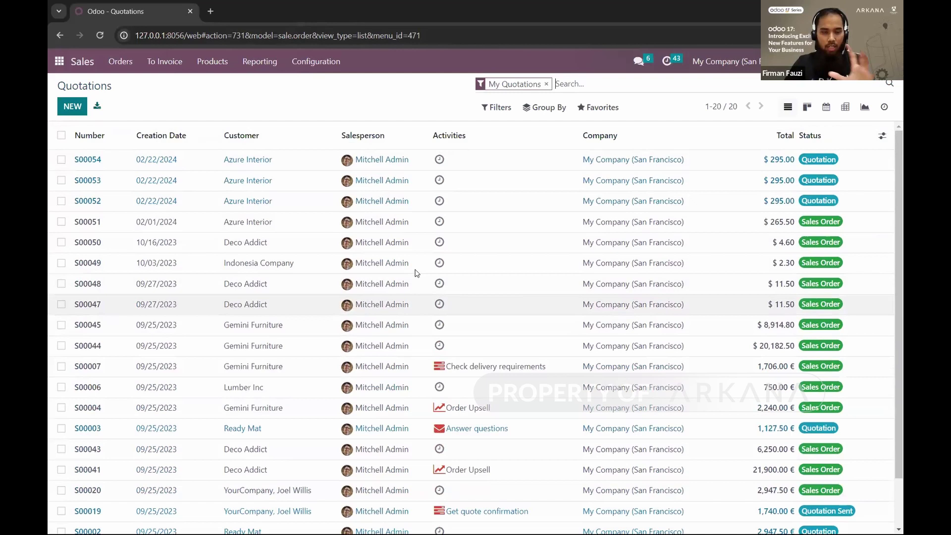
pyautogui.scroll(-1, 418, 275)
pyautogui.scroll(1, 415, 276)
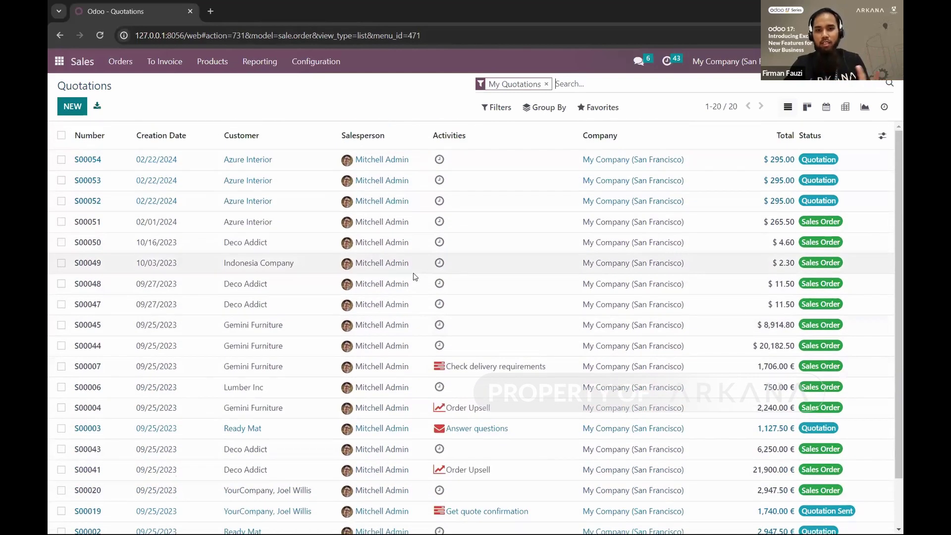
pyautogui.scroll(-2, 415, 277)
pyautogui.scroll(2, 415, 276)
pyautogui.scroll(1, 415, 277)
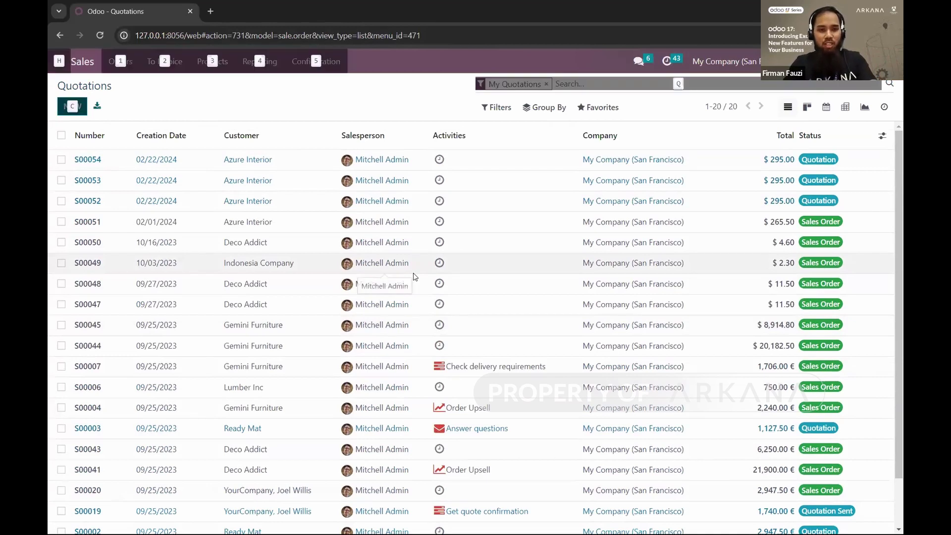
# Step: Switch to the 127.0.0.1:8057 instance, maximize its window and reopen Sales from the home screen to list the quotations
pyautogui.hotkey('alt', 'Tab')
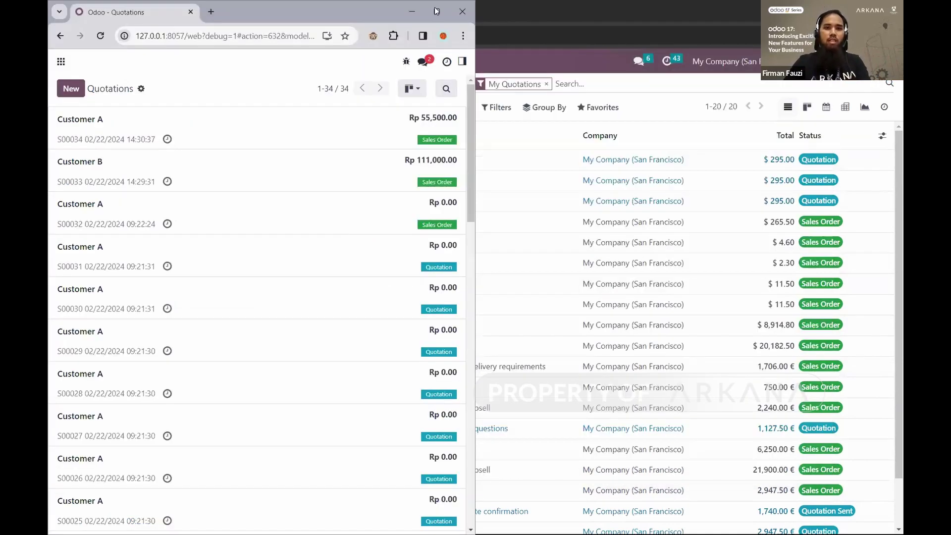
pyautogui.click(436, 11)
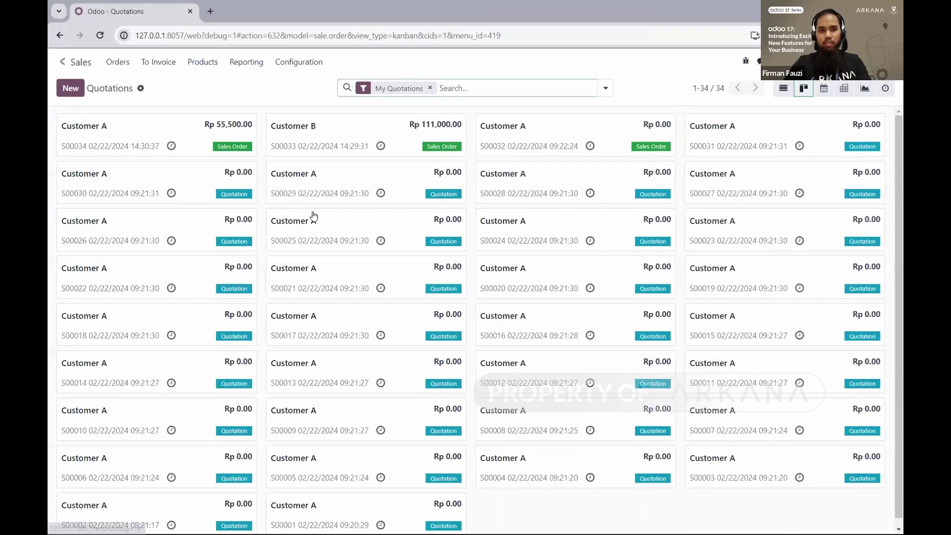
pyautogui.hotkey('alt', 'h')
pyautogui.click(314, 216)
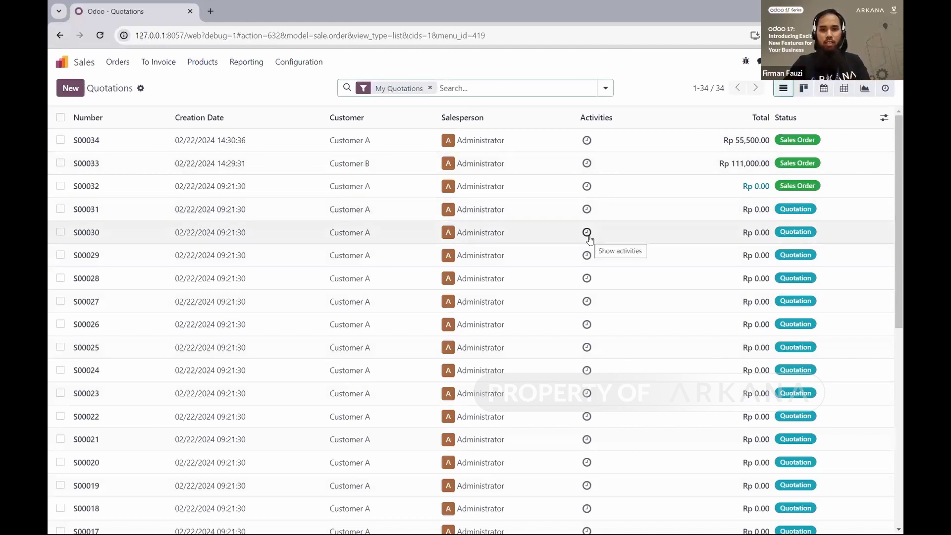
# Step: Examine the full 127.0.0.1:8057 quotations list, focusing on the Number and Creation Date columns
pyautogui.scroll(-6, 587, 237)
pyautogui.scroll(-2, 586, 244)
pyautogui.scroll(8, 586, 245)
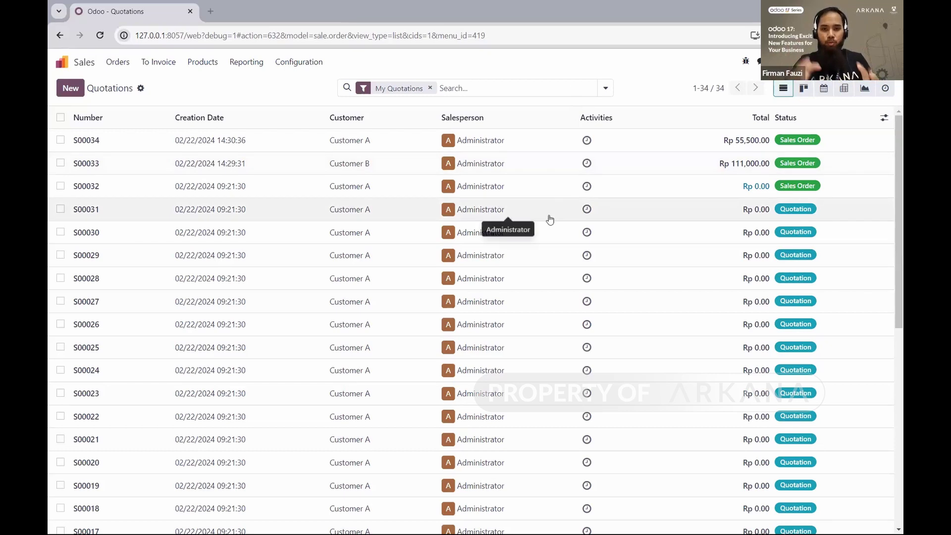
pyautogui.scroll(-6, 402, 221)
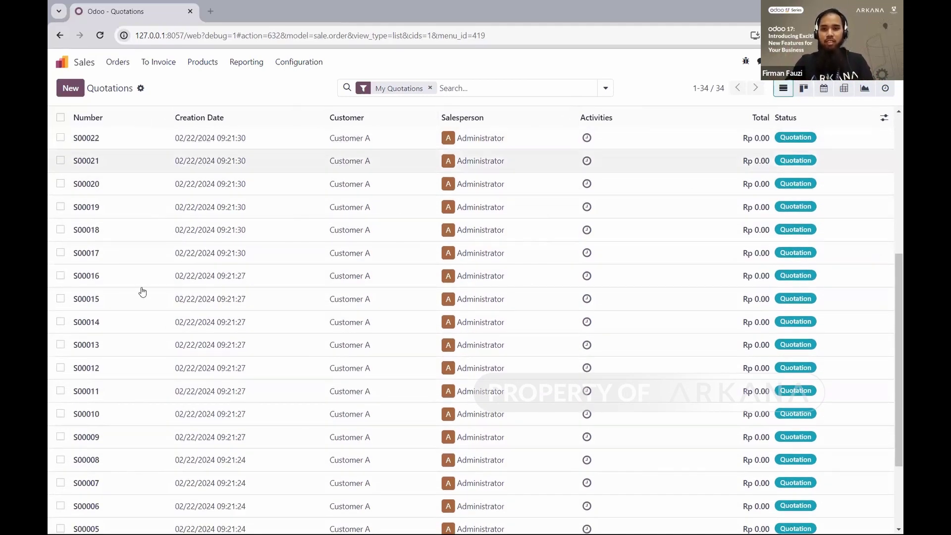
pyautogui.scroll(5, 214, 248)
pyautogui.scroll(1, 216, 248)
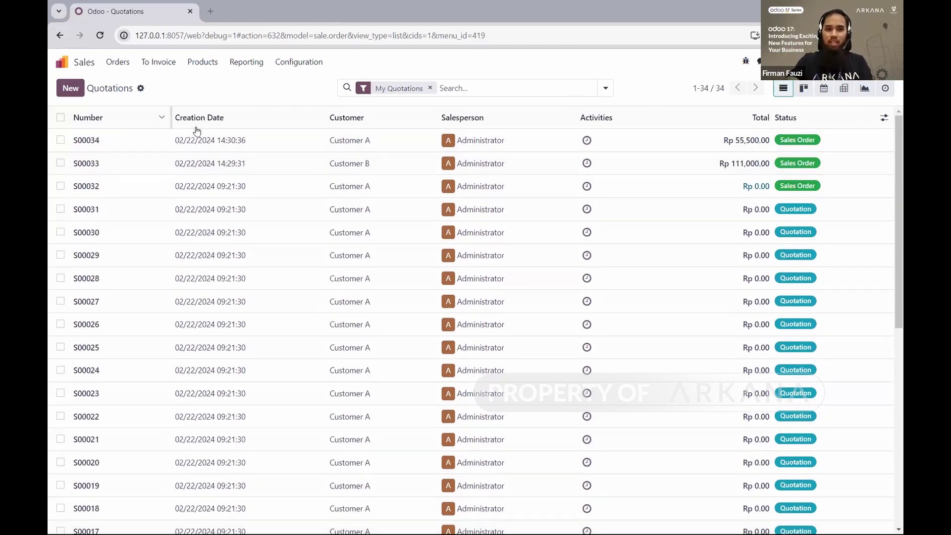
pyautogui.moveTo(248, 121)
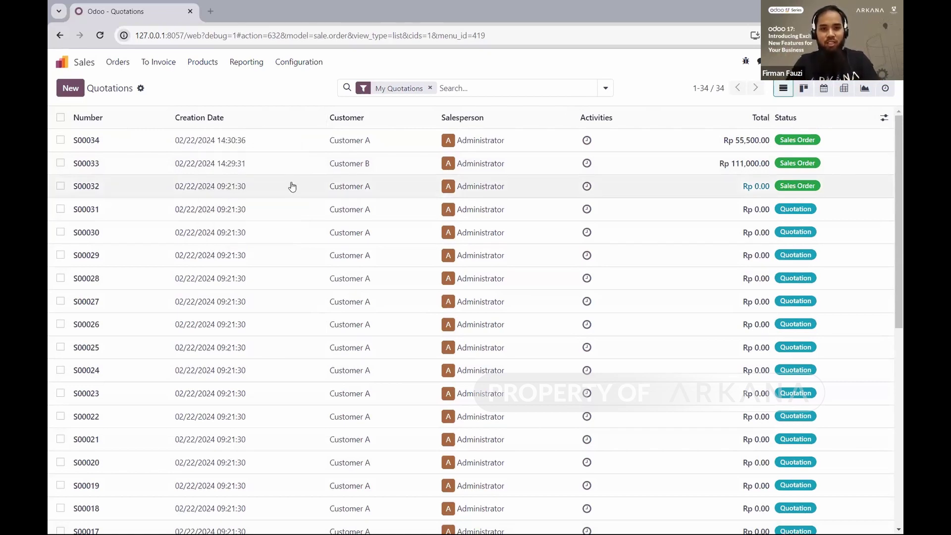
# Step: Switch to the 127.0.0.1:8056 instance and review its quotations list for comparison with the 127.0.0.1:8057 list
pyautogui.hotkey('alt', 'Tab')
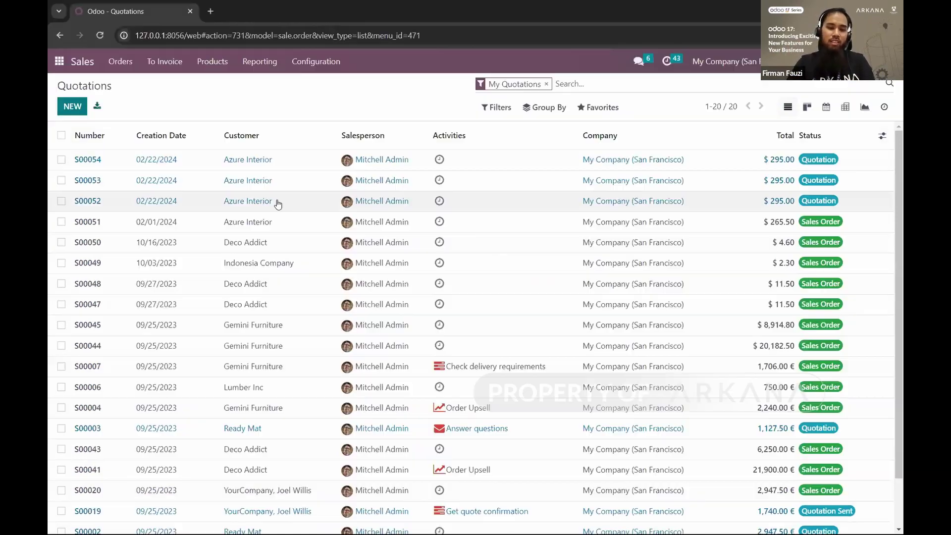
pyautogui.scroll(-1, 285, 211)
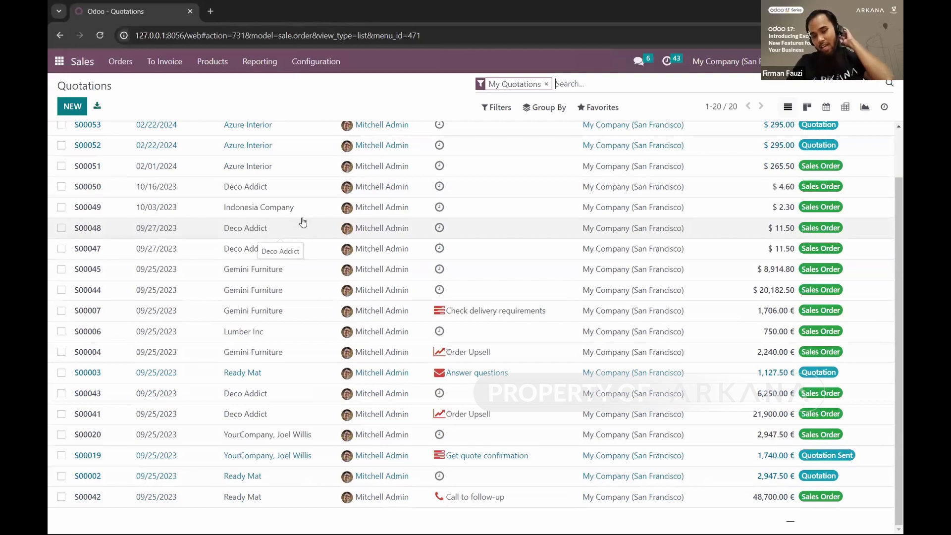
pyautogui.scroll(1, 304, 222)
pyautogui.scroll(-1, 307, 237)
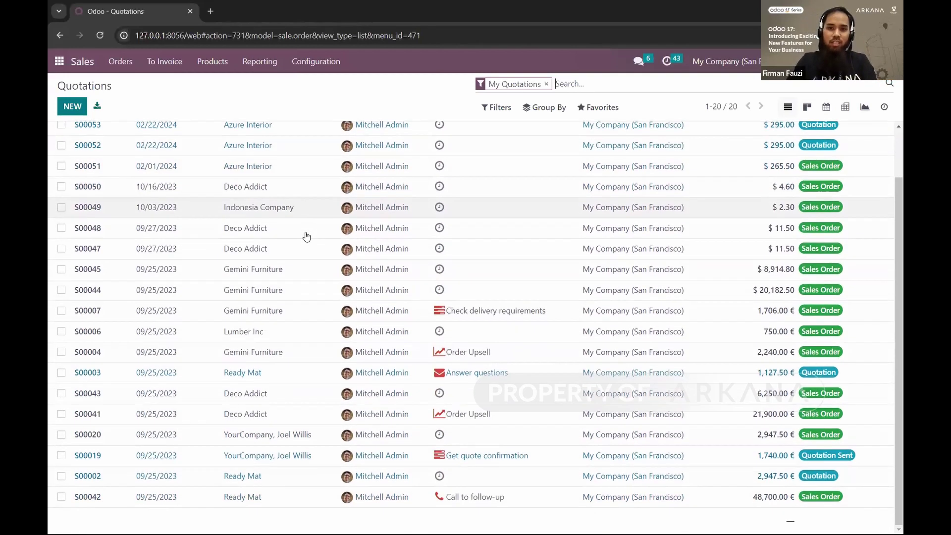
pyautogui.scroll(1, 307, 237)
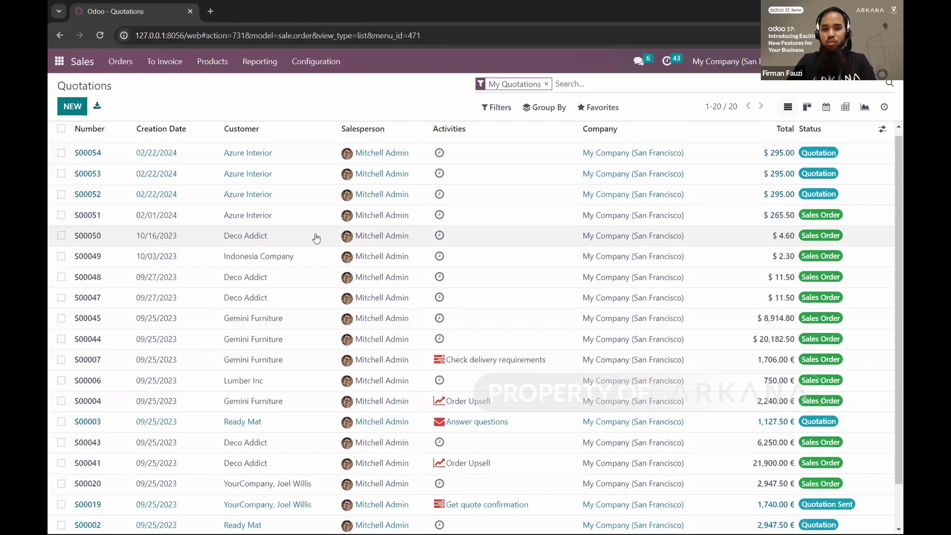
pyautogui.scroll(-1, 317, 239)
pyautogui.scroll(1, 326, 244)
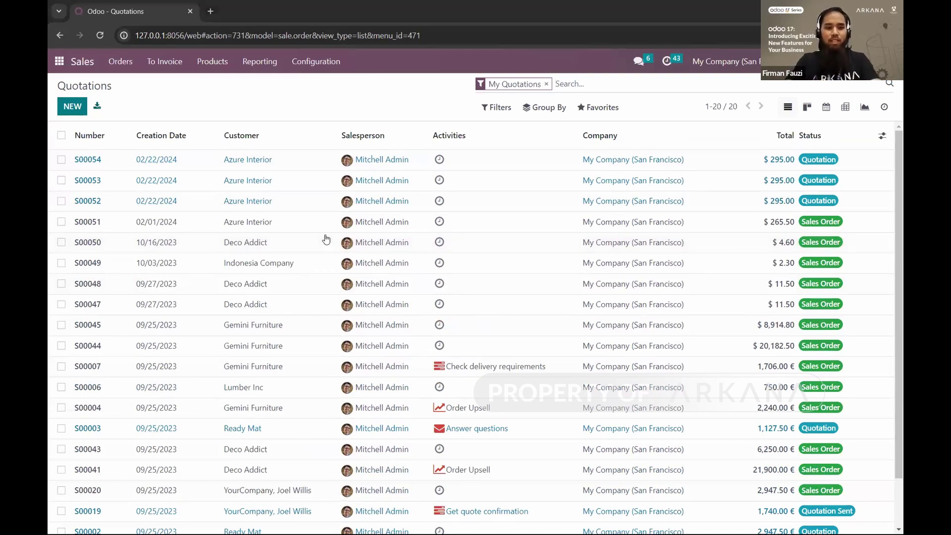
# Step: Switch back to the 127.0.0.1:8057 instance and review its quotations list down to the oldest records
pyautogui.hotkey('alt', 'Tab')
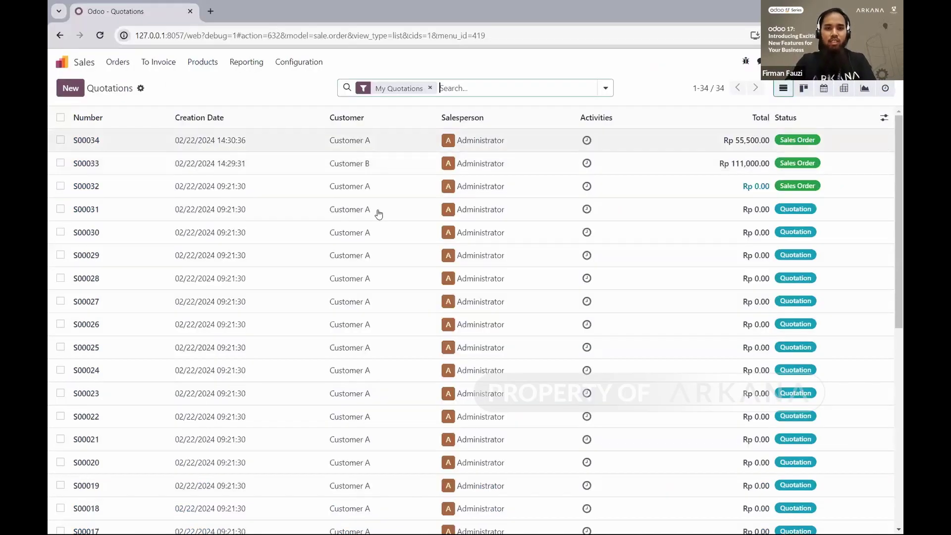
pyautogui.scroll(-5, 378, 202)
pyautogui.scroll(-3, 379, 201)
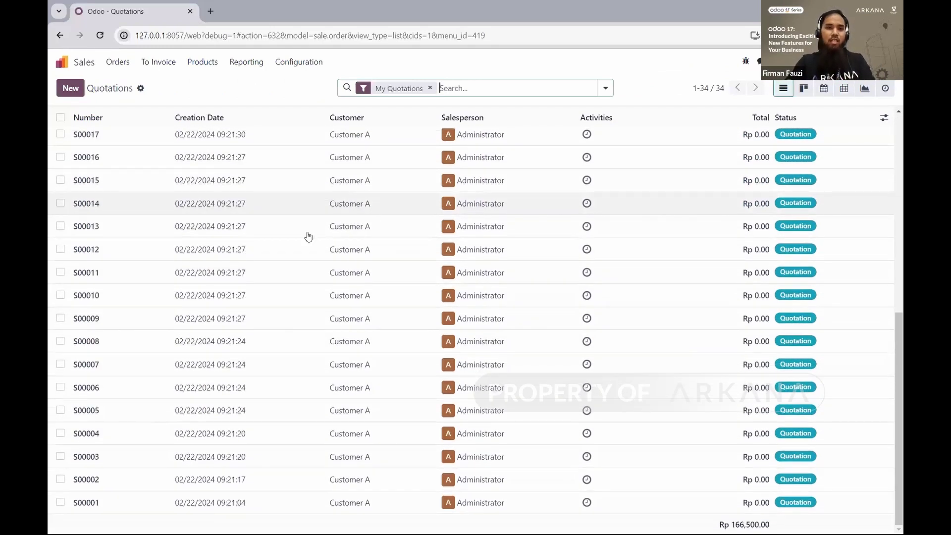
pyautogui.scroll(10, 294, 231)
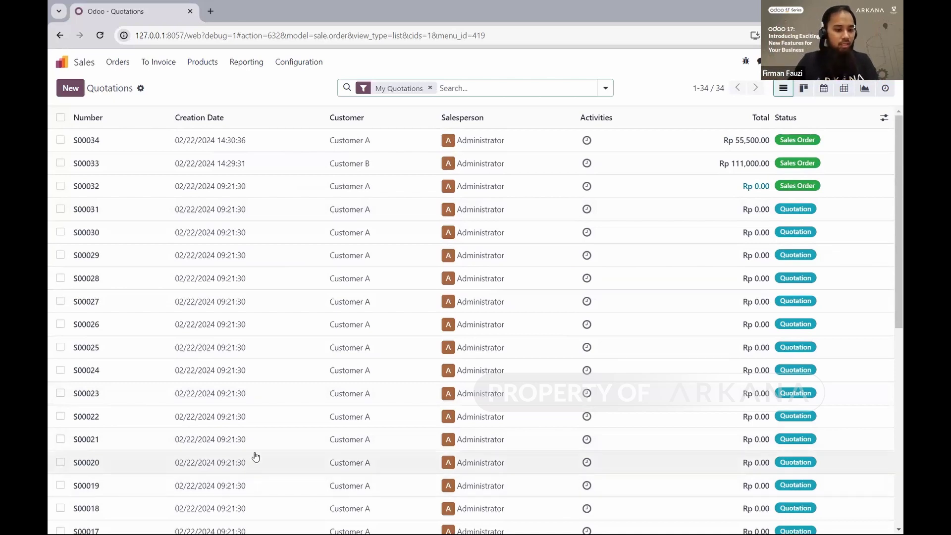
pyautogui.scroll(-3, 419, 247)
pyautogui.scroll(3, 417, 253)
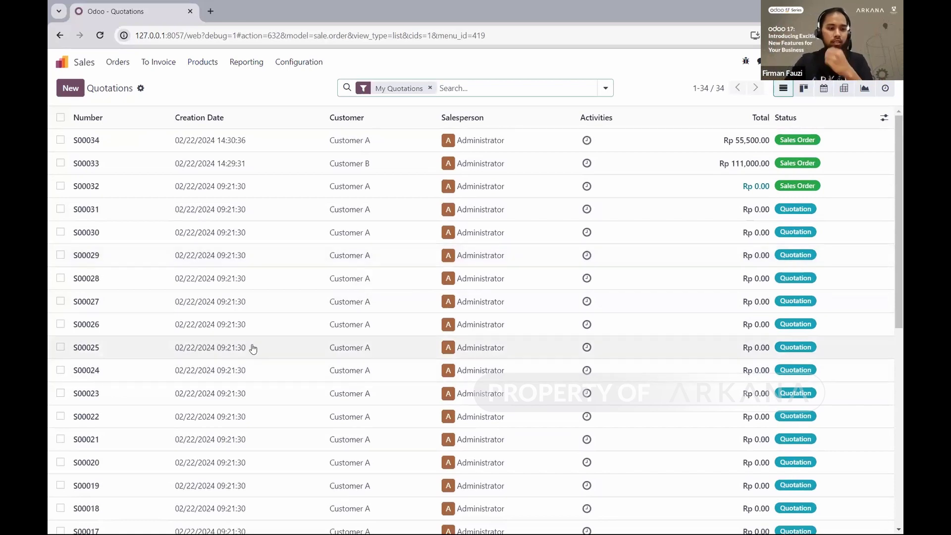
pyautogui.scroll(-2, 263, 330)
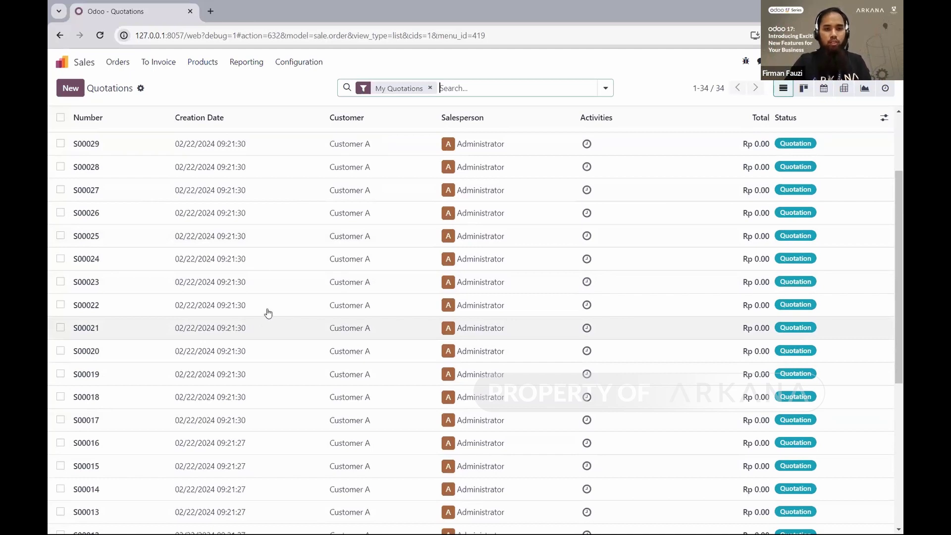
# Step: Switch to the 127.0.0.1:8056 instance and select the quotations S00054, S00053, S00052, S00051 and S00050 one by one
pyautogui.scroll(2, 239, 257)
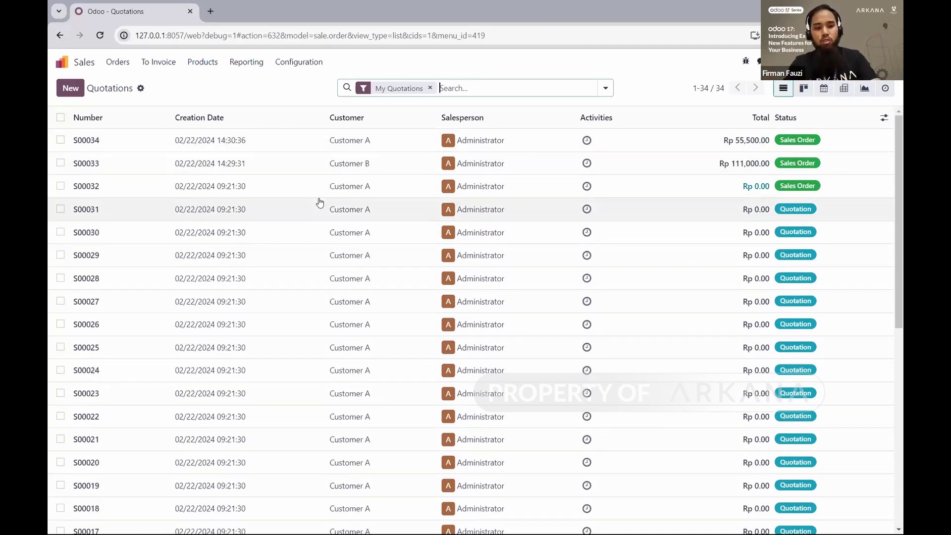
pyautogui.hotkey('alt', 'Tab')
pyautogui.hotkey('alt', 'Tab')
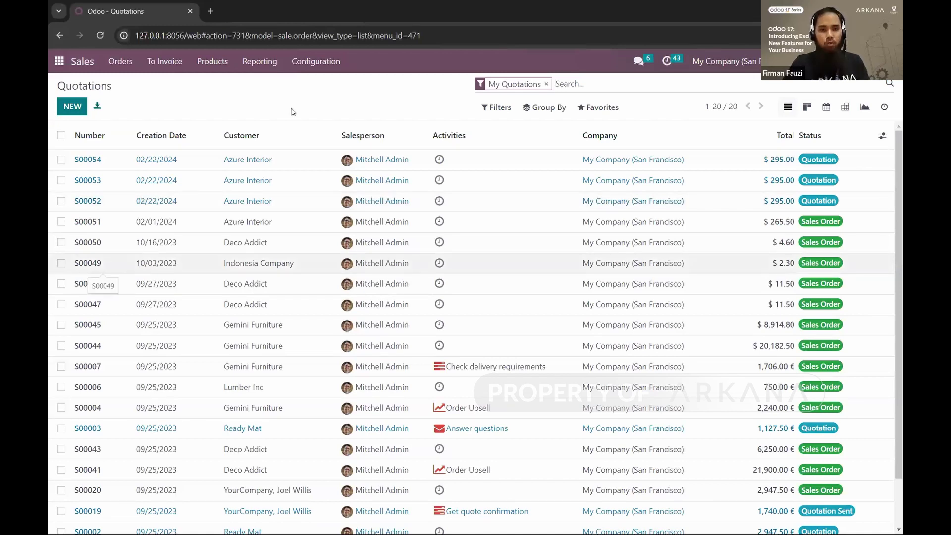
pyautogui.click(61, 160)
pyautogui.click(61, 181)
pyautogui.click(61, 201)
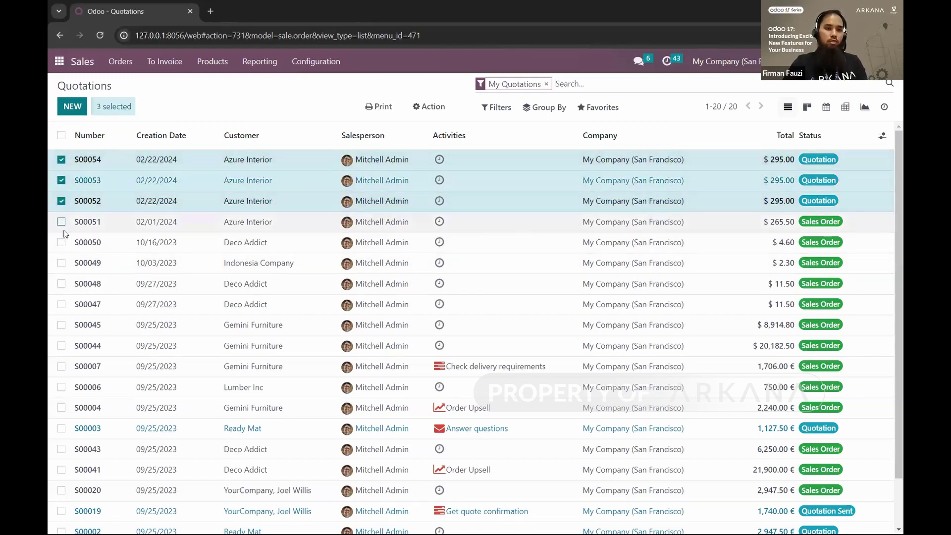
pyautogui.click(62, 222)
pyautogui.click(61, 242)
# Step: Deselect the five quotations one by one, select the whole list at once and clear that selection
pyautogui.click(62, 159)
pyautogui.click(62, 181)
pyautogui.click(61, 201)
pyautogui.click(61, 222)
pyautogui.click(61, 242)
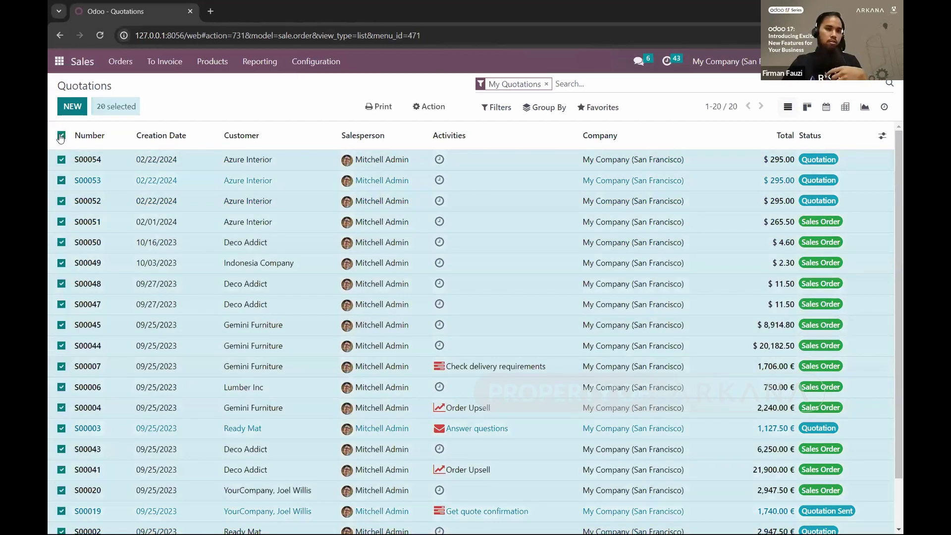
pyautogui.click(61, 135)
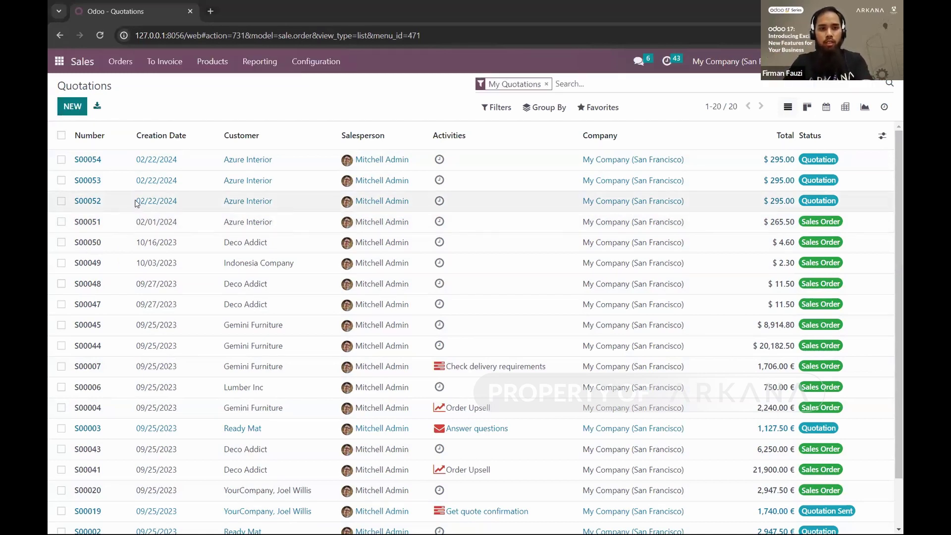
# Step: Switch to the 127.0.0.1:8057 instance and select quotation S00034, extending the selection row by row down to S00019
pyautogui.hotkey('alt', 'Tab')
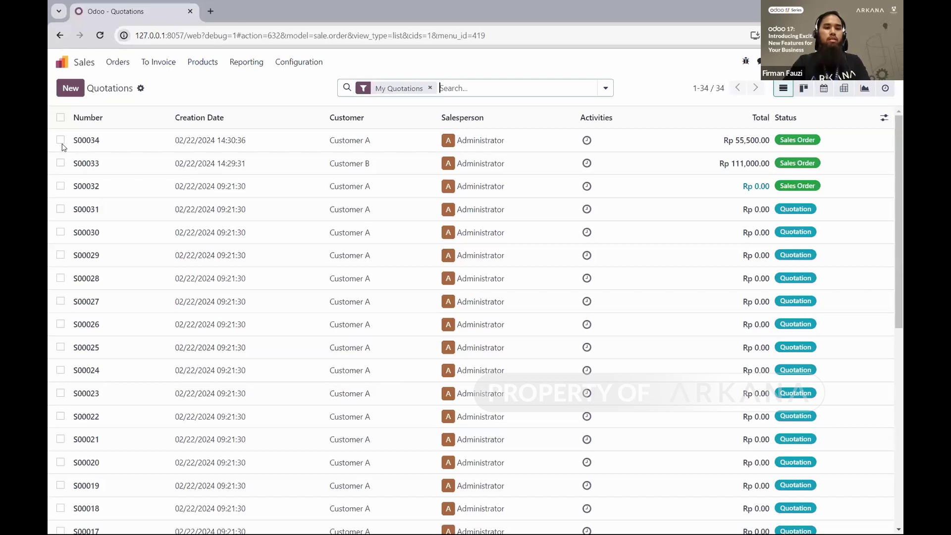
pyautogui.click(60, 140)
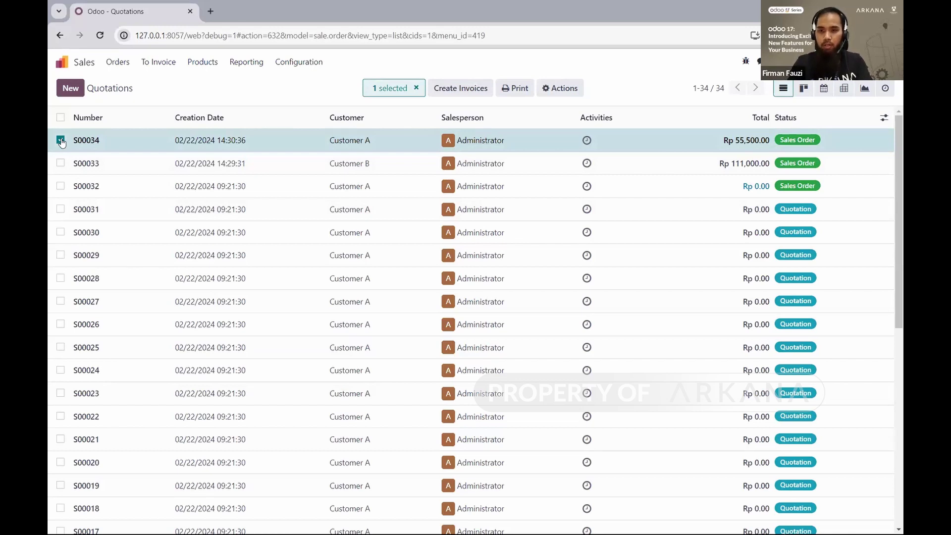
pyautogui.hotkey('shift', 'Down')
pyautogui.hotkey('shift', 'Down')
pyautogui.hotkey('shift', 'Down')
pyautogui.hotkey('shift', 'Down')
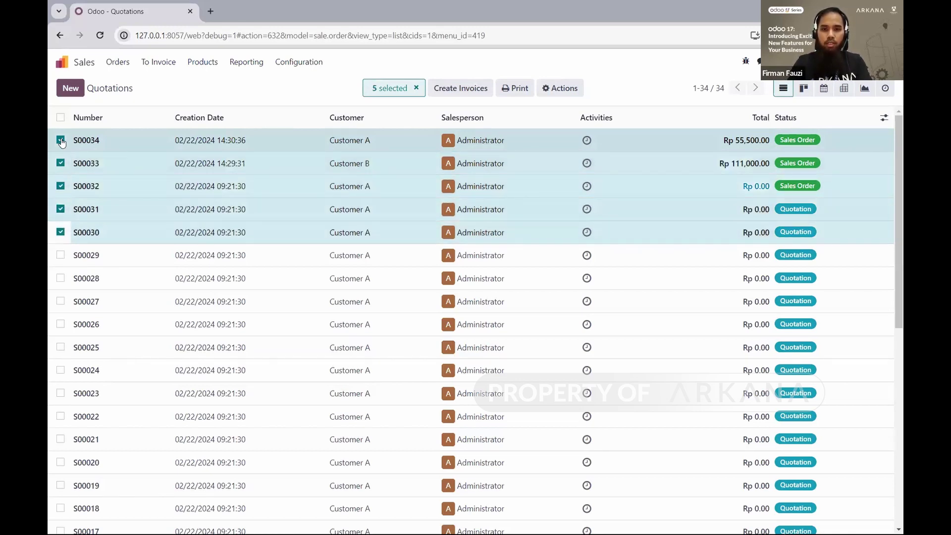
pyautogui.hotkey('shift', 'Down')
pyautogui.hotkey('shift', 'Down')
pyautogui.hotkey('shift', 'Down')
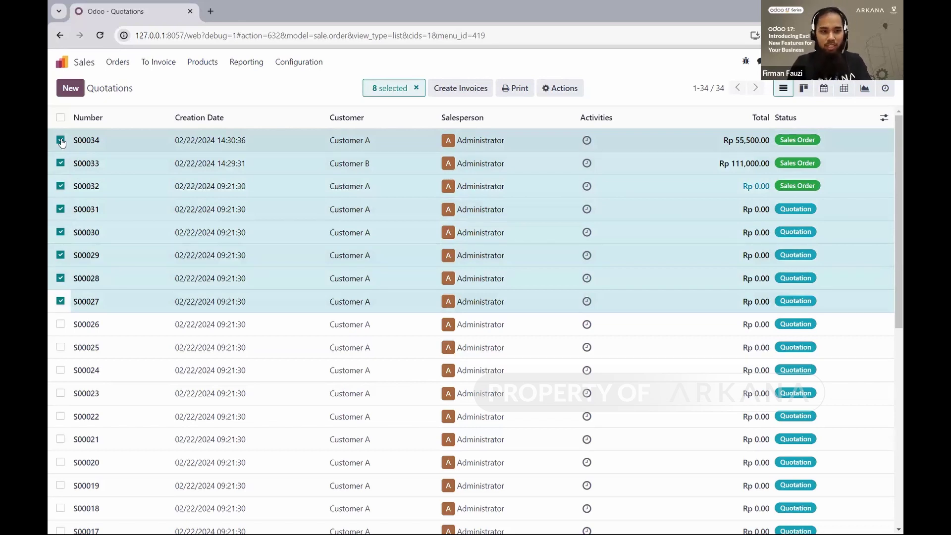
pyautogui.hotkey('shift', 'Down')
pyautogui.hotkey('shift', 'Down')
pyautogui.hotkey('shift', 'Down')
pyautogui.hotkey('shift', 'Down')
pyautogui.hotkey('shift', 'Down')
pyautogui.hotkey('shift', 'Down')
pyautogui.hotkey('shift', 'Down')
pyautogui.hotkey('shift', 'Down')
pyautogui.hotkey('shift', 'Down')
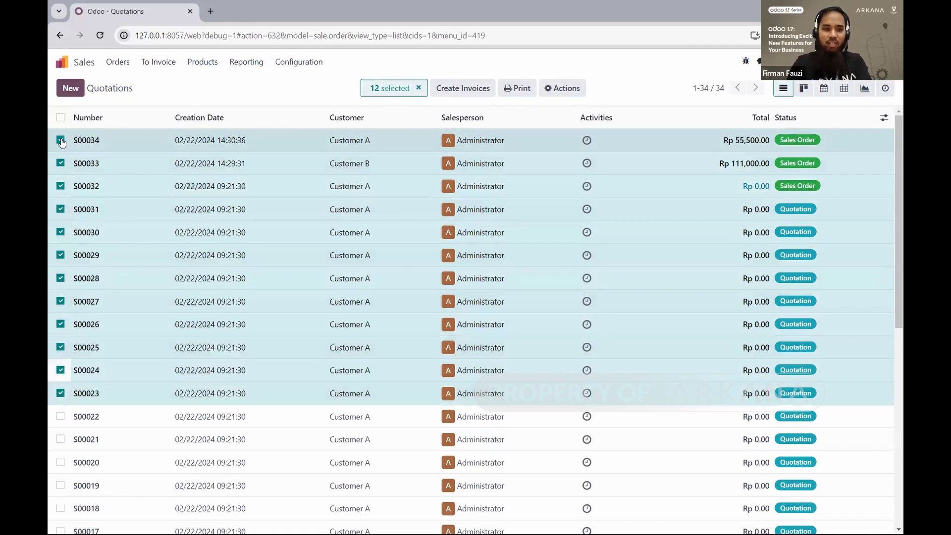
# Step: Go back up through the selected quotations, leaving S00024 out of the selection, and clear the whole selection
pyautogui.press('Up')
pyautogui.press('Up')
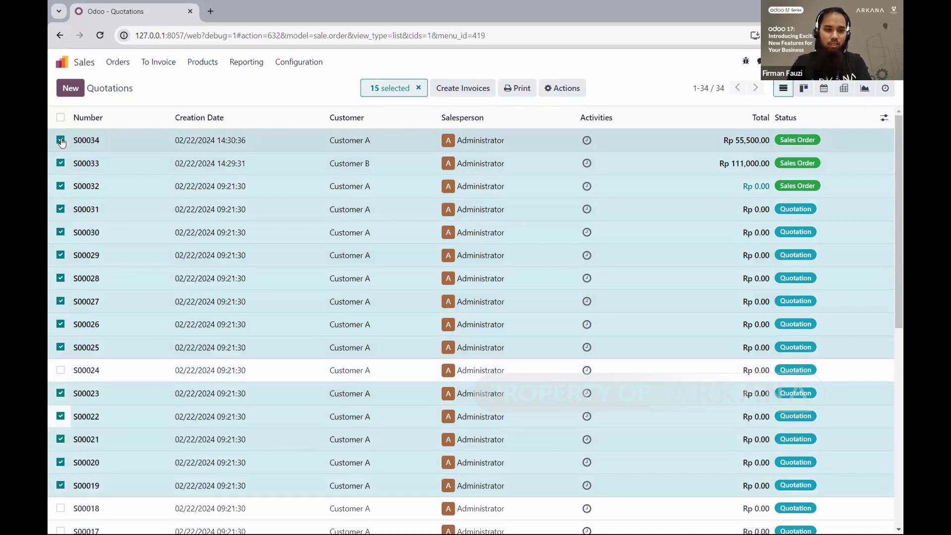
pyautogui.press('Up')
pyautogui.press('Up')
pyautogui.press('Up')
pyautogui.press('Up')
pyautogui.press('Up')
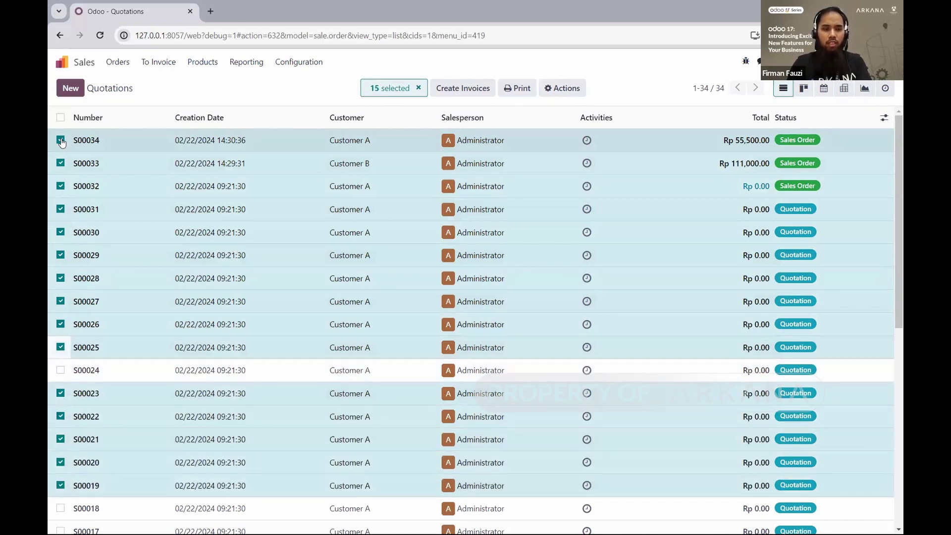
pyautogui.press('Up')
pyautogui.press('Up')
pyautogui.press('Up')
pyautogui.press('Up')
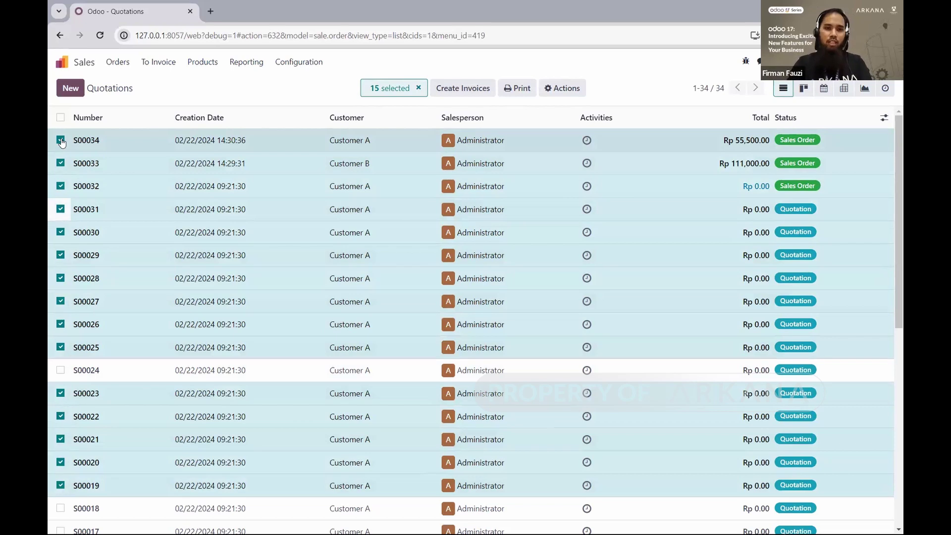
pyautogui.click(60, 142)
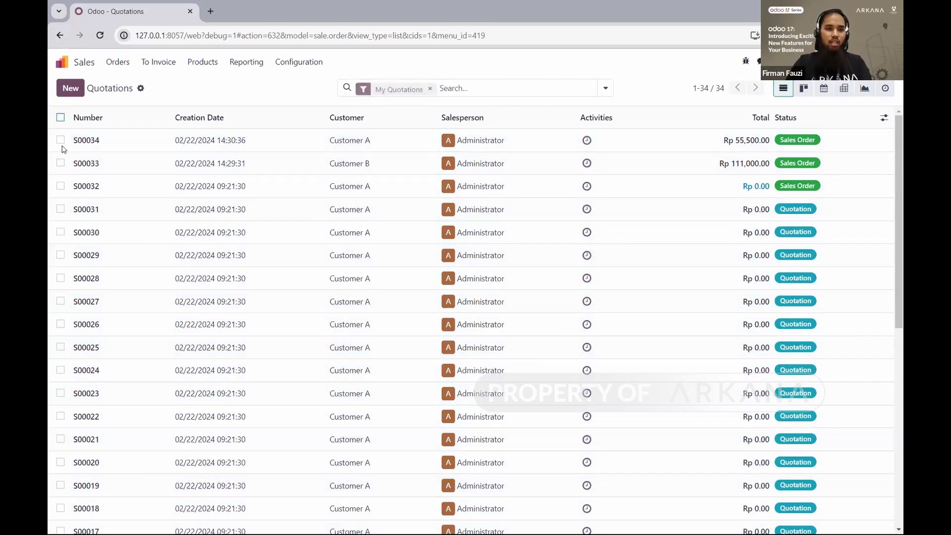
# Step: Select the quotations from S00034 down to S00028 as one continuous range
pyautogui.click(61, 141)
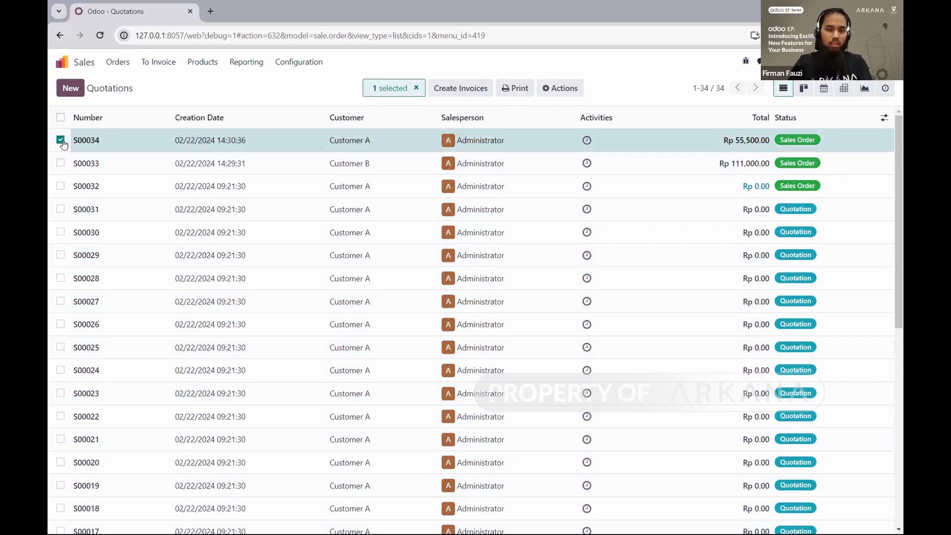
pyautogui.hotkey('shift', 'Down')
pyautogui.hotkey('shift', 'Down')
pyautogui.hotkey('shift', 'Down')
pyautogui.hotkey('shift', 'Down')
pyautogui.hotkey('shift', 'Down')
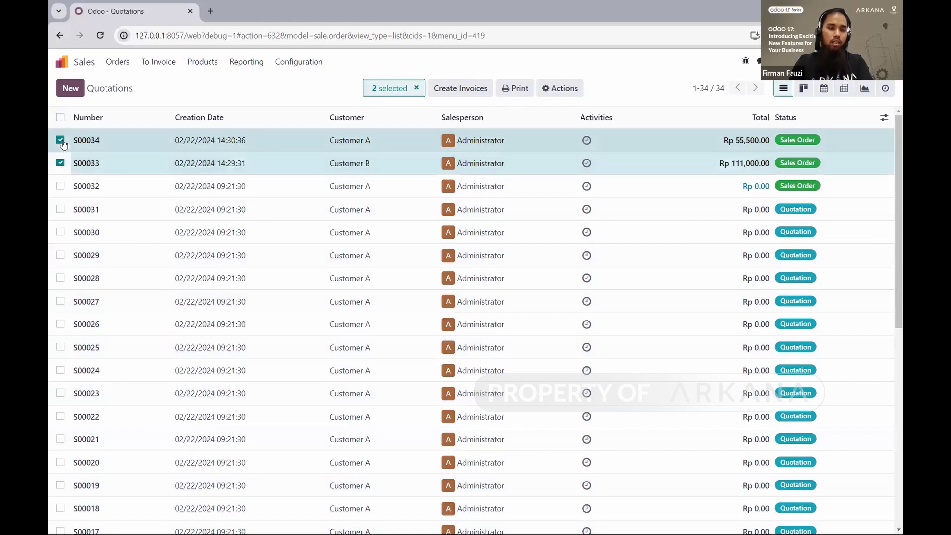
pyautogui.hotkey('shift', 'Down')
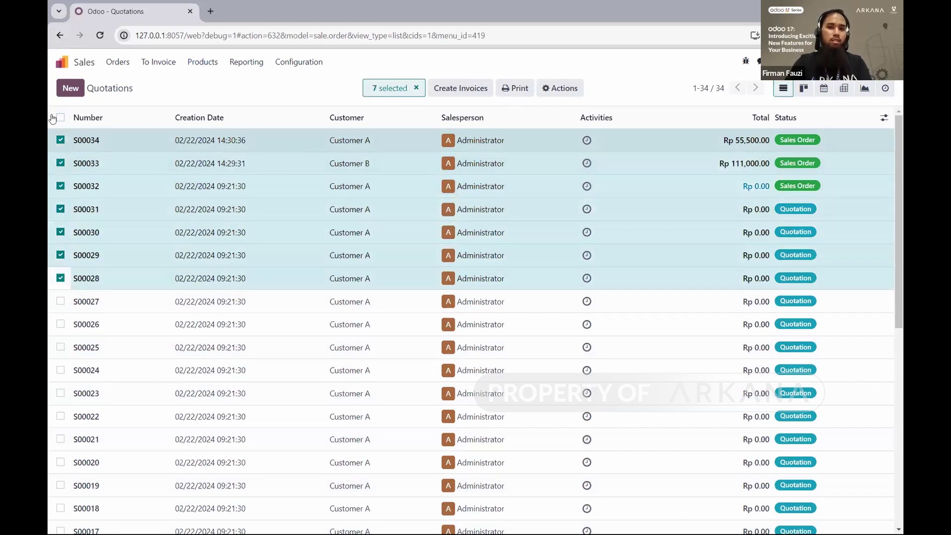
pyautogui.moveTo(544, 112)
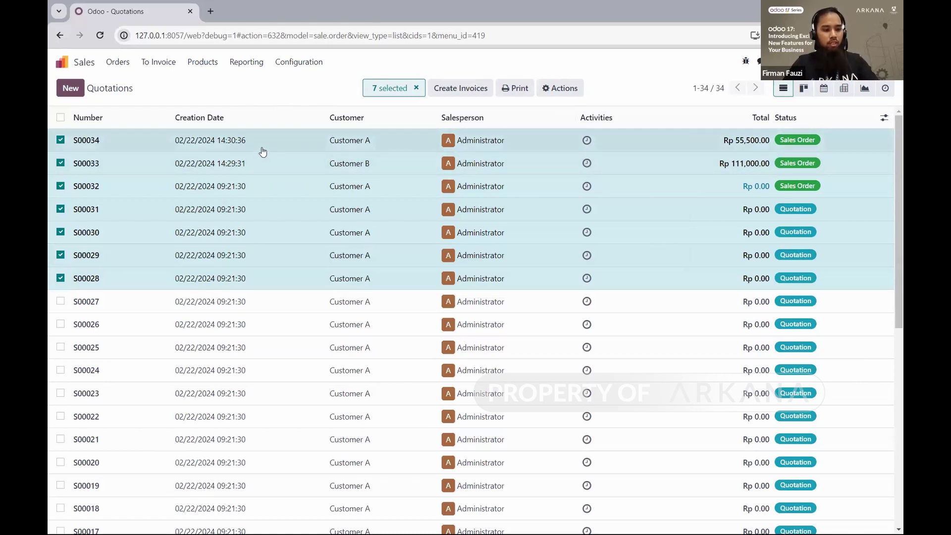
# Step: Compare the home screens of the 127.0.0.1:8057 and 127.0.0.1:8056 instances and reopen Sales in each, ending on 127.0.0.1:8057
pyautogui.click(56, 68)
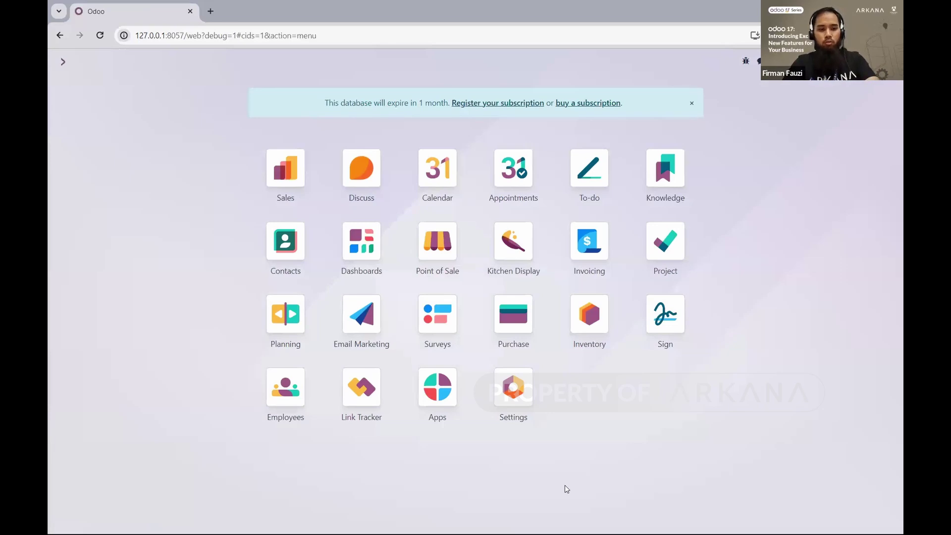
pyautogui.hotkey('alt', 'Tab')
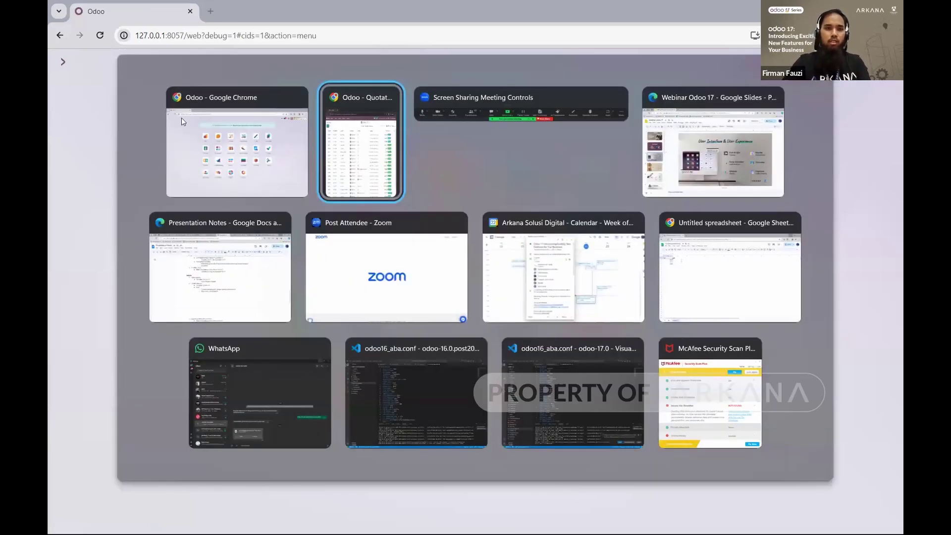
pyautogui.click(58, 61)
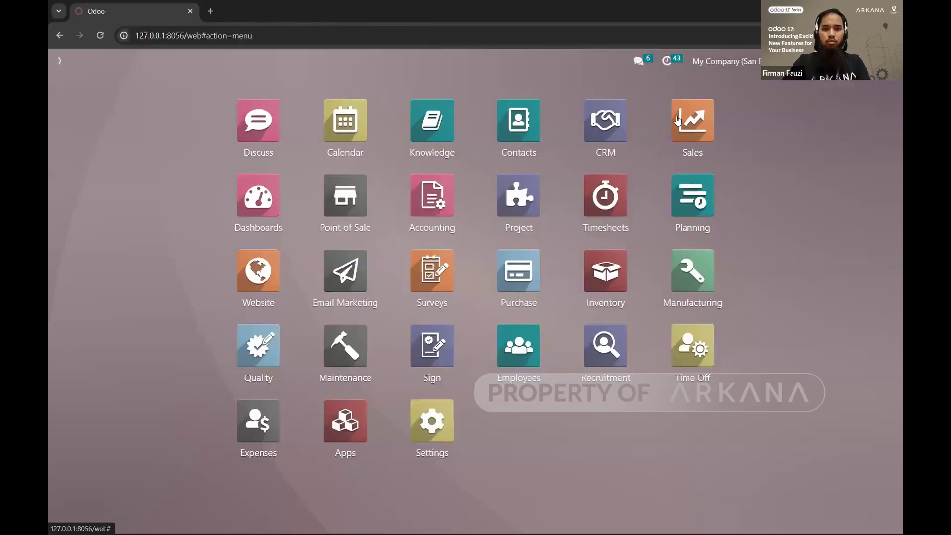
pyautogui.click(681, 121)
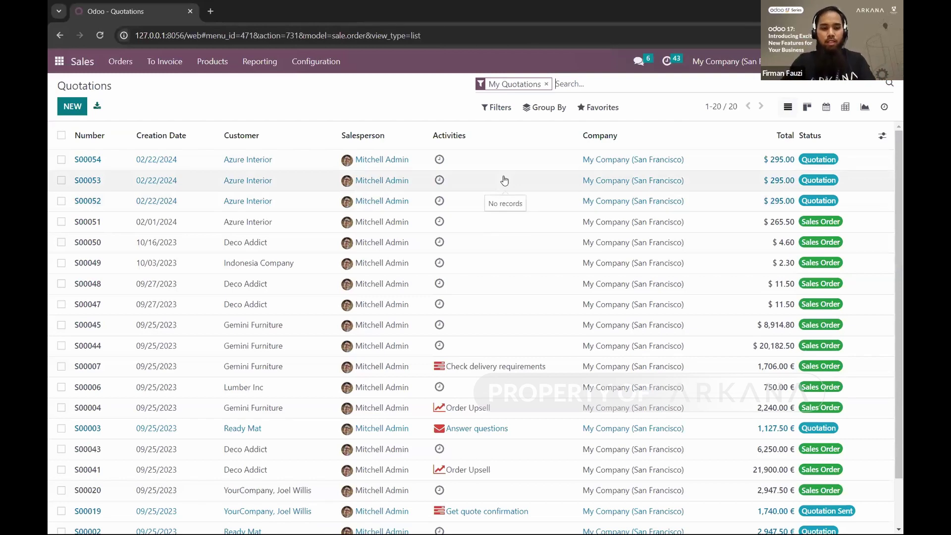
pyautogui.hotkey('alt', 'Tab')
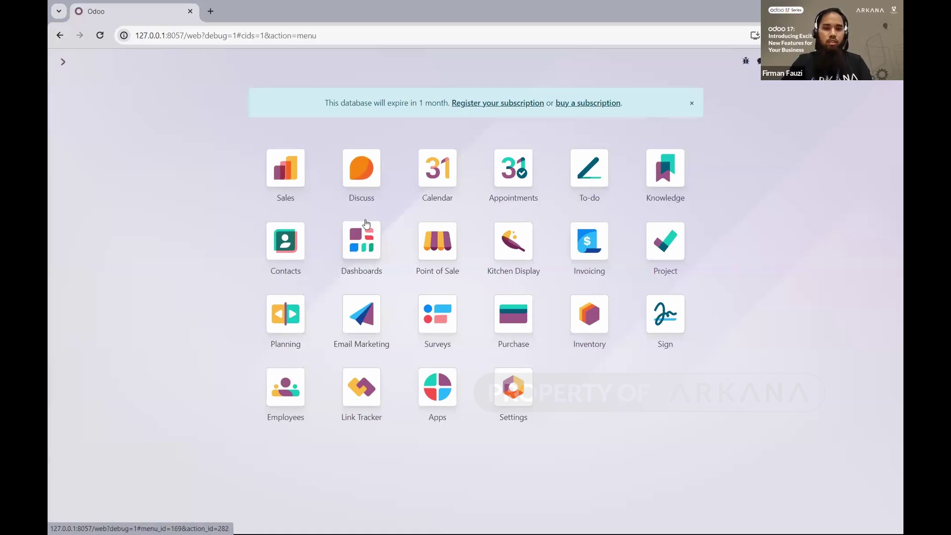
pyautogui.click(268, 171)
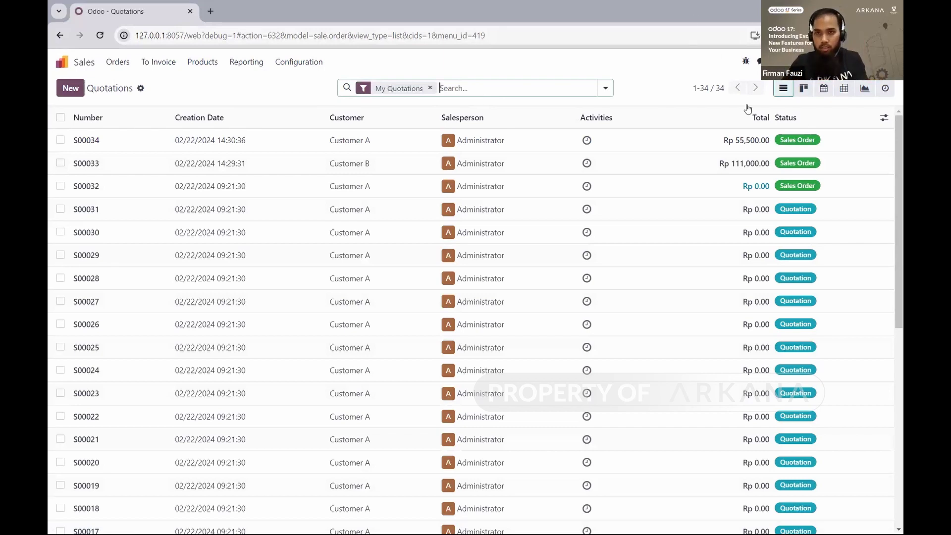
# Step: Show the quotations list's Filters, Group By and Favorites options and start adding a custom filter
pyautogui.moveTo(840, 110)
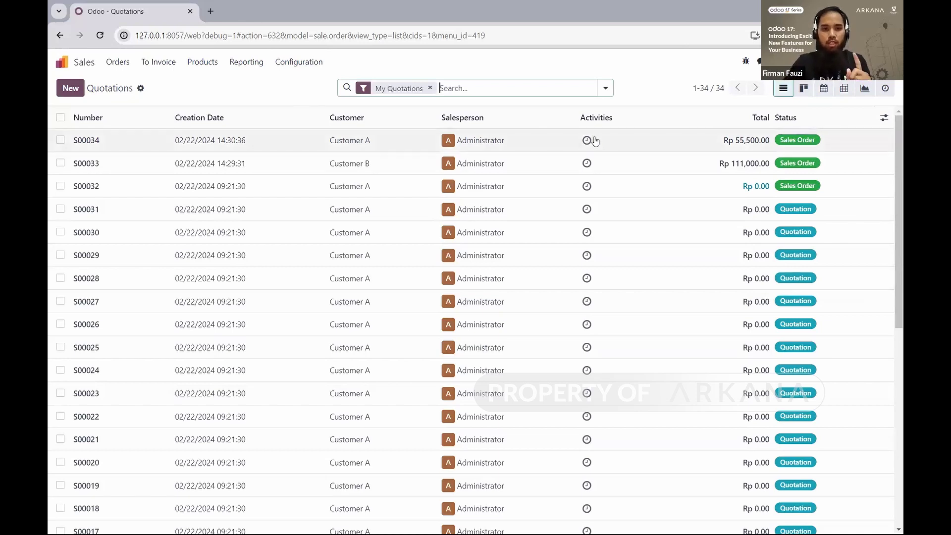
pyautogui.click(606, 89)
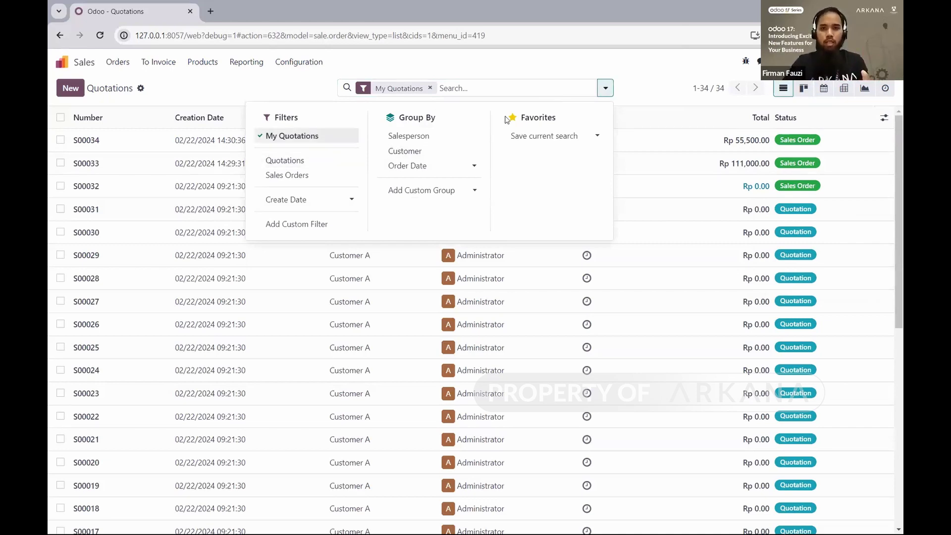
pyautogui.click(607, 91)
pyautogui.click(606, 91)
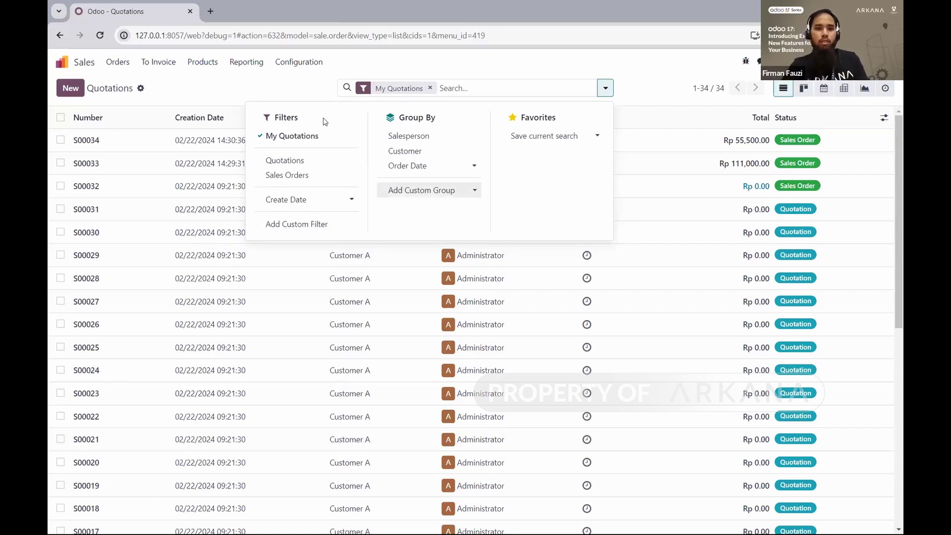
pyautogui.click(318, 232)
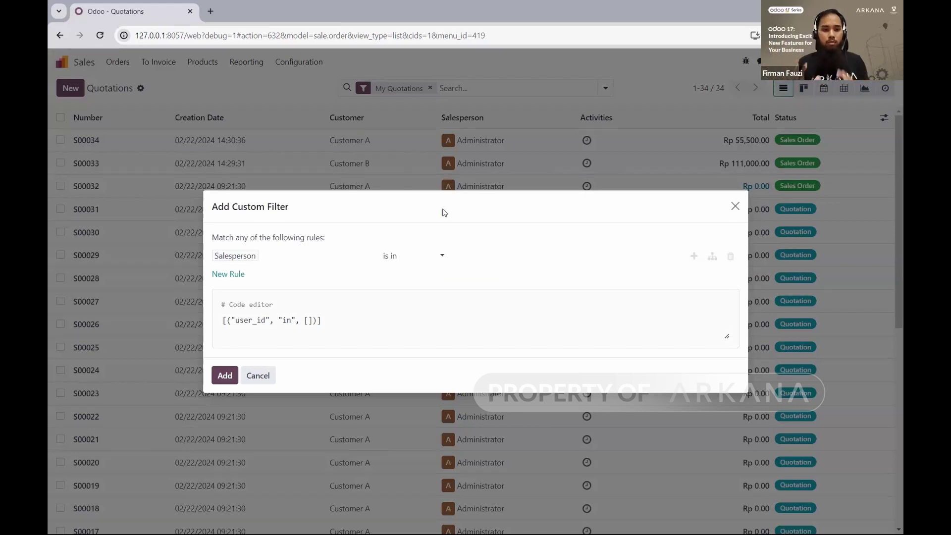
# Step: Switch to the 127.0.0.1:8056 instance and examine its filter options for comparison with the new custom filter dialog
pyautogui.hotkey('alt', 'Tab')
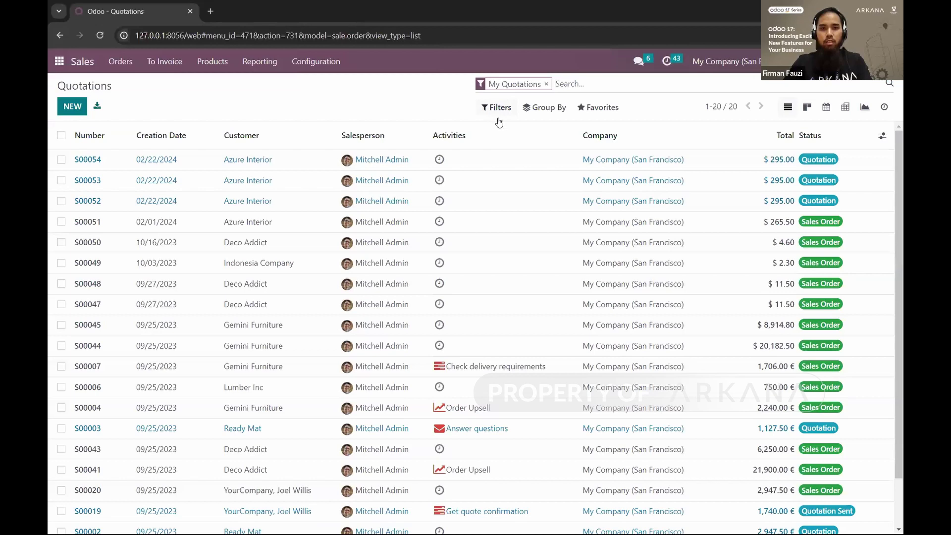
pyautogui.click(494, 108)
pyautogui.click(521, 214)
pyautogui.click(604, 218)
pyautogui.click(624, 219)
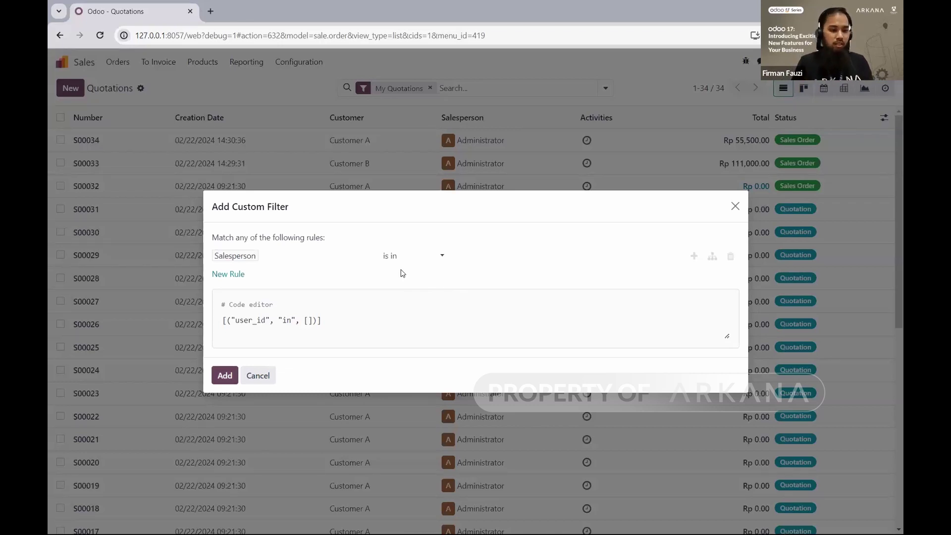
# Step: Return to the 127.0.0.1:8057 custom filter and examine the values offered for Salesperson and the fields available for the rule
pyautogui.click(469, 256)
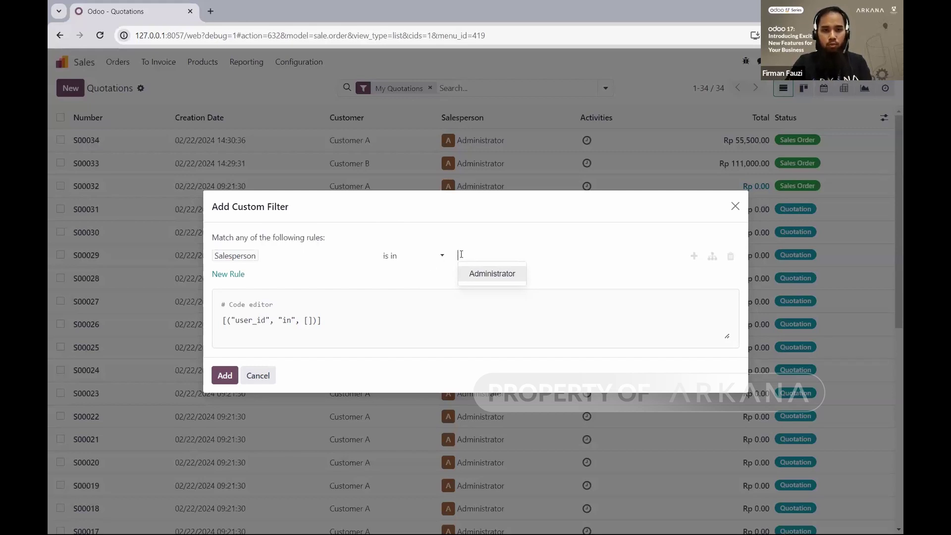
pyautogui.click(325, 257)
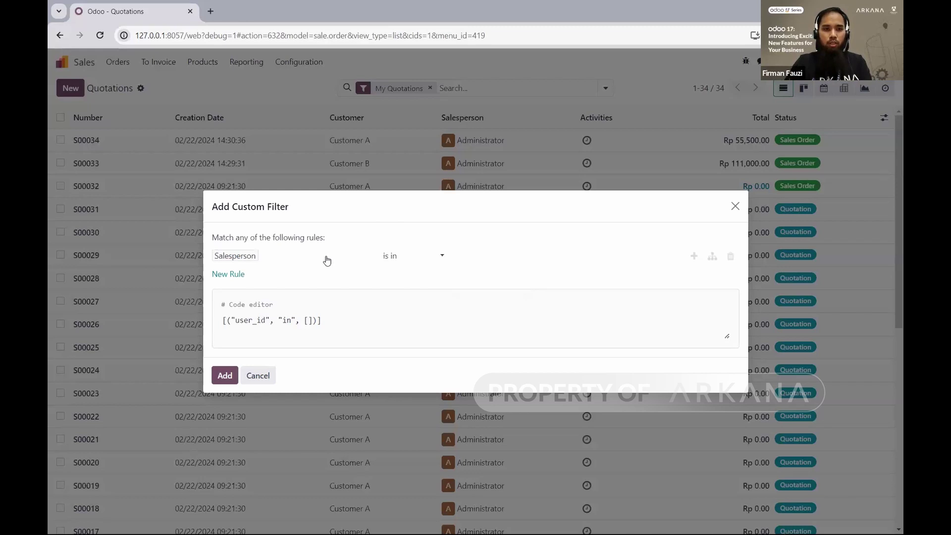
pyautogui.scroll(15, 278, 337)
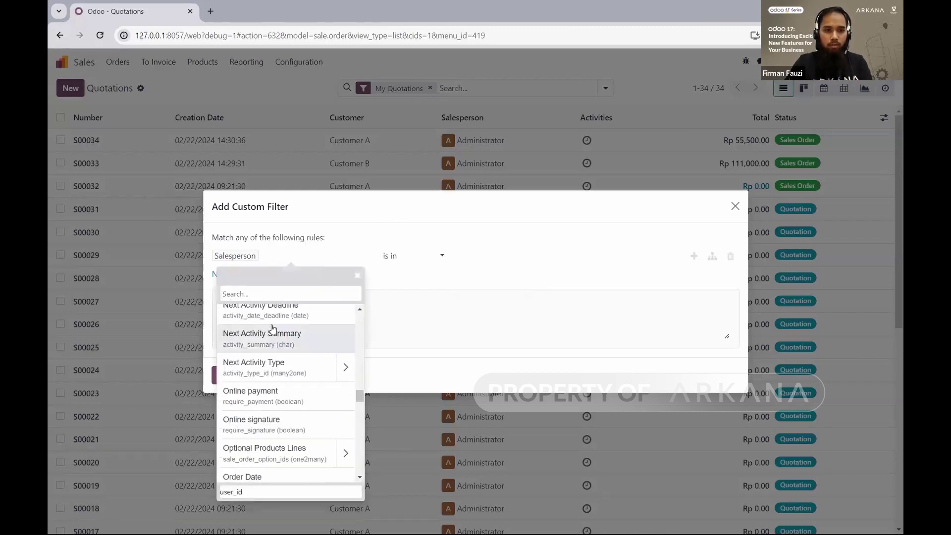
pyautogui.scroll(5, 280, 345)
pyautogui.write('sales')
pyautogui.press('BackSpace')
pyautogui.press('BackSpace')
pyautogui.press('BackSpace')
pyautogui.press('BackSpace')
pyautogui.press('BackSpace')
pyautogui.write('orde')
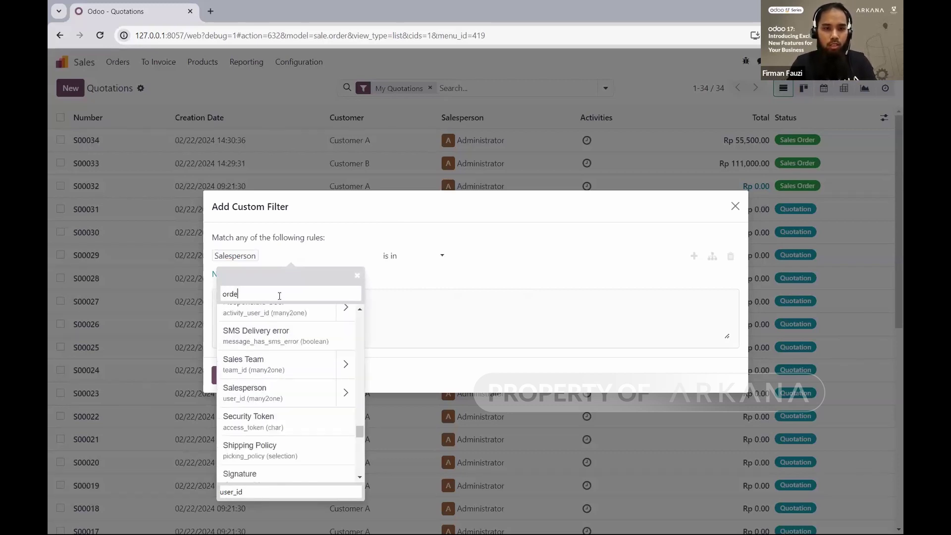
pyautogui.write('r')
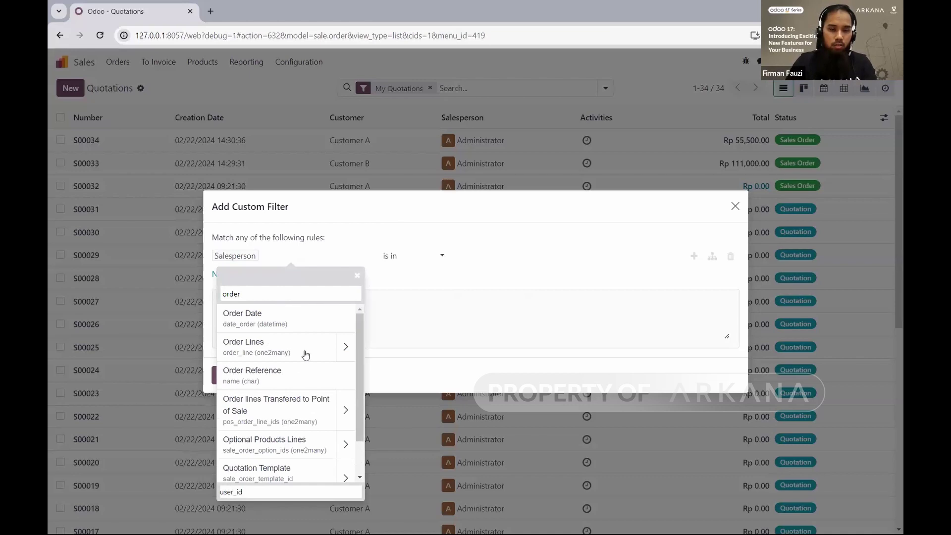
pyautogui.click(304, 374)
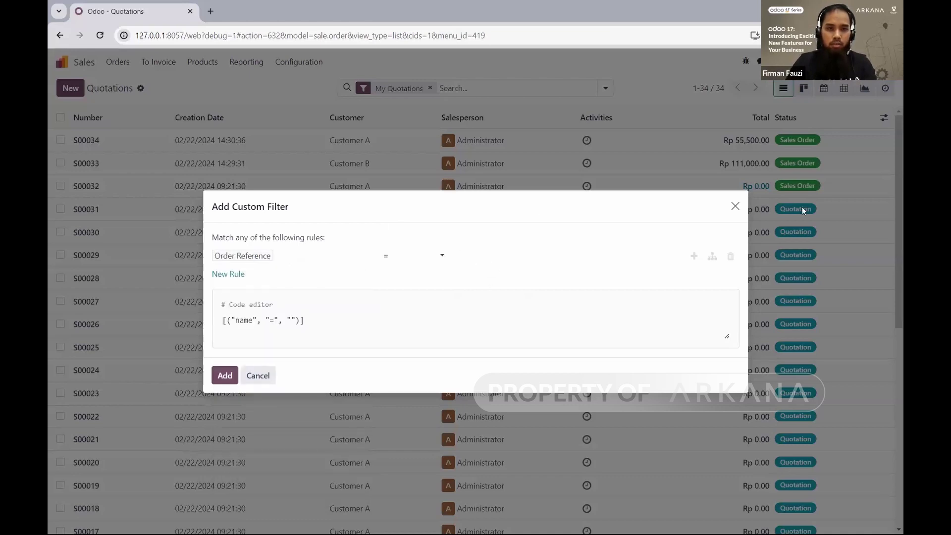
pyautogui.press('Escape')
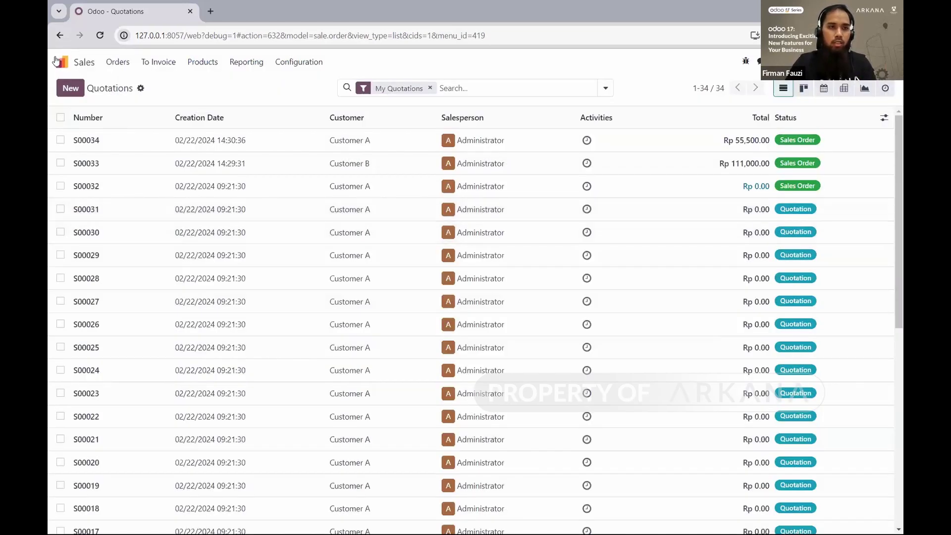
# Step: Open the Inventory app's product list and remove its default Products filter
pyautogui.hotkey('alt', 'h')
pyautogui.click(568, 317)
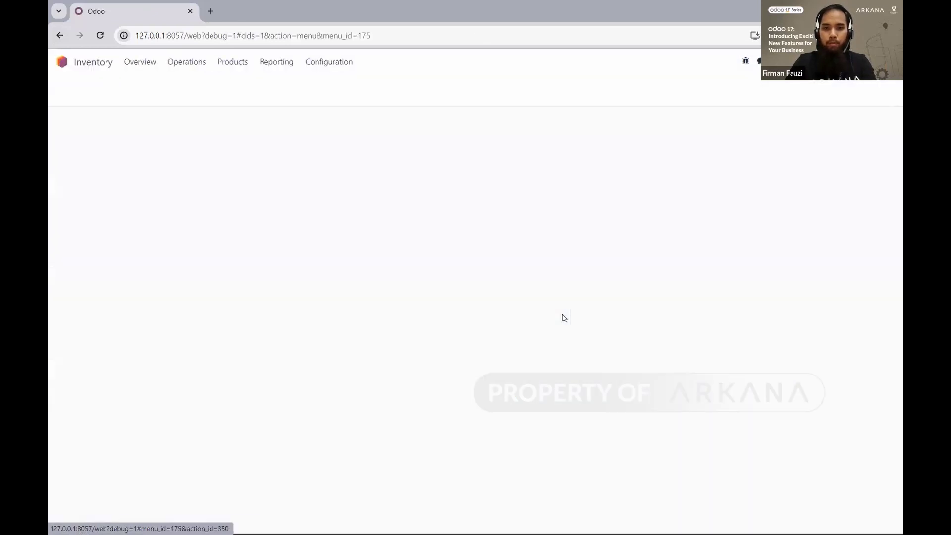
pyautogui.click(236, 62)
pyautogui.click(248, 82)
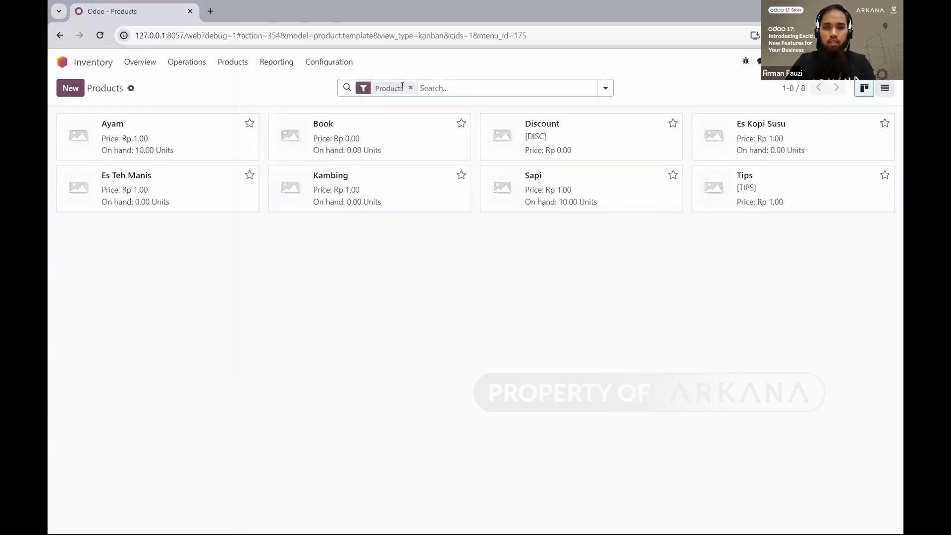
pyautogui.click(409, 88)
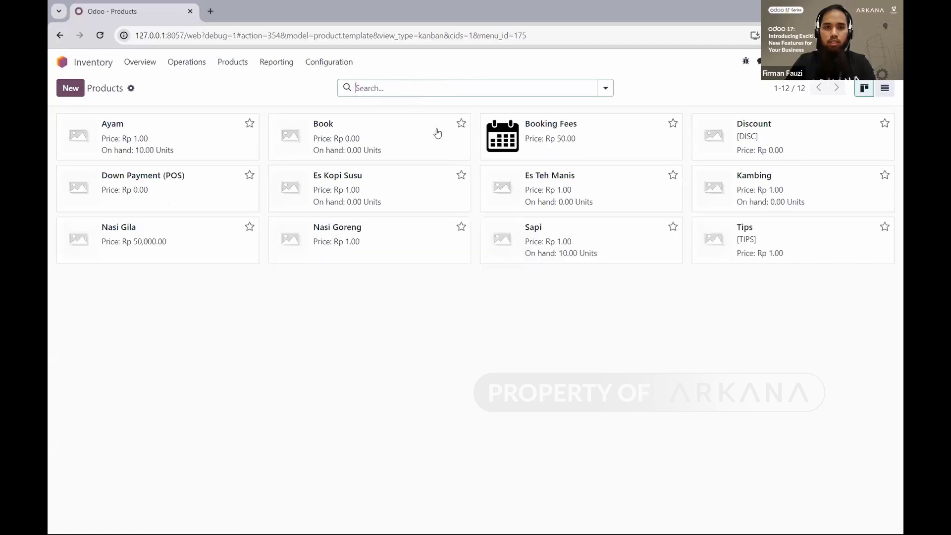
pyautogui.click(131, 88)
pyautogui.click(618, 91)
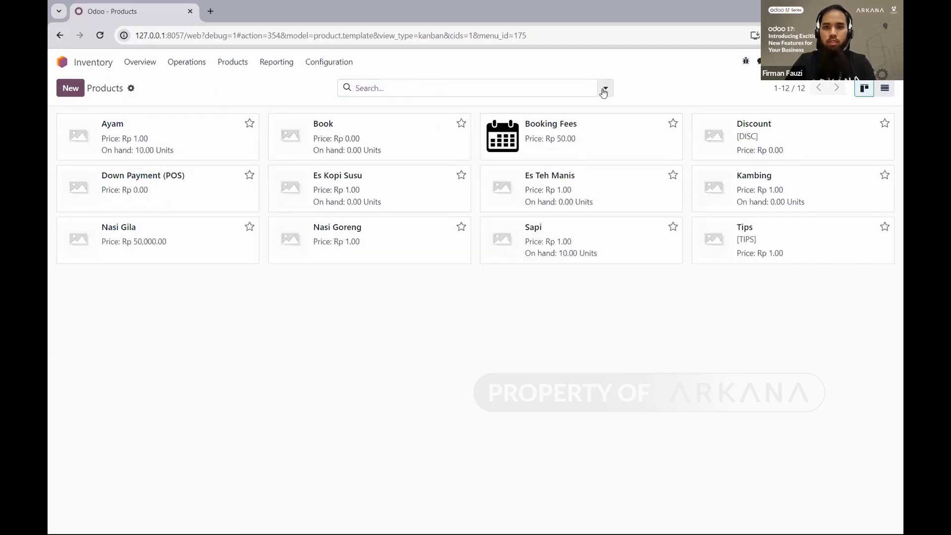
# Step: Start adding a custom filter to the product list and search its rule fields for "product"
pyautogui.click(606, 88)
pyautogui.click(257, 373)
pyautogui.click(295, 258)
pyautogui.write('ten')
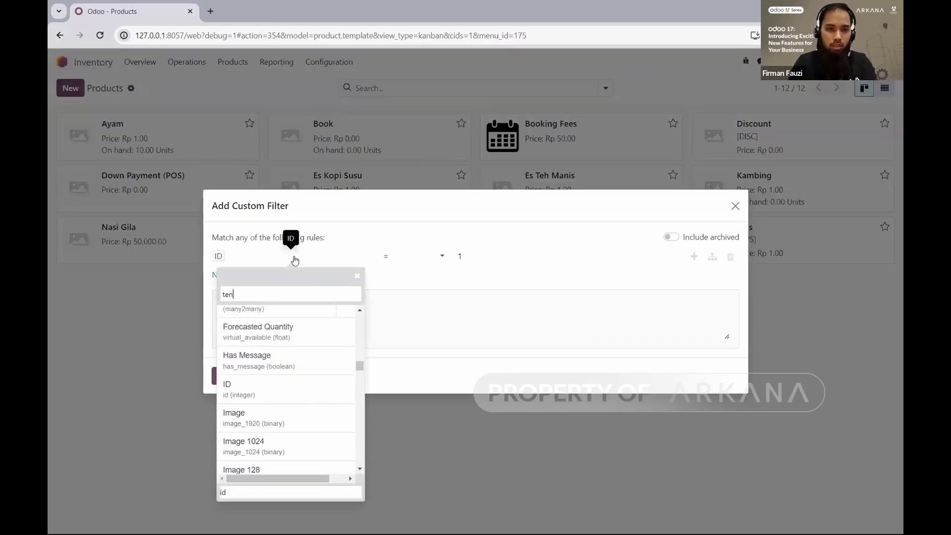
pyautogui.press('BackSpace')
pyautogui.press('BackSpace')
pyautogui.press('BackSpace')
pyautogui.write('prod')
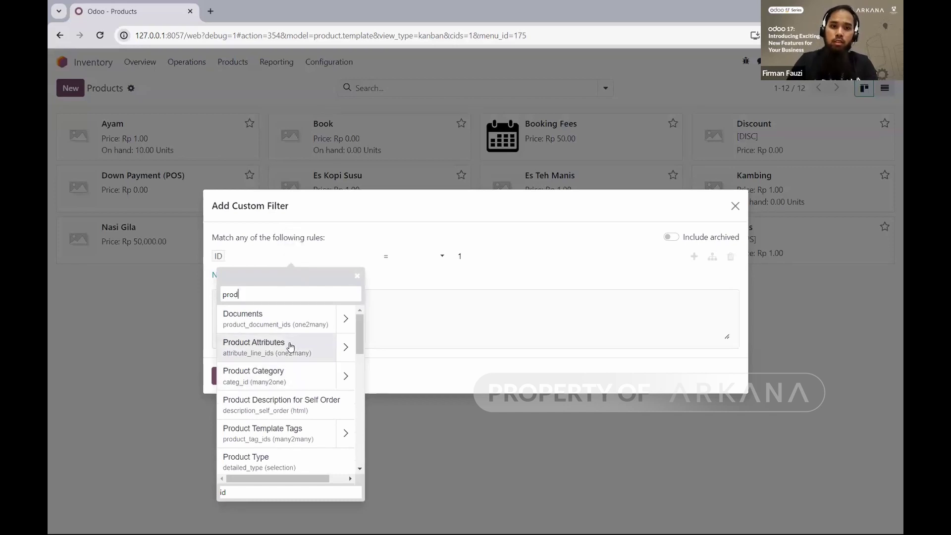
pyautogui.write('uct te')
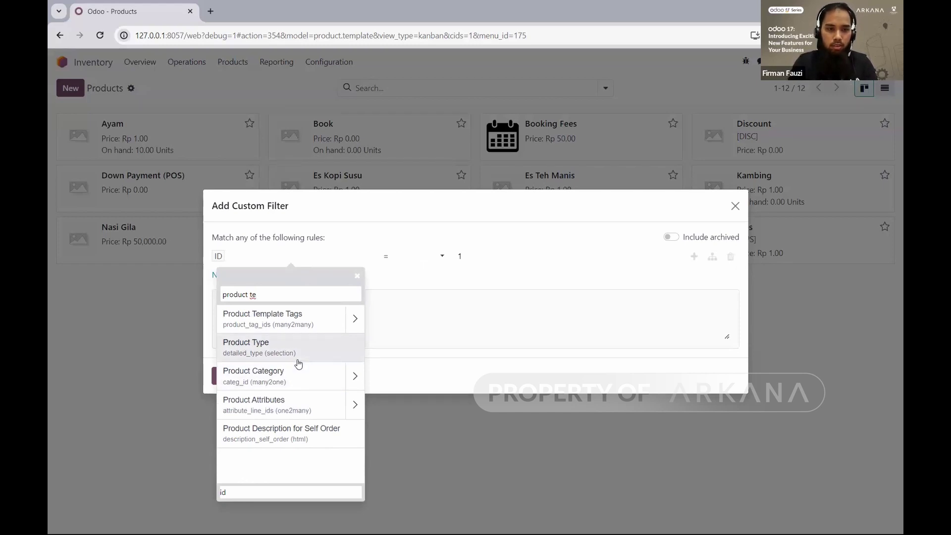
pyautogui.press('BackSpace')
pyautogui.press('BackSpace')
pyautogui.press('BackSpace')
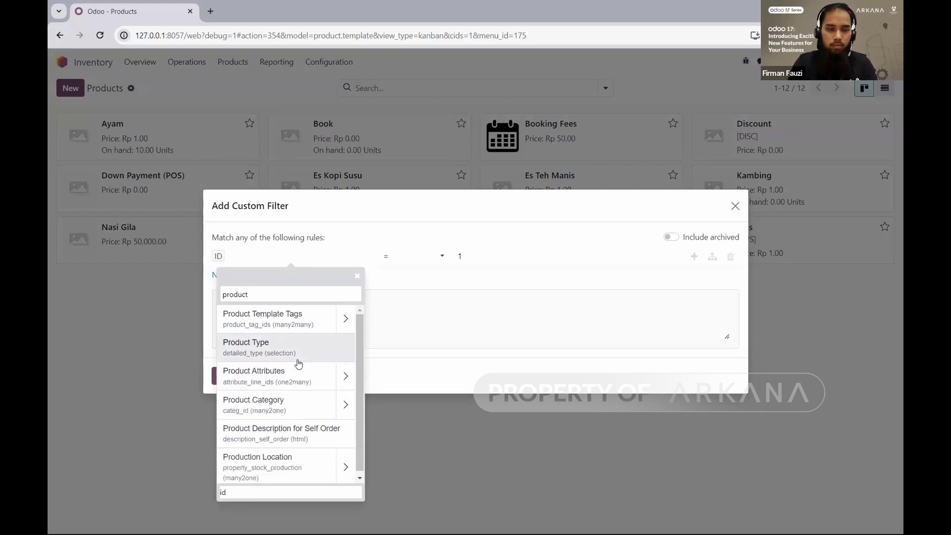
# Step: Choose Product Category as the field of the custom filter rule
pyautogui.scroll(-3, 298, 364)
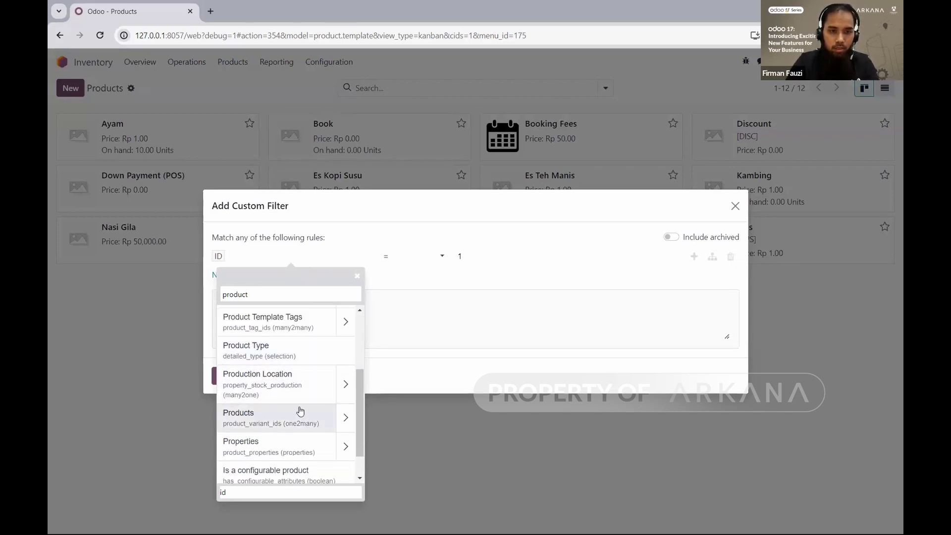
pyautogui.scroll(-1, 297, 433)
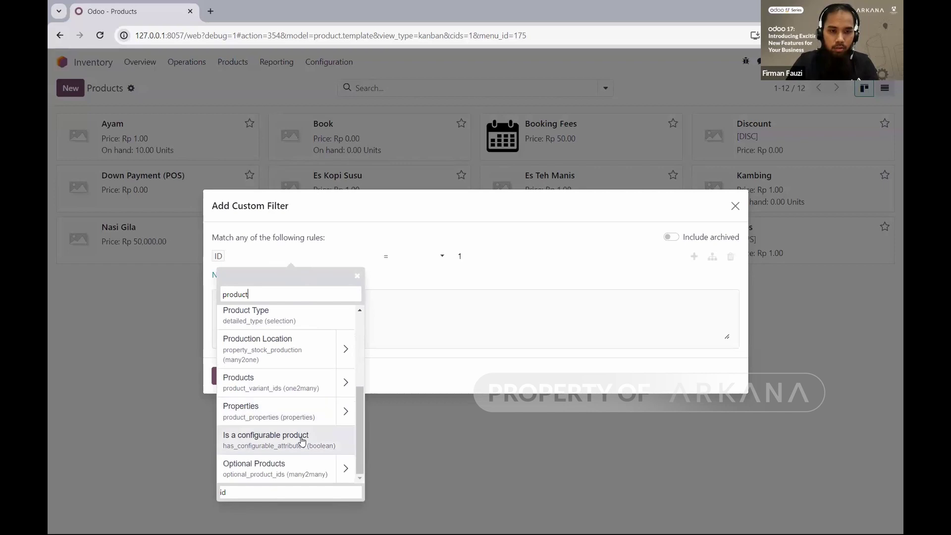
pyautogui.scroll(4, 284, 417)
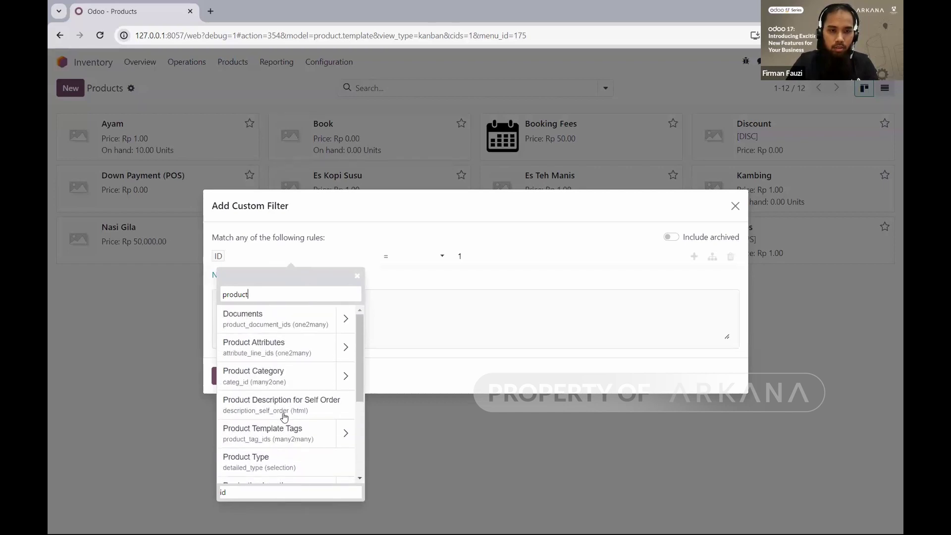
pyautogui.scroll(-2, 276, 404)
pyautogui.scroll(2, 272, 402)
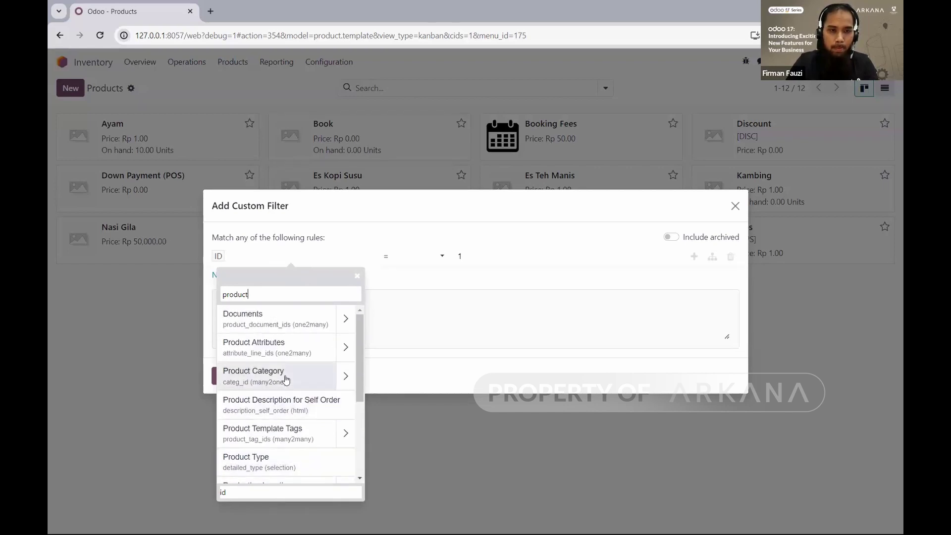
pyautogui.click(283, 377)
# Step: Try All / Expenses as the rule's category, remove it again, and view the operators available for the rule
pyautogui.click(488, 254)
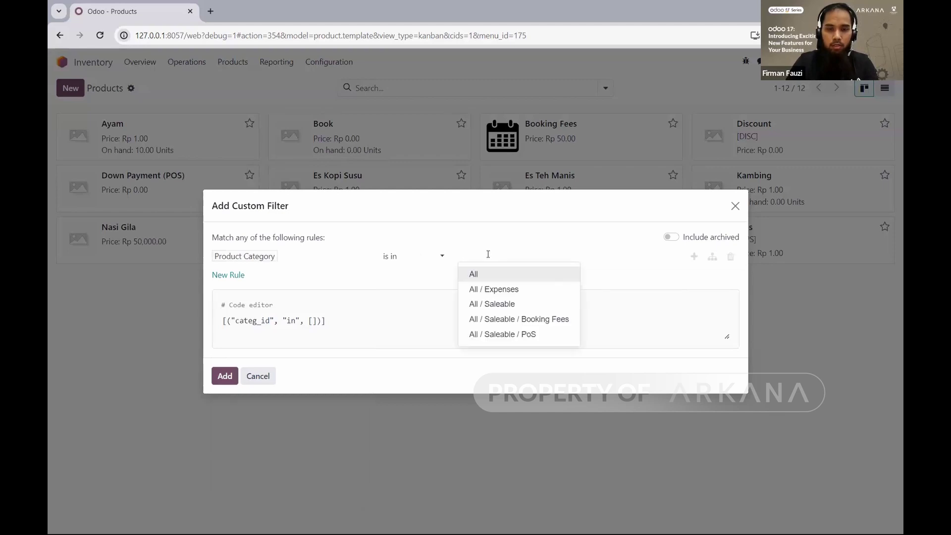
pyautogui.click(488, 289)
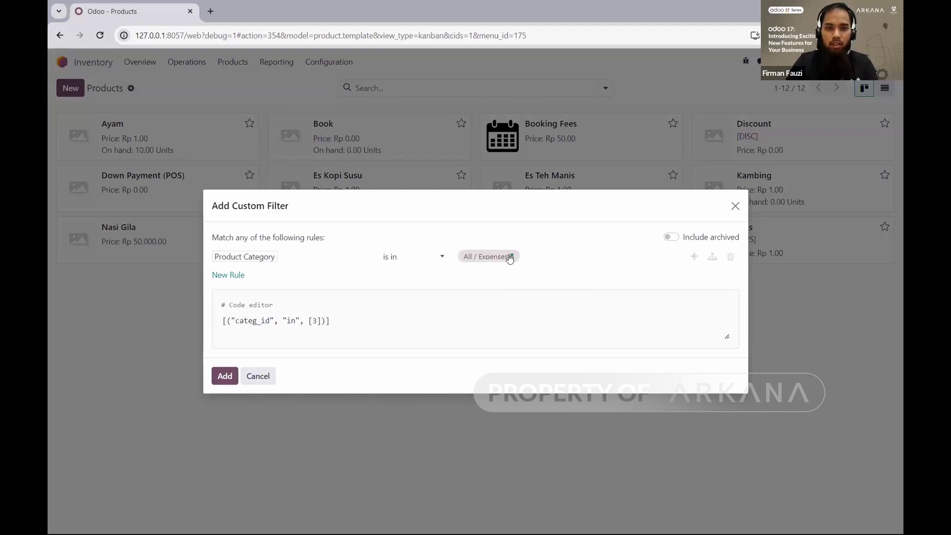
pyautogui.click(511, 257)
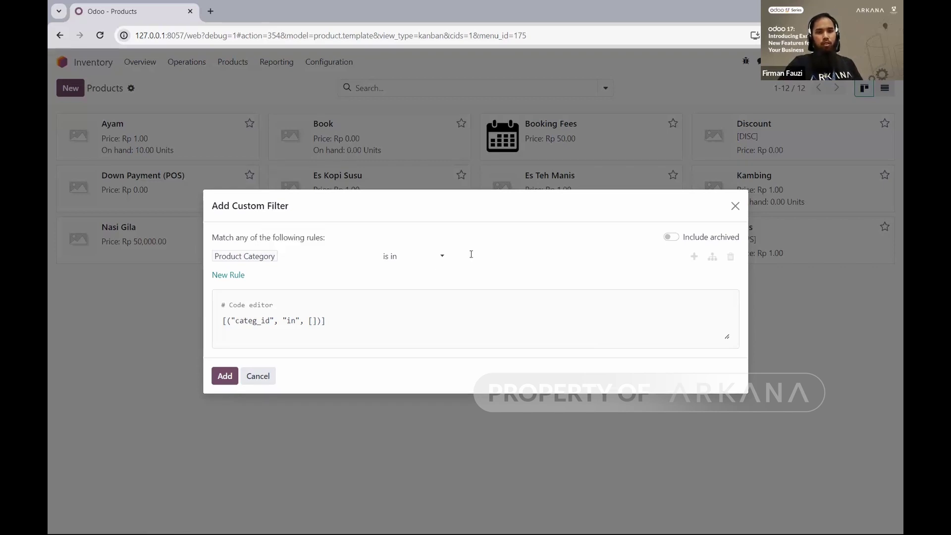
pyautogui.click(419, 258)
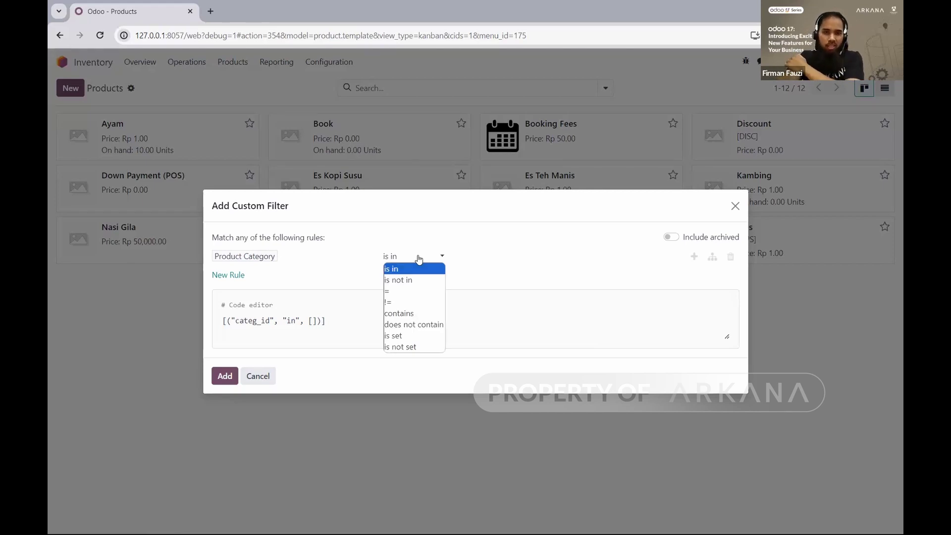
pyautogui.click(418, 258)
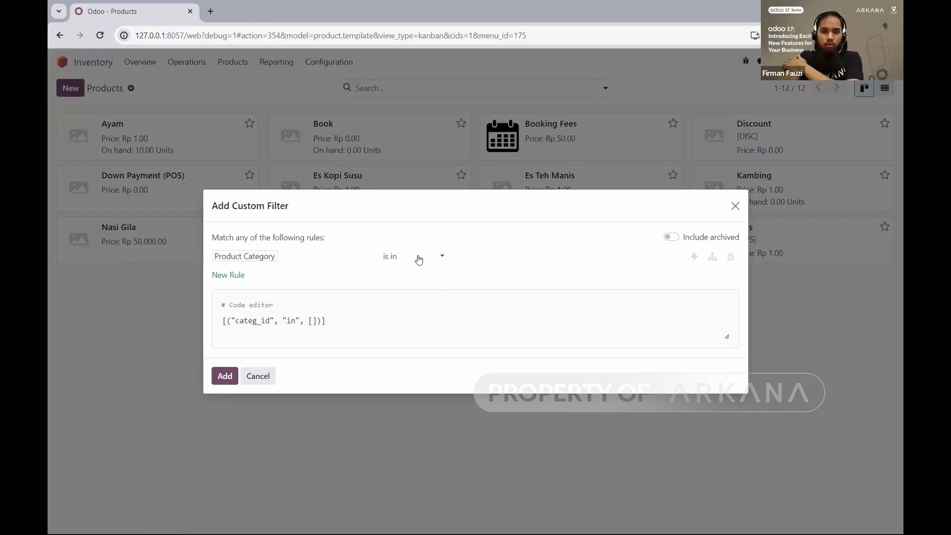
# Step: Set the "is in" values of the Product Category rule to All / Expenses and All / Saleable
pyautogui.click(496, 260)
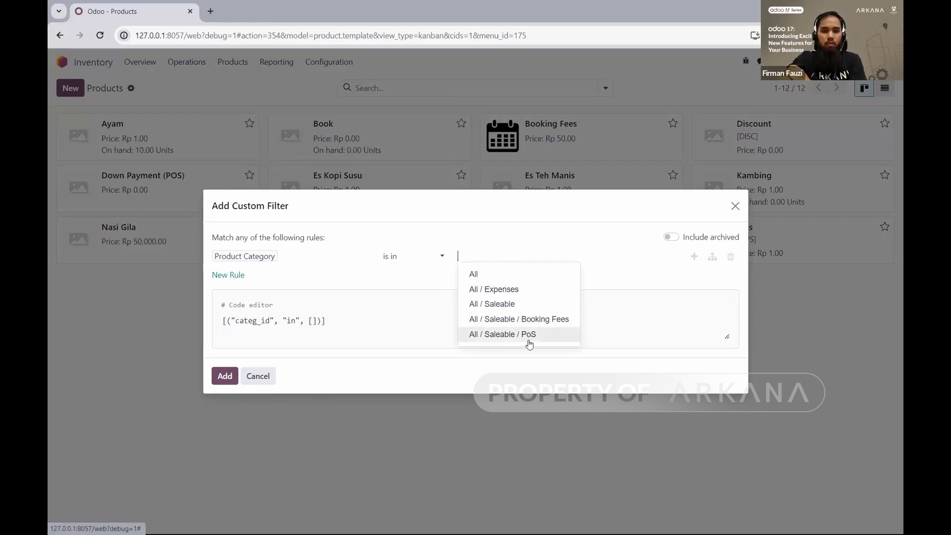
pyautogui.click(504, 294)
pyautogui.click(535, 257)
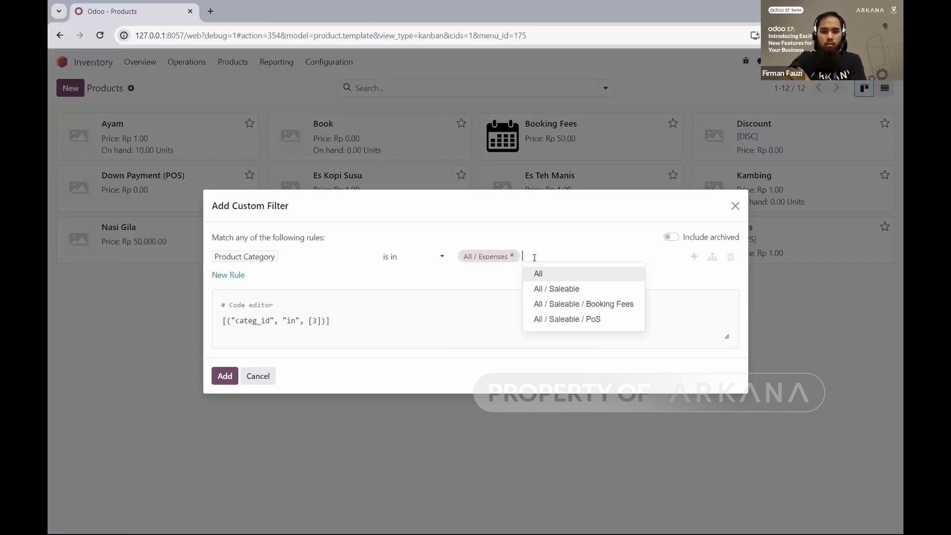
pyautogui.click(556, 290)
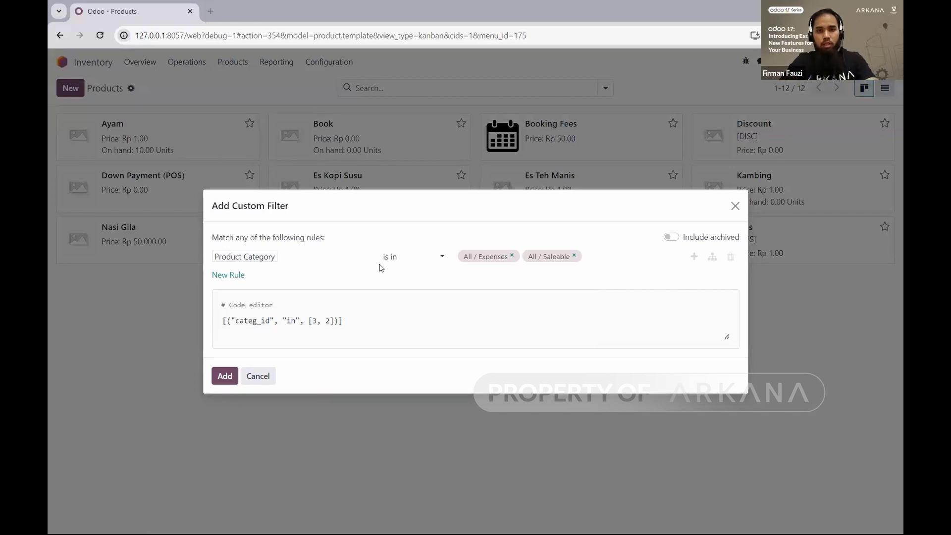
# Step: Switch to the 127.0.0.1:8056 instance and open the Inventory app's product list
pyautogui.hotkey('alt', 'Tab')
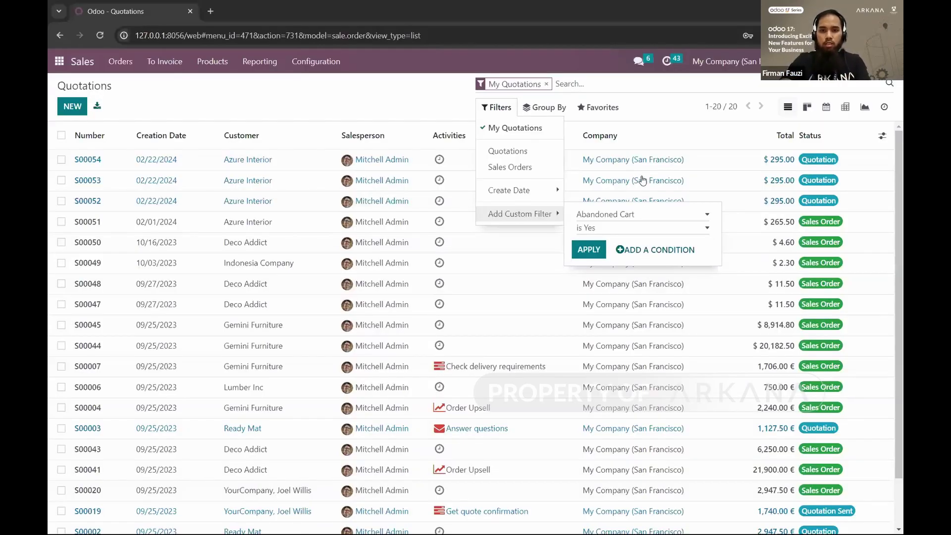
pyautogui.click(637, 228)
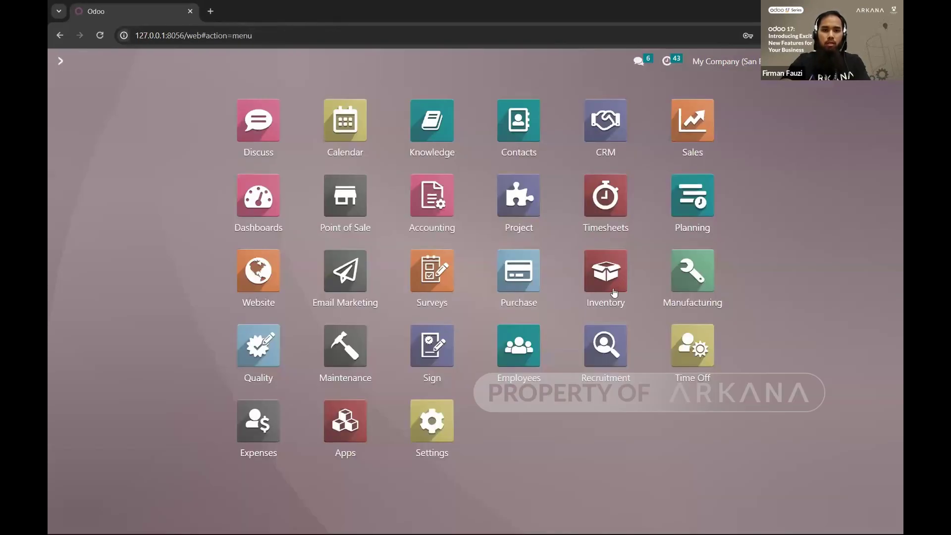
pyautogui.click(614, 290)
pyautogui.click(240, 62)
pyautogui.click(255, 83)
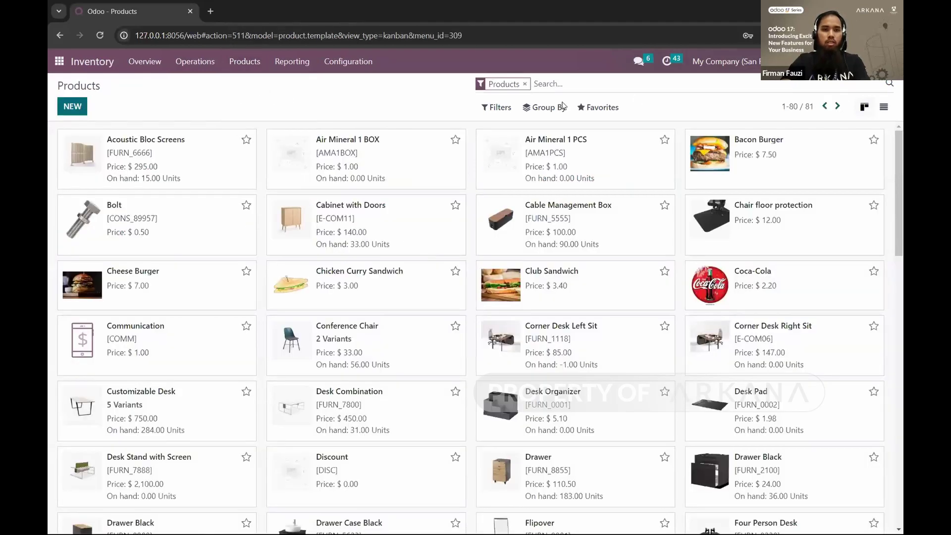
# Step: Start a custom filter on this product list with Product Category as its field
pyautogui.click(600, 108)
pyautogui.click(520, 111)
pyautogui.click(496, 110)
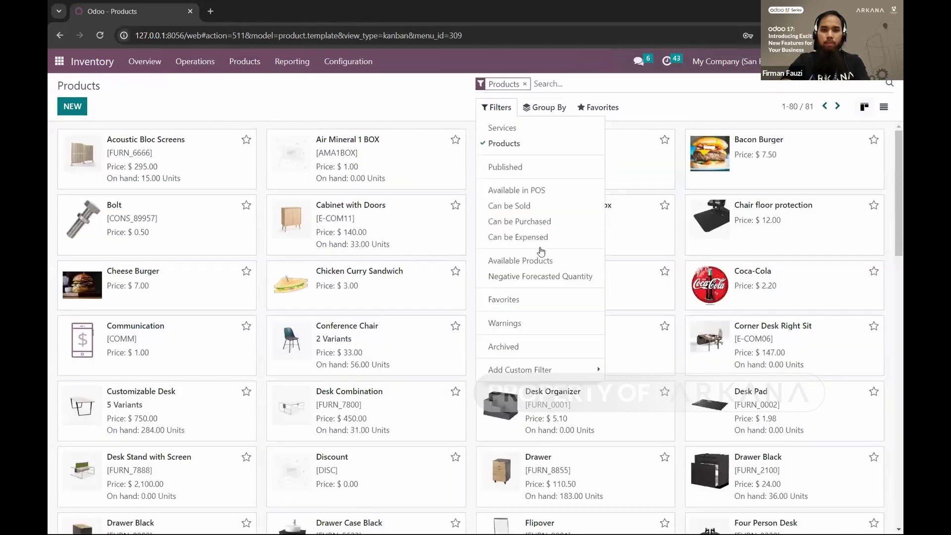
pyautogui.click(580, 370)
pyautogui.click(666, 375)
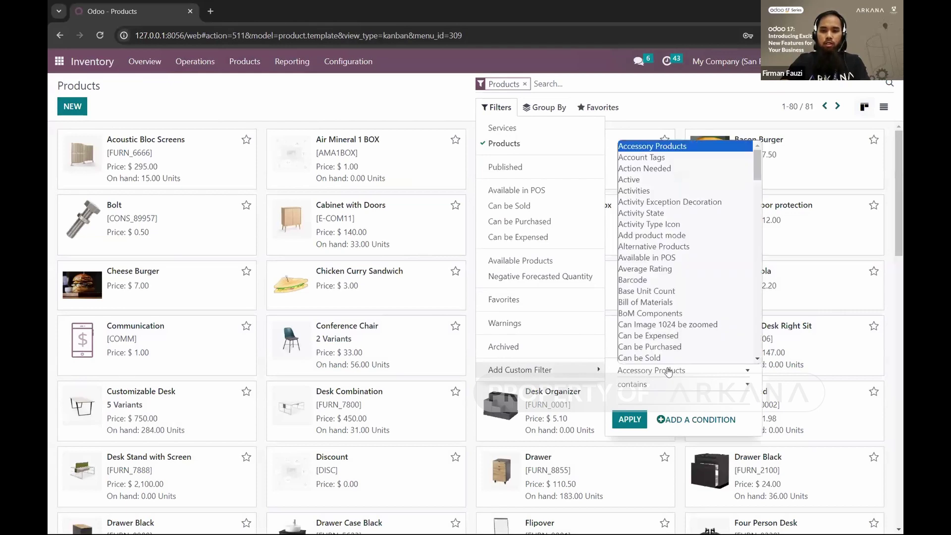
pyautogui.write('pr')
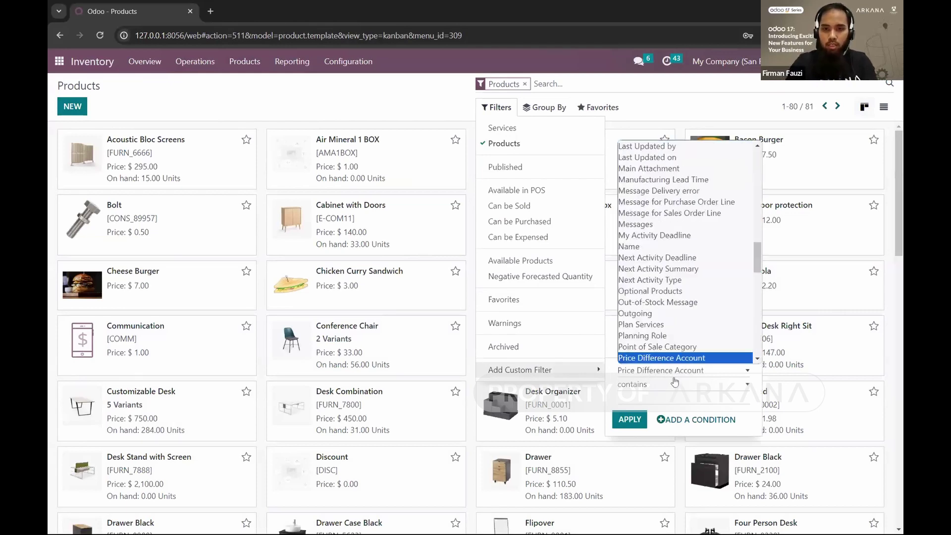
pyautogui.scroll(-3, 674, 331)
pyautogui.click(679, 268)
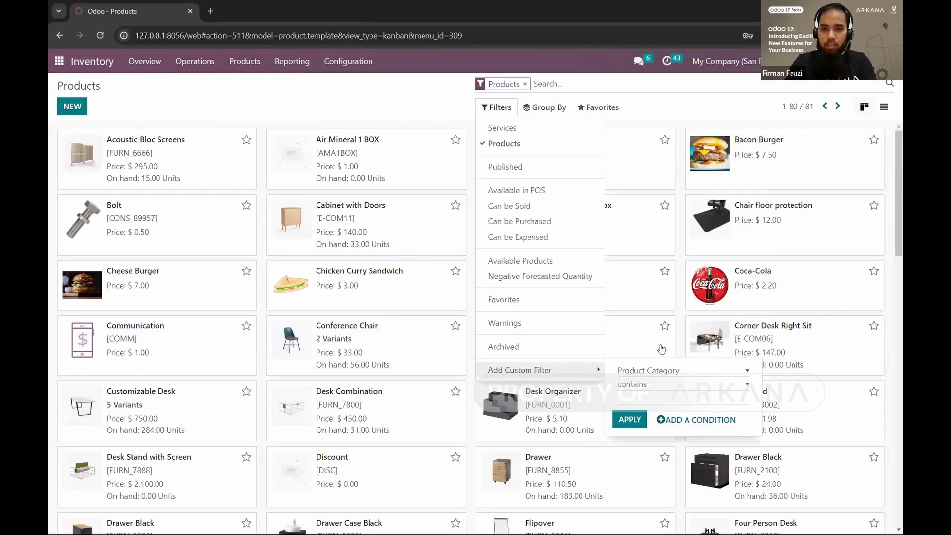
# Step: Try a comma-separated value for the Product Category condition and trim it back to "All"
pyautogui.write('A')
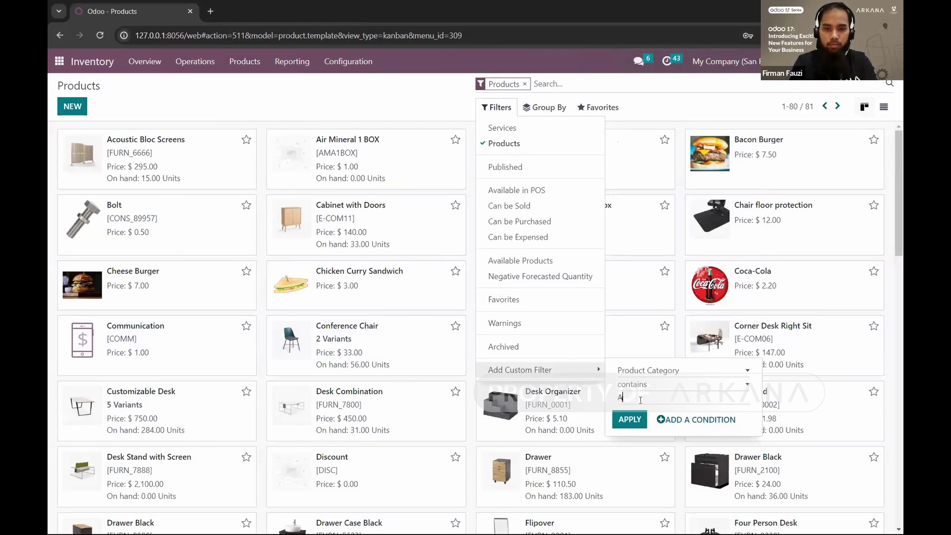
pyautogui.write('ll')
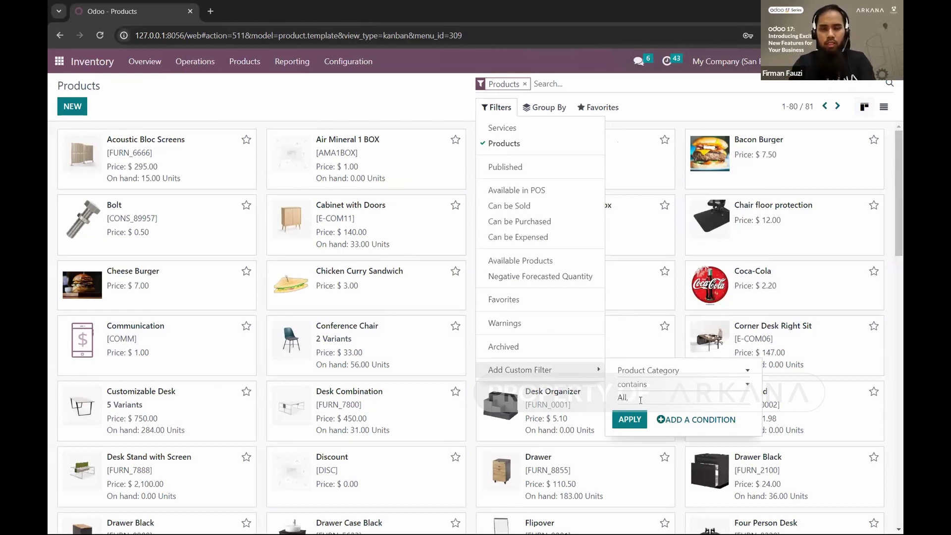
pyautogui.write(',')
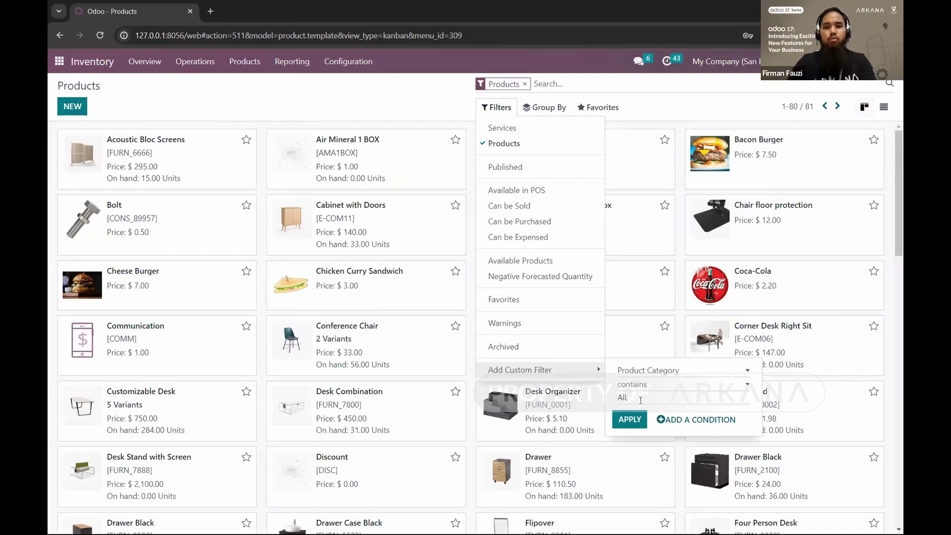
pyautogui.press('BackSpace')
pyautogui.press('BackSpace')
pyautogui.press('BackSpace')
pyautogui.press('BackSpace')
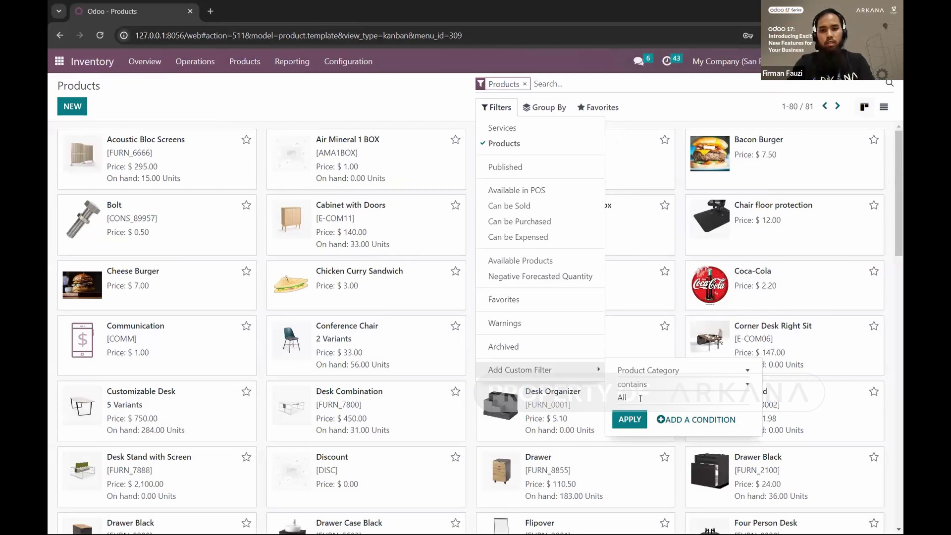
# Step: Compare the open custom filter dialog with the predefined filters on the 127.0.0.1:8056 instance's product list
pyautogui.press('alt')
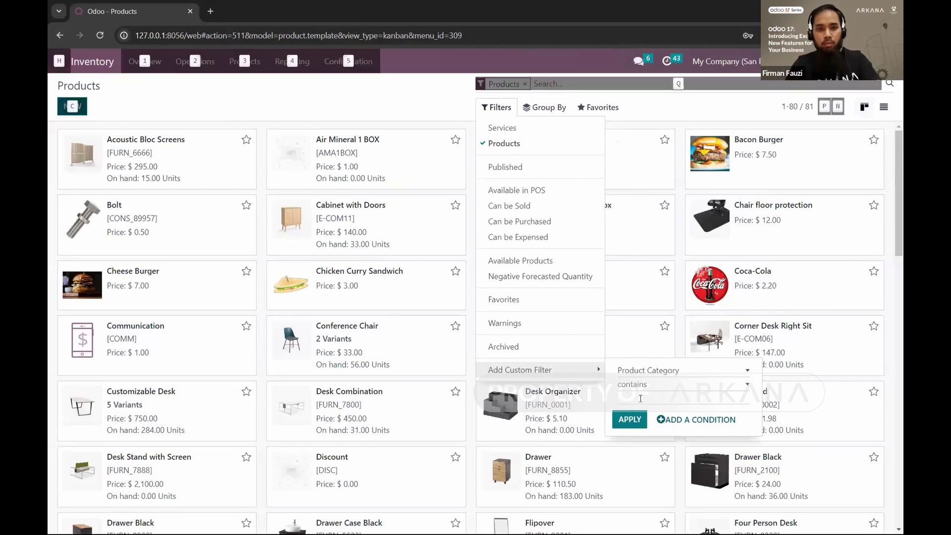
pyautogui.hotkey('alt', 'Tab')
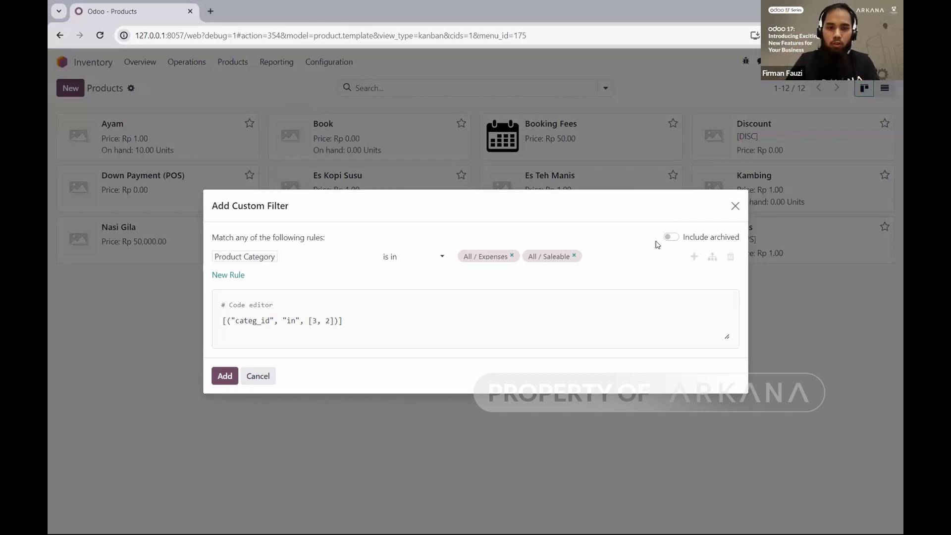
pyautogui.hotkey('alt', 'Tab')
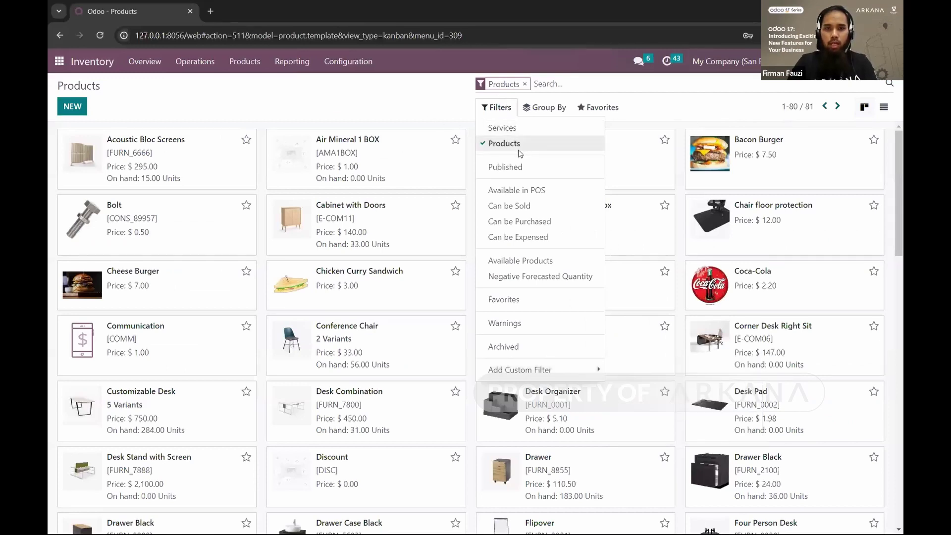
pyautogui.click(496, 107)
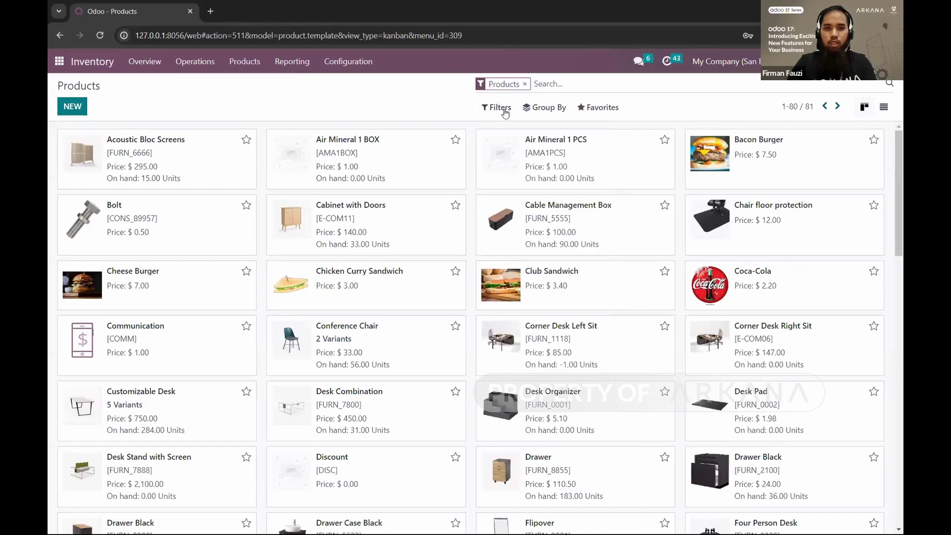
pyautogui.click(497, 107)
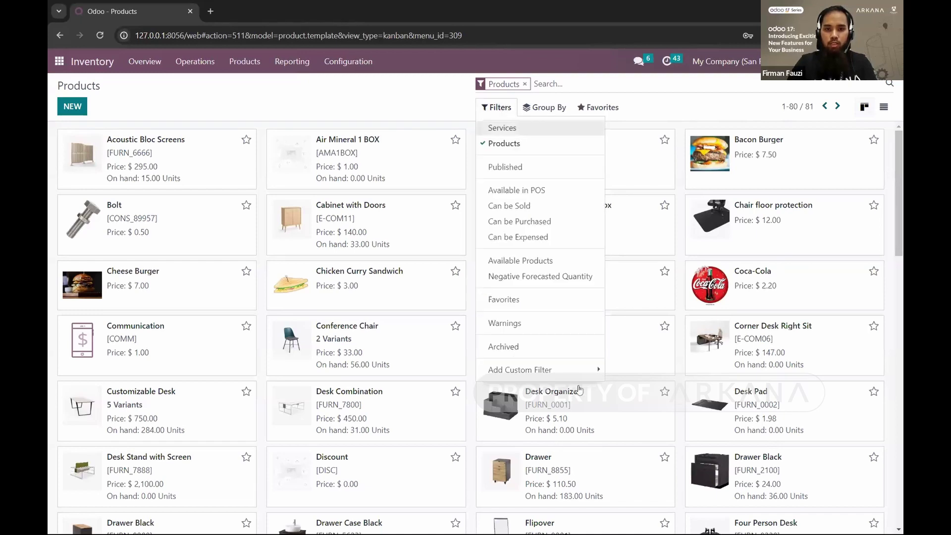
pyautogui.click(321, 101)
# Step: Switch to the 127.0.0.1:8057 instance and include archived records in the custom filter
pyautogui.hotkey('alt', 'Tab')
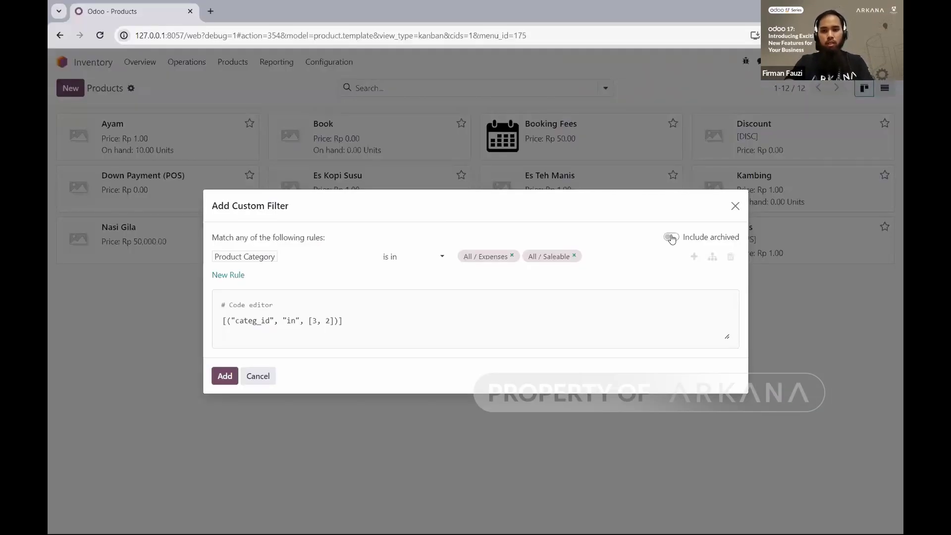
pyautogui.click(671, 238)
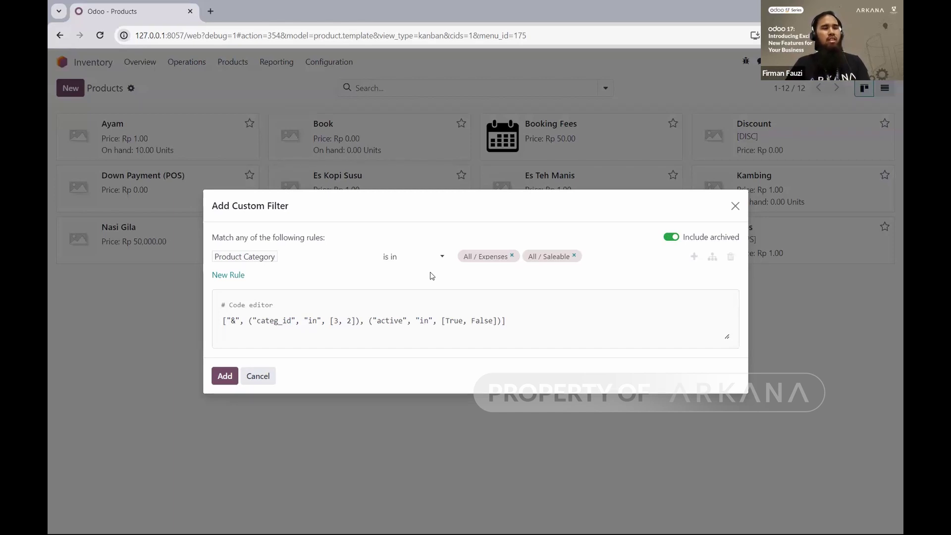
# Step: Switch to the 127.0.0.1:8056 instance and check how its product filters handle archived records
pyautogui.hotkey('alt', 'Tab')
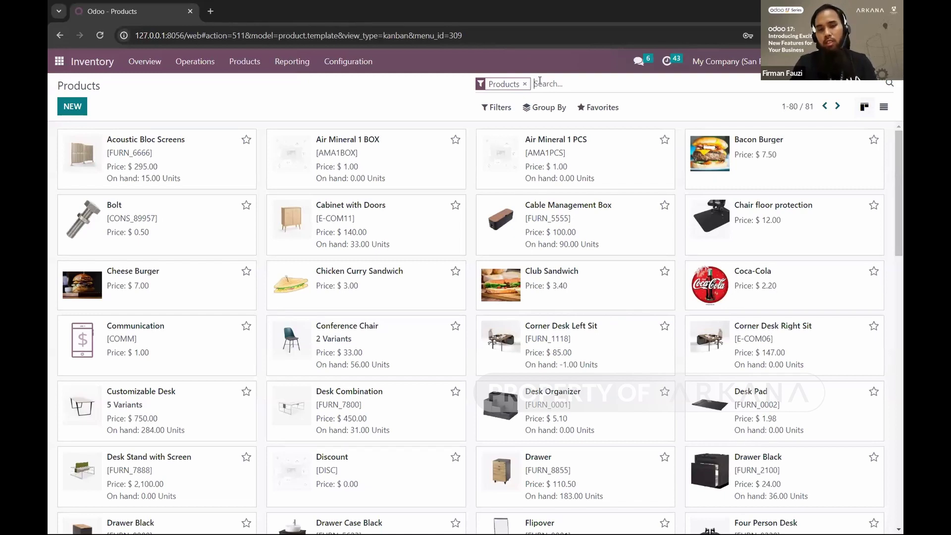
pyautogui.click(497, 107)
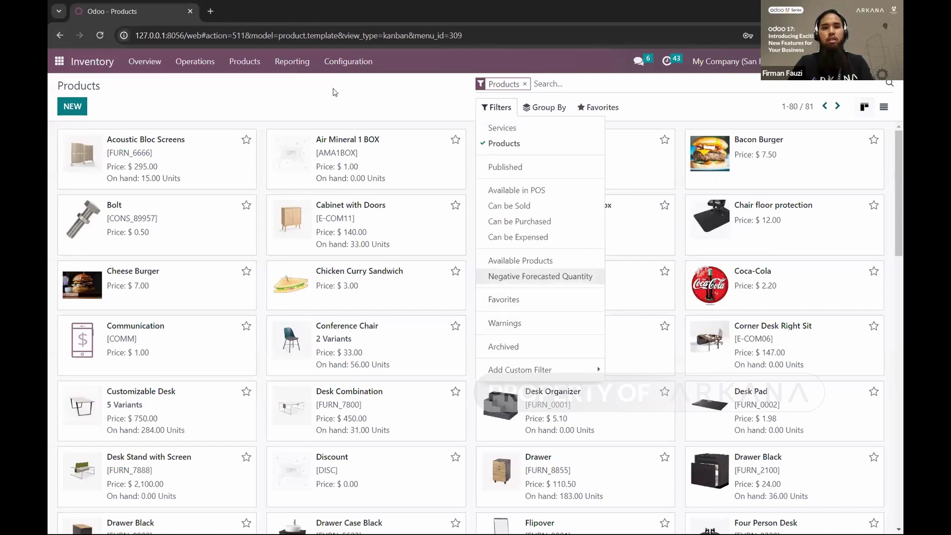
pyautogui.click(333, 101)
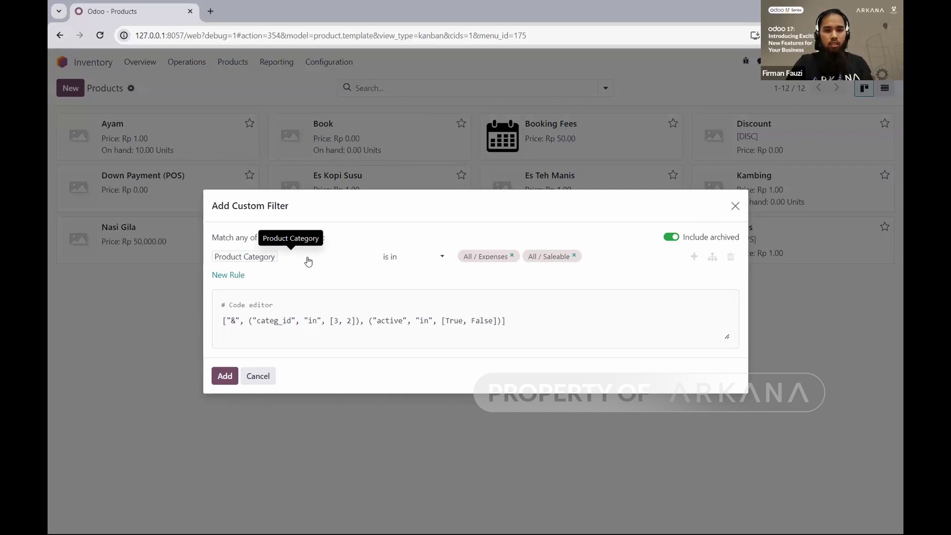
# Step: Return to the 127.0.0.1:8057 instance and search the rule's field list for "product cate"
pyautogui.click(323, 257)
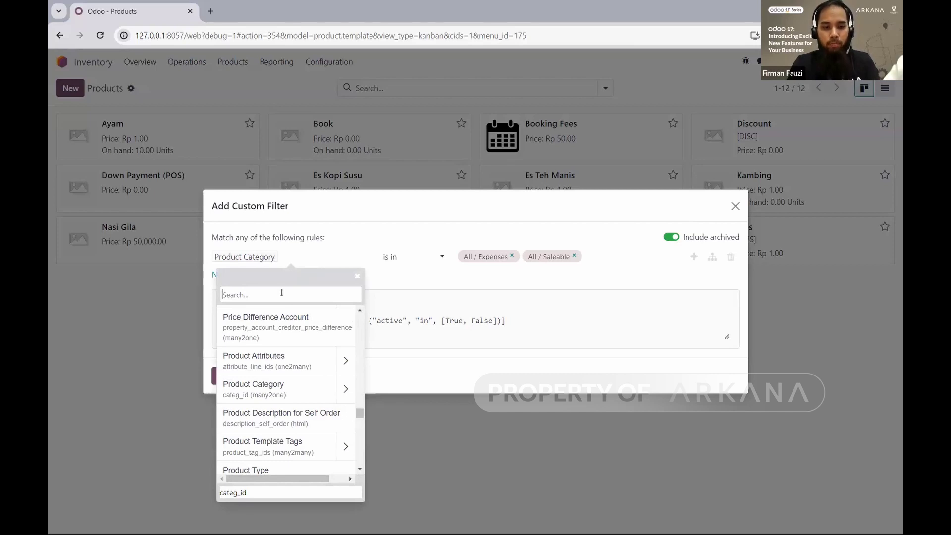
pyautogui.write('produc')
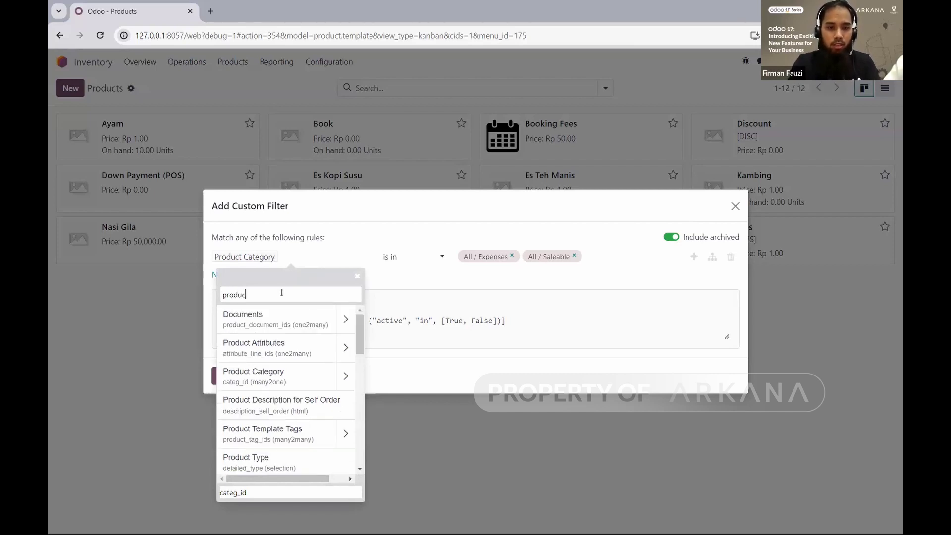
pyautogui.write('t cate')
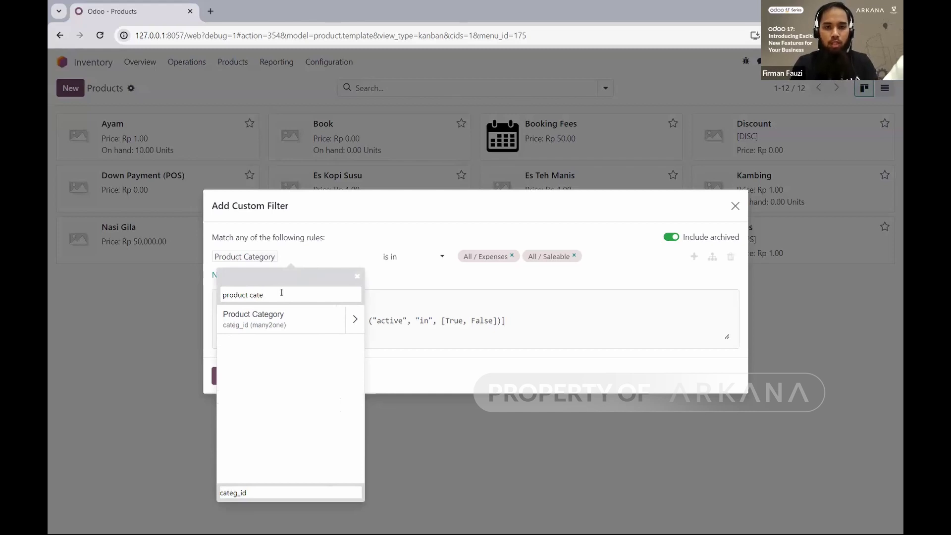
# Step: Switch to the 127.0.0.1:8056 instance and examine the list of fields offered for a custom filter on products
pyautogui.hotkey('alt', 'Tab')
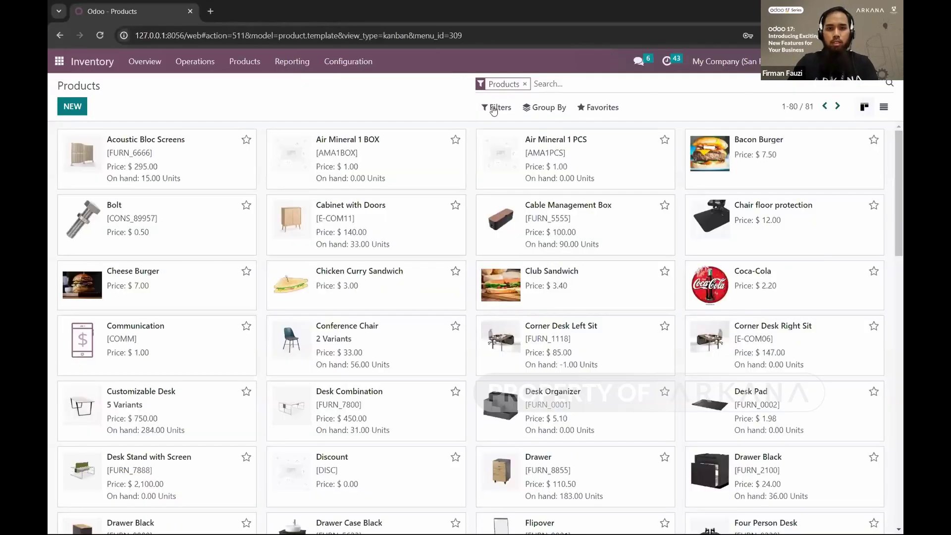
pyautogui.click(494, 108)
pyautogui.click(589, 371)
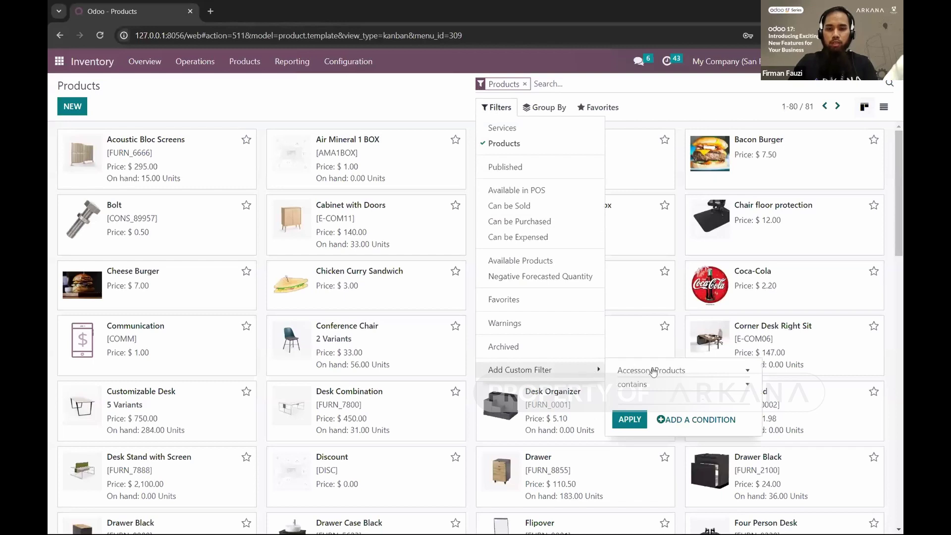
pyautogui.click(653, 370)
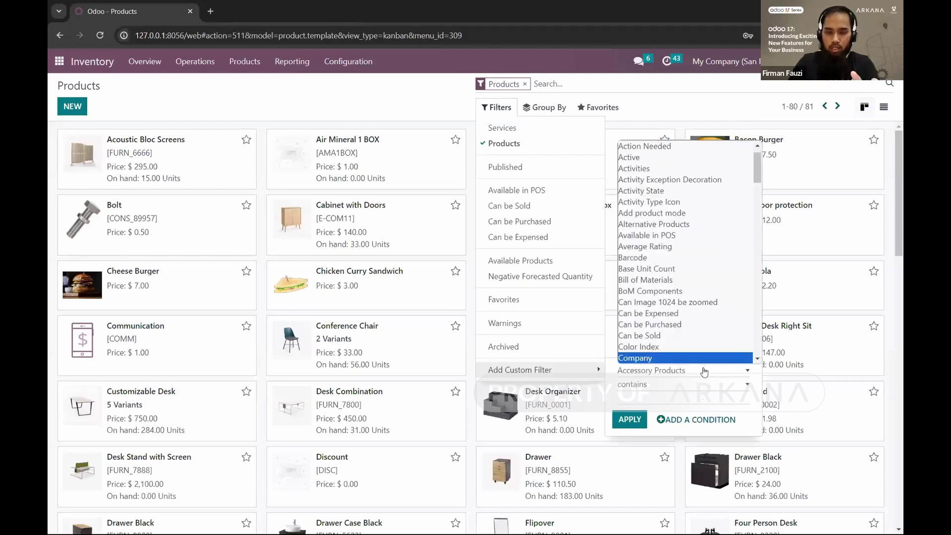
pyautogui.scroll(-1, 689, 354)
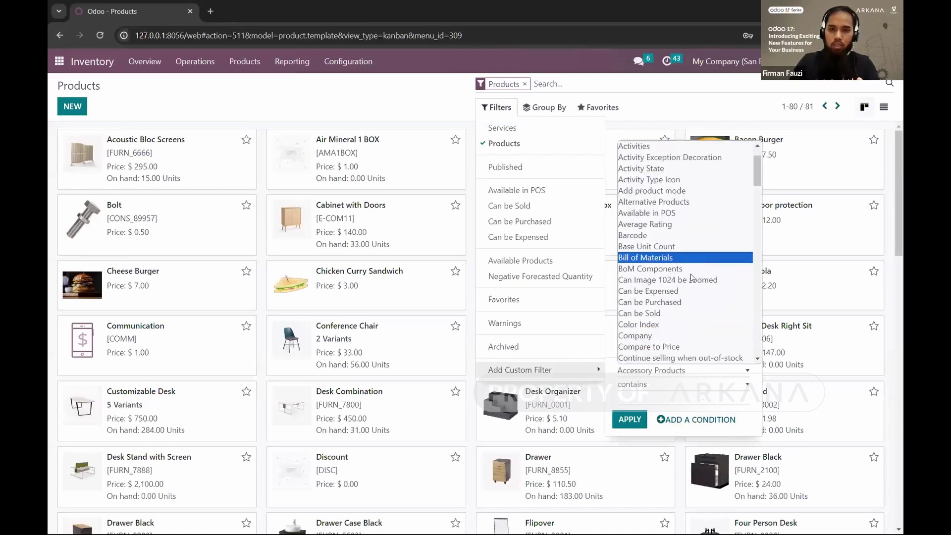
pyautogui.scroll(-5, 663, 269)
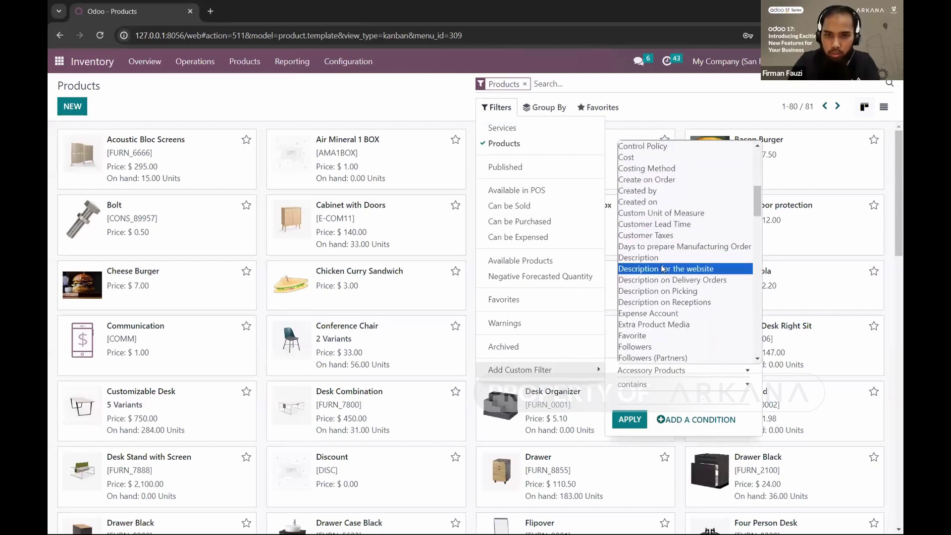
pyautogui.click(547, 269)
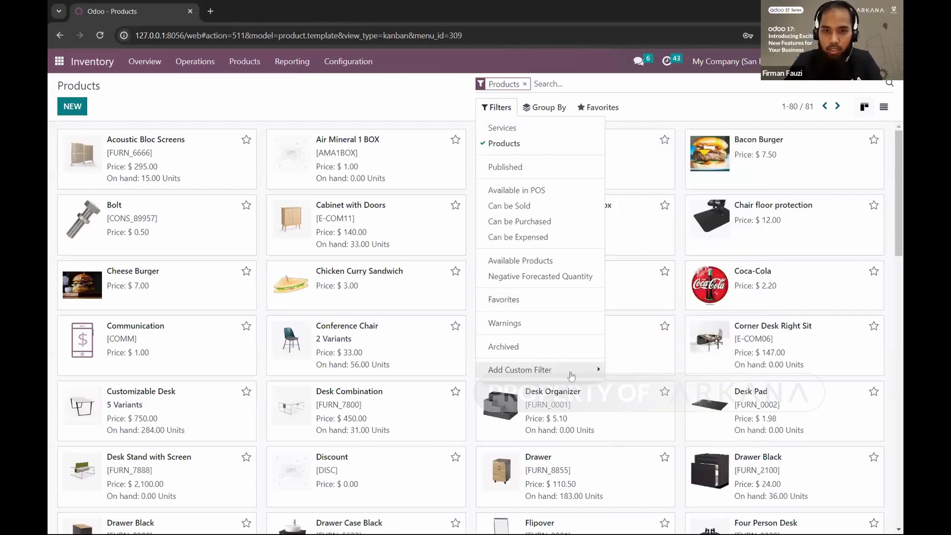
pyautogui.click(634, 370)
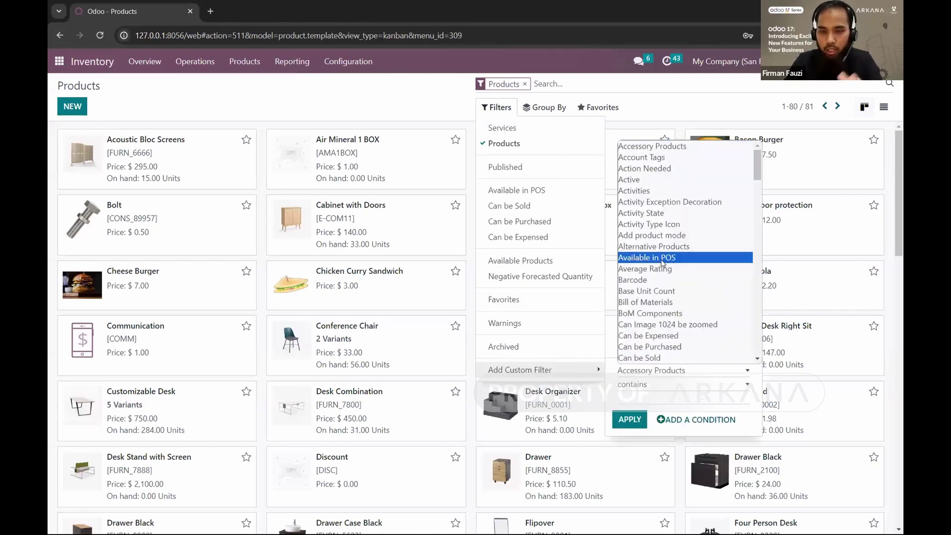
pyautogui.click(330, 86)
pyautogui.press('alt')
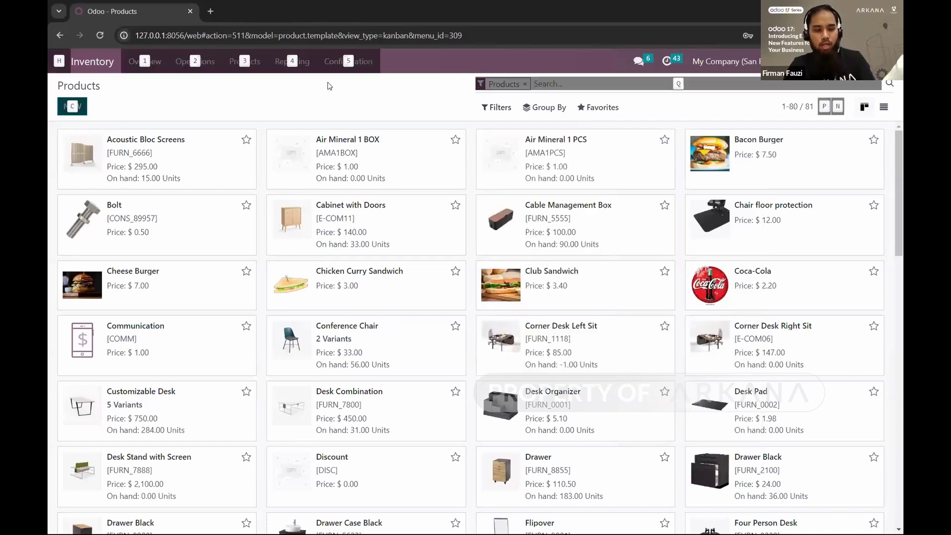
# Step: Back on the 127.0.0.1:8057 instance, browse the sub-fields of Product Category and close the custom filter without adding it
pyautogui.hotkey('alt', 'Tab')
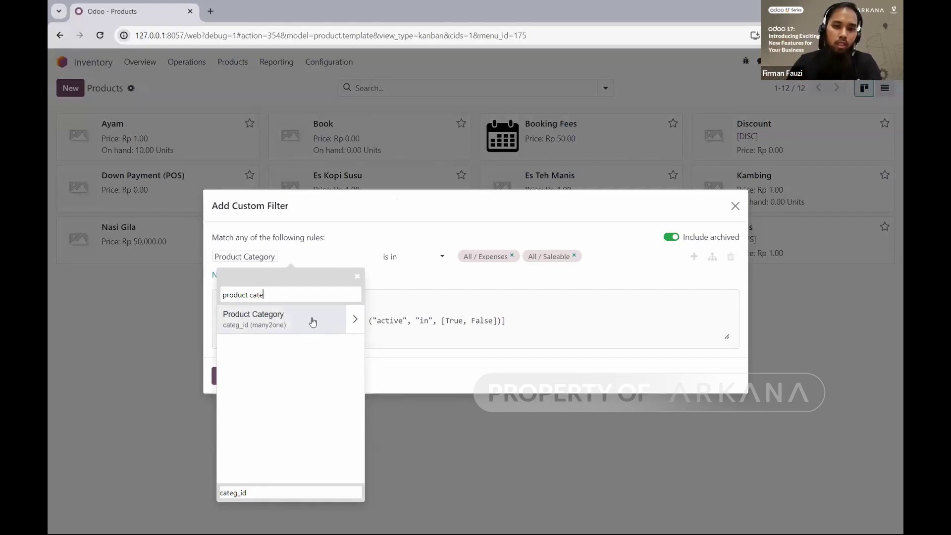
pyautogui.click(356, 323)
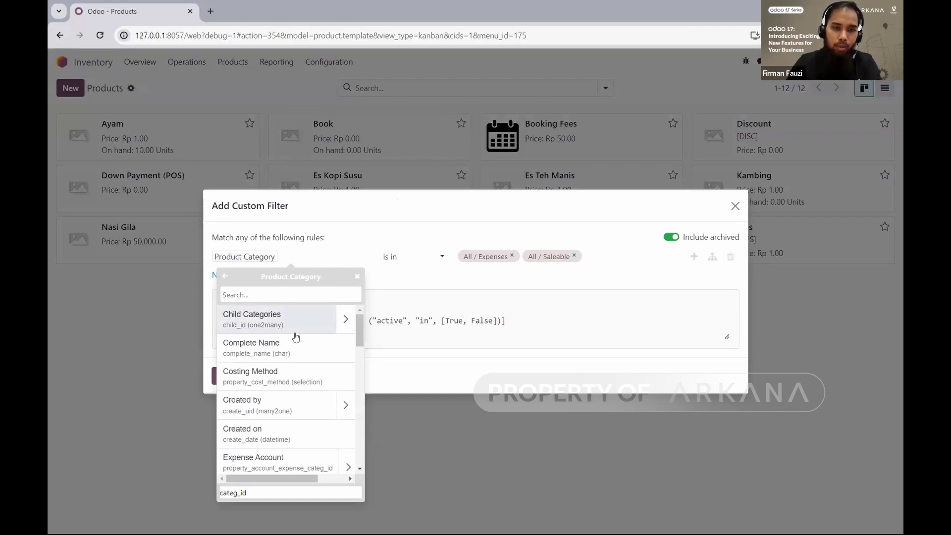
pyautogui.scroll(-2, 293, 347)
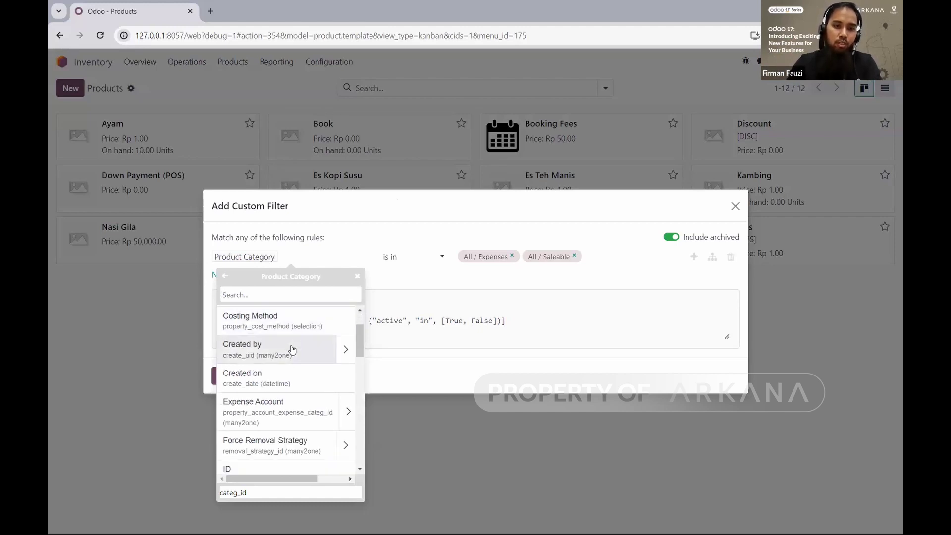
pyautogui.scroll(2, 292, 349)
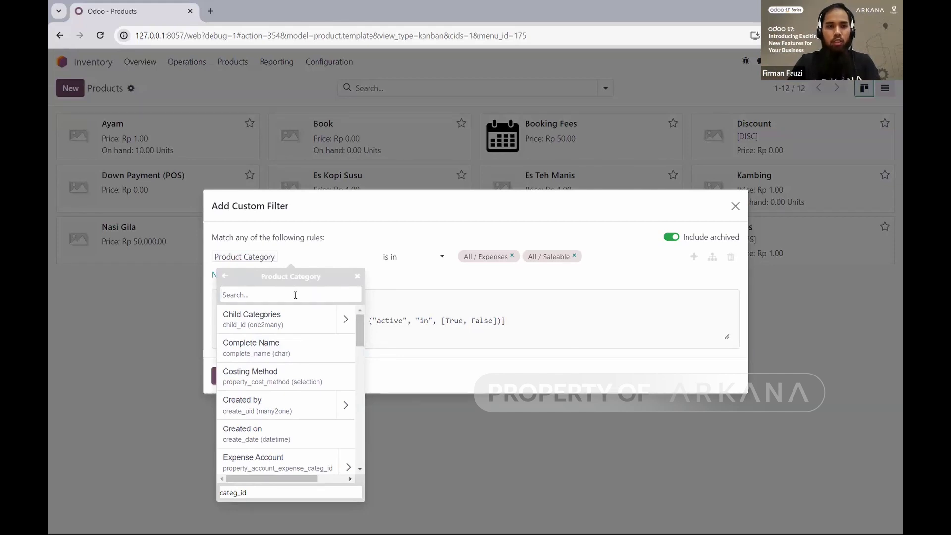
pyautogui.click(735, 206)
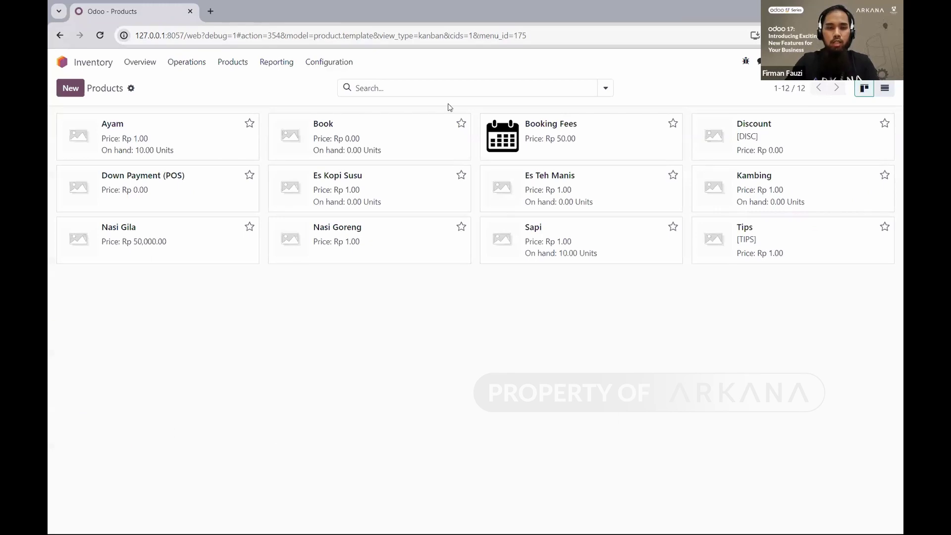
# Step: Start a new custom filter on the product list and set its rule's field to Product Category
pyautogui.click(606, 87)
pyautogui.click(446, 92)
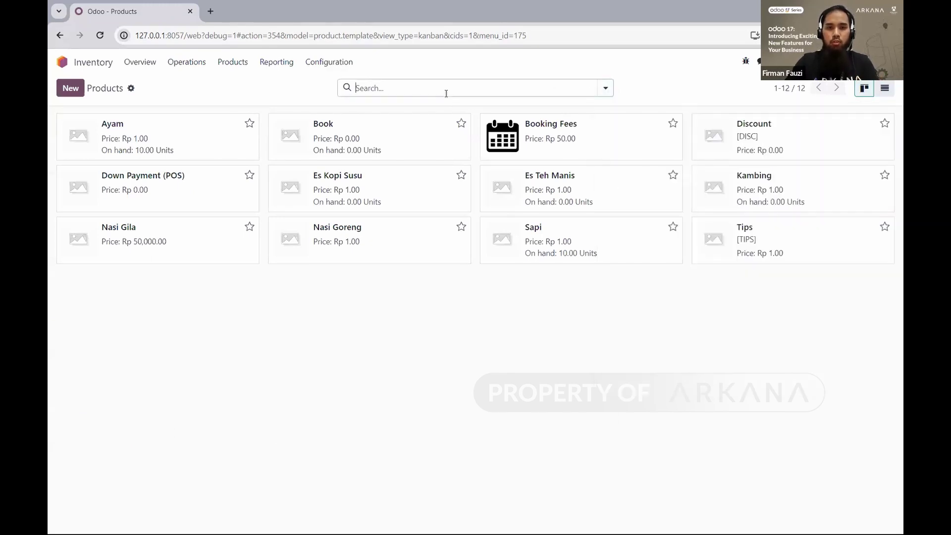
pyautogui.click(606, 89)
pyautogui.click(660, 376)
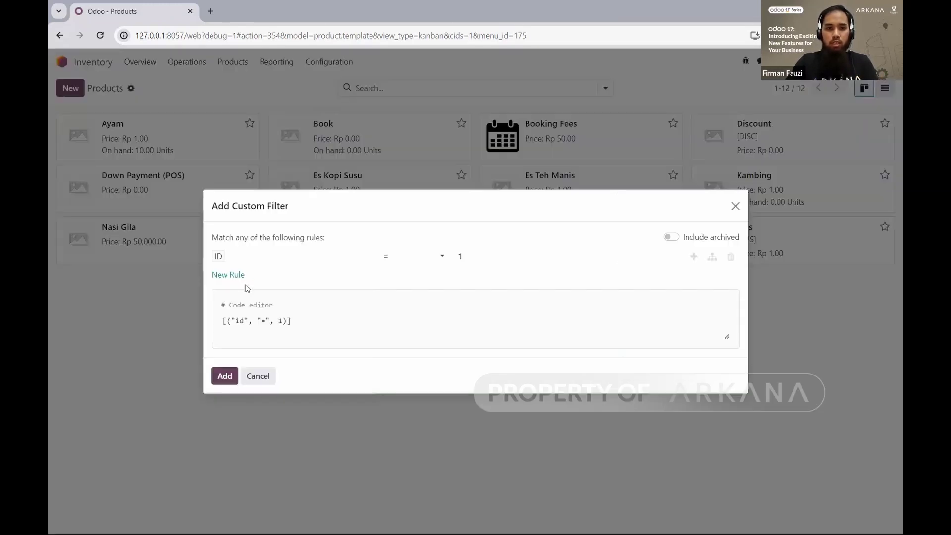
pyautogui.click(329, 259)
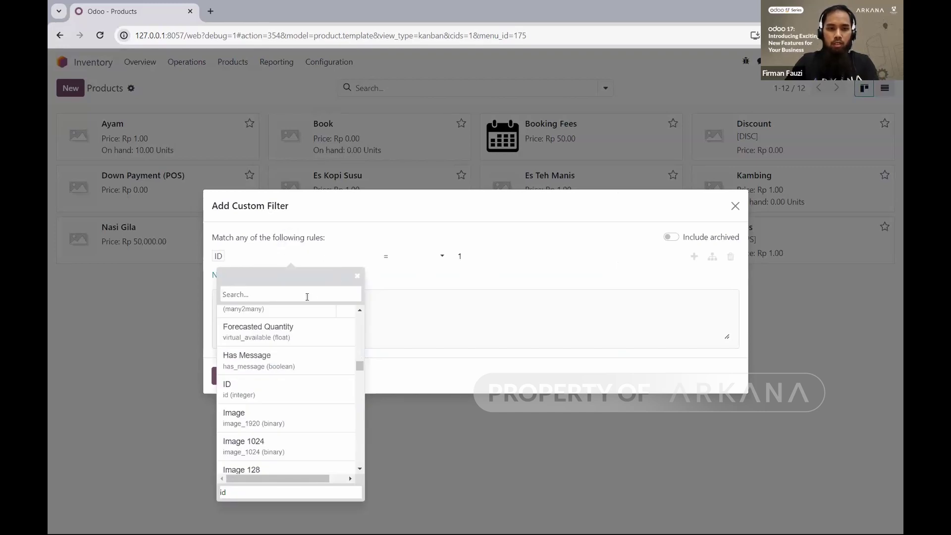
pyautogui.write('categ')
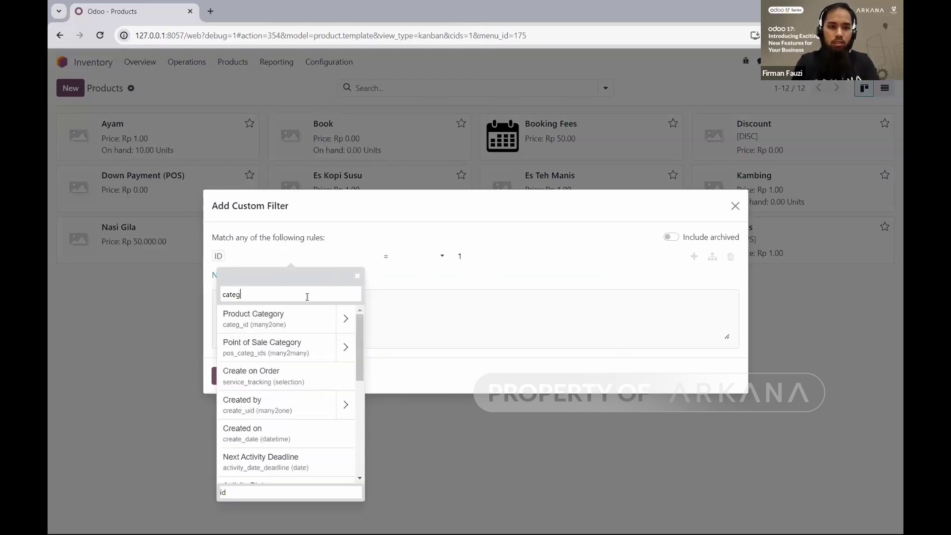
pyautogui.click(308, 324)
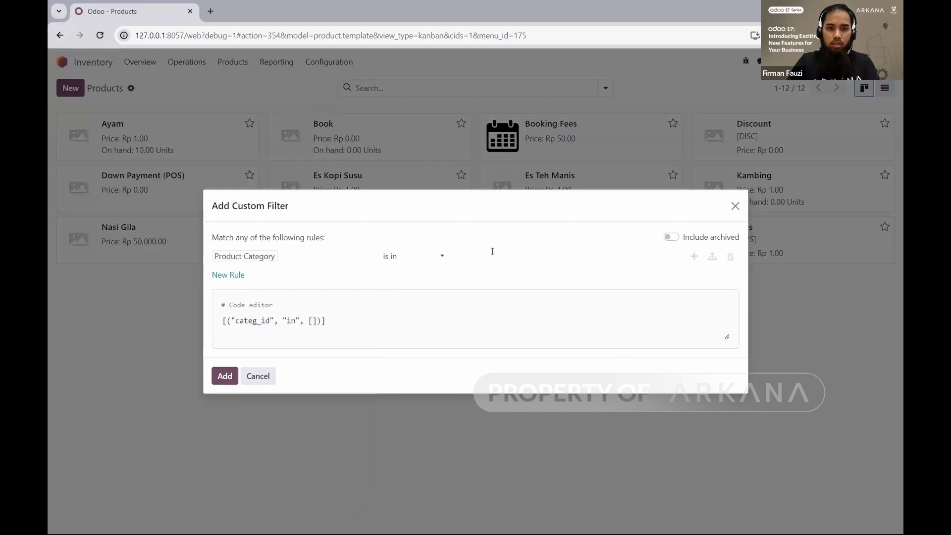
# Step: Apply the Product Category rule with the value All / Expenses and remove the resulting filter from the product list
pyautogui.click(493, 254)
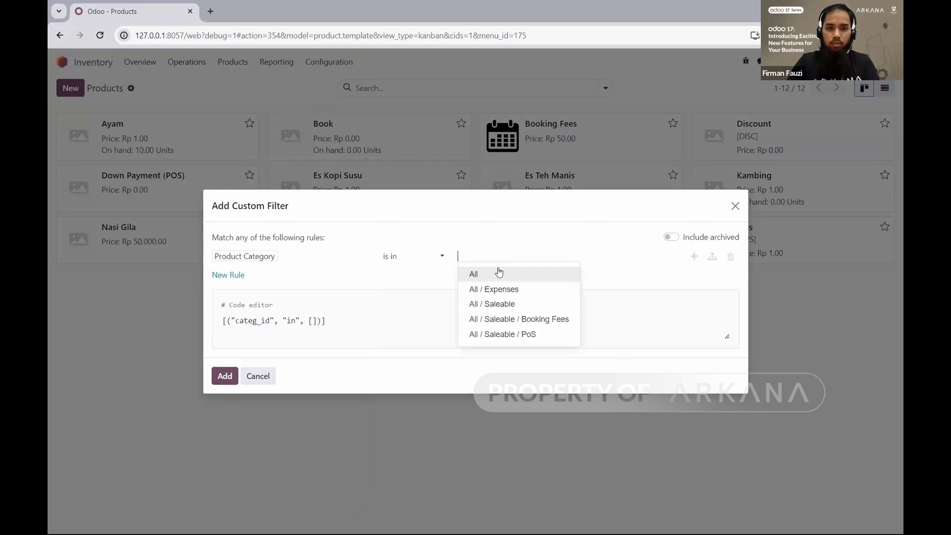
pyautogui.click(514, 291)
pyautogui.click(225, 382)
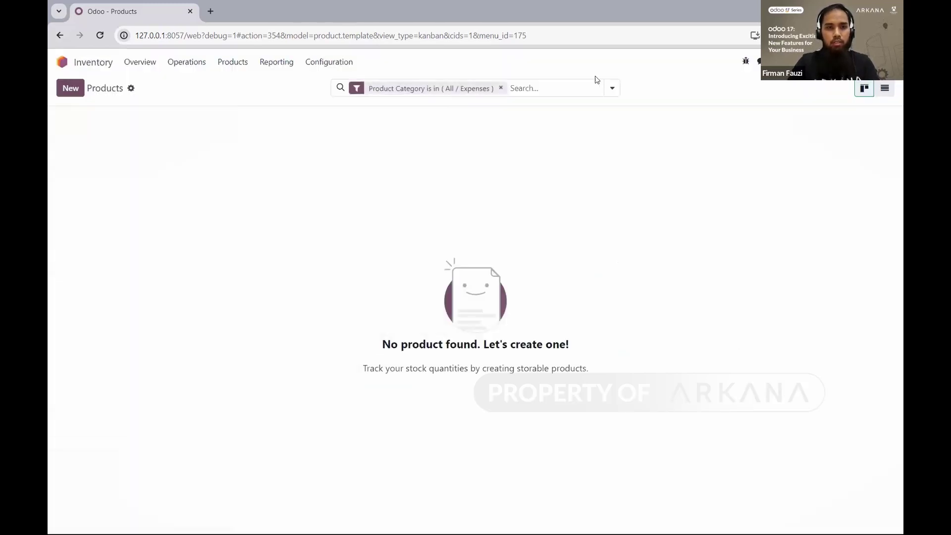
pyautogui.click(499, 87)
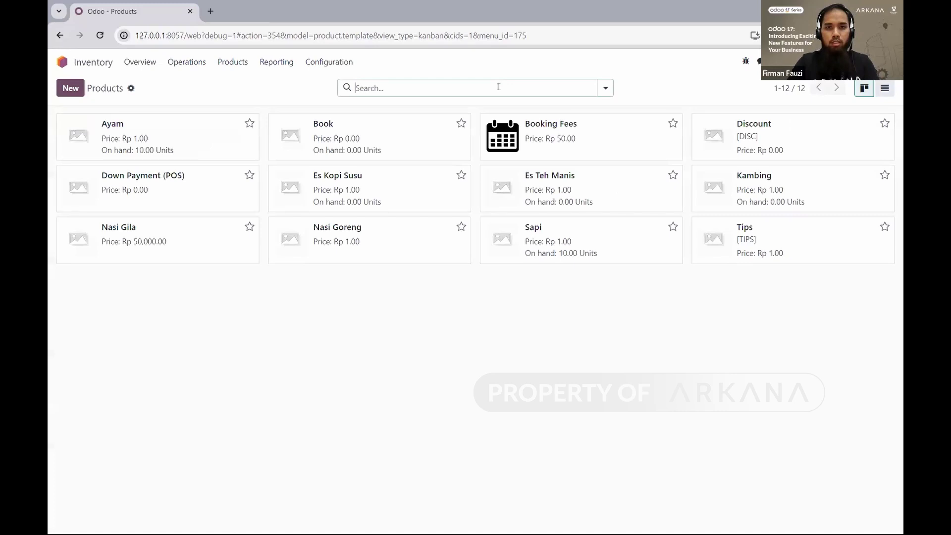
# Step: Filter the products with a custom Product Category rule set to All / Saleable, and remove that filter from the list
pyautogui.click(605, 88)
pyautogui.click(336, 257)
pyautogui.click(336, 257)
pyautogui.write('categ')
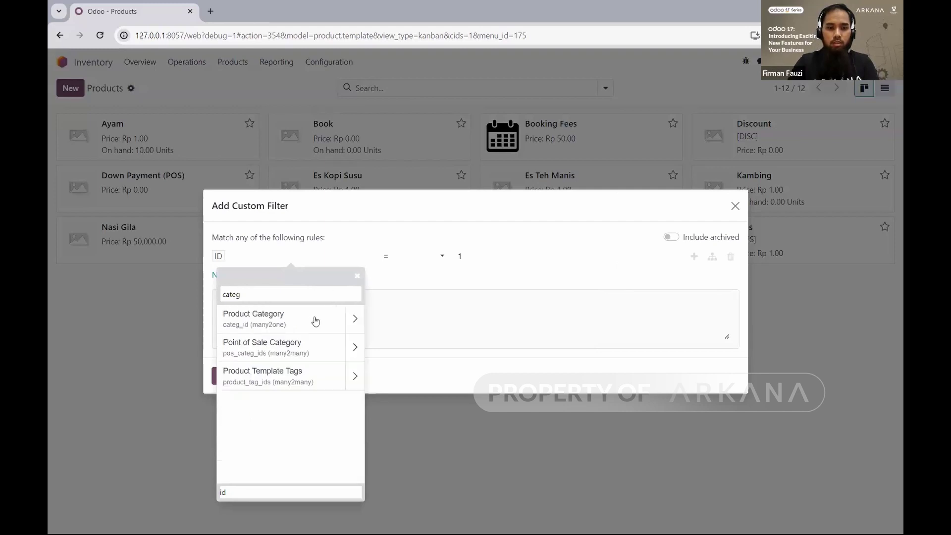
pyautogui.click(314, 319)
pyautogui.click(492, 255)
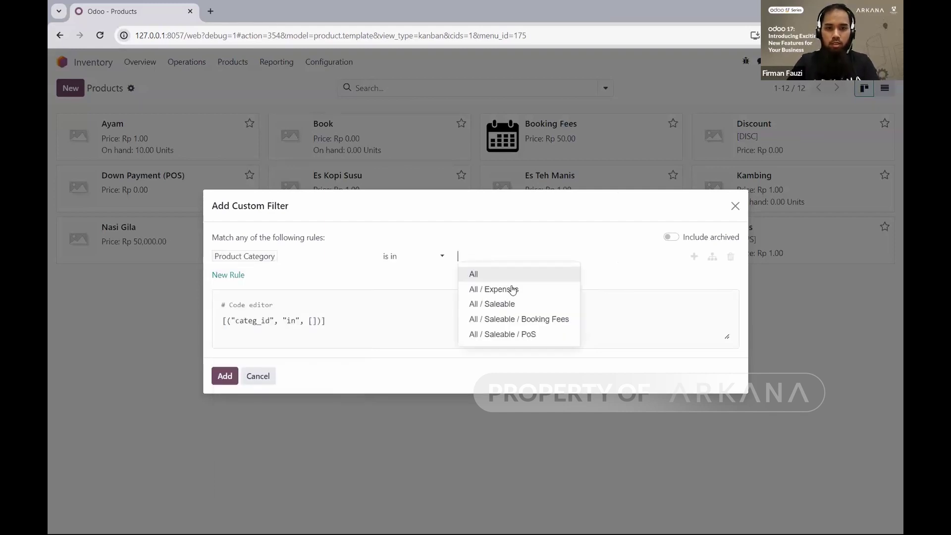
pyautogui.click(512, 304)
pyautogui.click(226, 376)
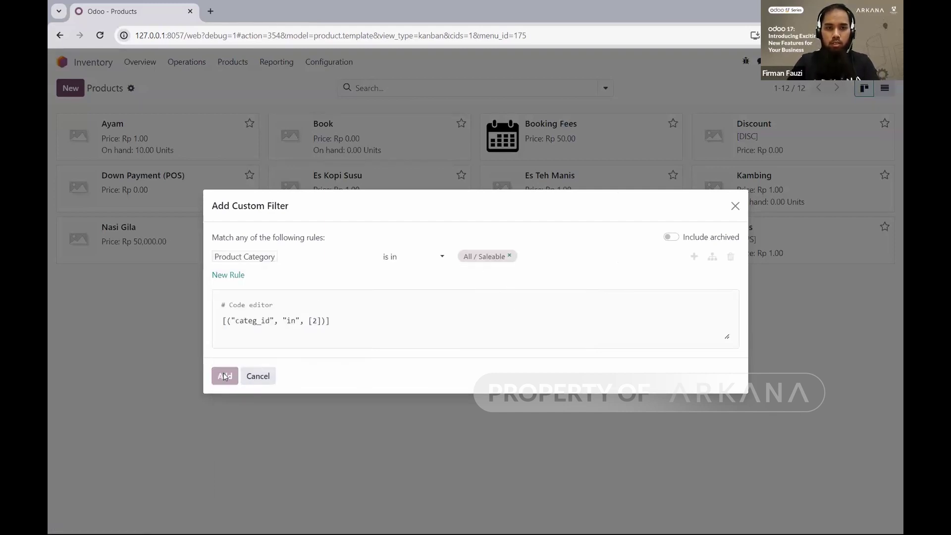
pyautogui.click(502, 87)
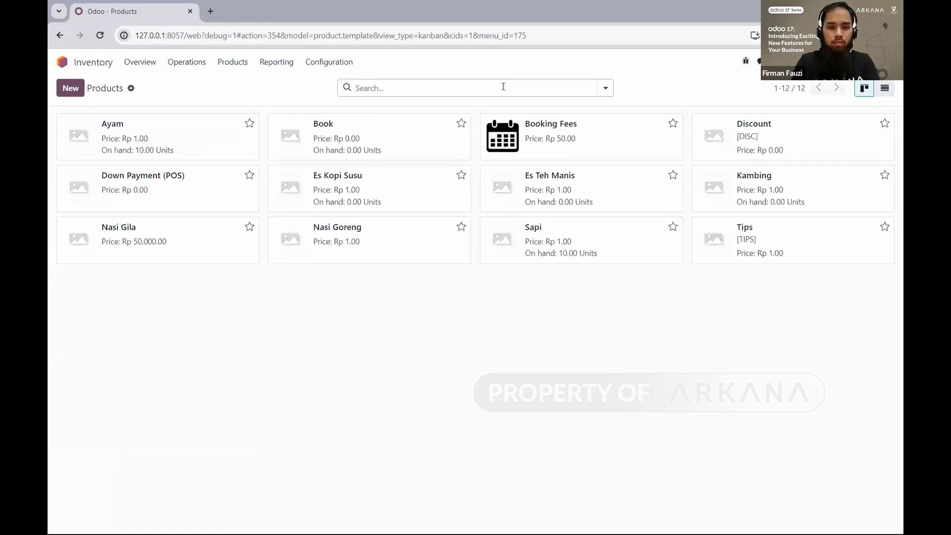
# Step: Start another custom filter on the product list and set its rule's field to Point of Sale Category
pyautogui.click(606, 89)
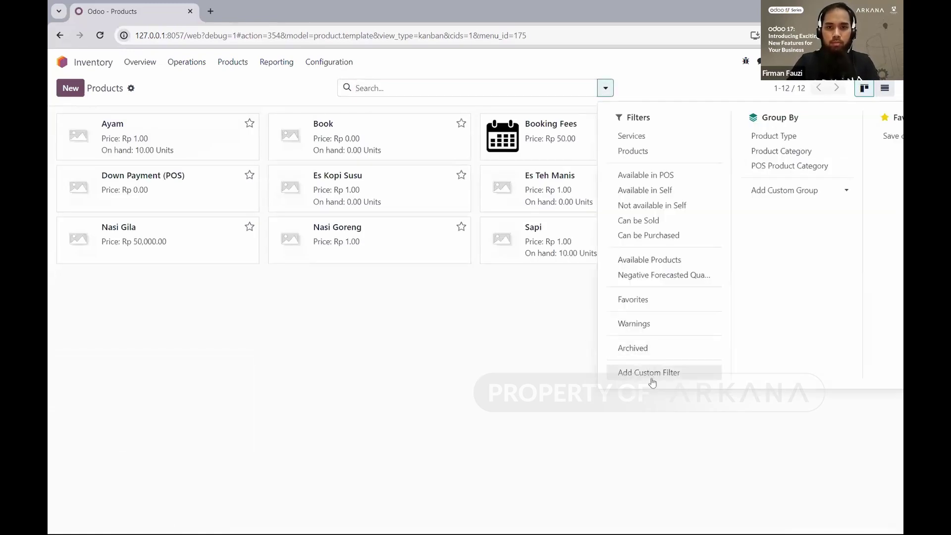
pyautogui.click(615, 369)
pyautogui.click(268, 262)
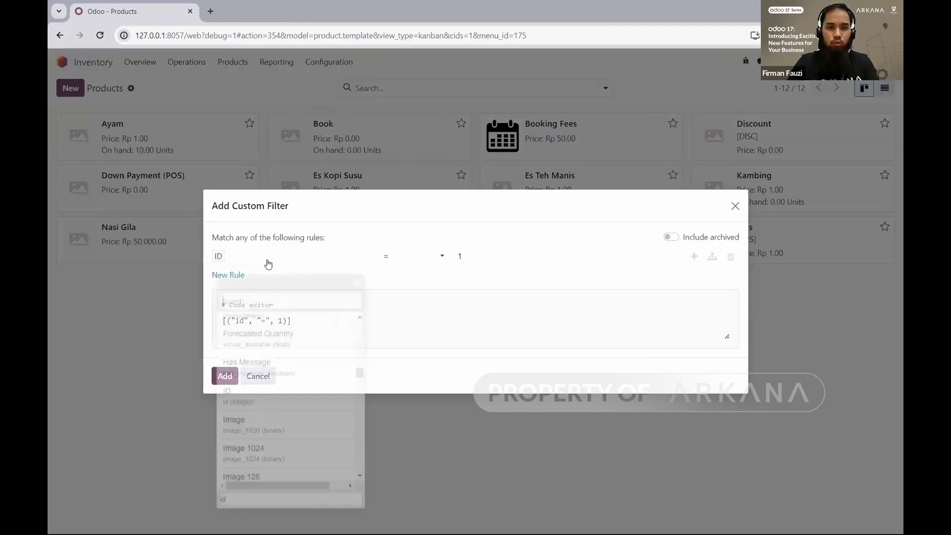
pyautogui.scroll(-3, 289, 342)
pyautogui.scroll(7, 282, 342)
pyautogui.scroll(5, 270, 308)
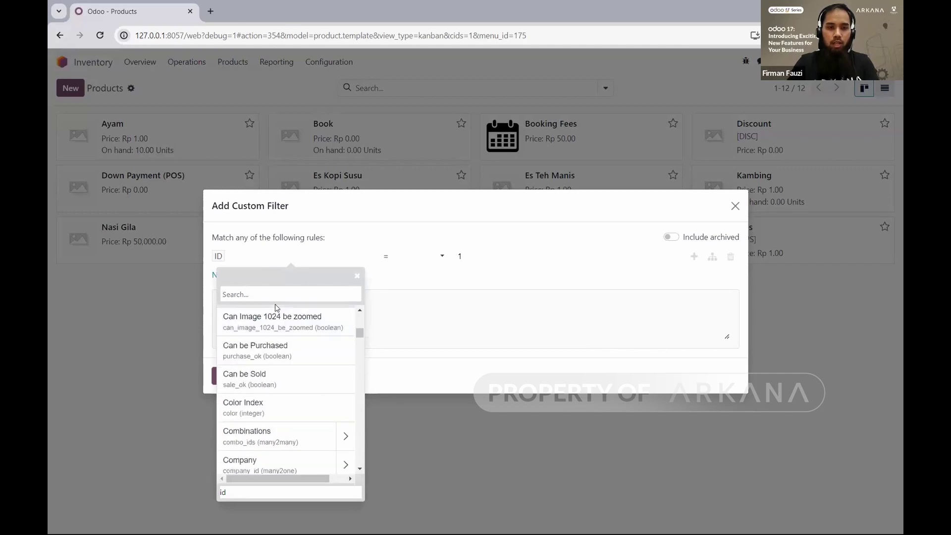
pyautogui.write('cate')
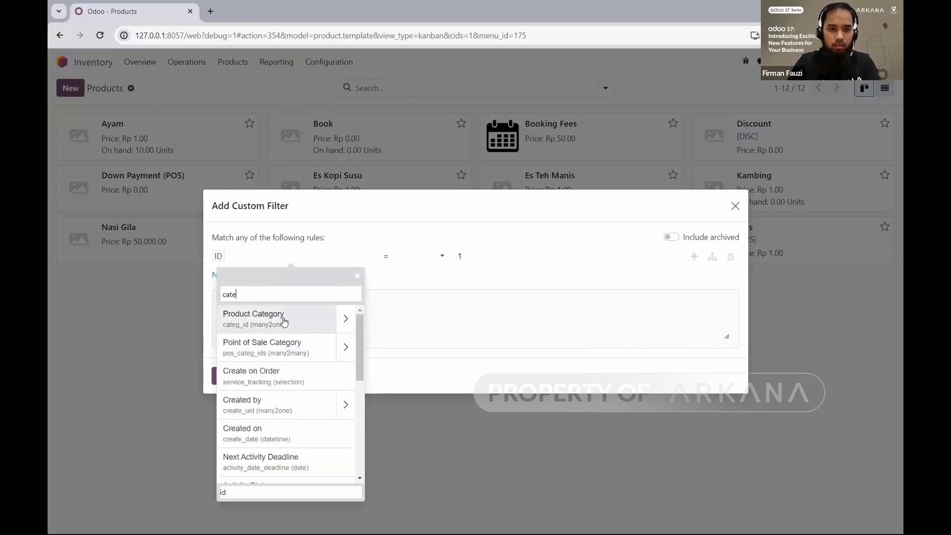
pyautogui.click(291, 351)
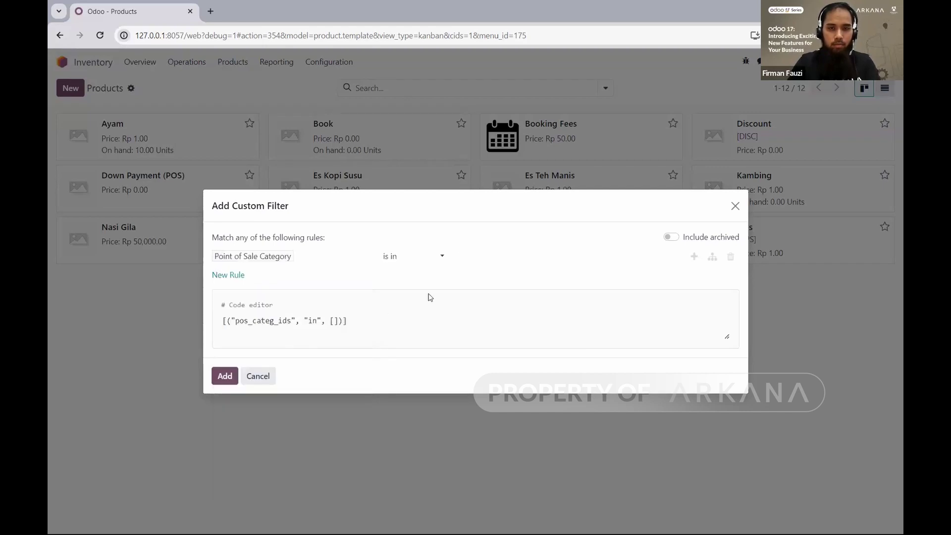
pyautogui.click(489, 251)
# Step: Change the rule's field to Product Category with the value All / Saleable / Booking Fees and add the filter
pyautogui.click(318, 258)
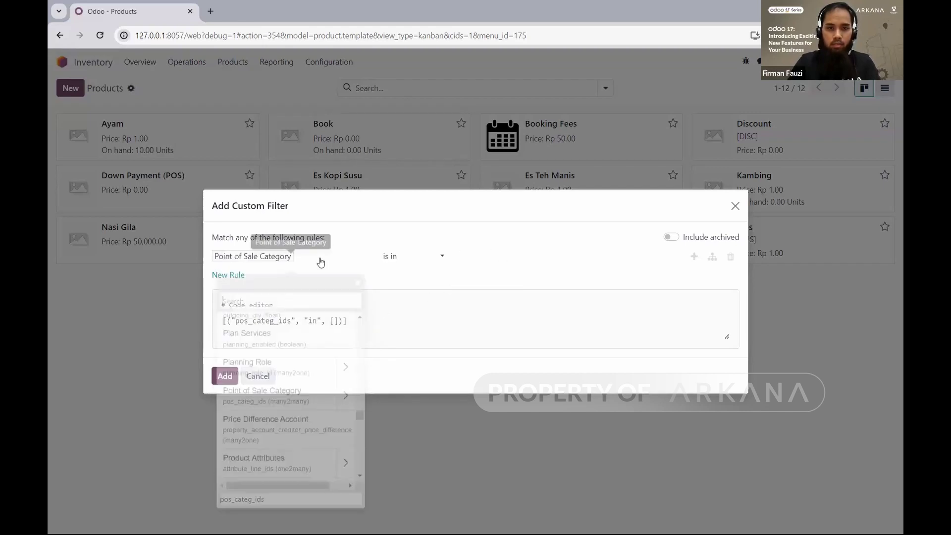
pyautogui.scroll(1, 283, 351)
pyautogui.scroll(5, 284, 350)
pyautogui.write('catego')
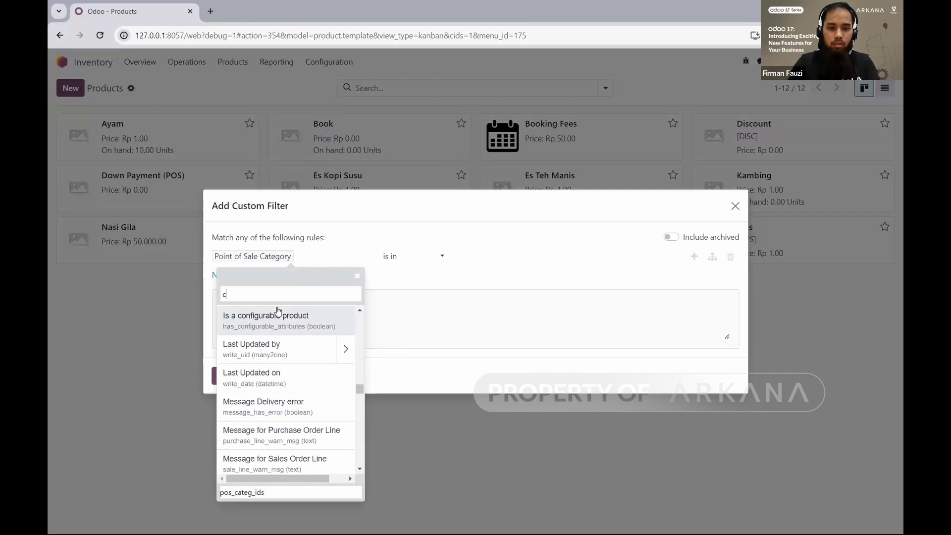
pyautogui.click(279, 341)
pyautogui.click(532, 251)
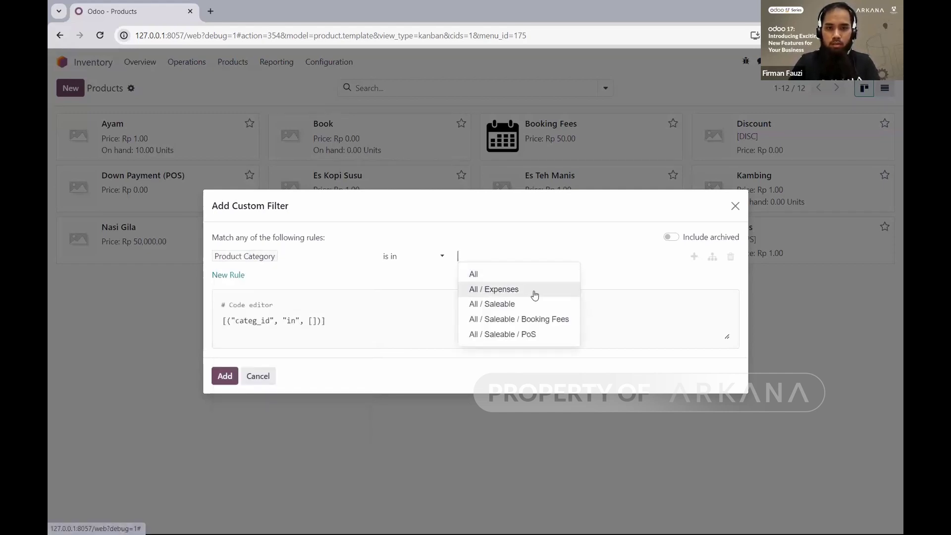
pyautogui.click(553, 321)
pyautogui.click(225, 377)
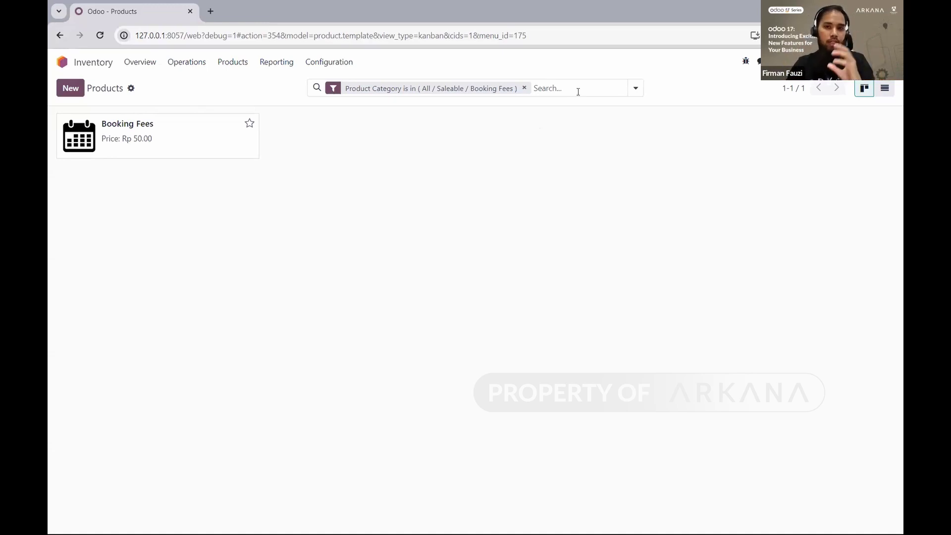
# Step: Save the current product search as a favorite named Booking Fees
pyautogui.click(635, 88)
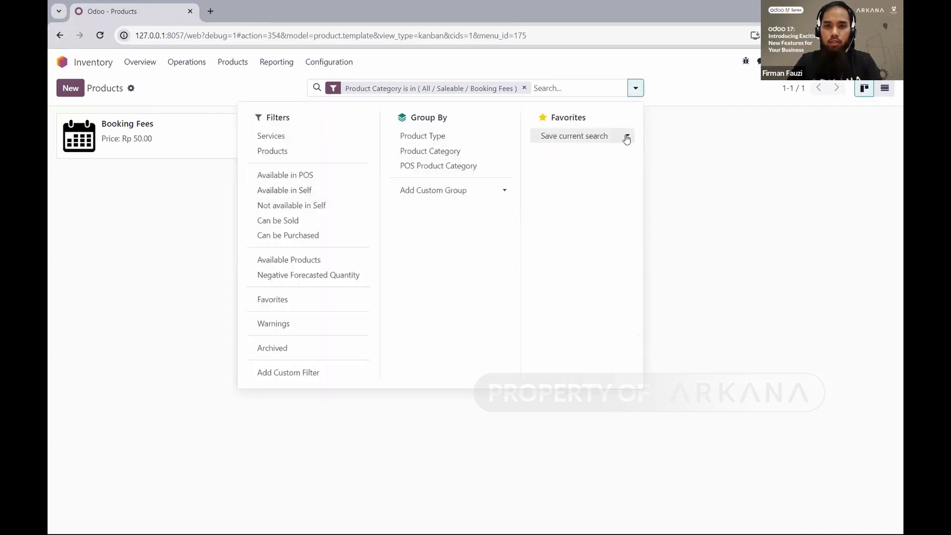
pyautogui.click(626, 137)
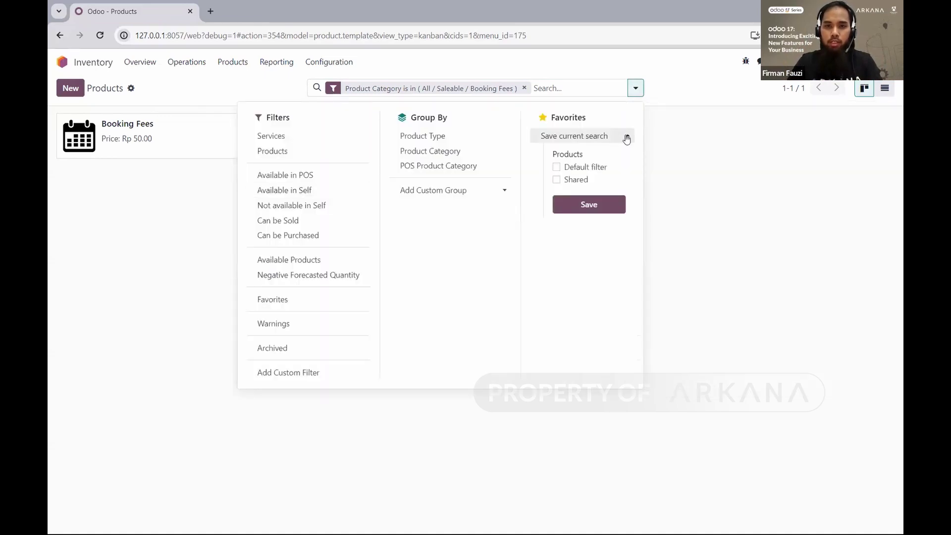
pyautogui.moveTo(583, 154); pyautogui.dragTo(553, 155)
pyautogui.click(601, 153)
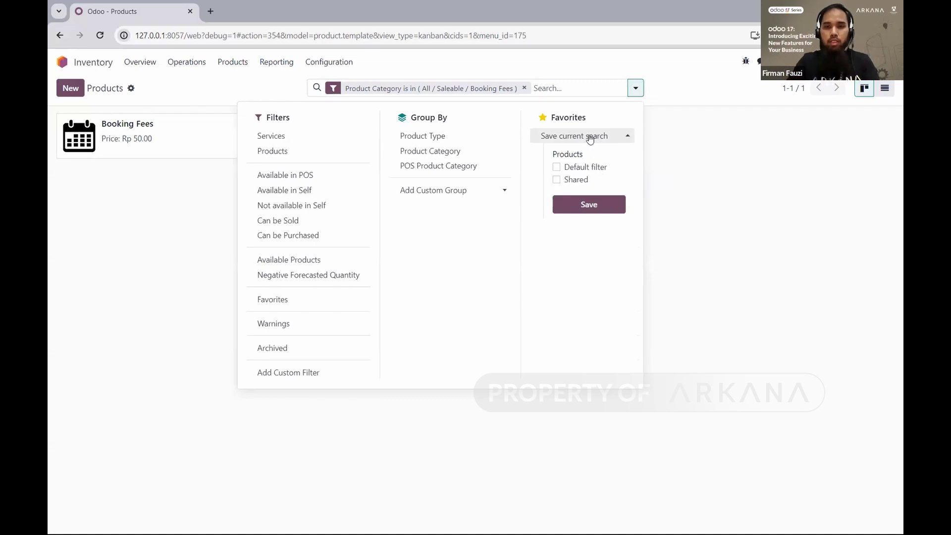
pyautogui.moveTo(593, 155); pyautogui.dragTo(542, 159)
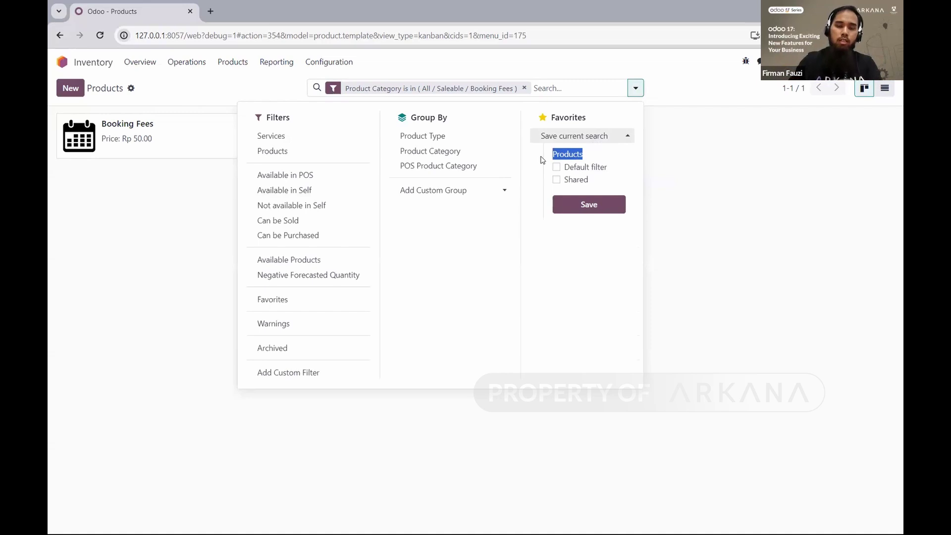
pyautogui.press('BackSpace')
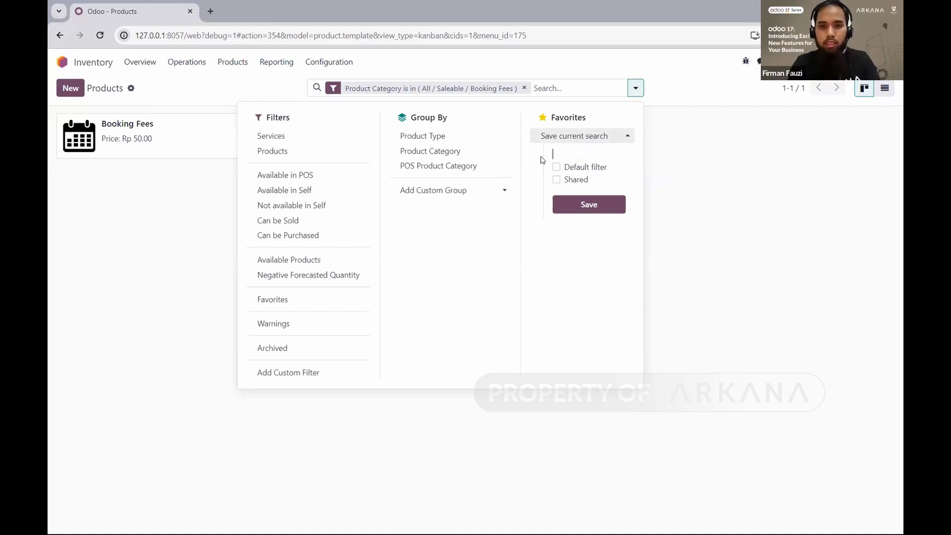
pyautogui.write('Book')
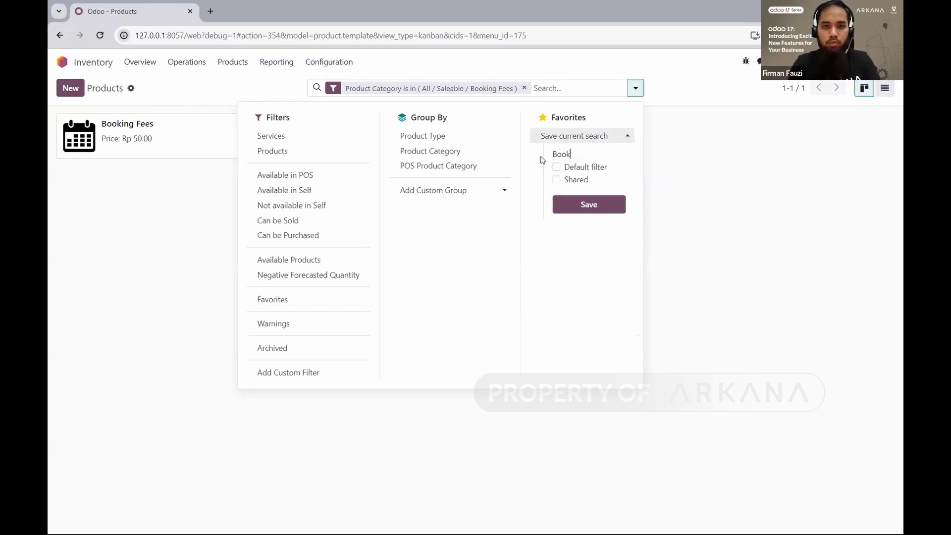
pyautogui.write('ing Fees')
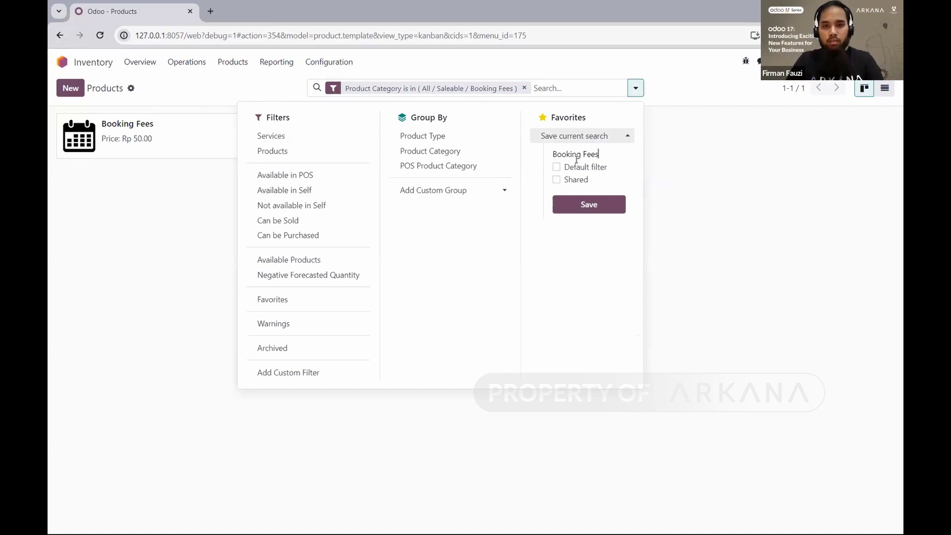
pyautogui.click(601, 210)
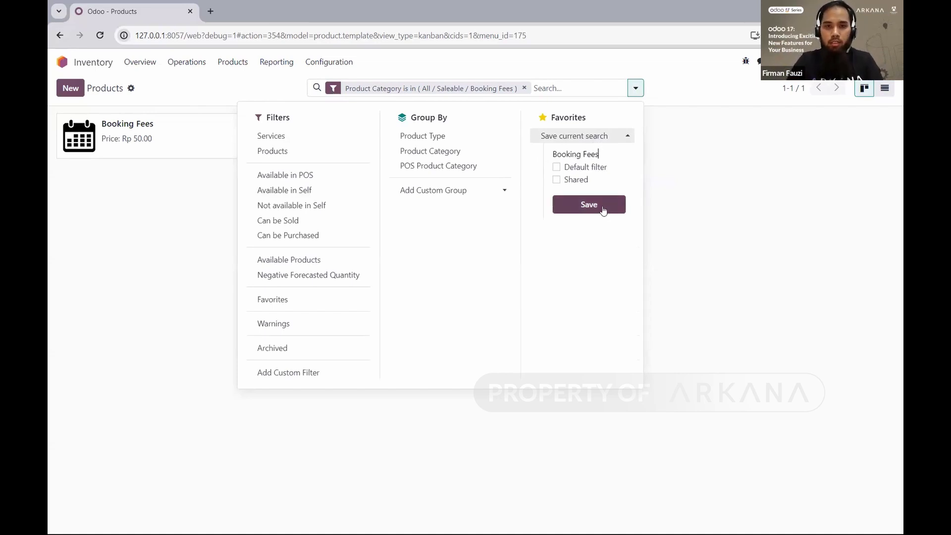
pyautogui.click(718, 165)
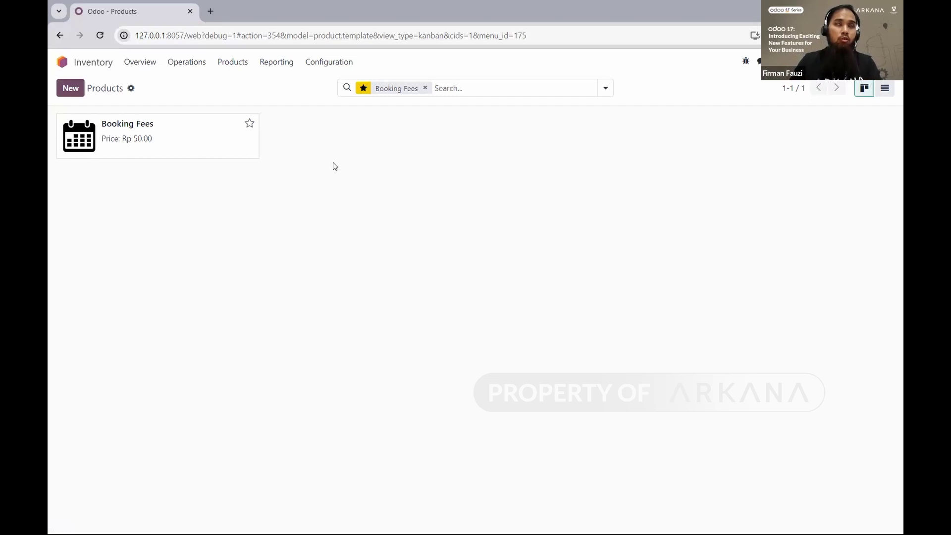
# Step: Return to the app home screen, and bring up the home screen of the 127.0.0.1:8056 instance for comparison
pyautogui.click(62, 62)
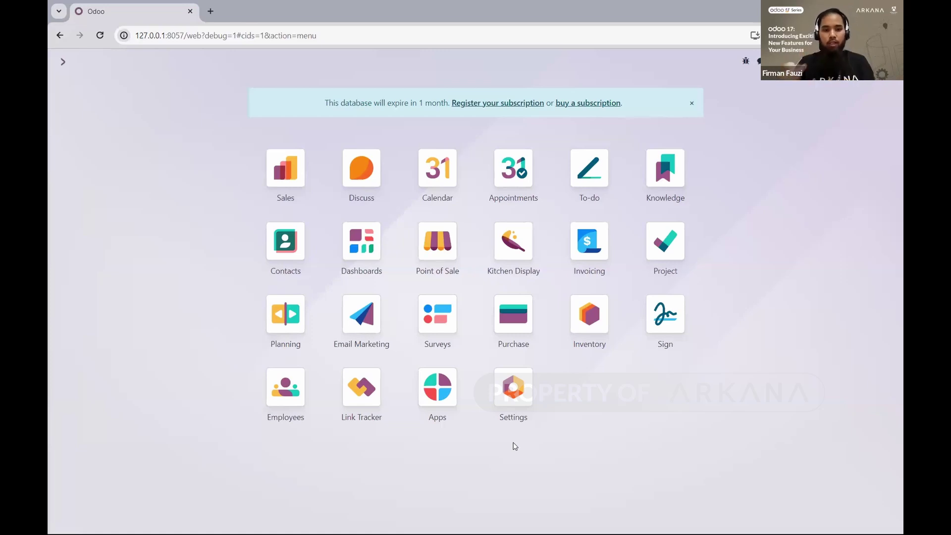
pyautogui.hotkey('alt', 'Tab')
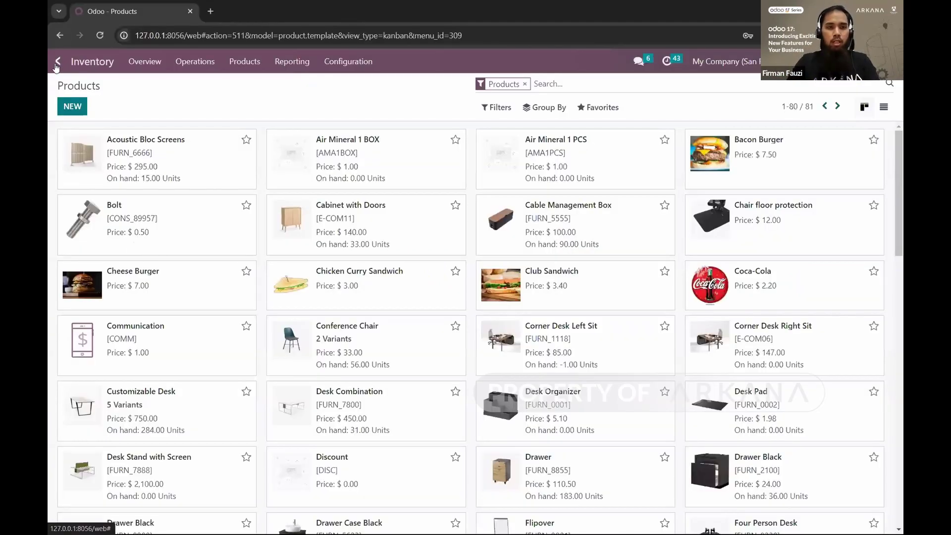
pyautogui.click(56, 67)
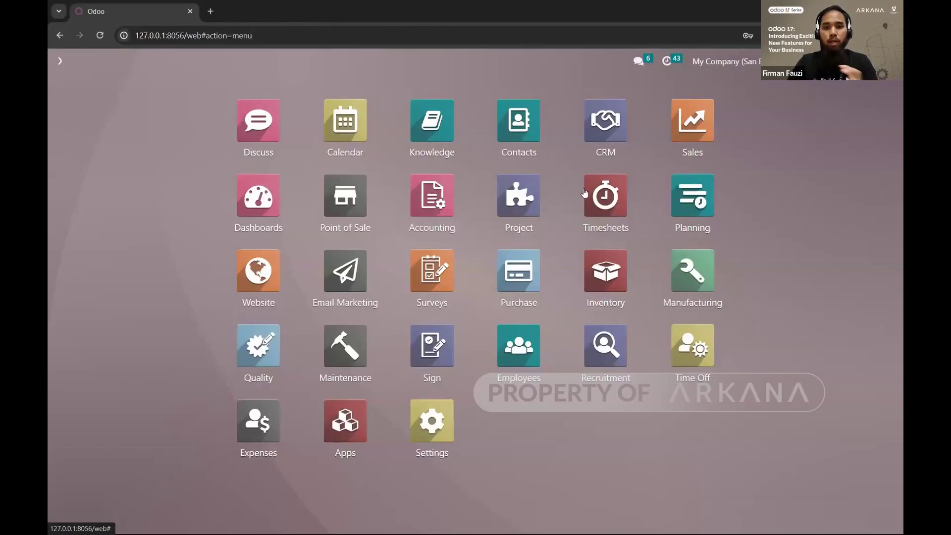
# Step: In Sales, open the first quotation in the list, duplicate it and return to the quotations list
pyautogui.click(693, 130)
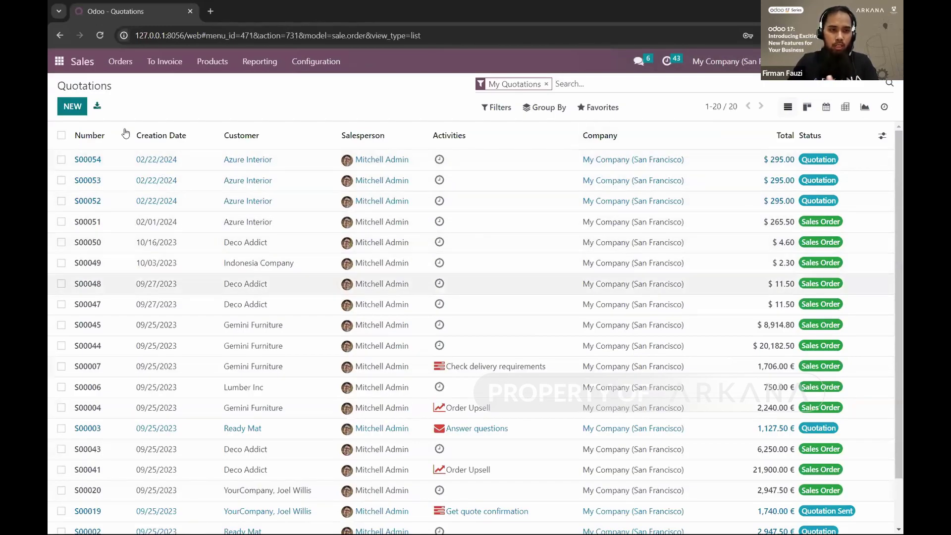
pyautogui.click(119, 164)
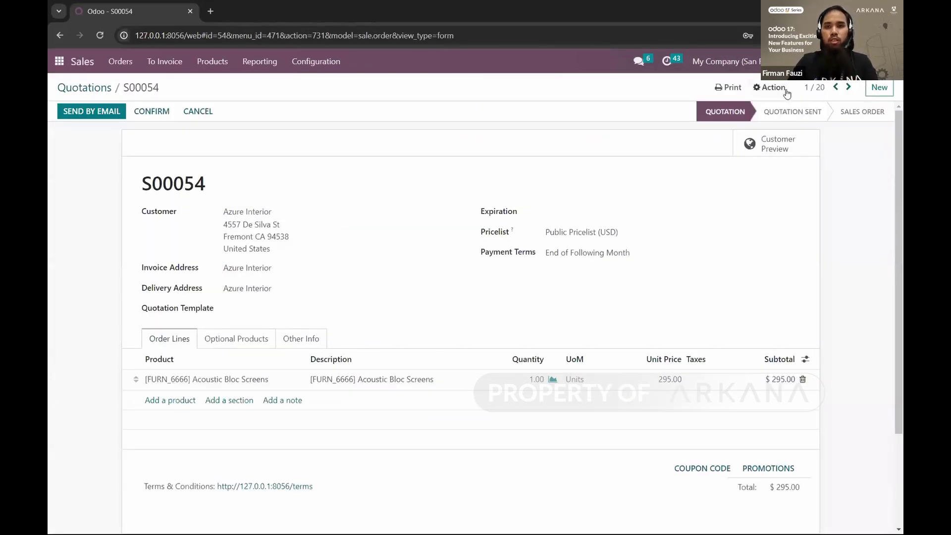
pyautogui.click(780, 89)
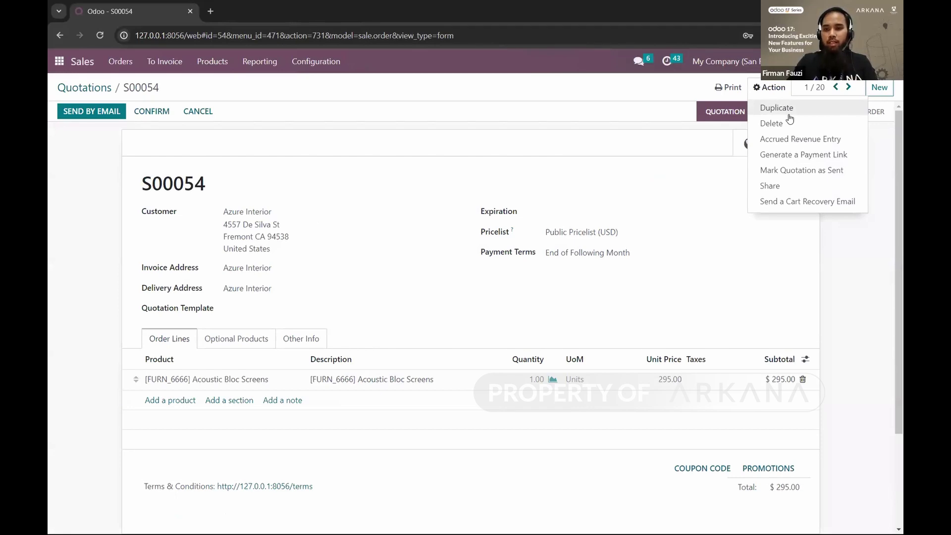
pyautogui.click(789, 117)
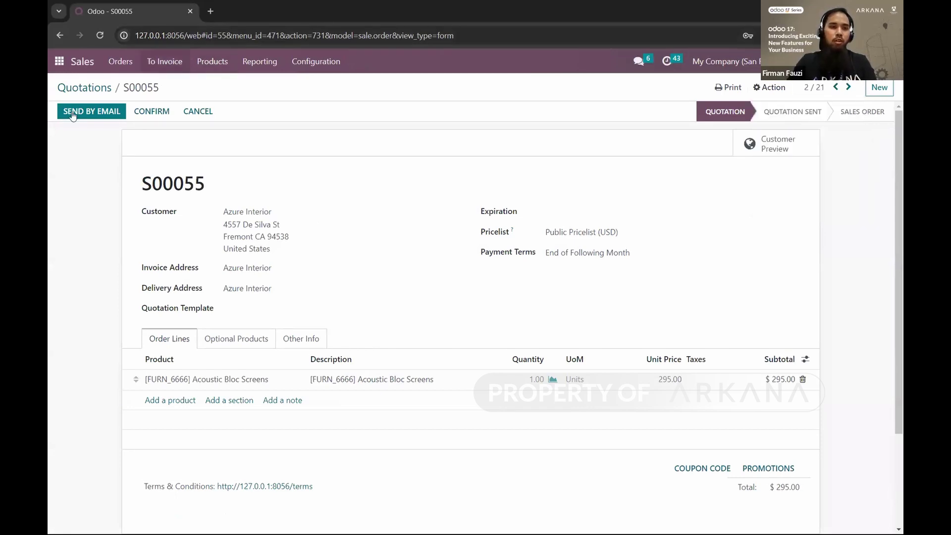
pyautogui.click(92, 87)
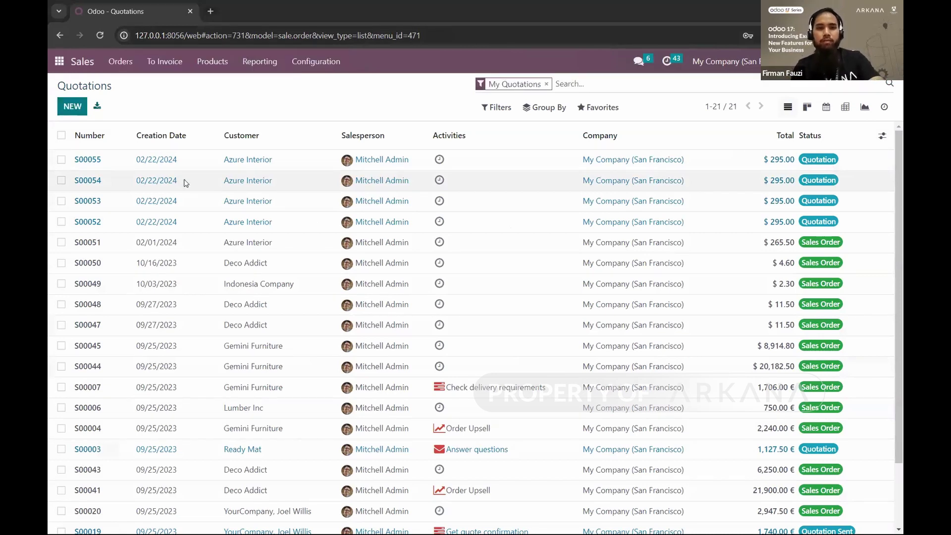
# Step: Switch to the 127.0.0.1:8057 instance and open the quotations list in Sales
pyautogui.hotkey('alt', 'Tab')
pyautogui.click(286, 170)
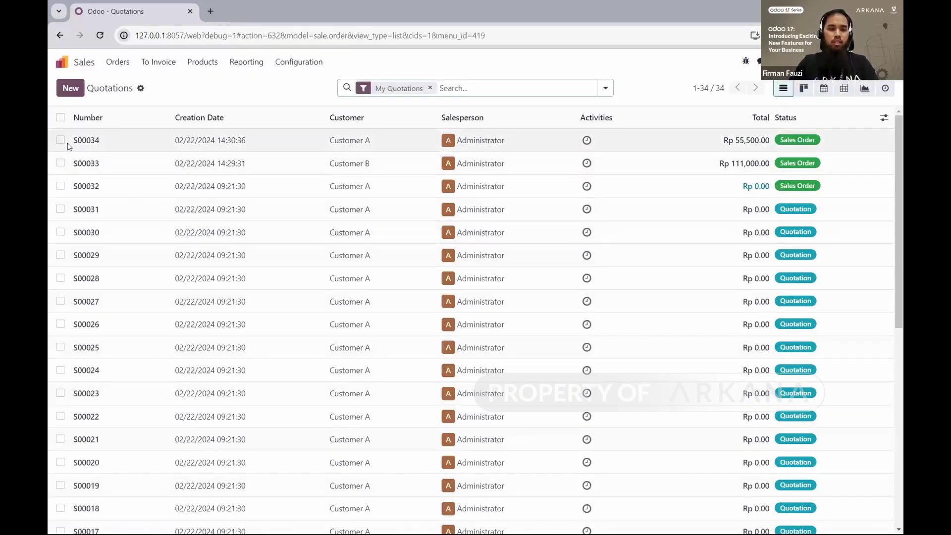
pyautogui.click(60, 140)
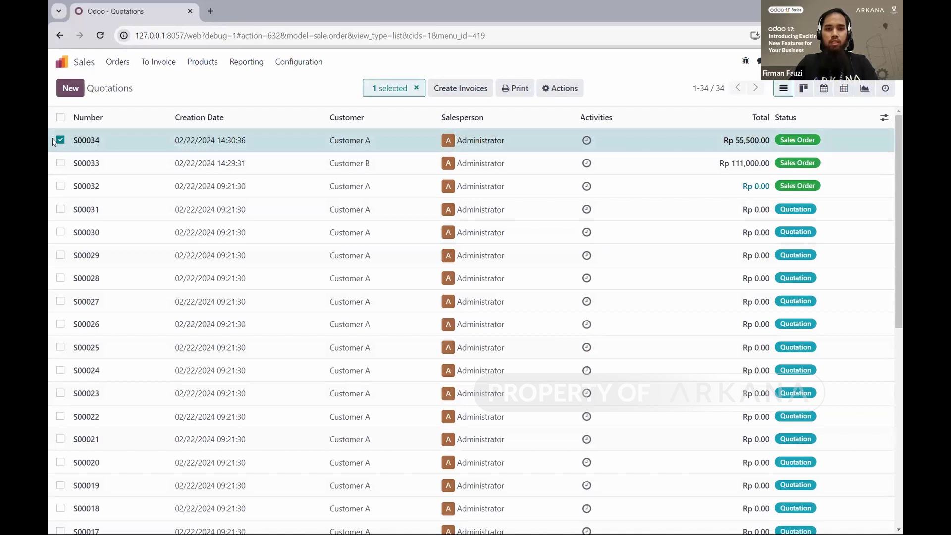
pyautogui.click(53, 140)
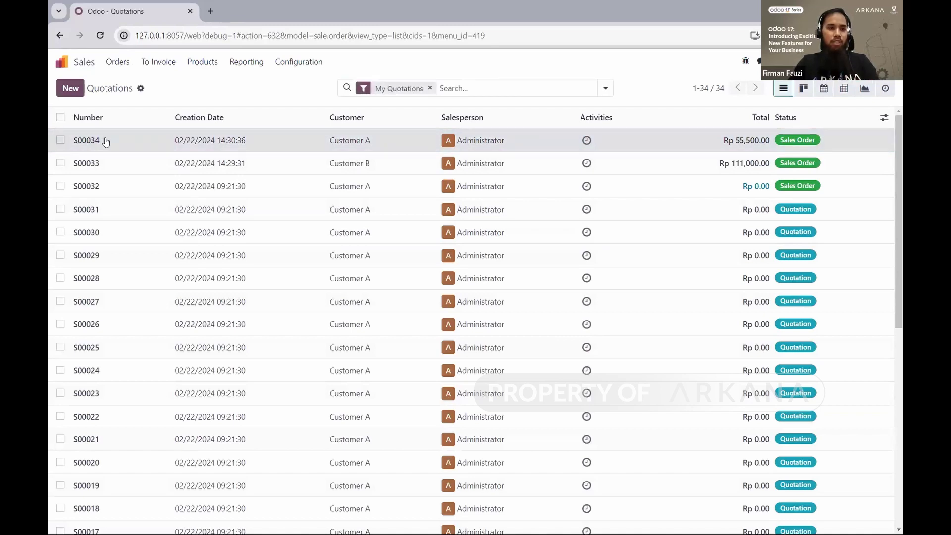
# Step: Open sales order S00034, duplicate it and return to the quotations list
pyautogui.click(105, 141)
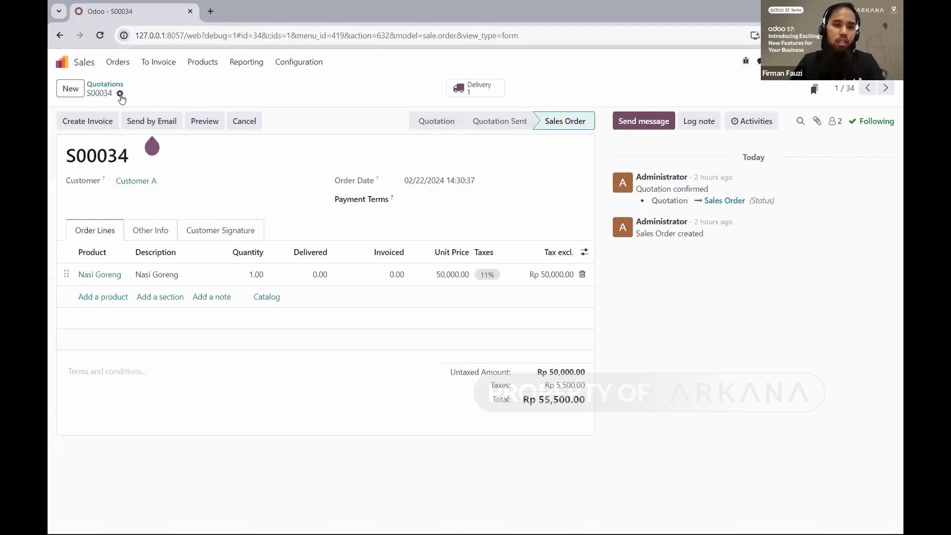
pyautogui.click(120, 94)
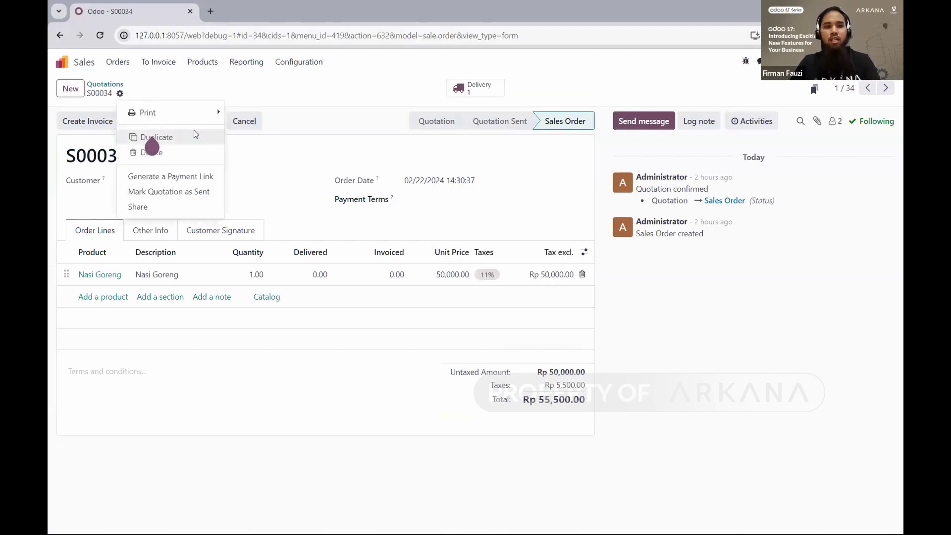
pyautogui.click(195, 134)
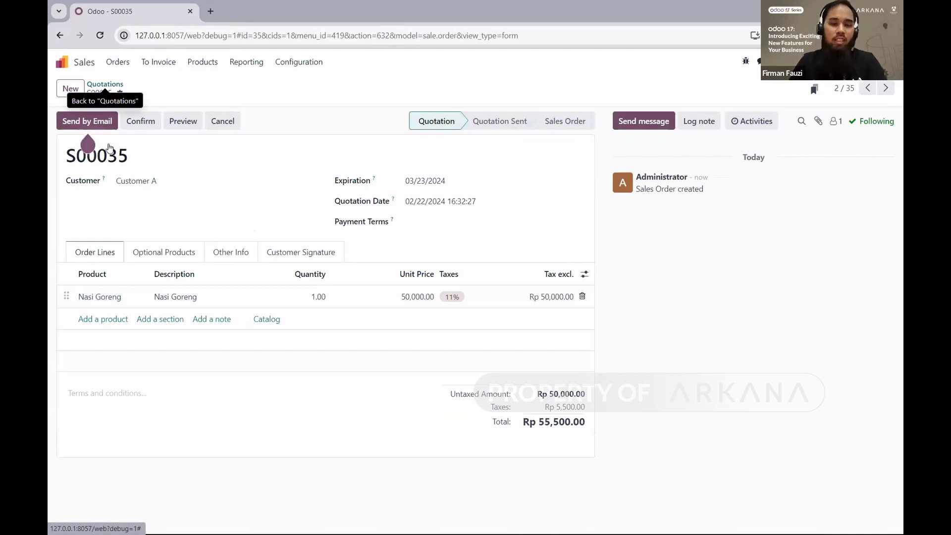
pyautogui.click(105, 84)
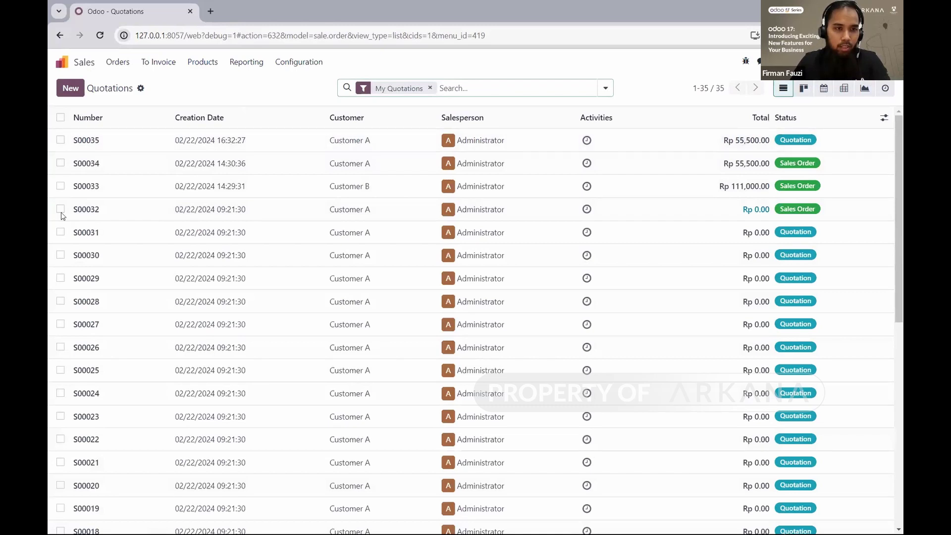
# Step: Select orders S00035, S00033 and S00032, review the bulk actions available for them, and clear the selection
pyautogui.click(61, 140)
pyautogui.click(61, 186)
pyautogui.click(61, 209)
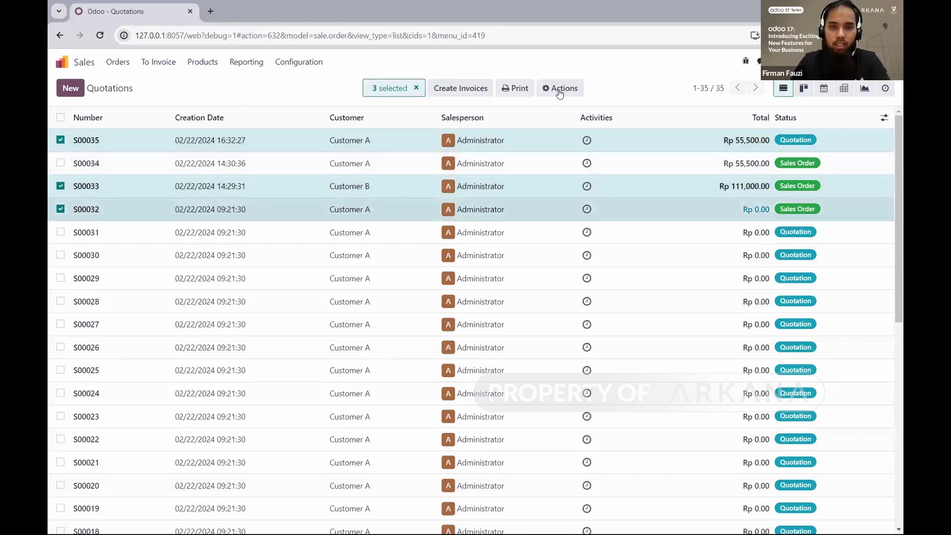
pyautogui.click(558, 89)
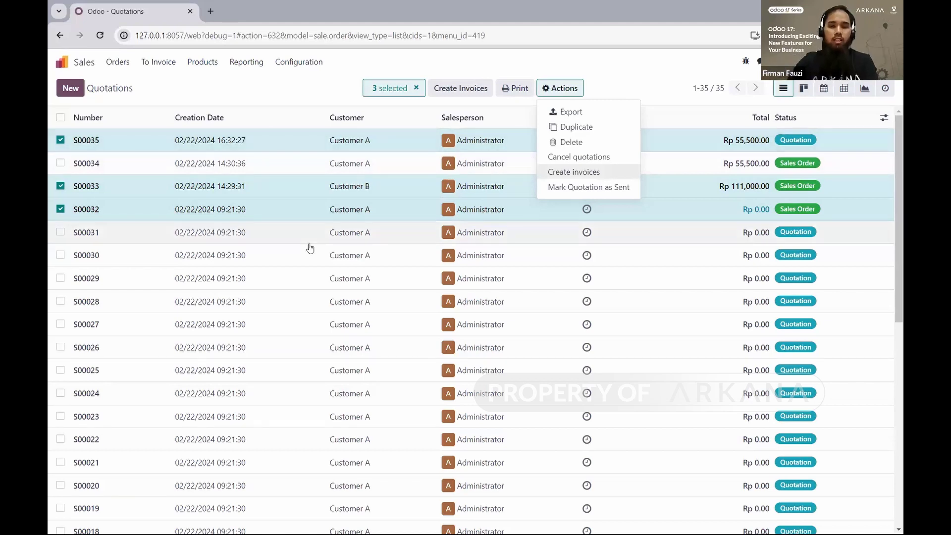
pyautogui.click(61, 140)
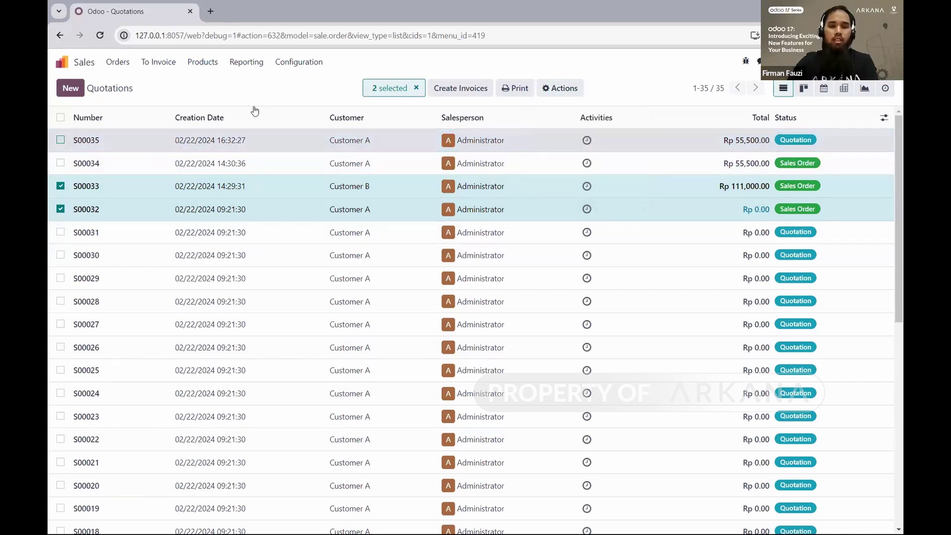
pyautogui.click(61, 186)
pyautogui.click(61, 209)
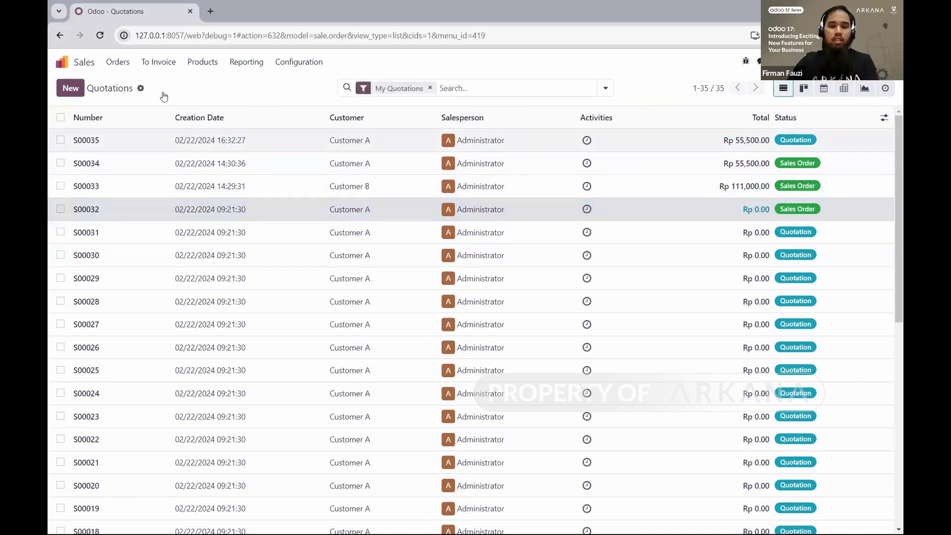
# Step: Open quotation S00035 and review the actions available for this record
pyautogui.press('Return')
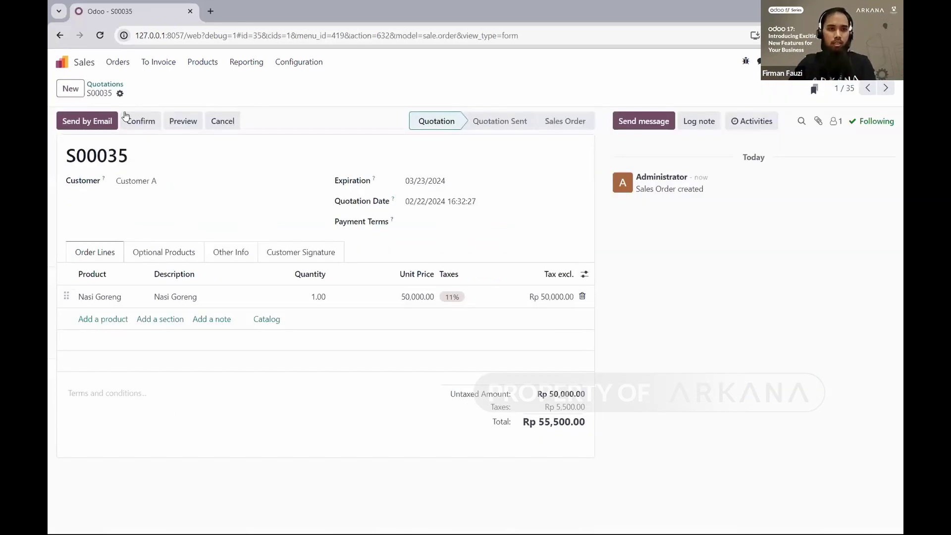
pyautogui.click(120, 93)
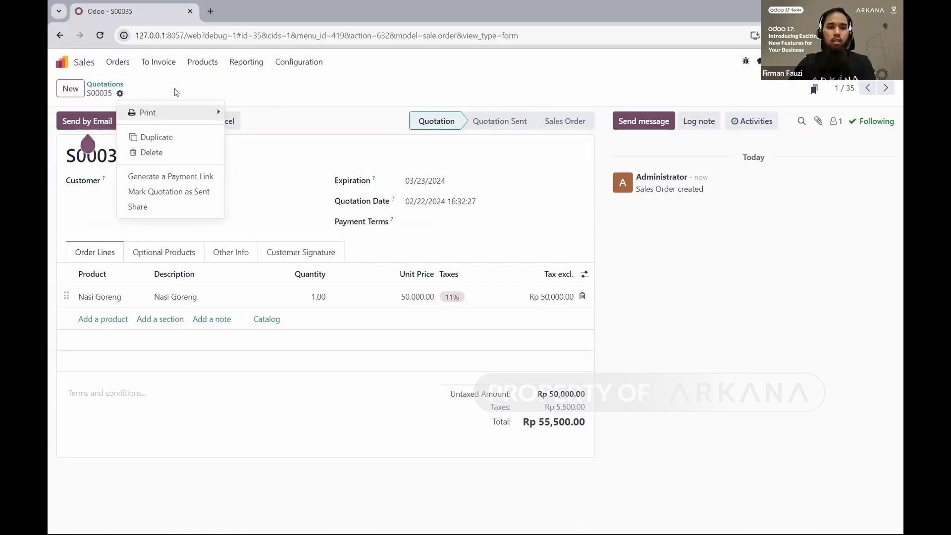
pyautogui.press('Right')
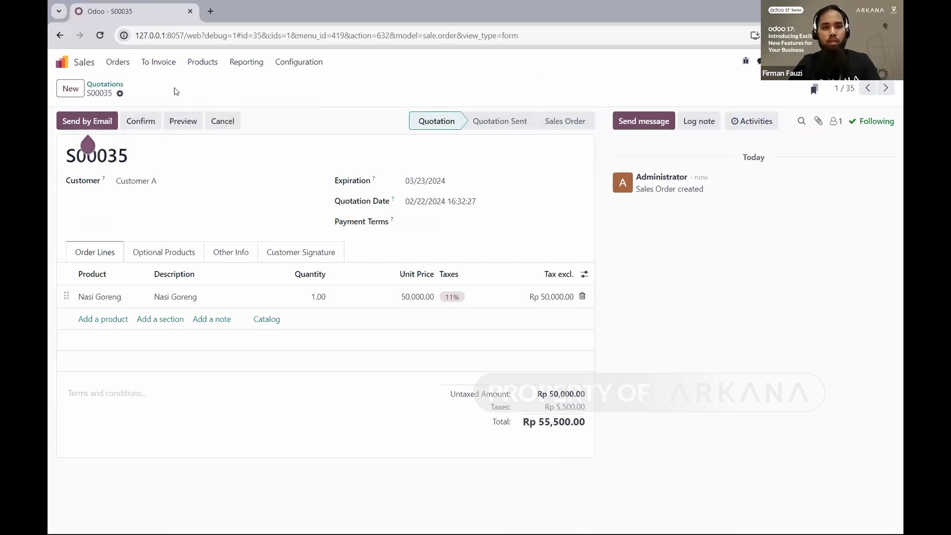
# Step: Switch to the 127.0.0.1:8056 instance to compare the record actions of quotation S00055, and return to its quotations list
pyautogui.hotkey('alt', 'Tab')
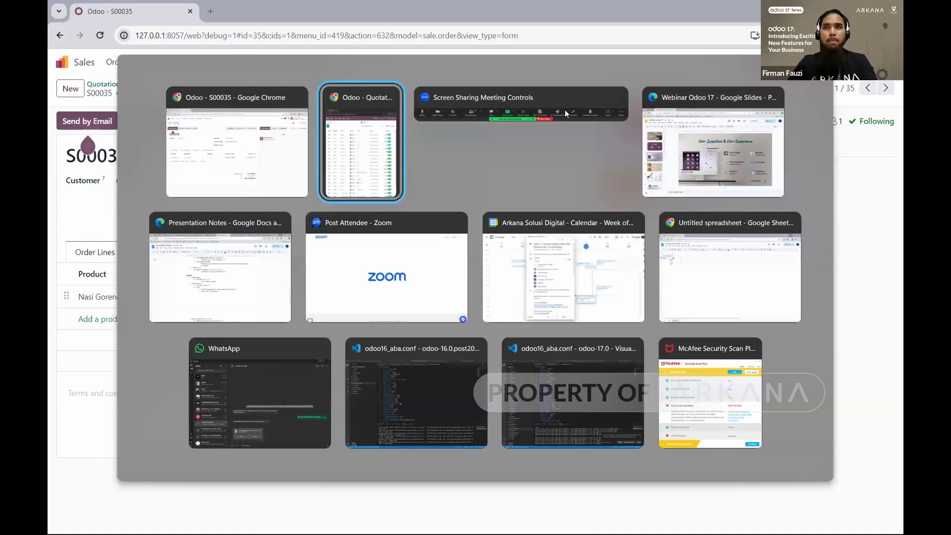
pyautogui.hotkey('alt', 'Tab')
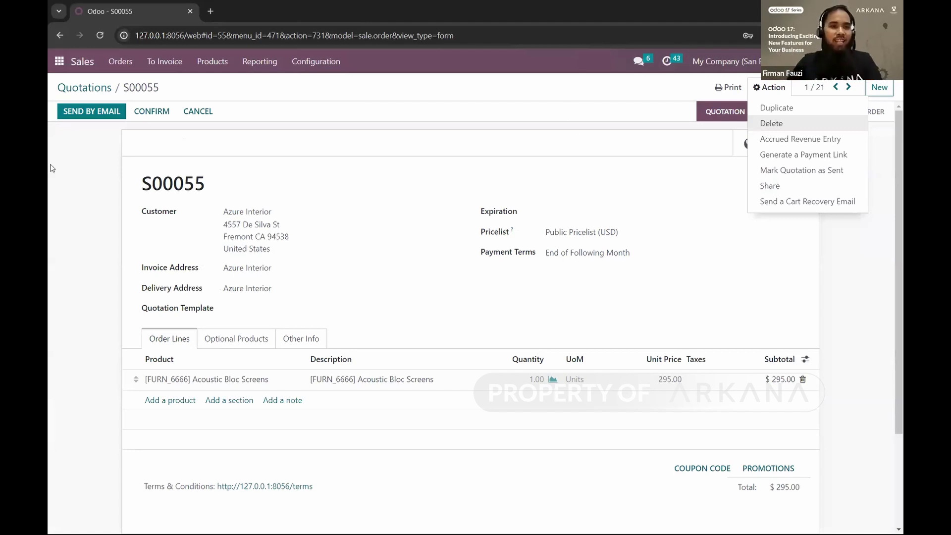
pyautogui.click(88, 86)
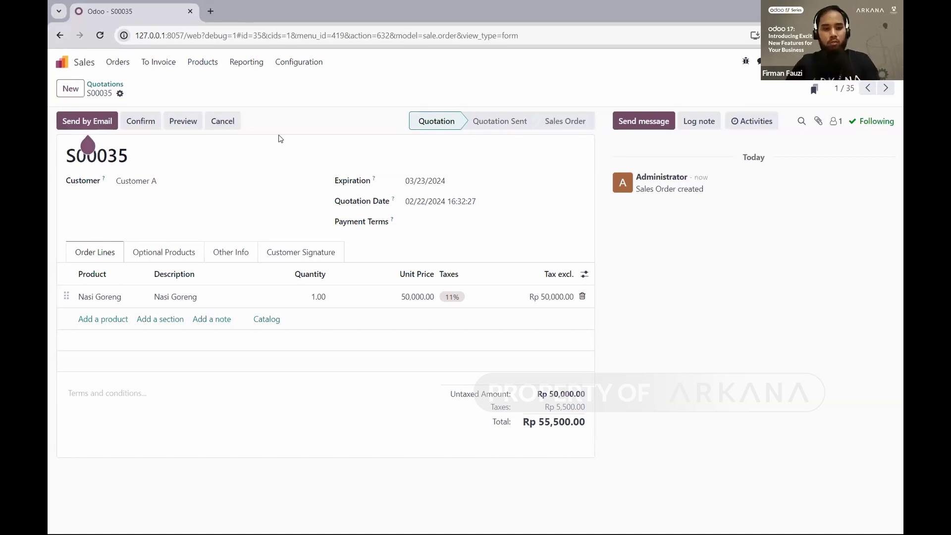
# Step: Show the keyboard shortcut hints on quotation S00035 and switch to the Webinar Odoo 17 presentation in Google Slides
pyautogui.press('alt')
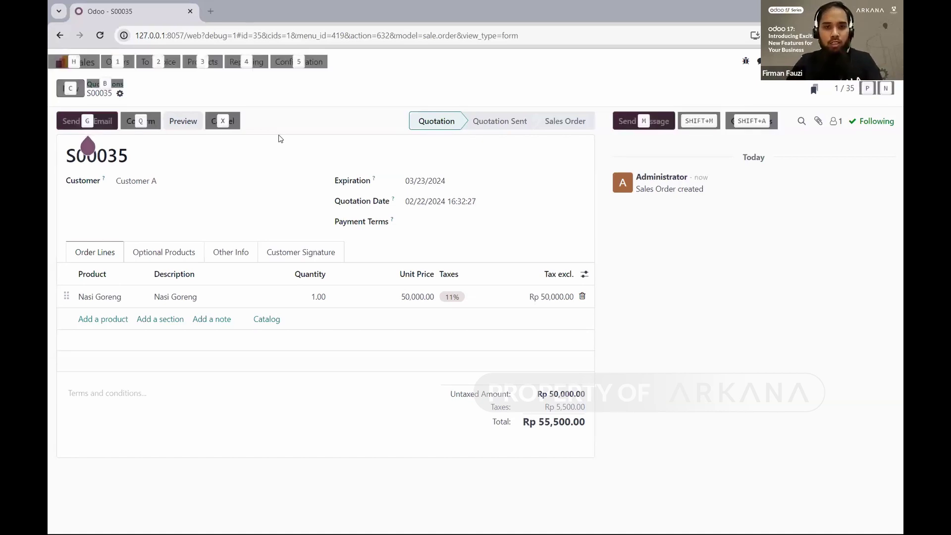
pyautogui.hotkey('alt', 'Tab')
pyautogui.hotkey('alt', 'Tab')
pyautogui.hotkey('alt', 'Tab')
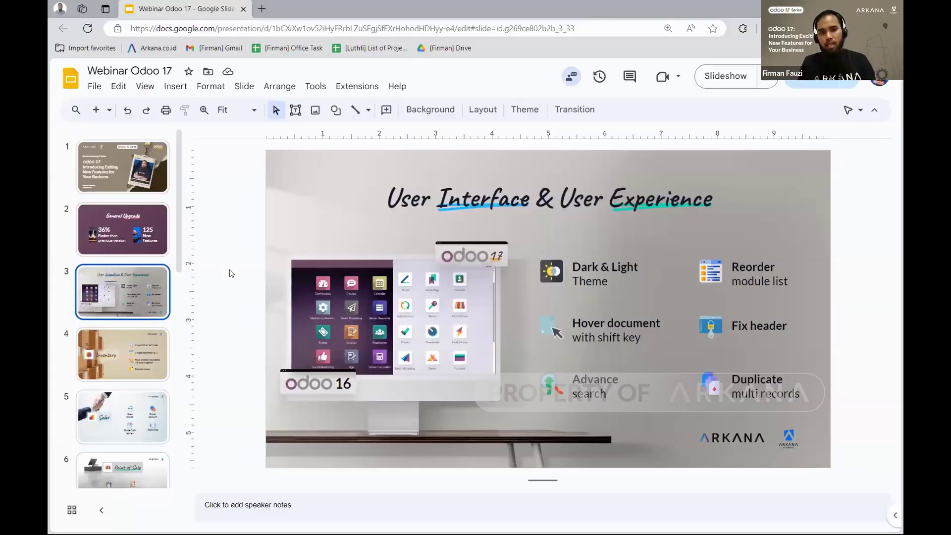
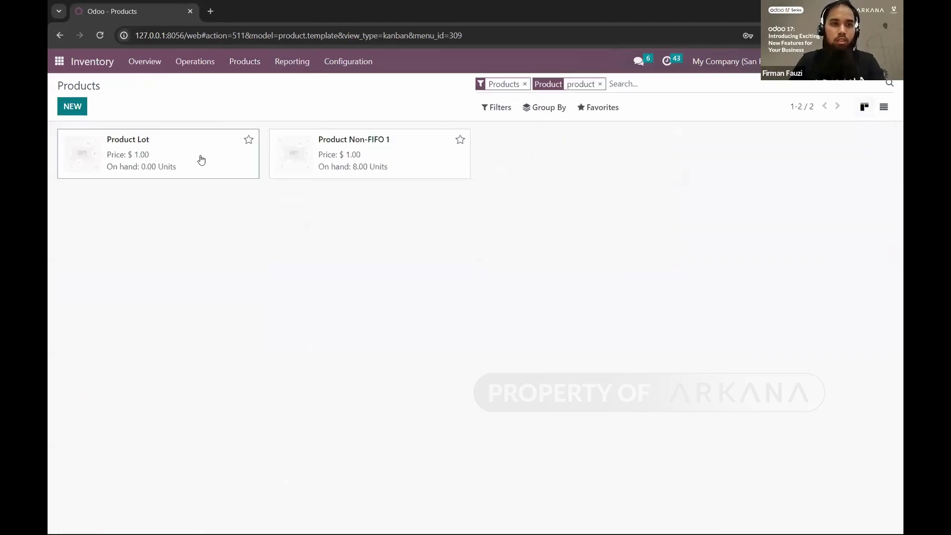
# Step: Open the Product Lot product in the 127.0.0.1:8056 instance and check its traceability settings under the inventory details
pyautogui.click(201, 159)
pyautogui.click(418, 248)
pyautogui.scroll(-3, 272, 350)
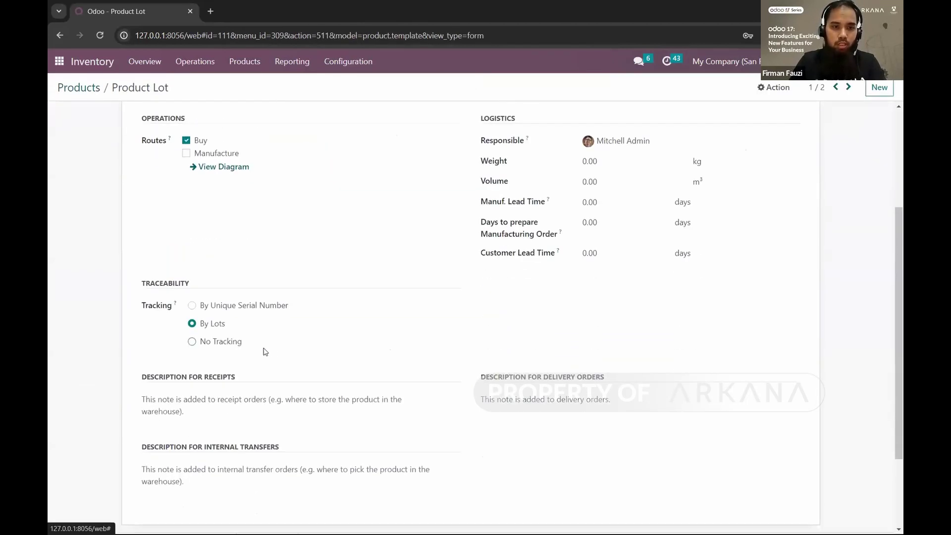
pyautogui.scroll(3, 213, 332)
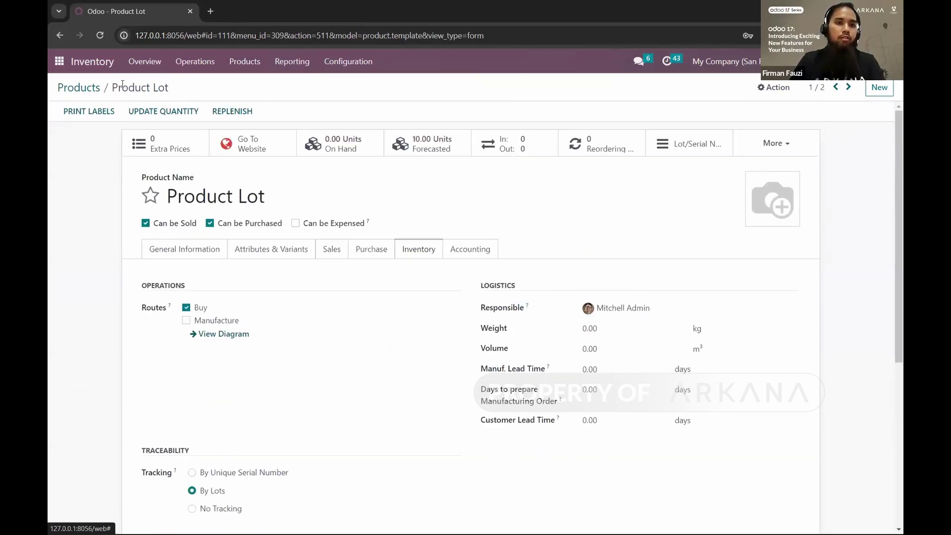
# Step: In Purchase, open purchase order P00018 and duplicate it
pyautogui.click(57, 61)
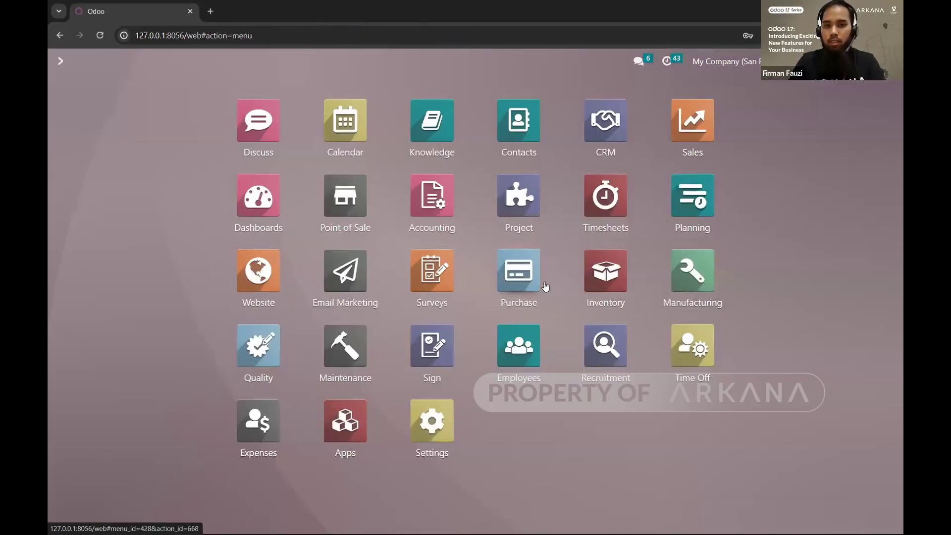
pyautogui.click(521, 282)
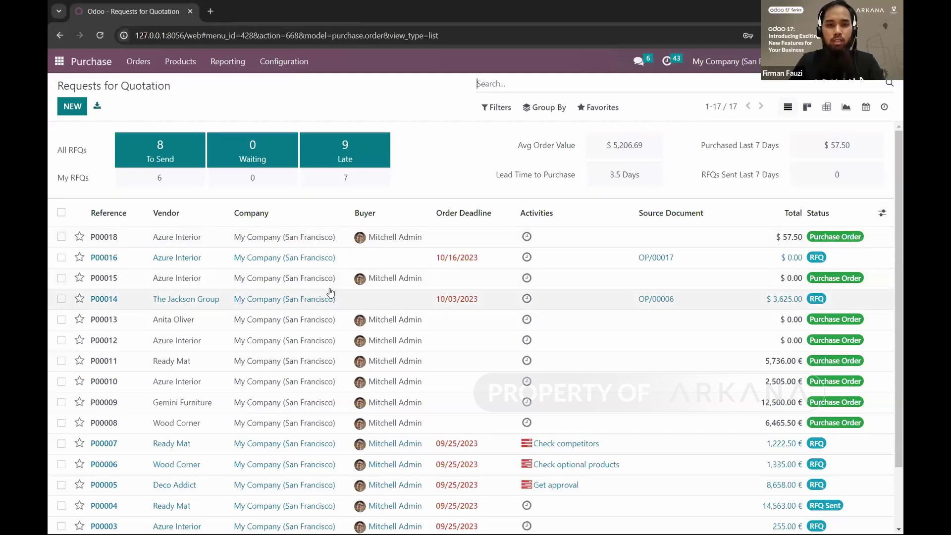
pyautogui.click(133, 245)
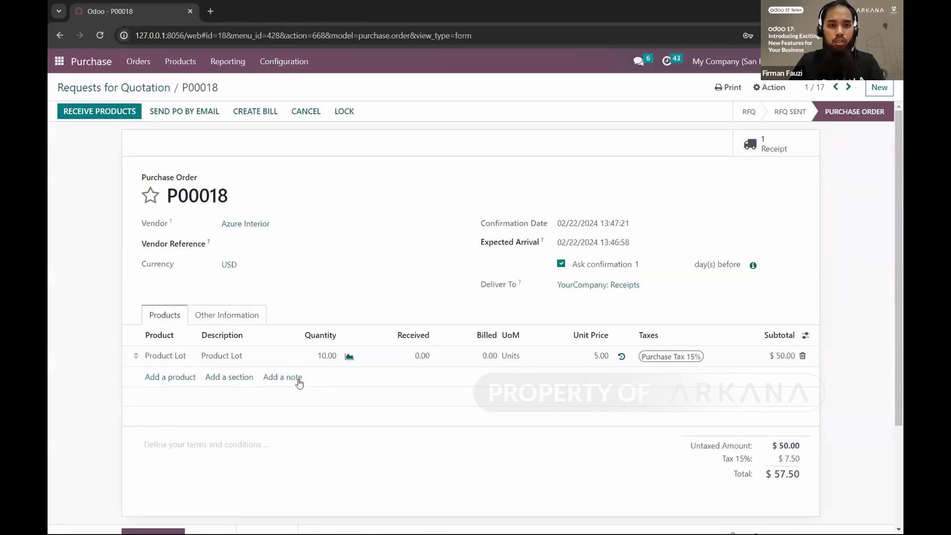
pyautogui.click(769, 88)
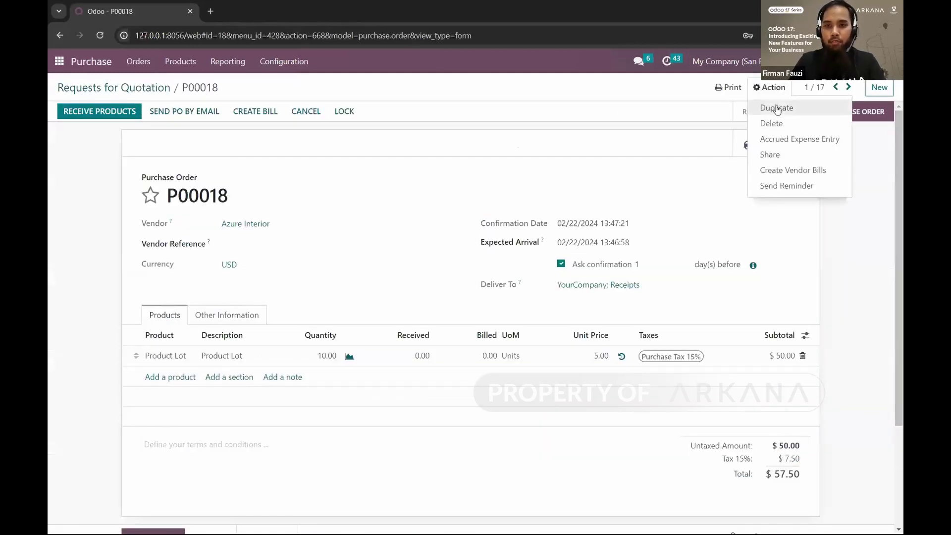
pyautogui.click(776, 108)
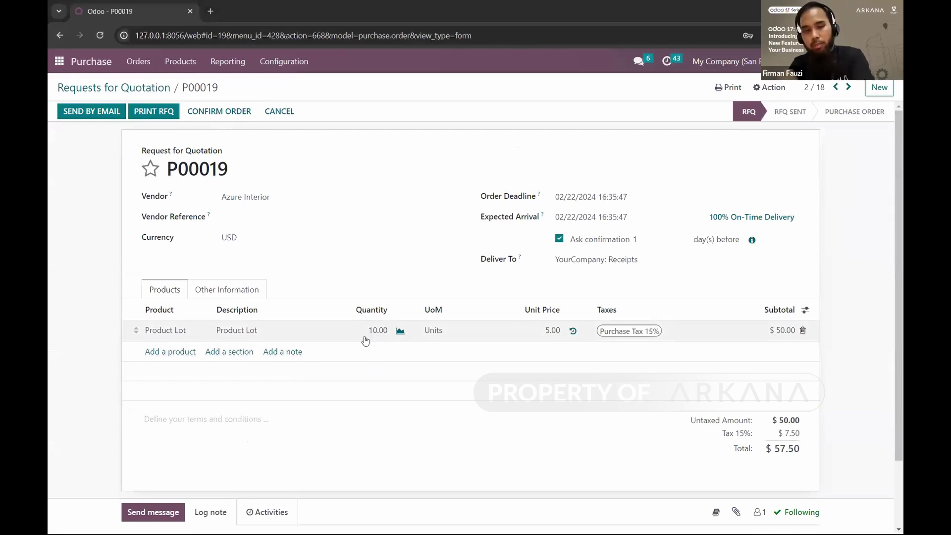
# Step: Confirm the duplicated order P00019, and open the detailed operations of Product Lot in its receipt
pyautogui.click(229, 119)
pyautogui.click(803, 153)
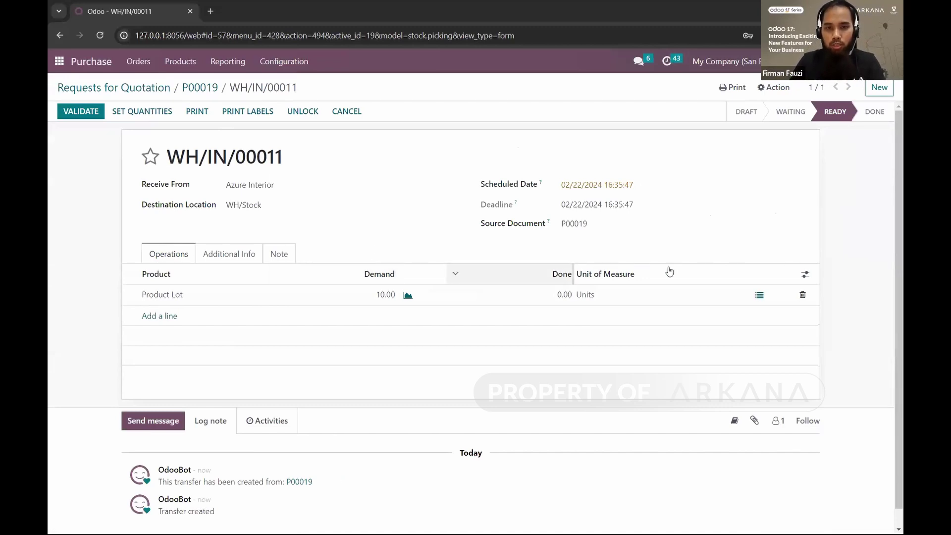
pyautogui.click(760, 296)
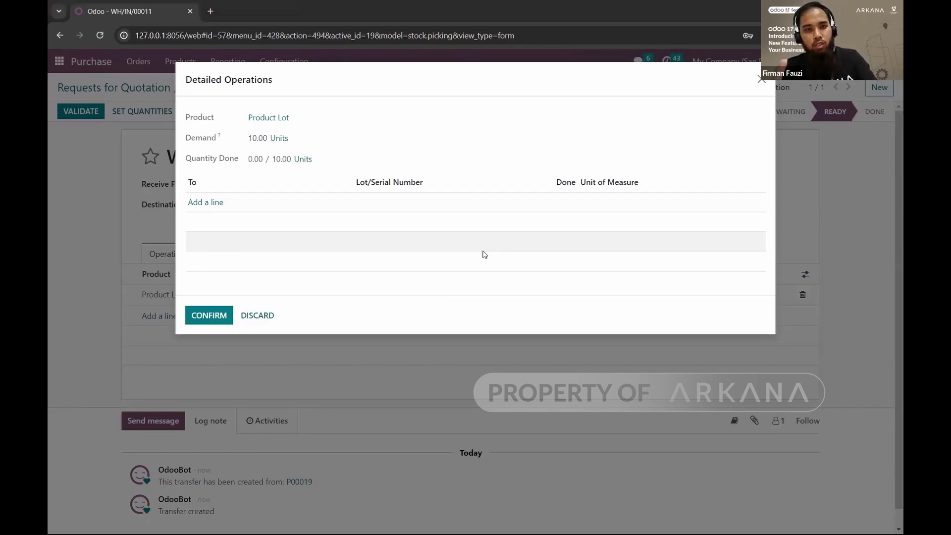
# Step: Switch to the 127.0.0.1:8057 Odoo instance and open purchase order P00002 in Purchase
pyautogui.hotkey('alt', 'Tab')
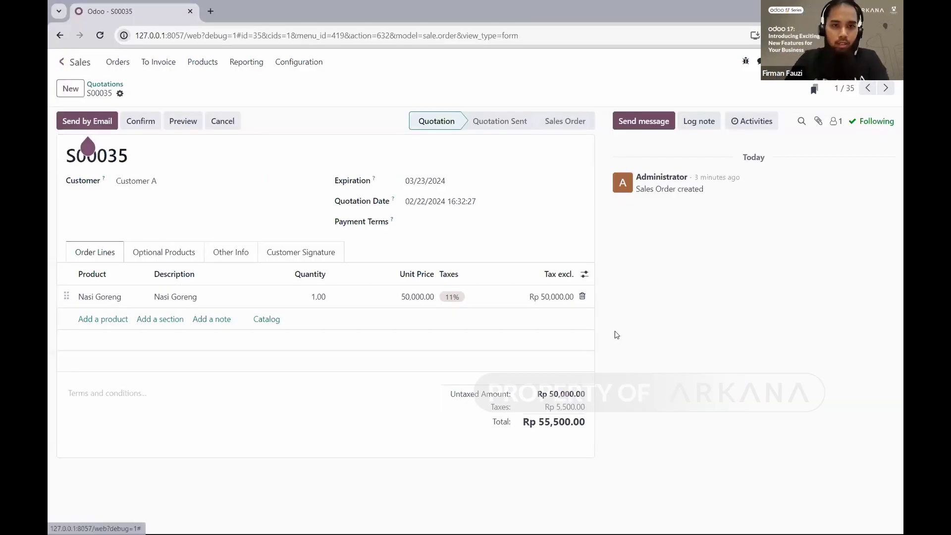
pyautogui.hotkey('alt', 'h')
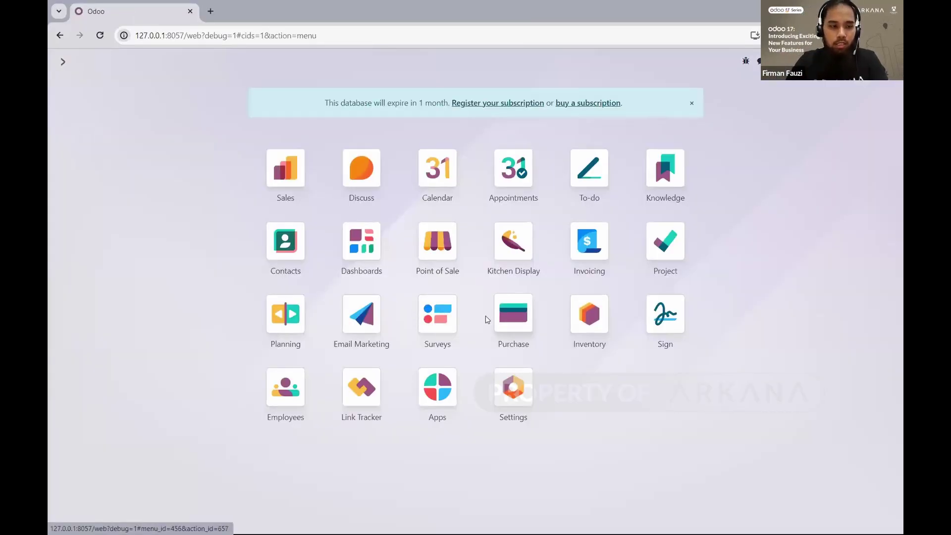
pyautogui.click(575, 325)
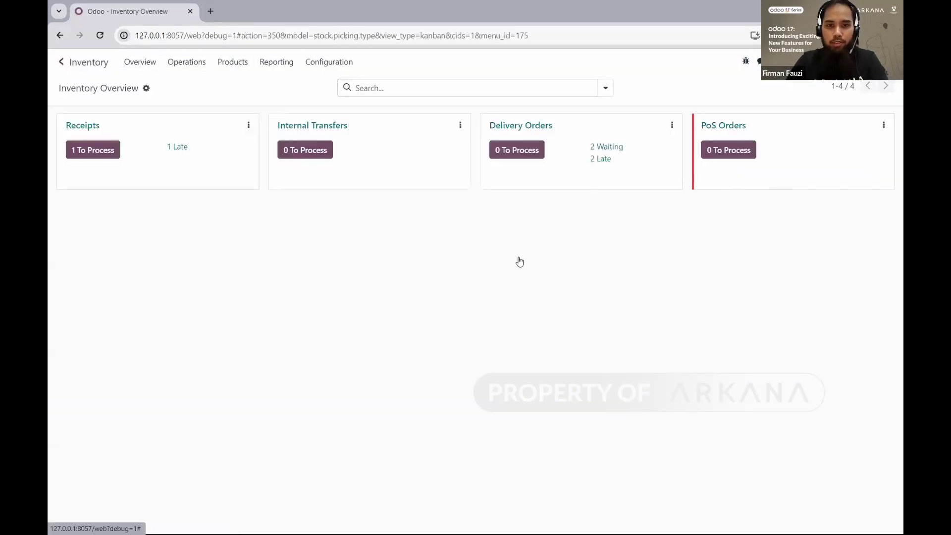
pyautogui.hotkey('alt', 'h')
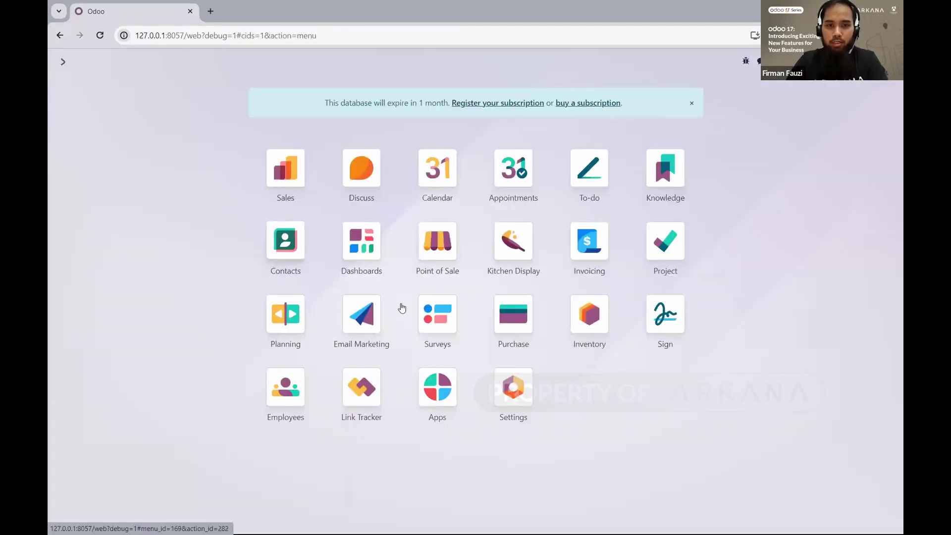
pyautogui.click(518, 317)
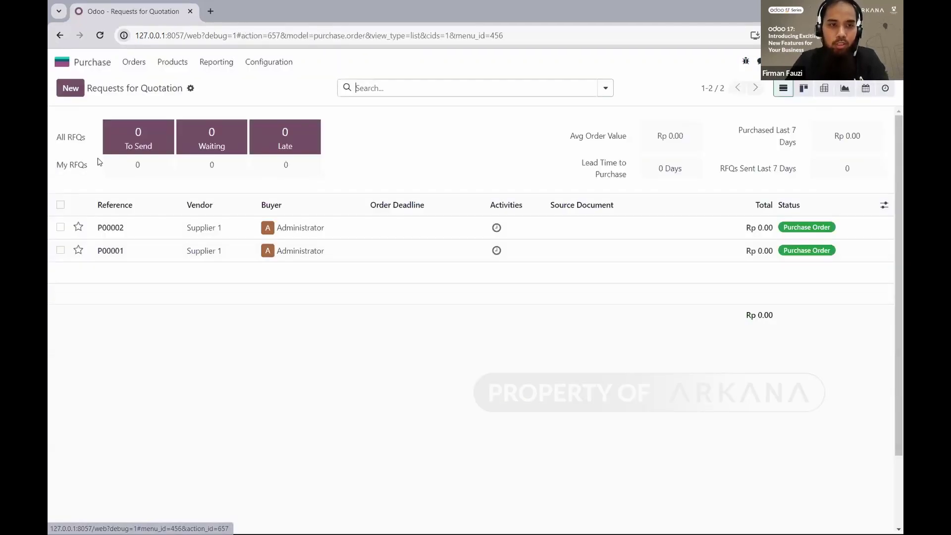
pyautogui.click(164, 235)
# Step: Open the Ayam product from the order line, check its traceability settings in the inventory details, and leave the product
pyautogui.click(131, 327)
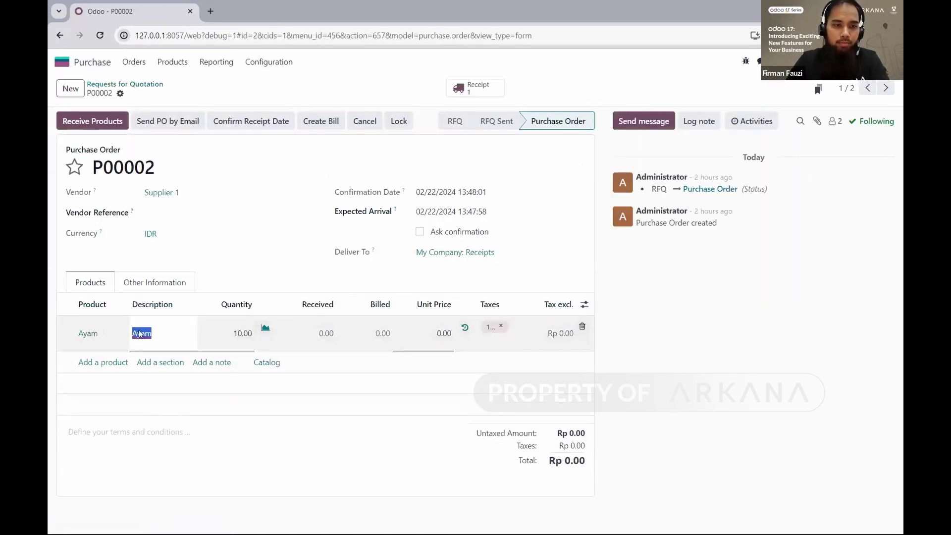
pyautogui.click(87, 335)
pyautogui.click(87, 335)
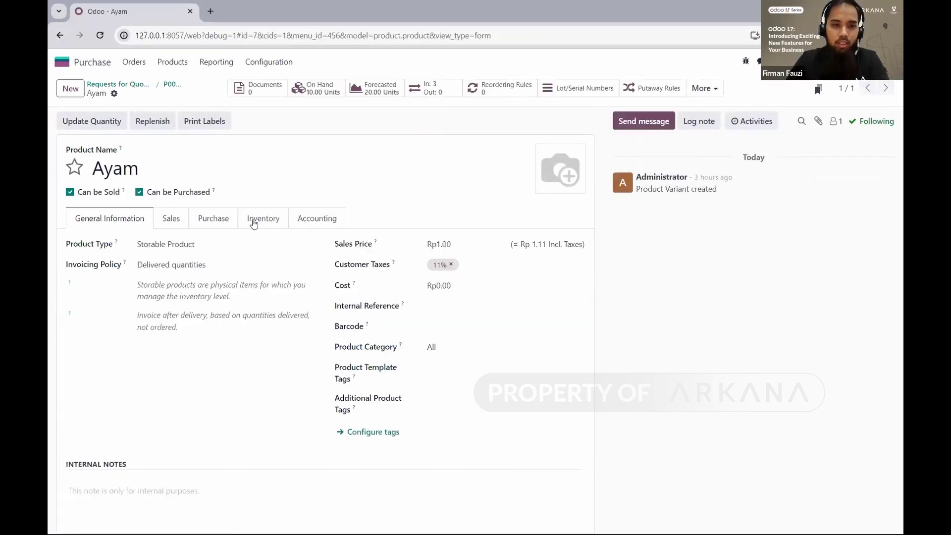
pyautogui.click(261, 216)
pyautogui.scroll(-1, 194, 314)
pyautogui.scroll(1, 157, 214)
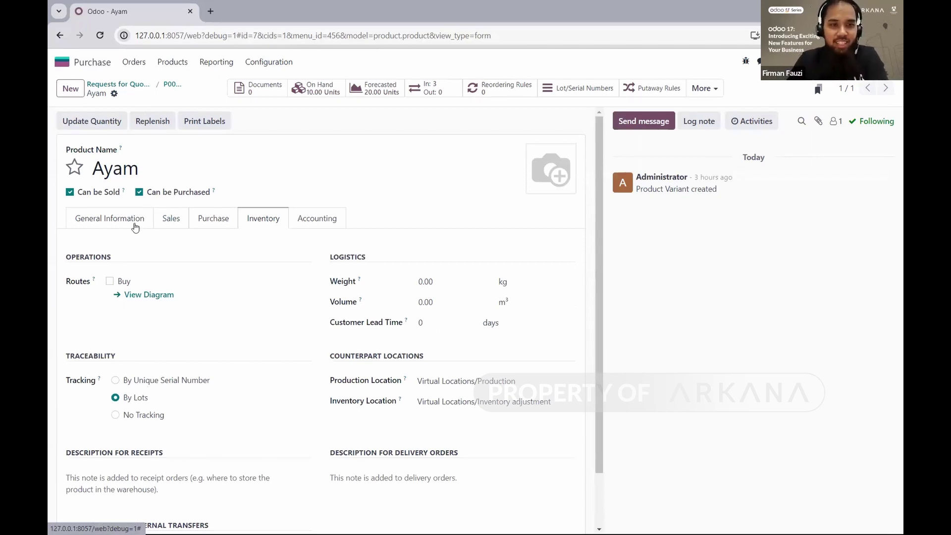
pyautogui.hotkey('alt', 'Left')
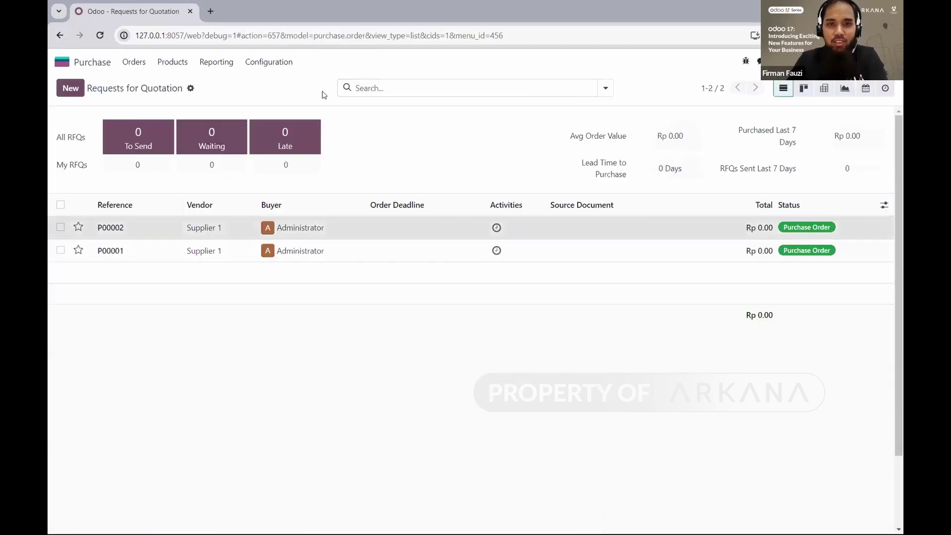
# Step: Reopen purchase order P00002 and duplicate it
pyautogui.press('Return')
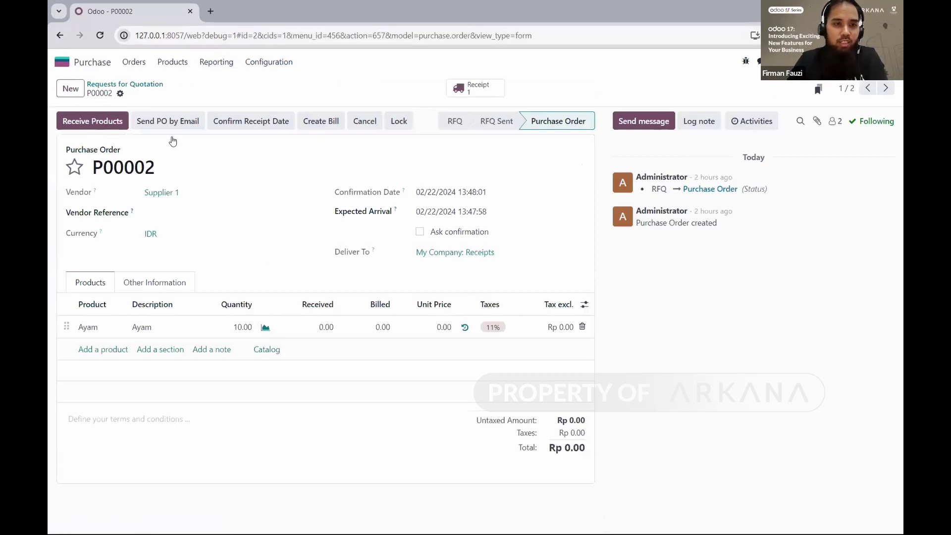
pyautogui.click(120, 94)
pyautogui.click(171, 137)
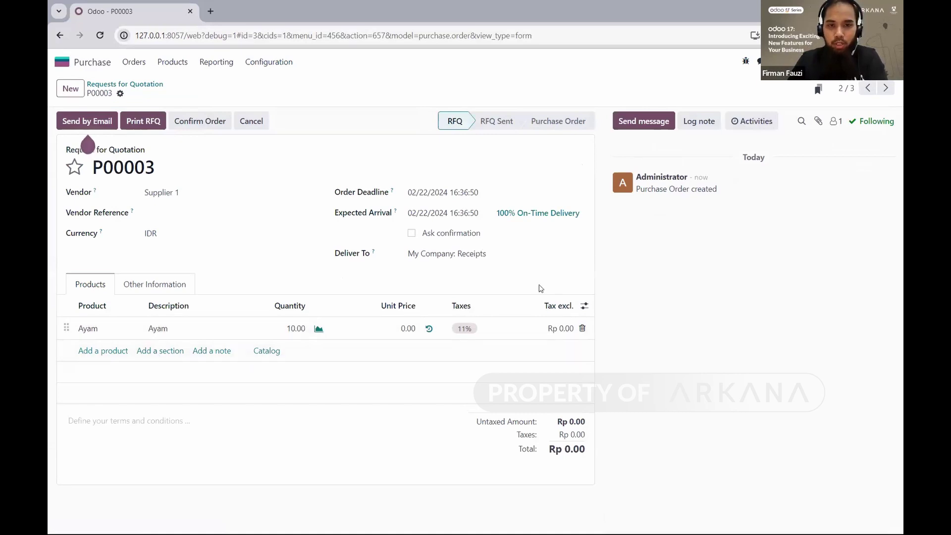
# Step: Confirm the duplicated order P00003, and open the stock move details of Ayam in its receipt
pyautogui.click(193, 125)
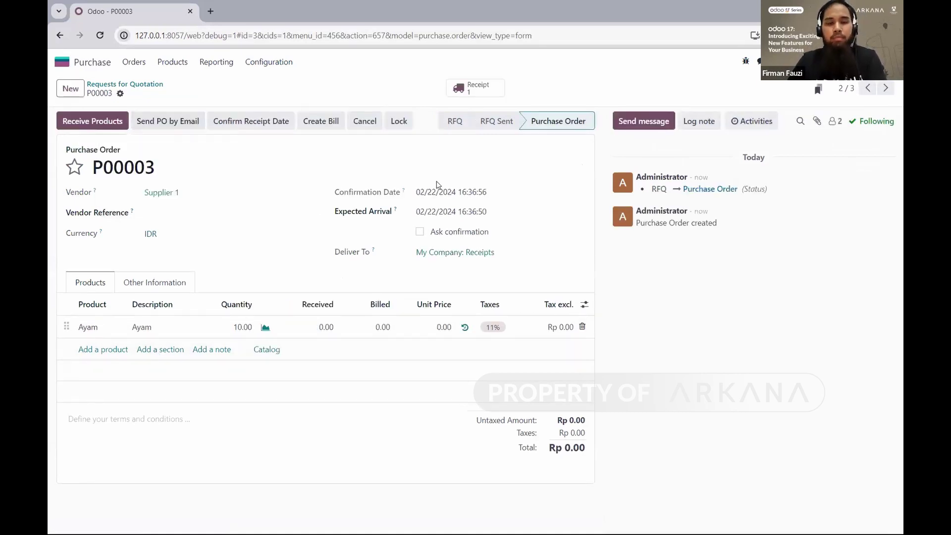
pyautogui.click(485, 92)
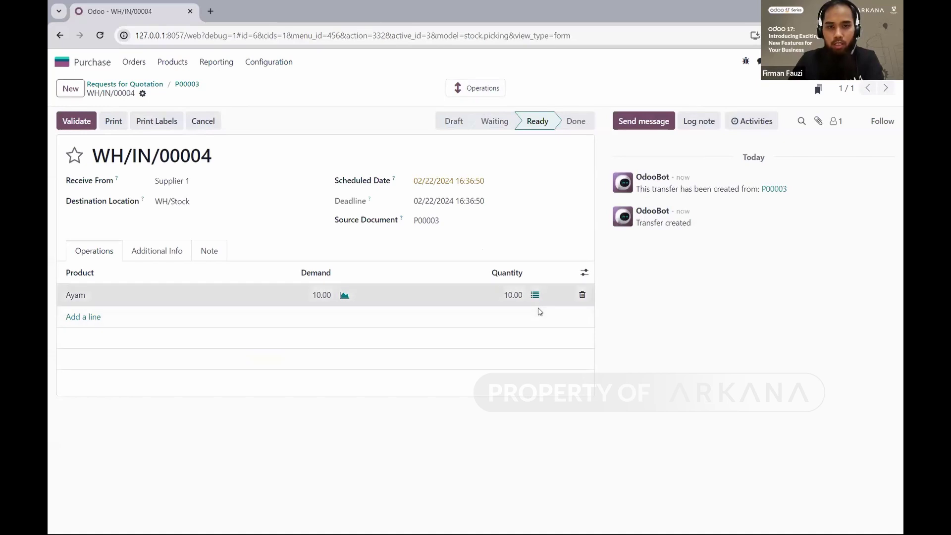
pyautogui.click(537, 297)
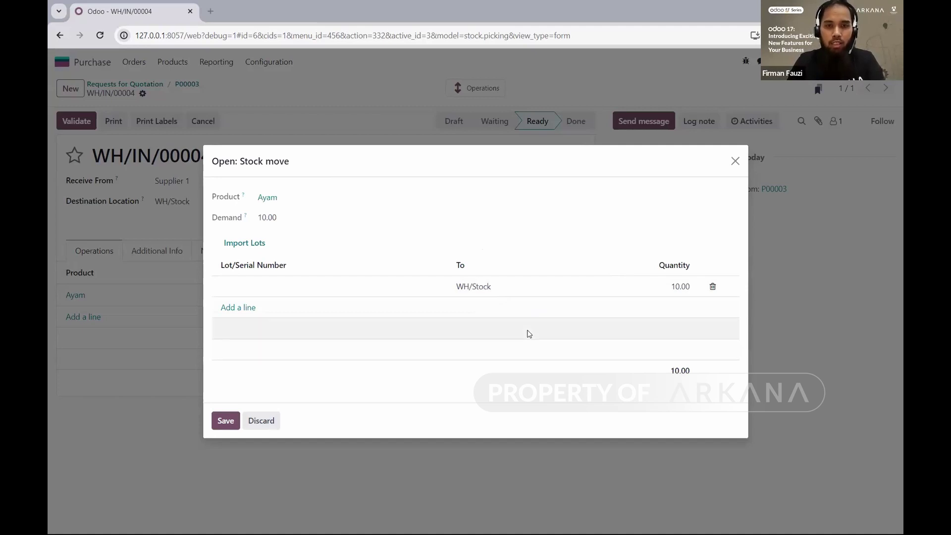
# Step: Compare the stock move details of Ayam with the Detailed Operations of Product Lot in the 127.0.0.1:8056 instance
pyautogui.hotkey('alt', 'Tab')
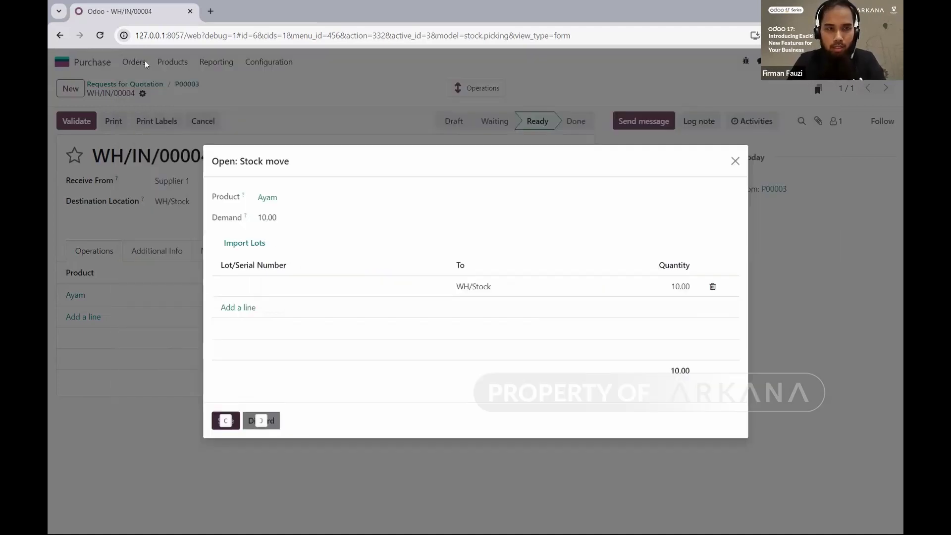
pyautogui.hotkey('alt', 'Tab')
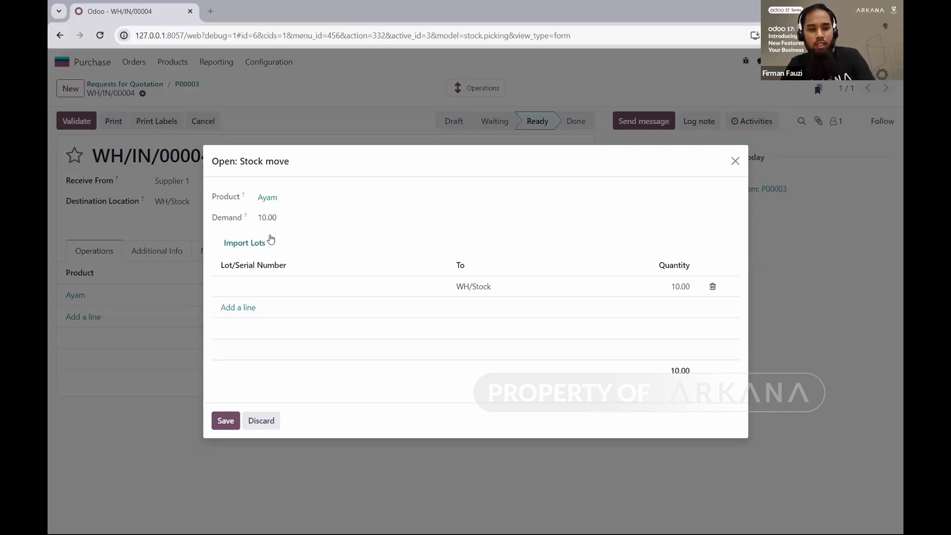
pyautogui.hotkey('alt', 'Tab')
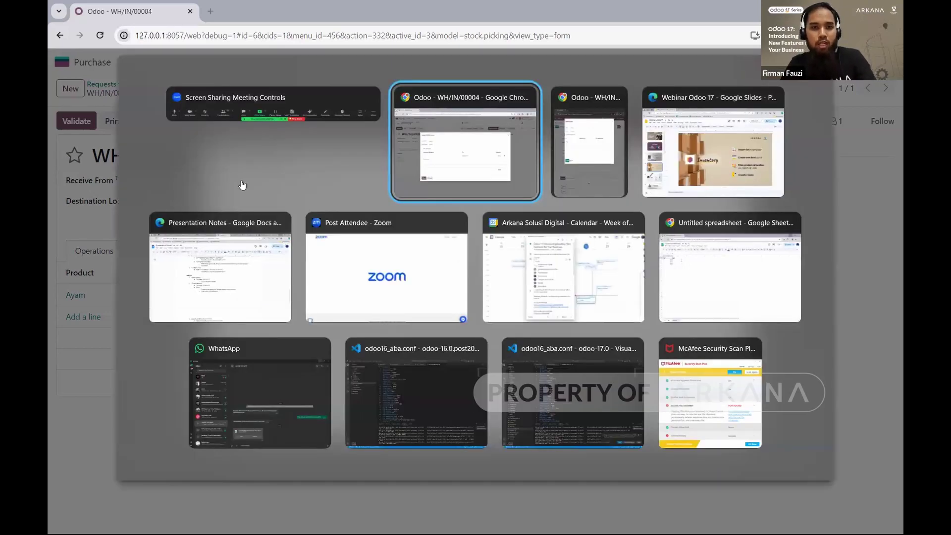
pyautogui.hotkey('alt', 'Tab')
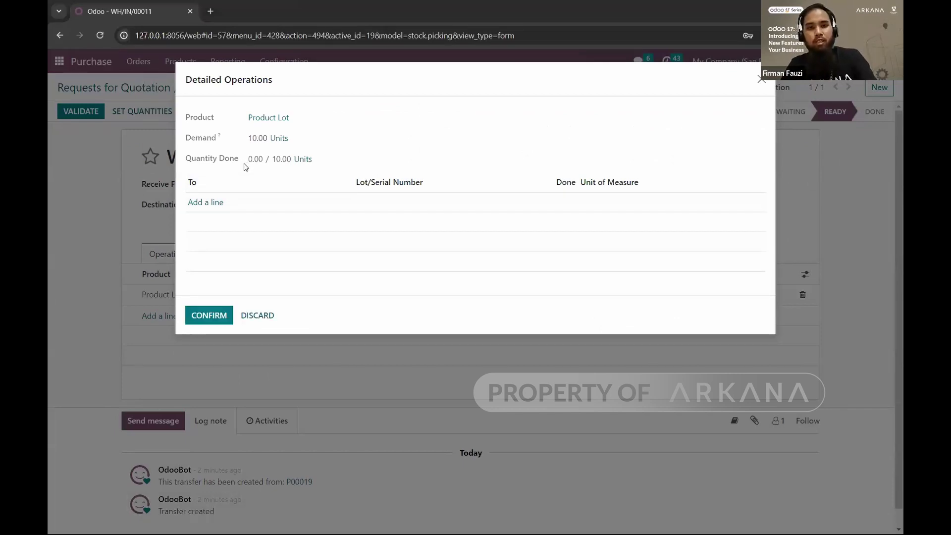
pyautogui.hotkey('alt', 'Tab')
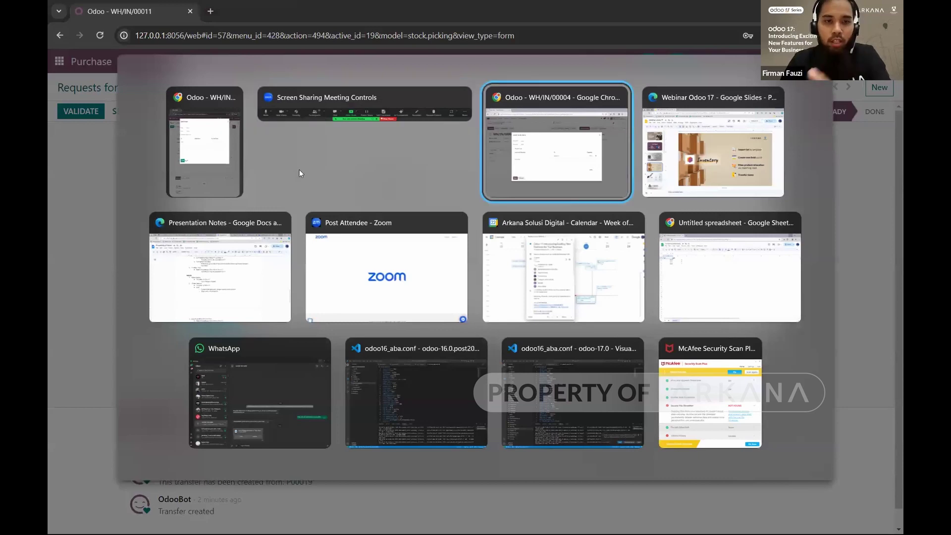
pyautogui.hotkey('alt', 'Tab')
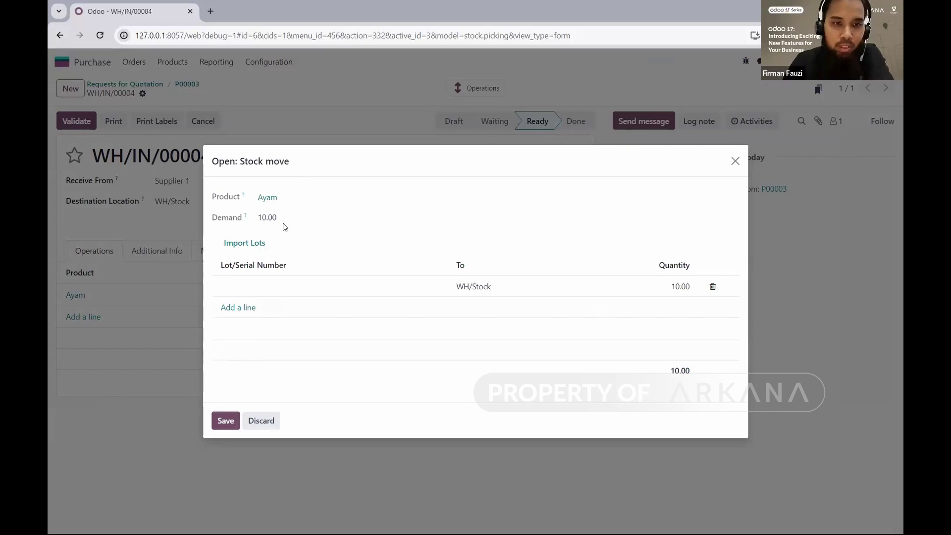
pyautogui.click(250, 243)
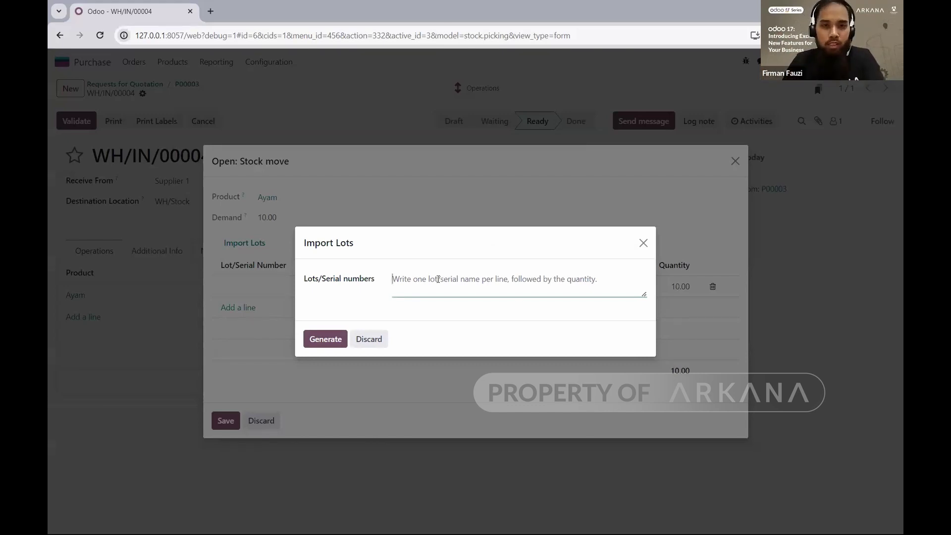
pyautogui.click(251, 248)
pyautogui.click(250, 247)
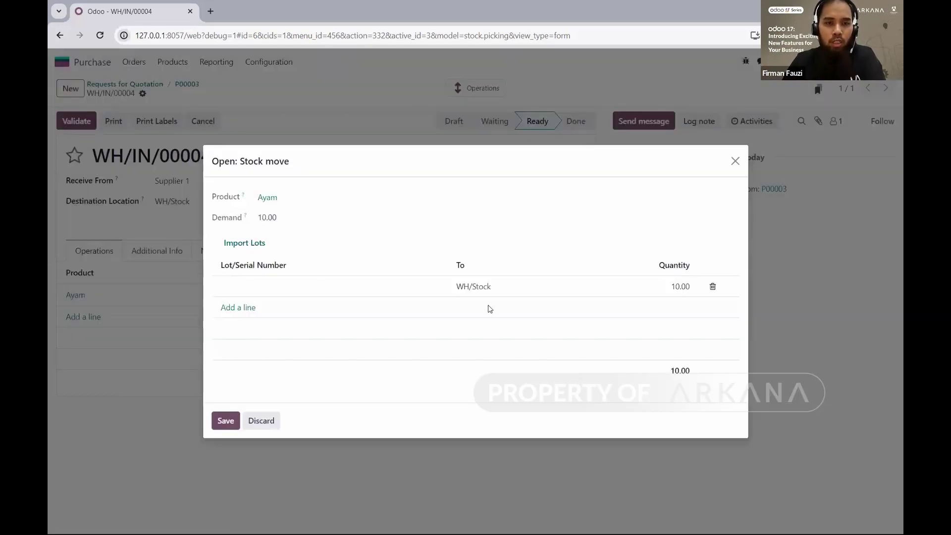
pyautogui.click(234, 231)
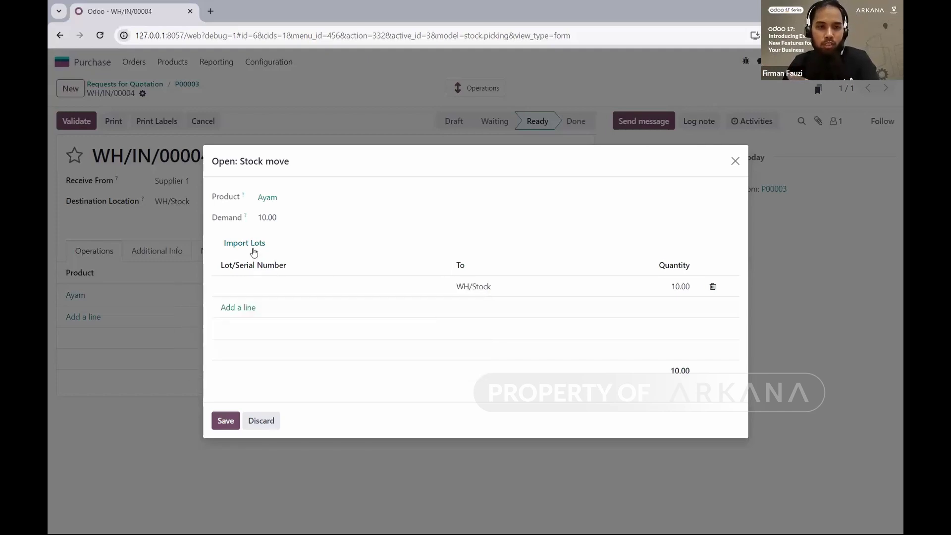
# Step: Open the lot import for the Ayam stock move, and switch to the untitled spreadsheet in Google Sheets
pyautogui.click(255, 248)
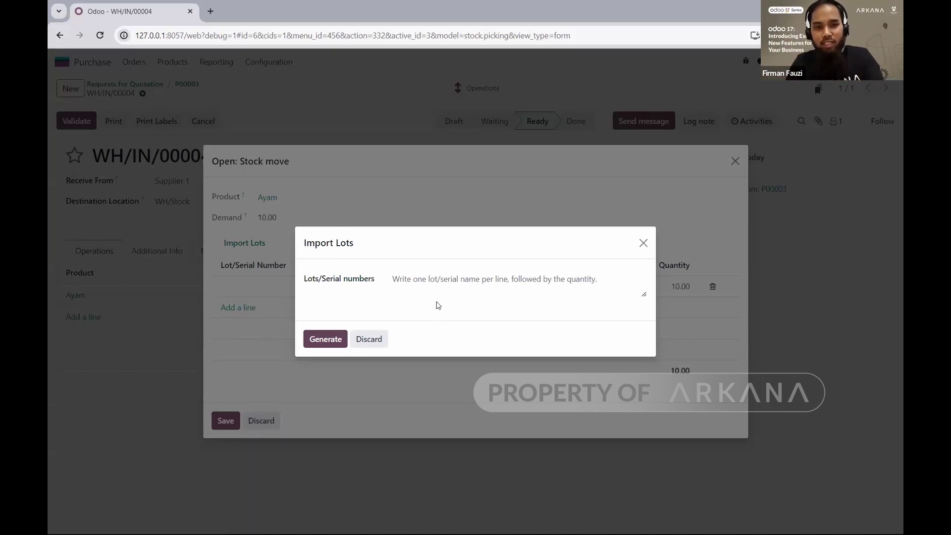
pyautogui.click(439, 279)
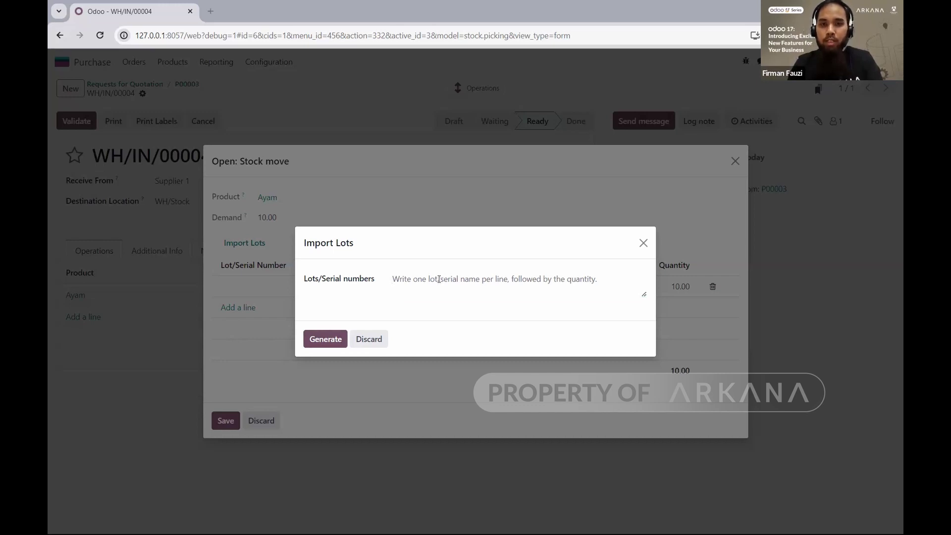
pyautogui.hotkey('alt', 'Tab')
pyautogui.hotkey('alt', 'Tab')
pyautogui.hotkey('alt', 'Tab')
pyautogui.hotkey('alt', 'Tab')
pyautogui.hotkey('alt', 'Tab')
pyautogui.hotkey('alt', 'Tab')
pyautogui.hotkey('alt', 'Tab')
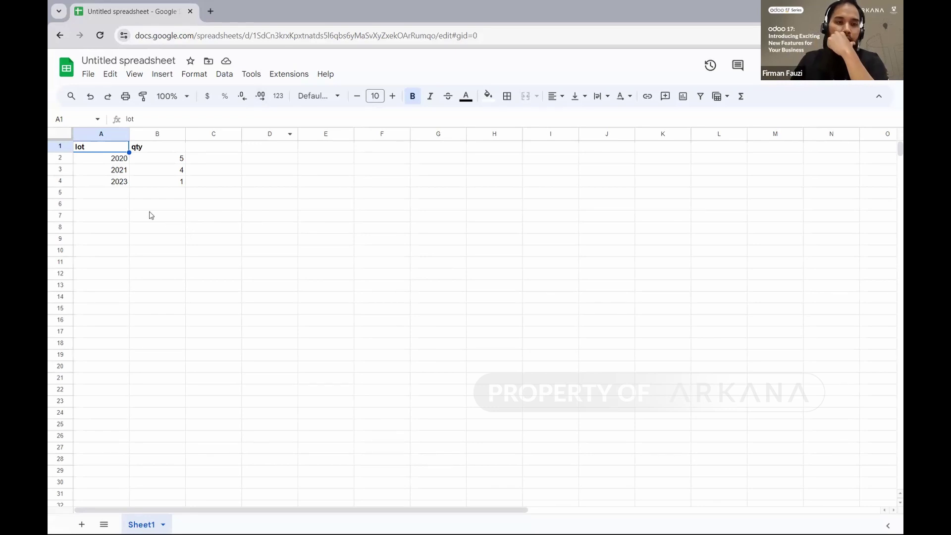
# Step: Copy the lot and quantity rows in A2:B4, leaving out the header row
pyautogui.click(120, 171)
pyautogui.click(120, 159)
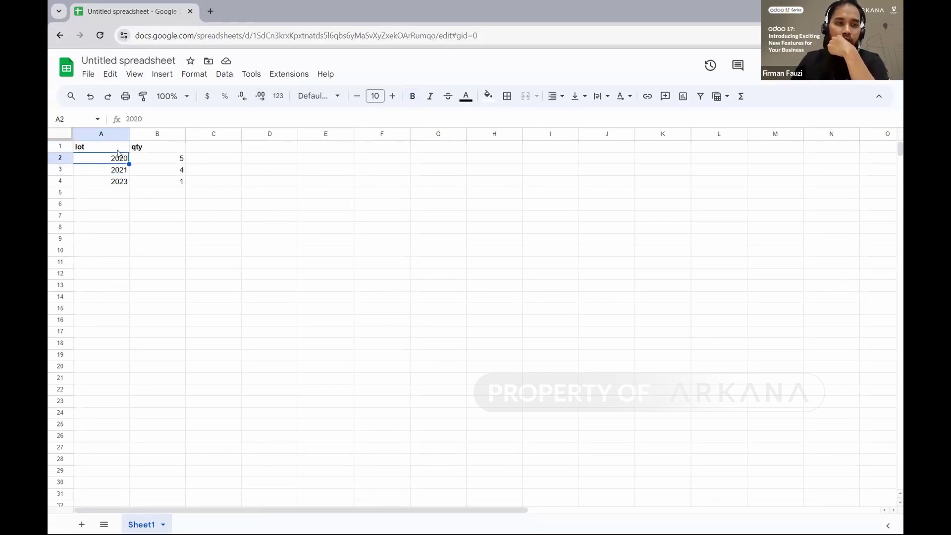
pyautogui.click(118, 148)
pyautogui.click(157, 150)
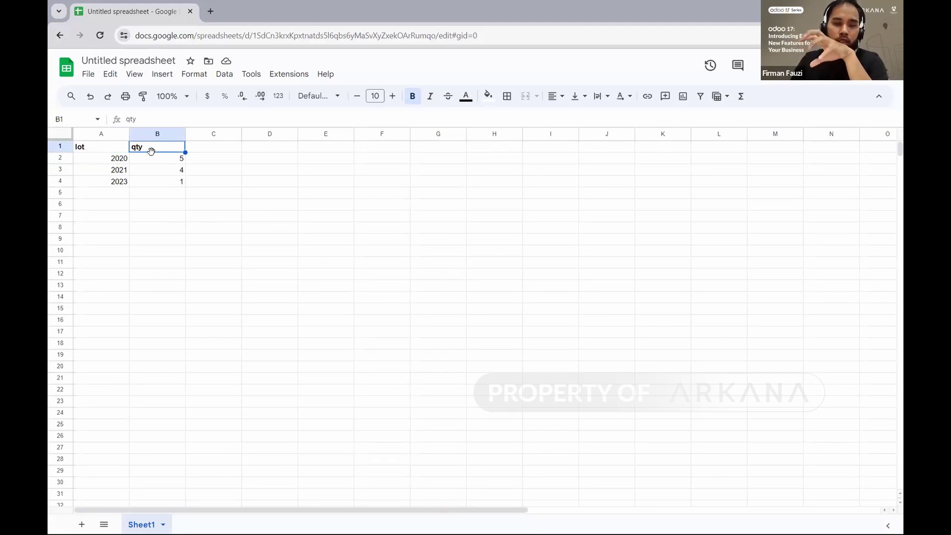
pyautogui.moveTo(120, 159); pyautogui.dragTo(160, 185)
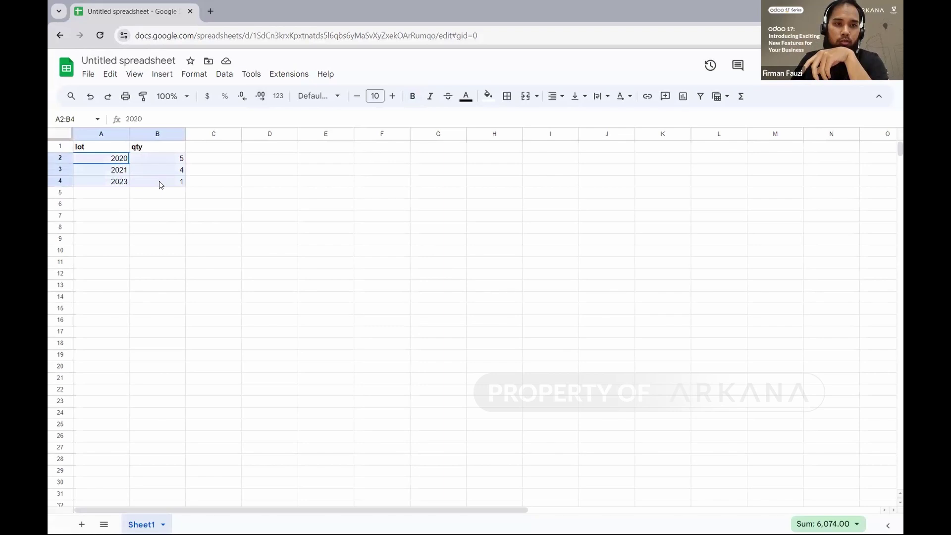
pyautogui.hotkey('ctrl', 'c')
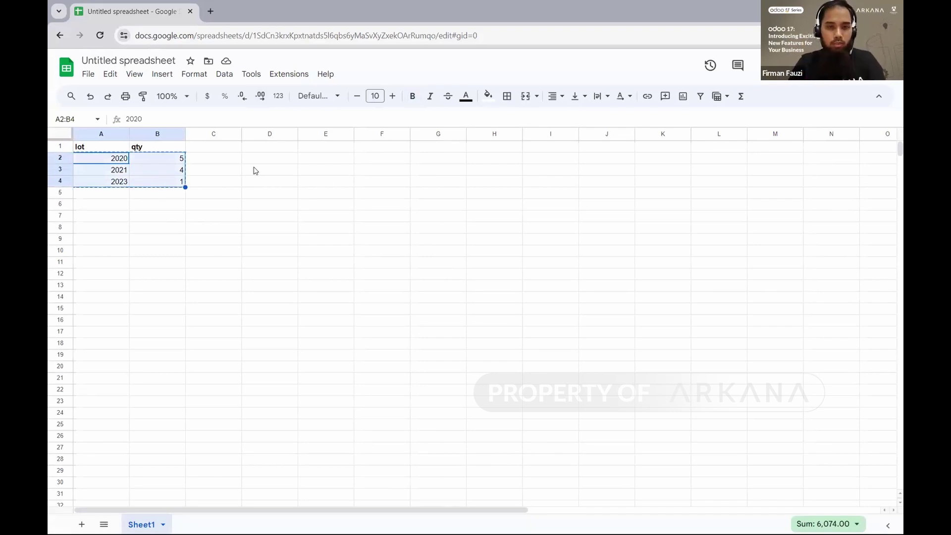
# Step: Back in Odoo, generate lots 2020, 2021 and 2023 with quantities 5, 4 and 1 from the copied rows, and delete the line without a lot
pyautogui.hotkey('alt', 'Tab')
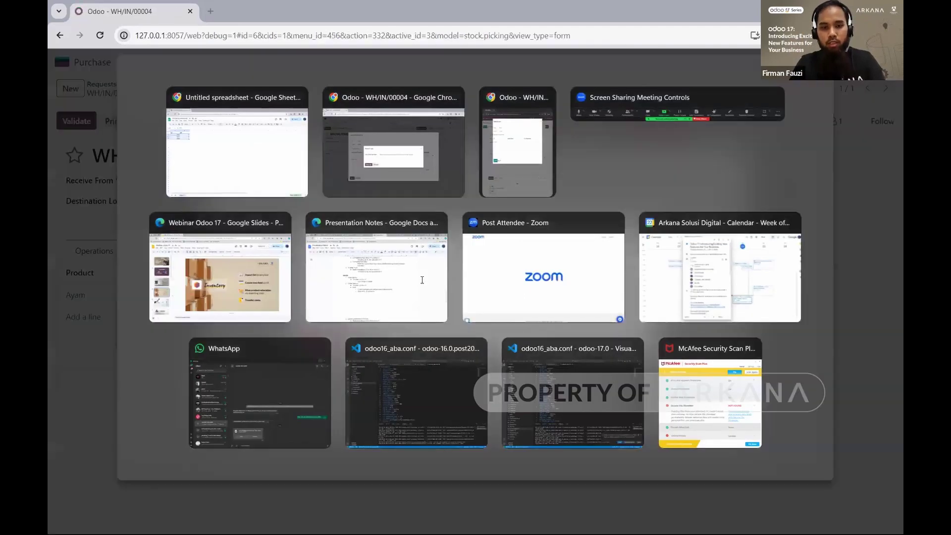
pyautogui.click(436, 287)
pyautogui.hotkey('ctrl', 'v')
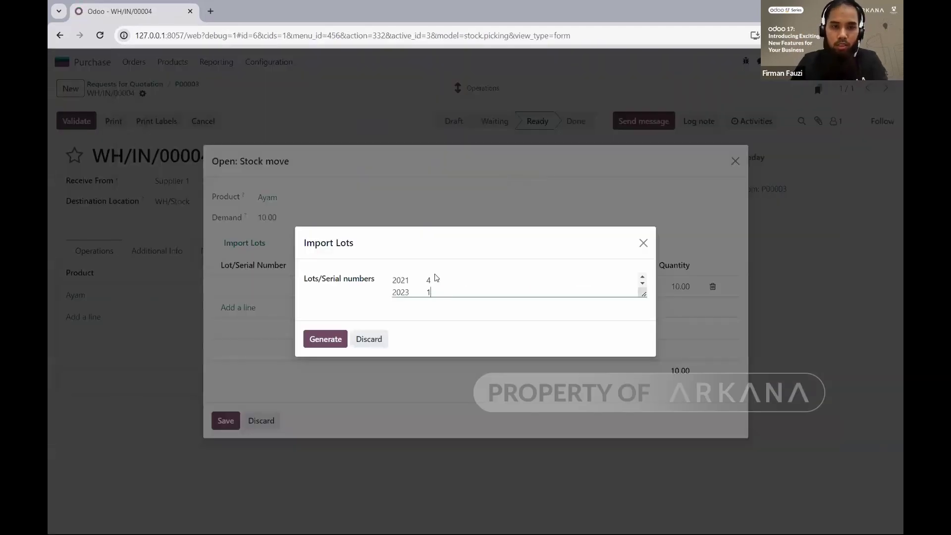
pyautogui.click(330, 341)
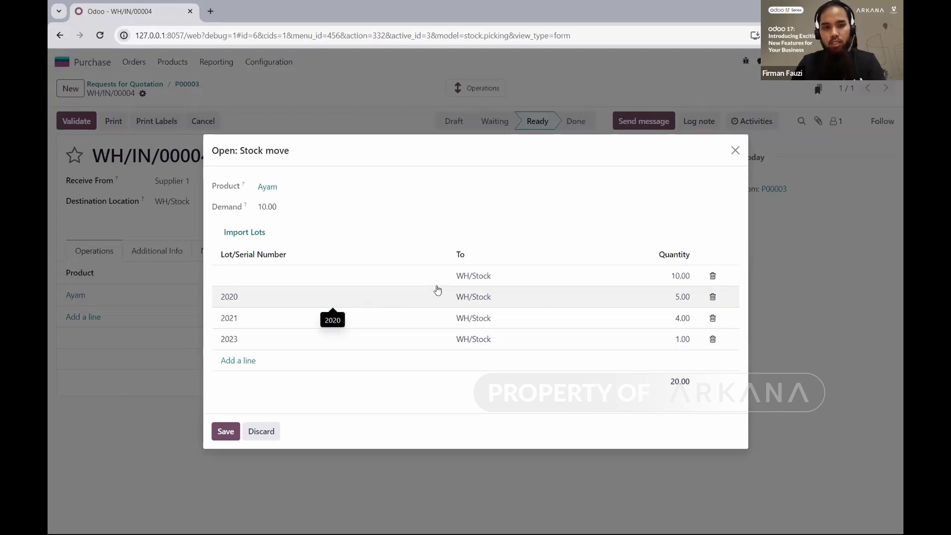
pyautogui.click(714, 276)
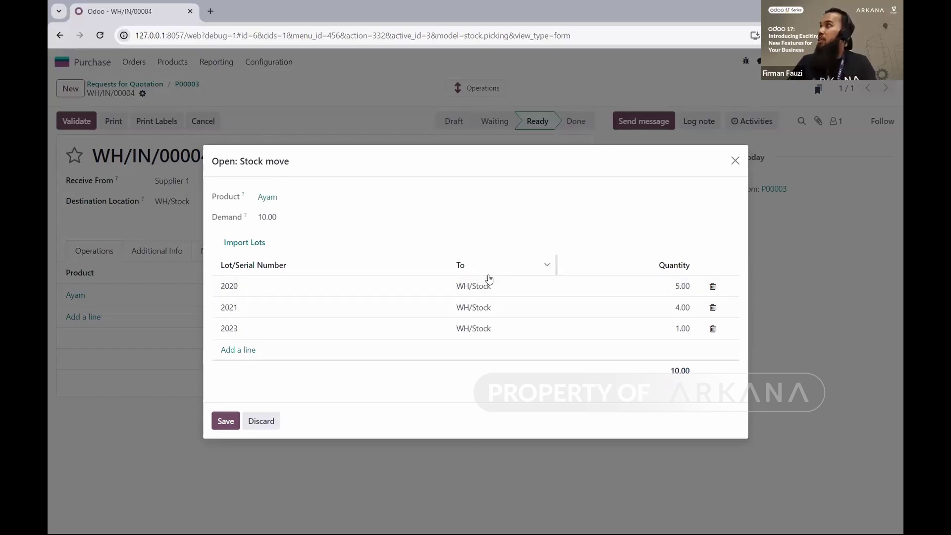
pyautogui.moveTo(490, 279)
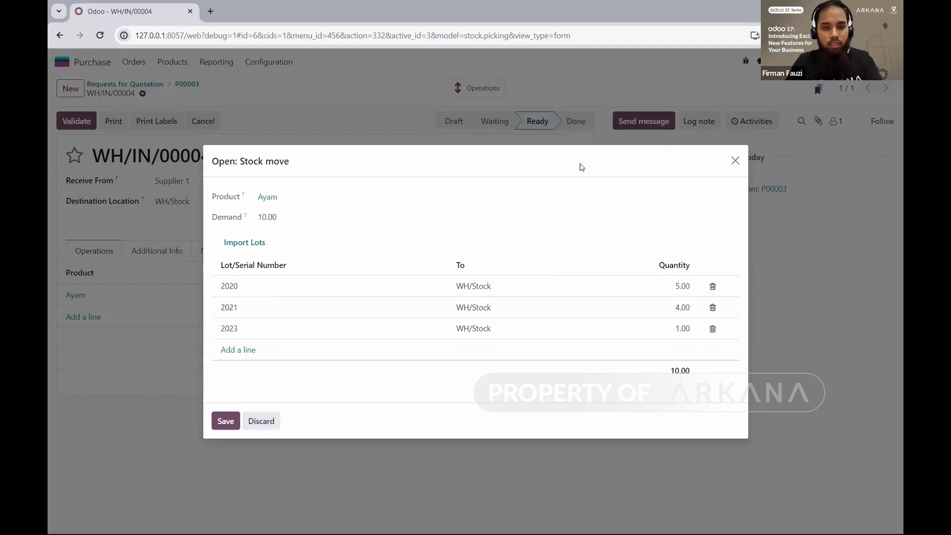
# Step: In the 127.0.0.1:8056 instance, add a blank line to Product Lot's Detailed Operations, and switch to the untitled spreadsheet in Google Sheets, selecting cell A1
pyautogui.press('alt')
pyautogui.hotkey('alt', 'Tab')
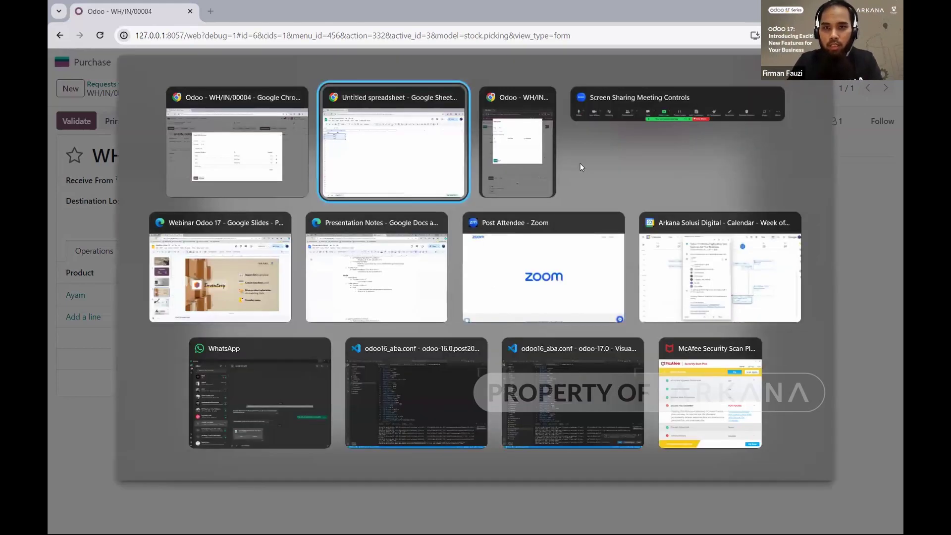
pyautogui.hotkey('alt', 'Tab')
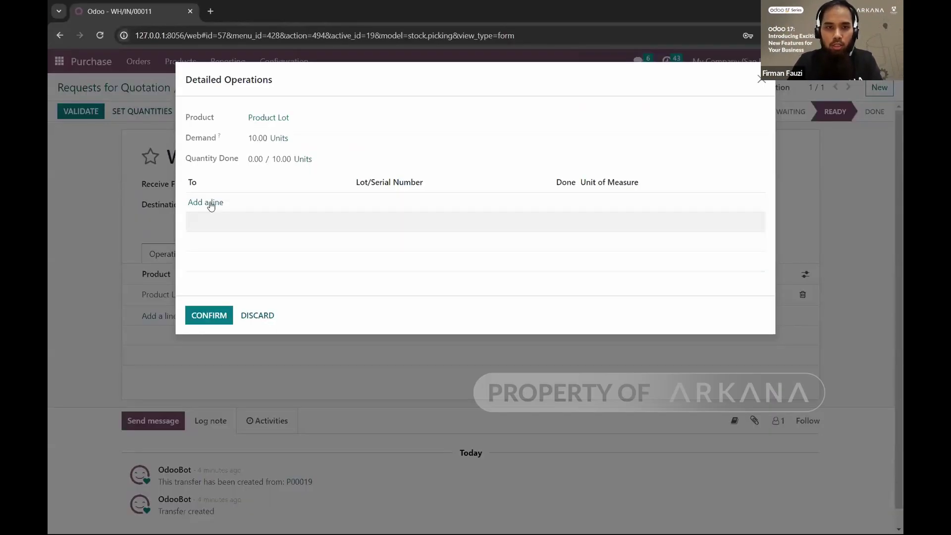
pyautogui.click(208, 202)
pyautogui.click(386, 206)
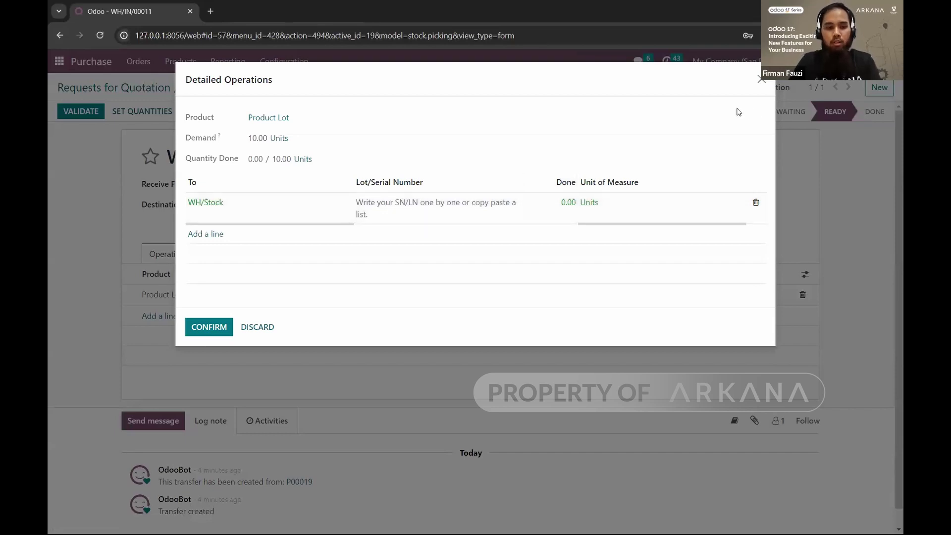
pyautogui.hotkey('alt', 'Tab')
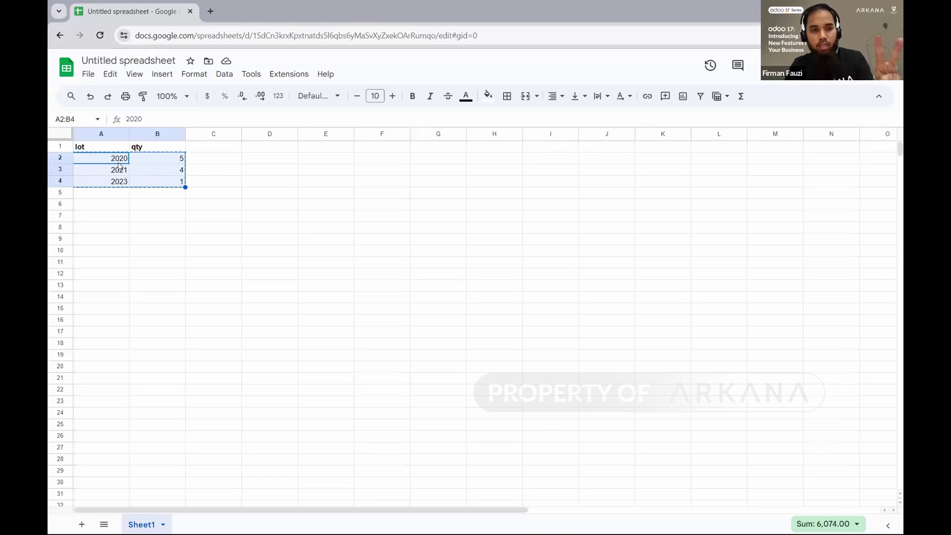
pyautogui.hotkey('ctrl', 'Home')
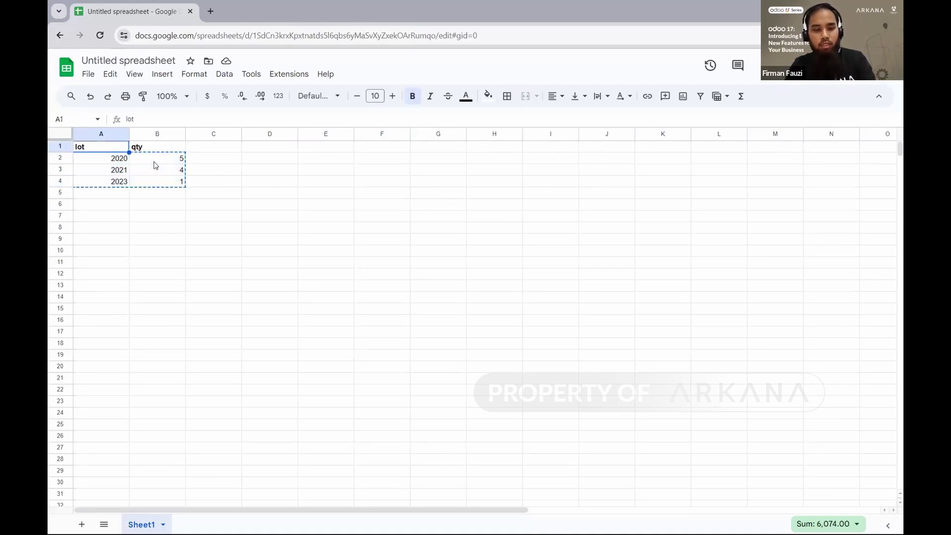
# Step: Back in the 127.0.0.1:8057 instance, save the Ayam stock move's lots, and discard the unsaved changes on receipt WH/IN/00004
pyautogui.hotkey('alt', 'Tab')
pyautogui.hotkey('alt', 'Tab')
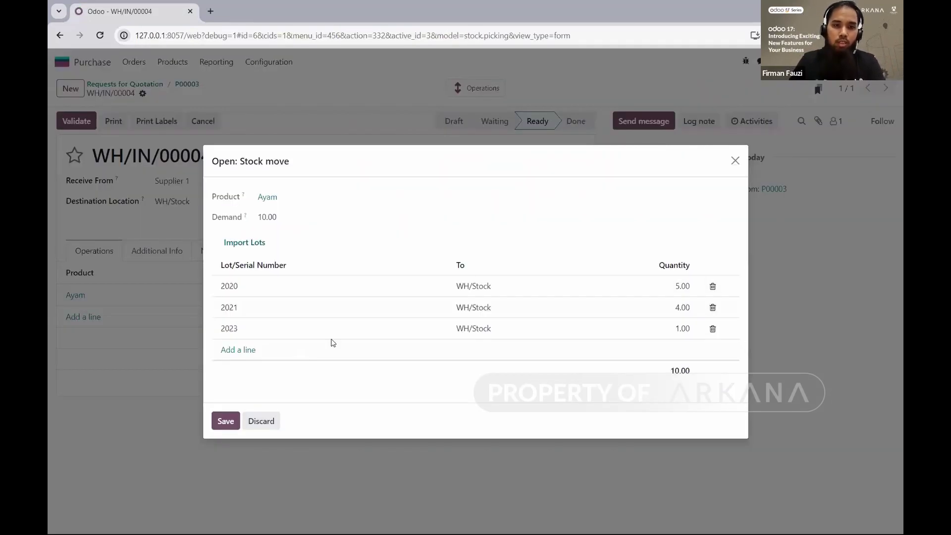
pyautogui.click(231, 422)
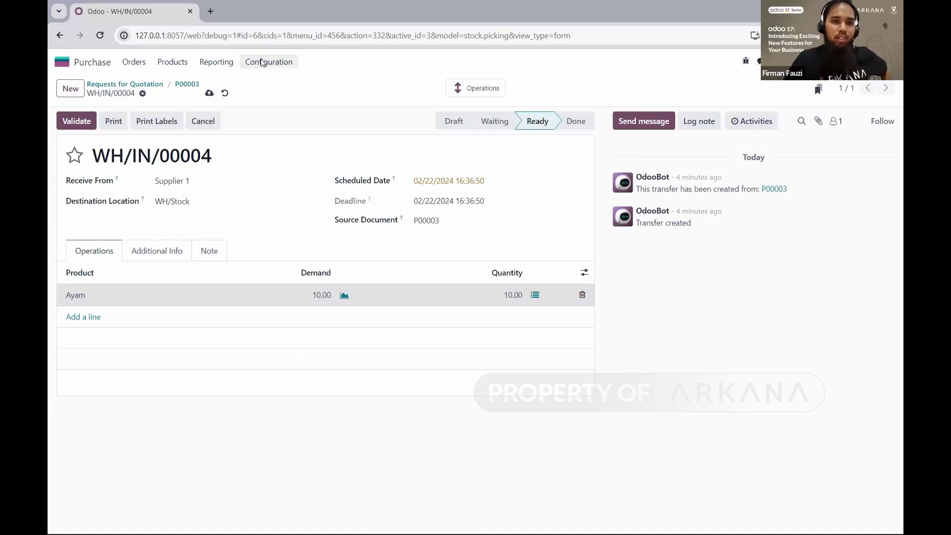
pyautogui.click(225, 94)
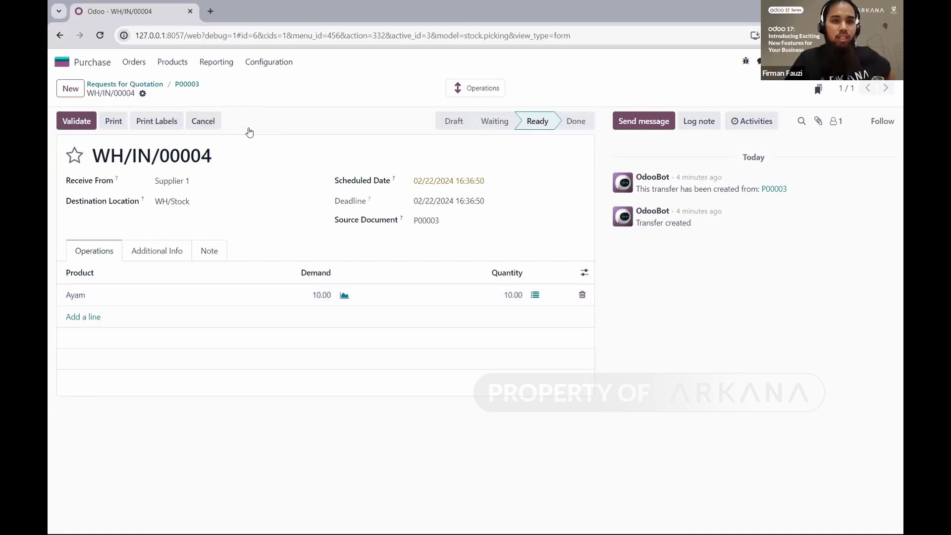
# Step: Return to purchase order P00003 and duplicate it
pyautogui.click(125, 84)
pyautogui.click(149, 227)
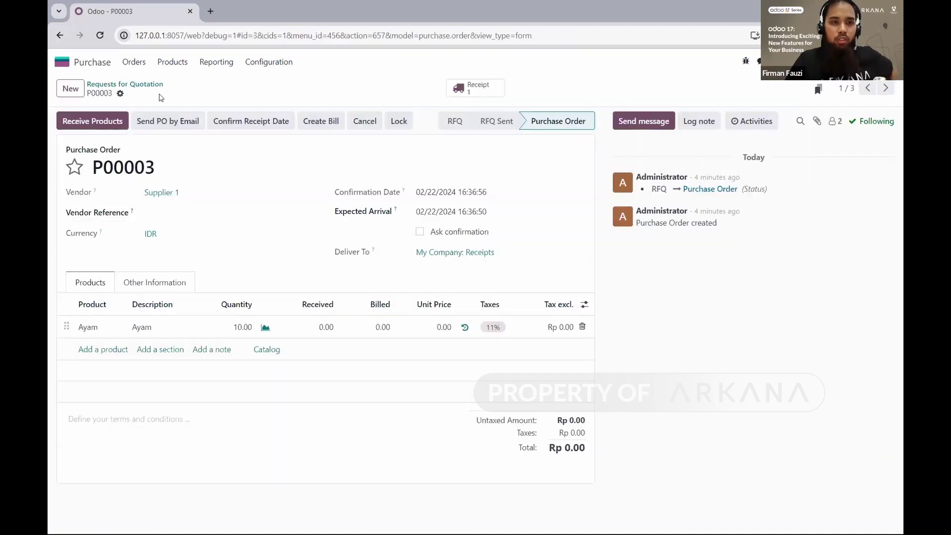
pyautogui.click(120, 94)
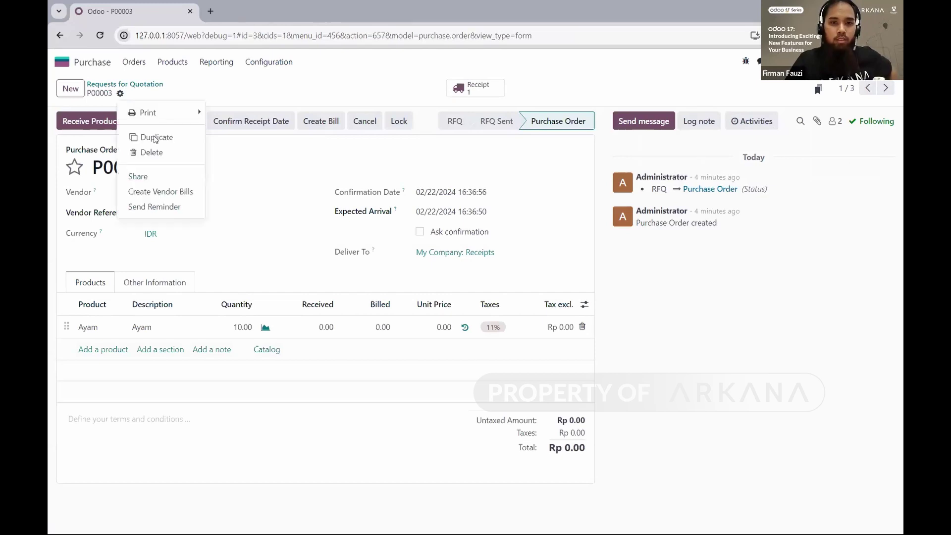
# Step: Confirm the duplicated purchase order and open its receipt
pyautogui.click(202, 126)
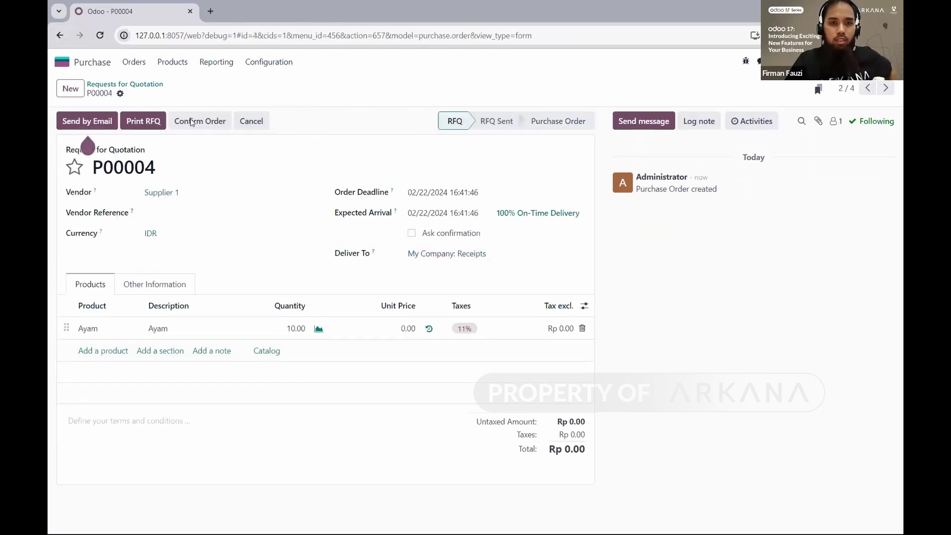
pyautogui.click(459, 89)
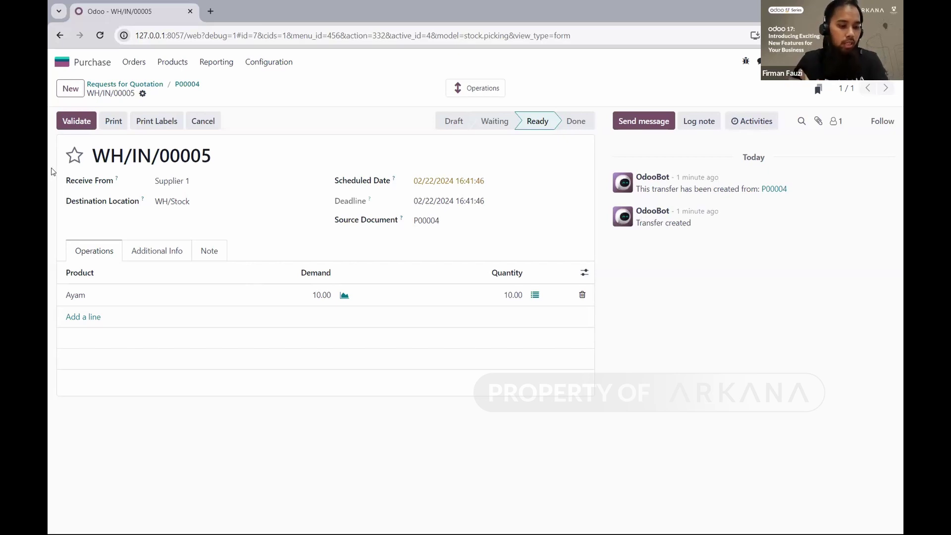
# Step: Switch to the Inventory app and open the Ayam product from the product list
pyautogui.click(62, 64)
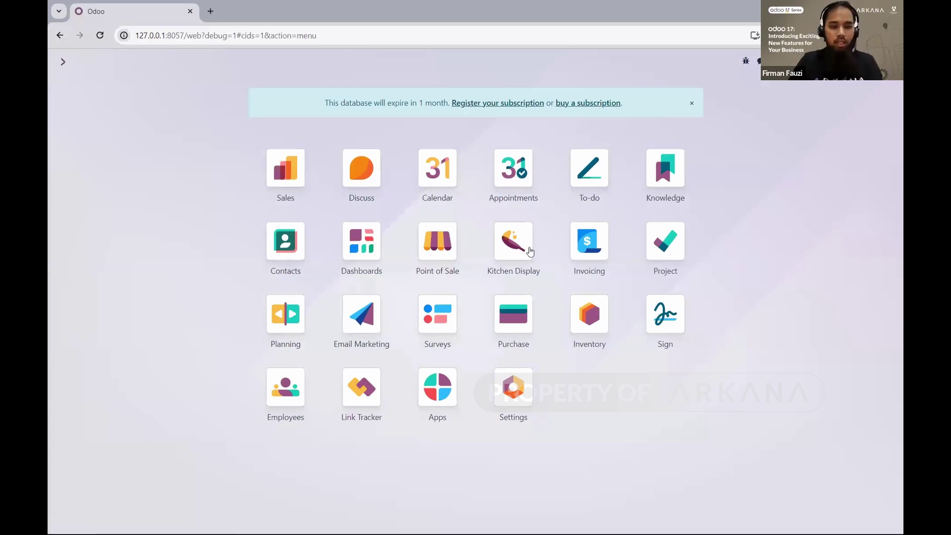
pyautogui.click(584, 321)
pyautogui.click(243, 61)
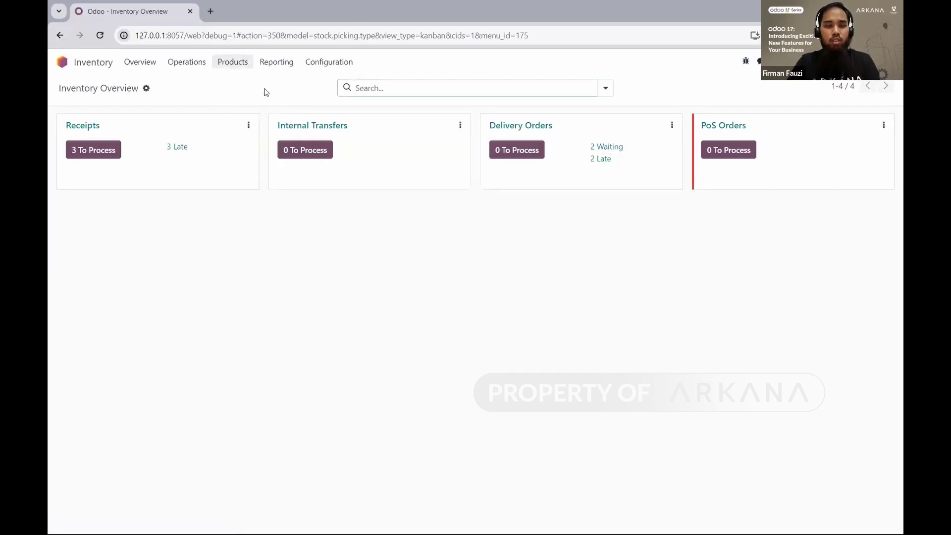
pyautogui.click(263, 83)
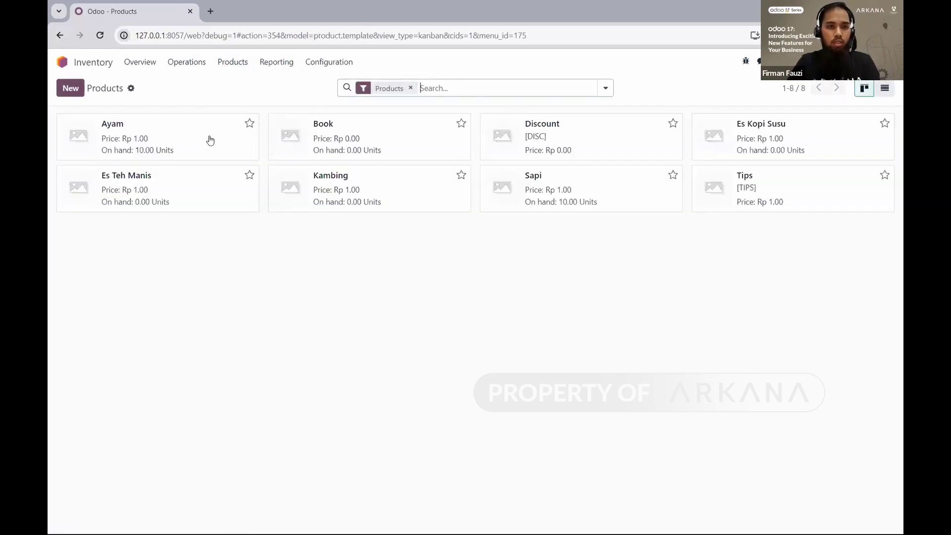
pyautogui.click(210, 140)
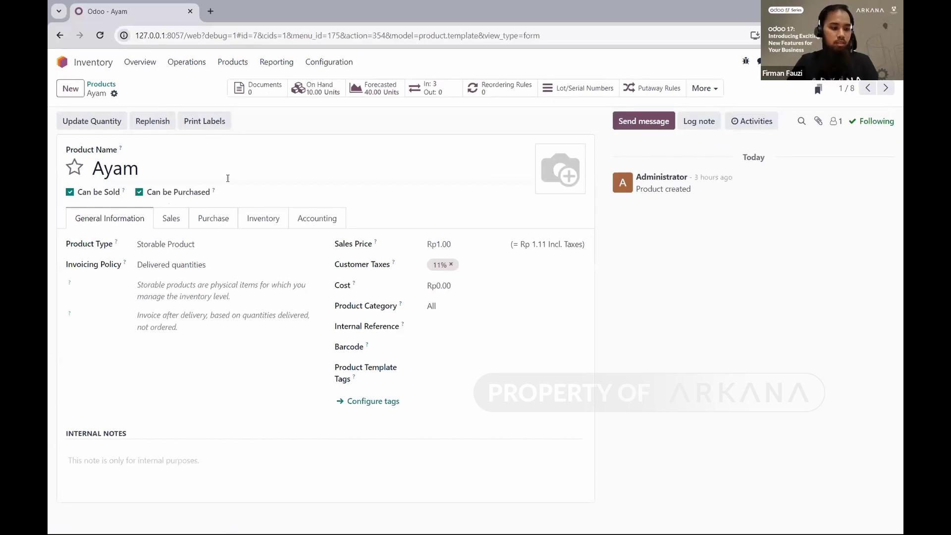
pyautogui.click(228, 177)
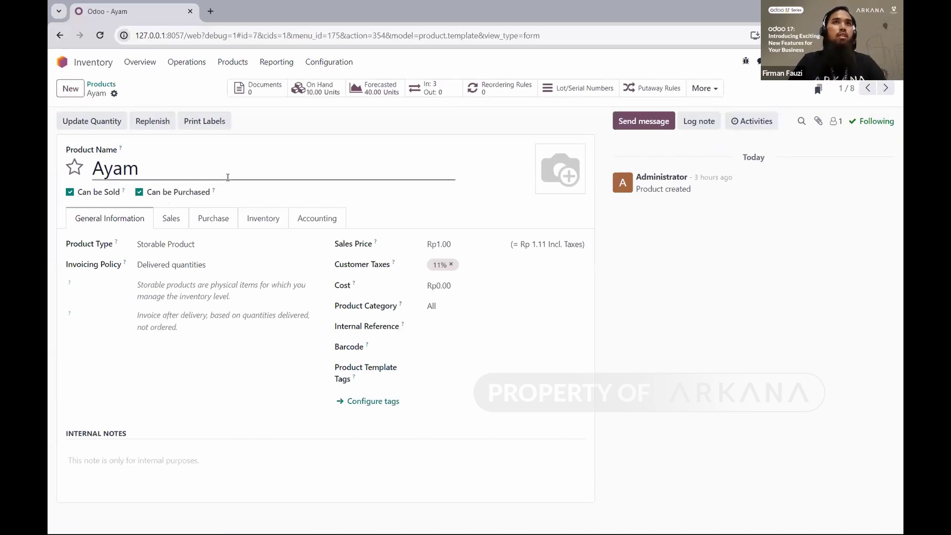
pyautogui.click(238, 241)
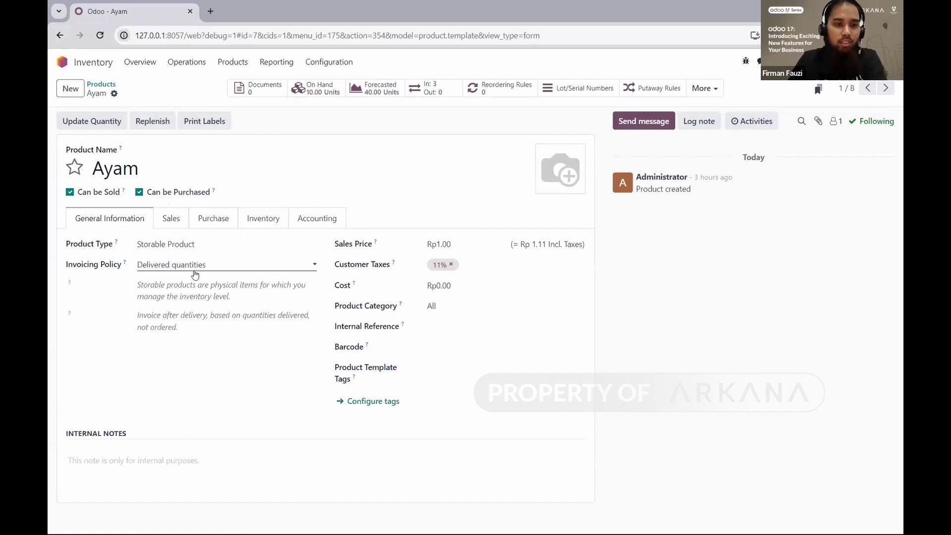
# Step: Add a custom property to the Ayam product and clear its default label
pyautogui.click(115, 95)
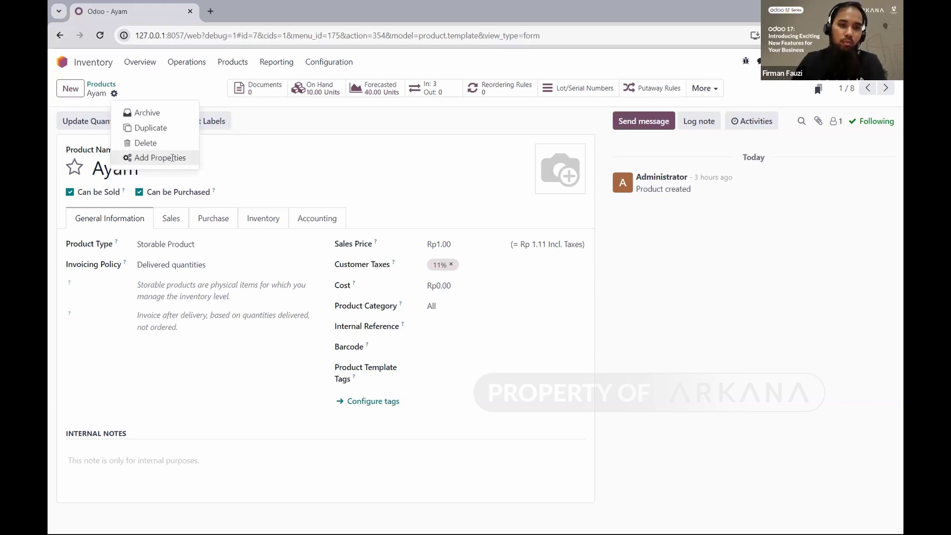
pyautogui.click(173, 158)
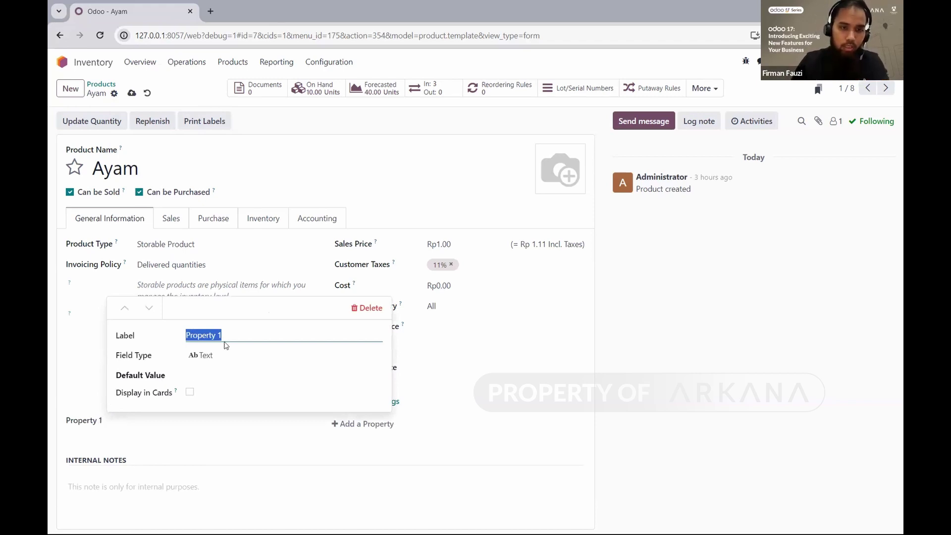
pyautogui.moveTo(221, 334); pyautogui.dragTo(229, 329)
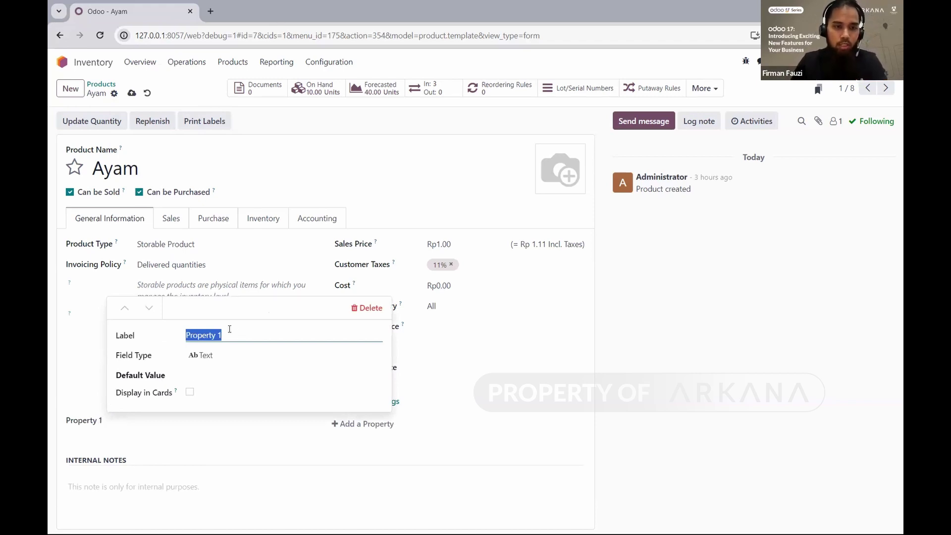
pyautogui.press('BackSpace')
pyautogui.write('Kj')
pyautogui.press('BackSpace')
pyautogui.press('BackSpace')
pyautogui.write('Berat')
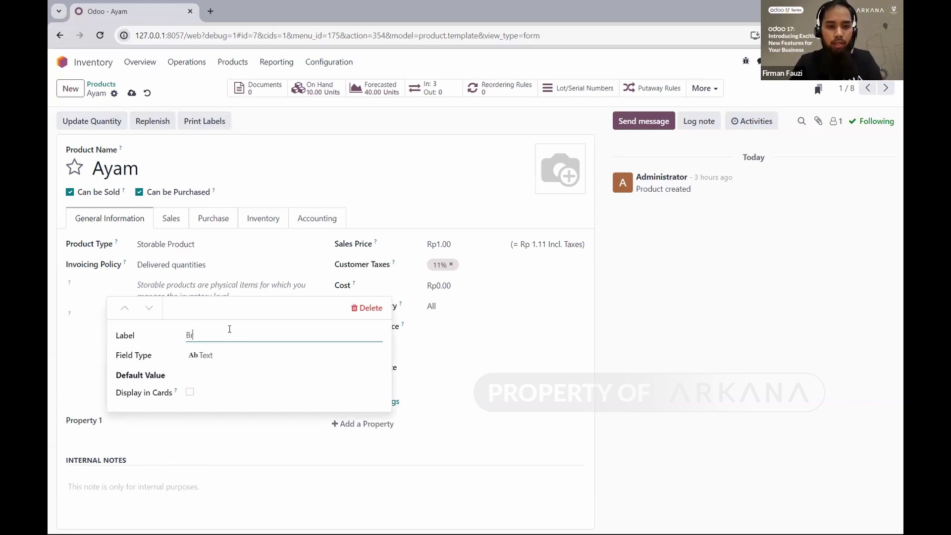
pyautogui.press('BackSpace')
pyautogui.press('BackSpace')
pyautogui.press('BackSpace')
pyautogui.press('BackSpace')
pyautogui.press('BackSpace')
pyautogui.write('Ka')
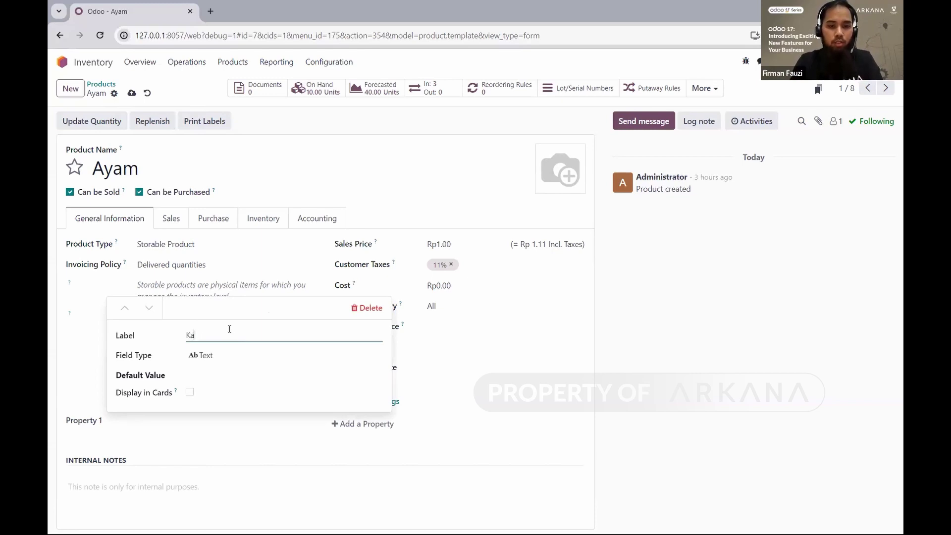
pyautogui.write('togoru')
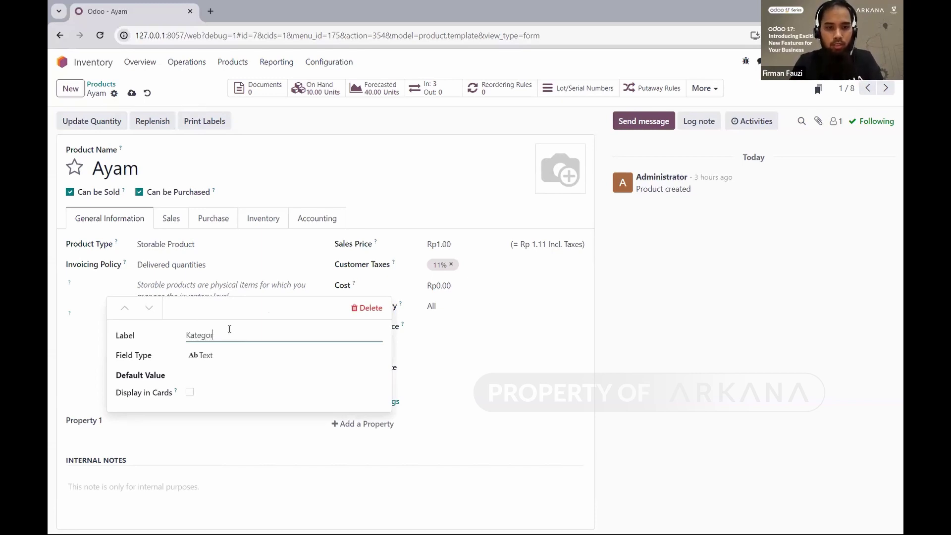
pyautogui.press('BackSpace')
pyautogui.press('BackSpace')
pyautogui.press('BackSpace')
pyautogui.press('BackSpace')
pyautogui.press('BackSpace')
pyautogui.press('BackSpace')
pyautogui.press('BackSpace')
pyautogui.press('BackSpace')
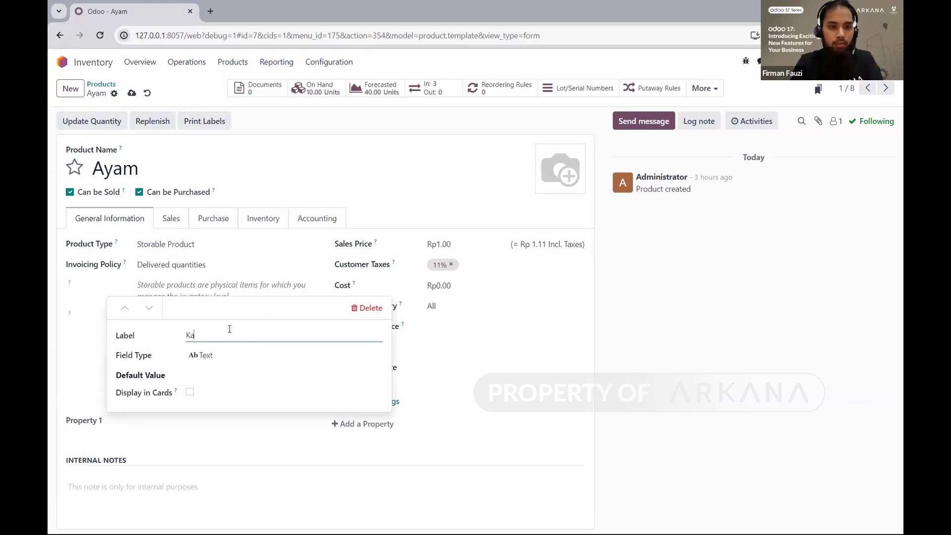
# Step: Label the new property Brand
pyautogui.write('Brand')
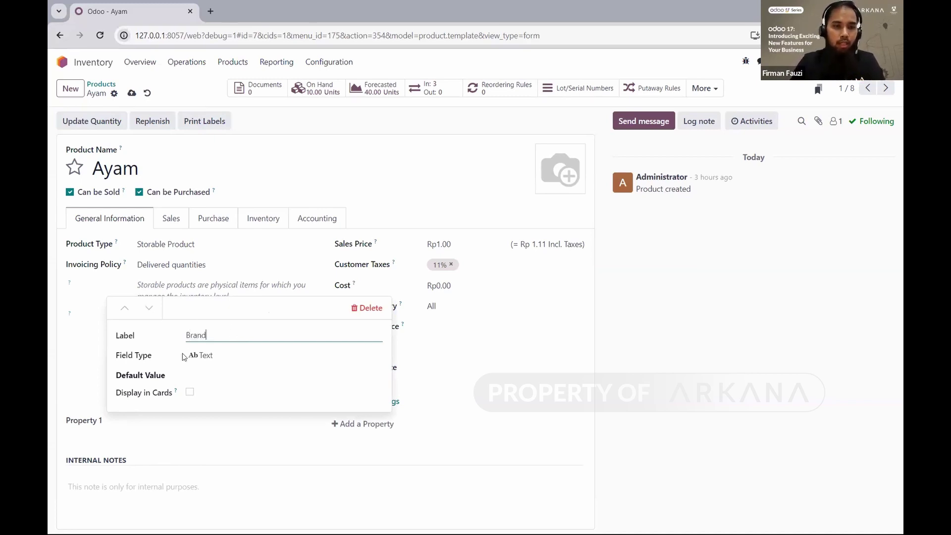
# Step: Try the field types Checkbox, Integer, Decimal and Date in turn on the Brand property
pyautogui.click(238, 361)
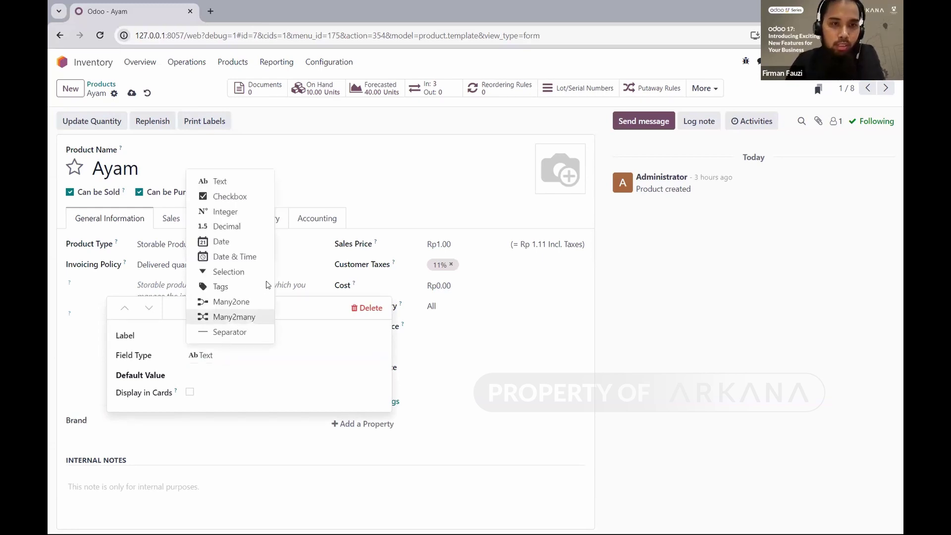
pyautogui.click(241, 201)
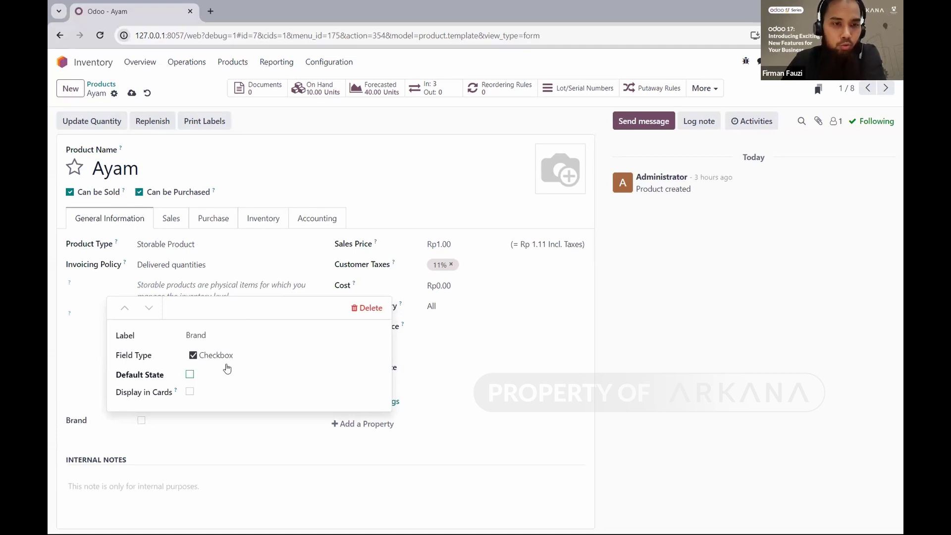
pyautogui.click(243, 362)
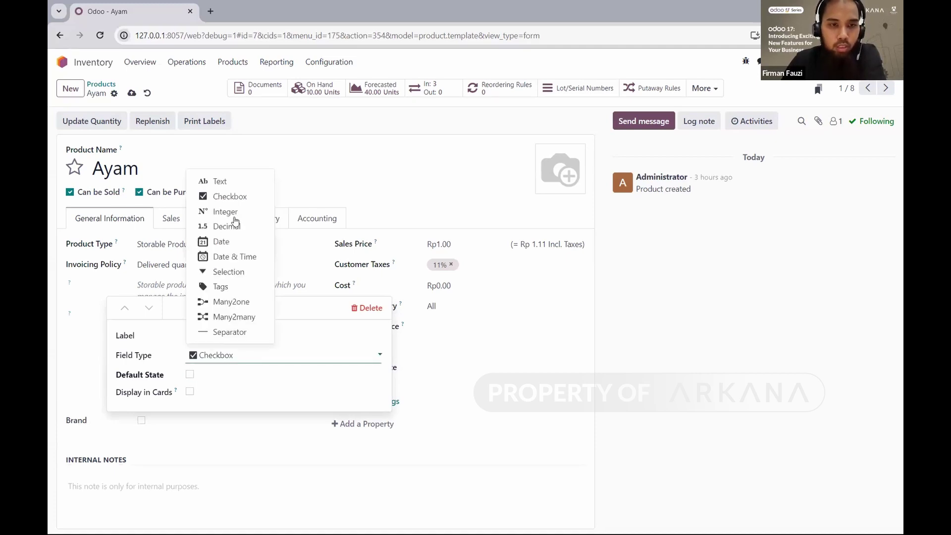
pyautogui.click(236, 217)
pyautogui.click(218, 355)
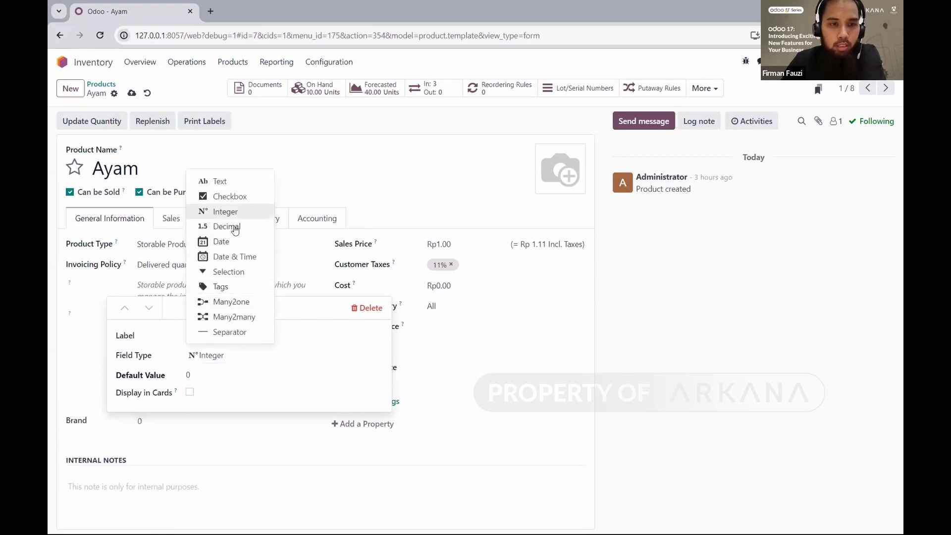
pyautogui.click(235, 227)
pyautogui.click(228, 355)
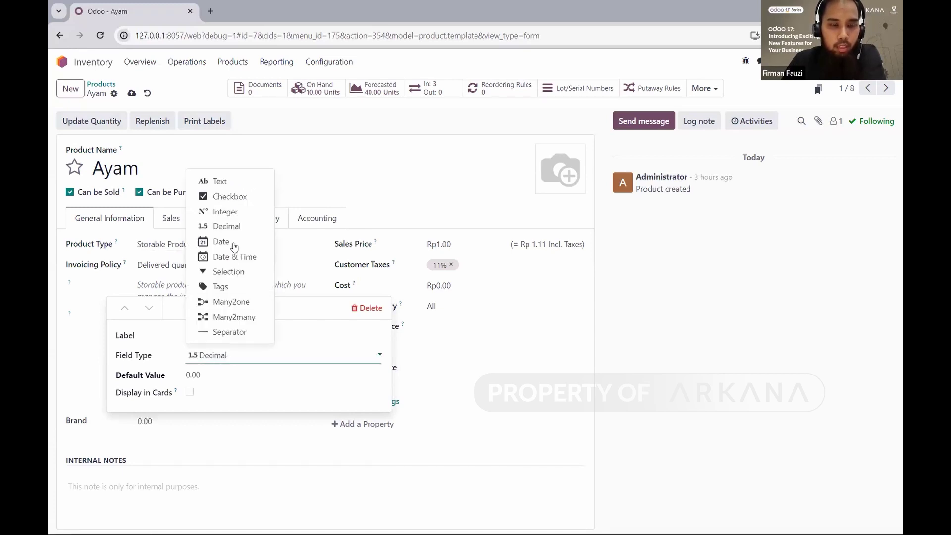
pyautogui.click(230, 242)
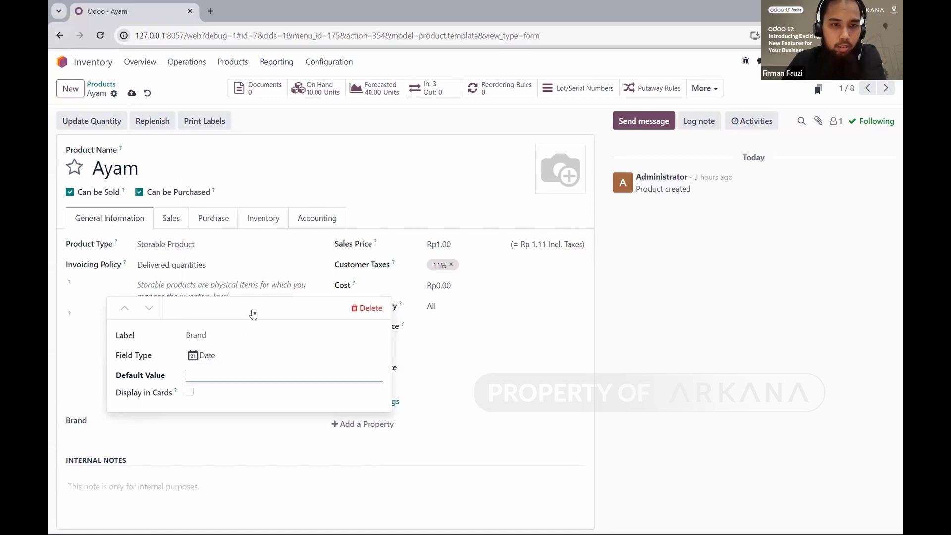
# Step: Pick a default date for the Brand property and clear it again
pyautogui.click(250, 375)
pyautogui.click(242, 266)
pyautogui.tripleClick(181, 375)
pyautogui.press('BackSpace')
# Step: Set the Brand property's field type to Date & Time with the default value 02/13/2024 16:00:00
pyautogui.click(235, 364)
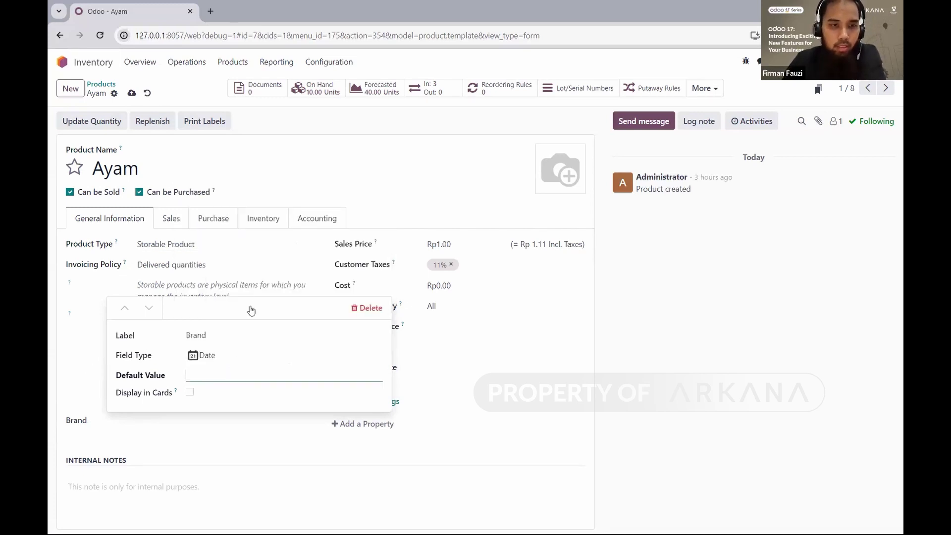
pyautogui.click(250, 259)
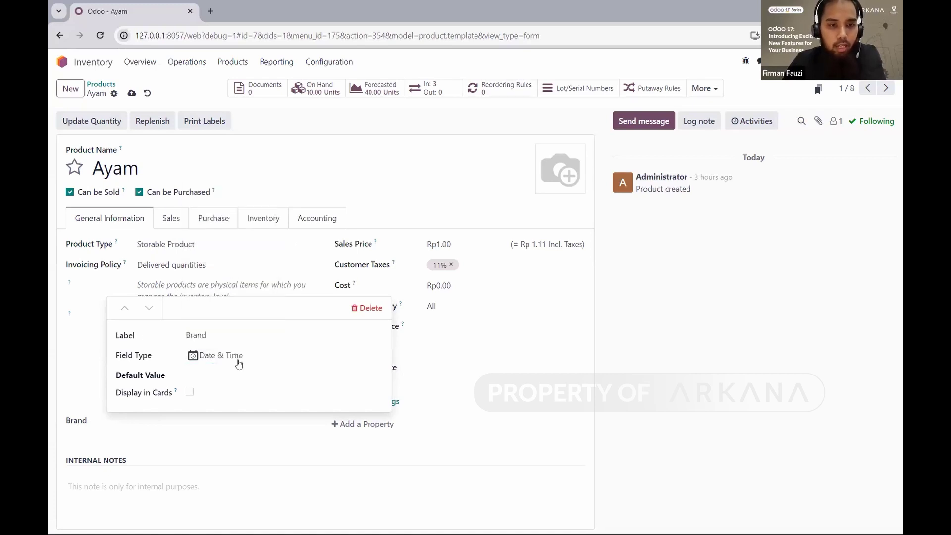
pyautogui.click(224, 375)
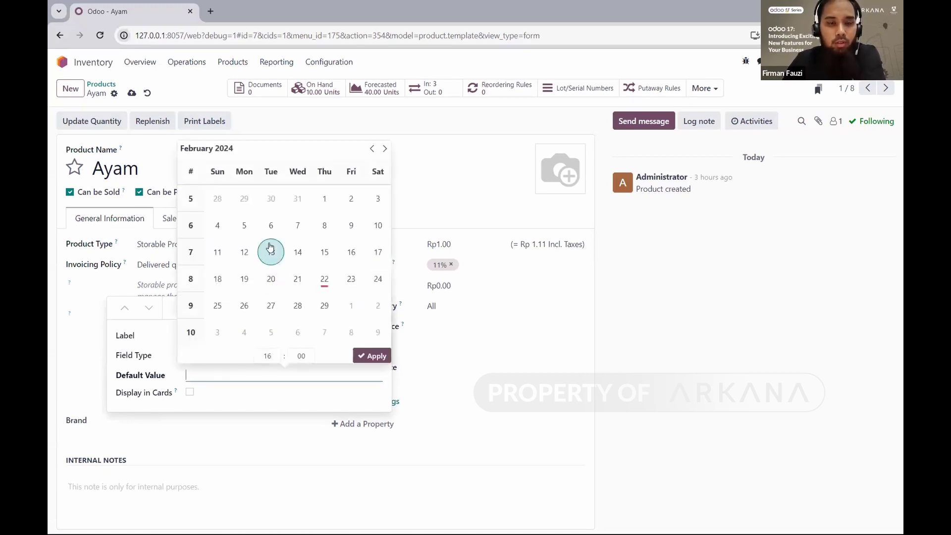
pyautogui.click(271, 252)
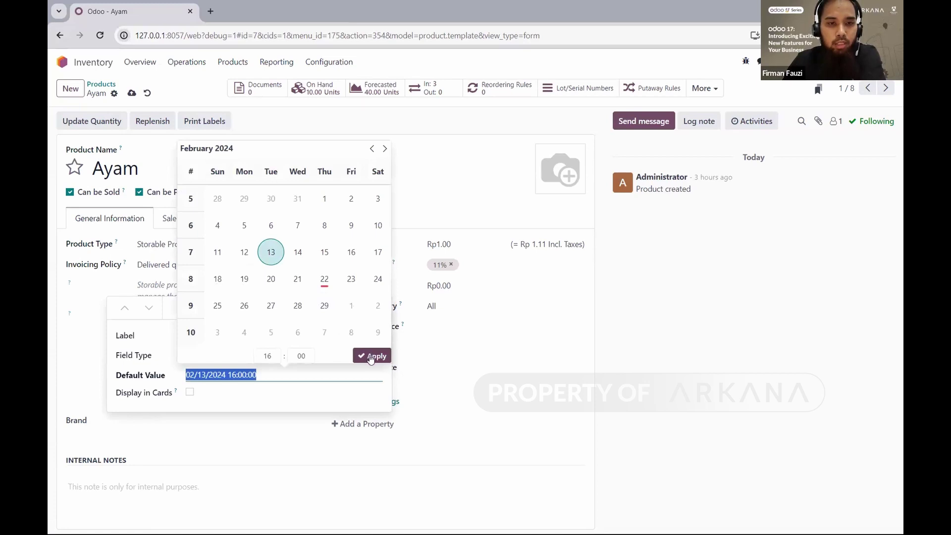
pyautogui.click(372, 356)
pyautogui.click(276, 372)
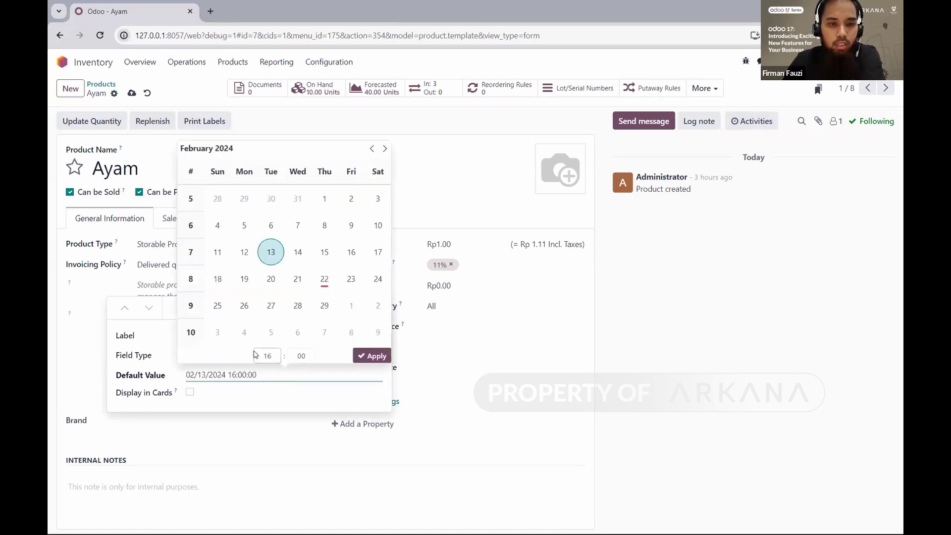
pyautogui.click(372, 356)
# Step: Clear the Brand property's default date and time, and empty the Brand value on the product form
pyautogui.tripleClick(260, 380)
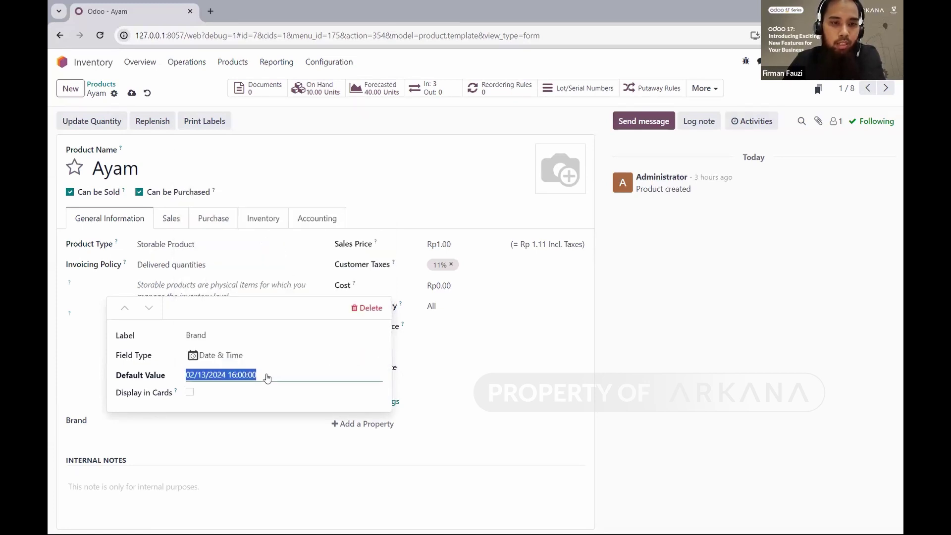
pyautogui.press('BackSpace')
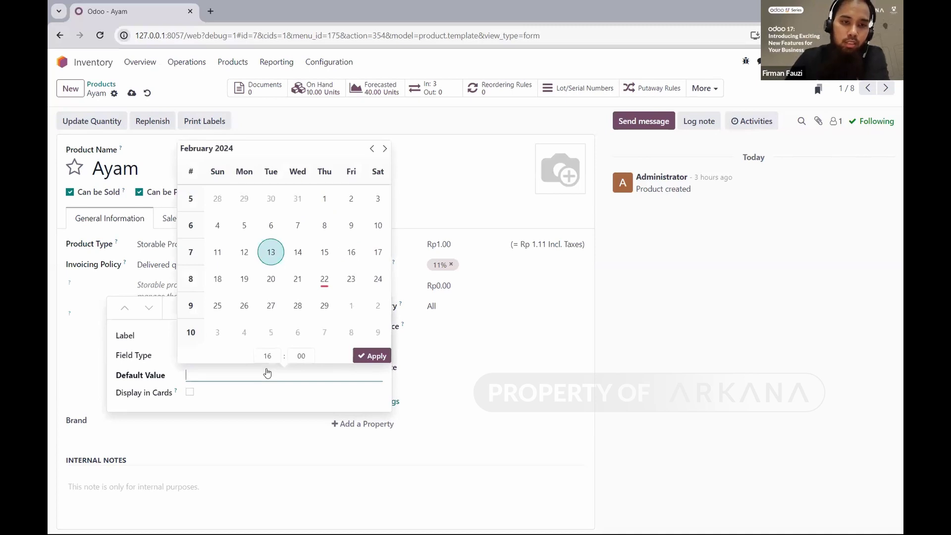
pyautogui.click(442, 142)
pyautogui.tripleClick(225, 424)
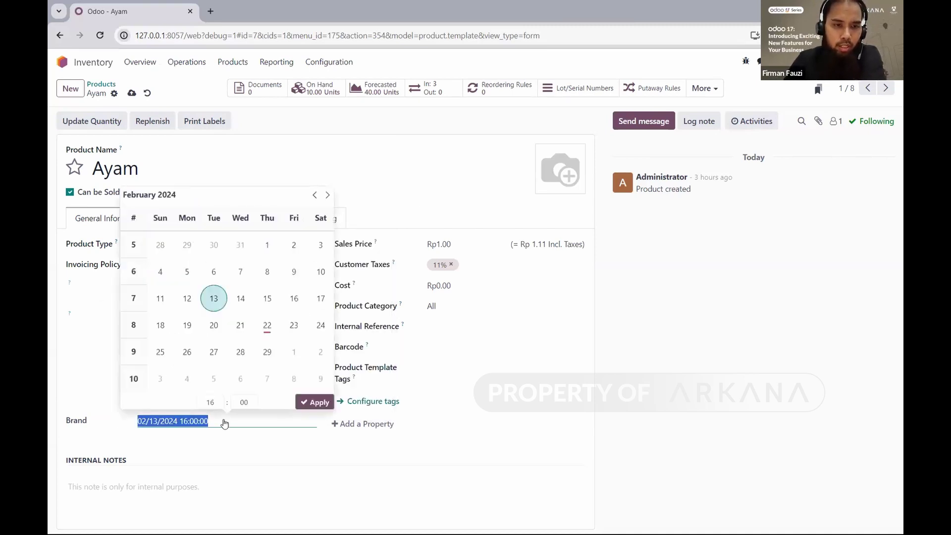
pyautogui.press('BackSpace')
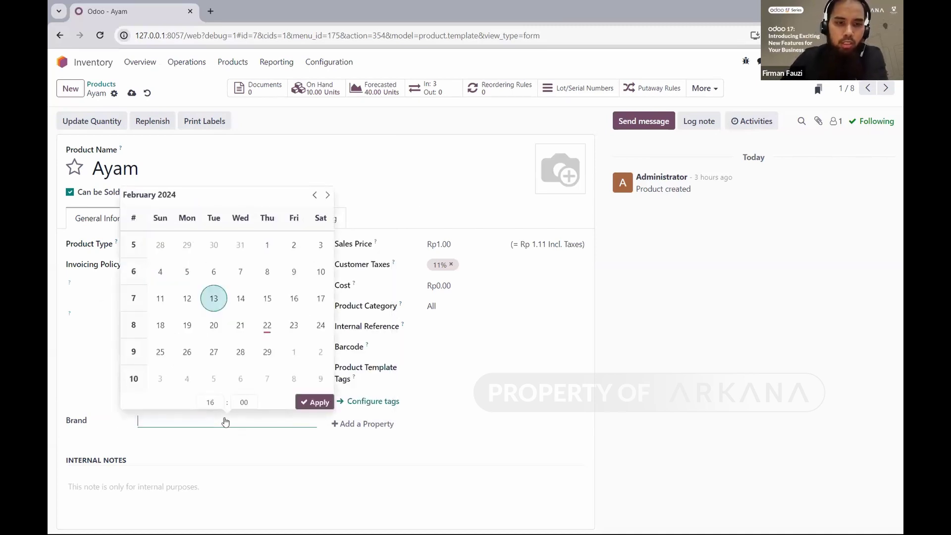
# Step: Reopen the Brand property's definition and set its field type to Selection
pyautogui.click(101, 420)
pyautogui.click(232, 358)
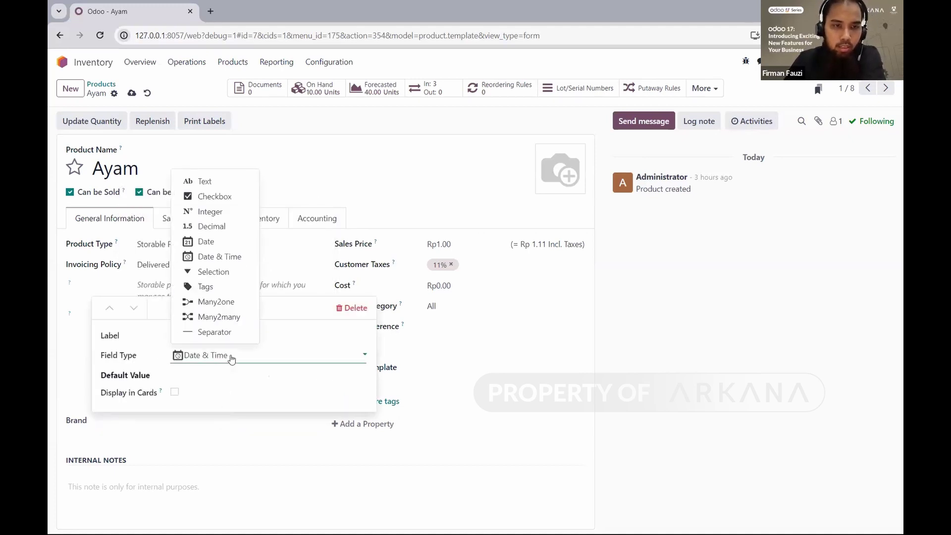
pyautogui.click(228, 273)
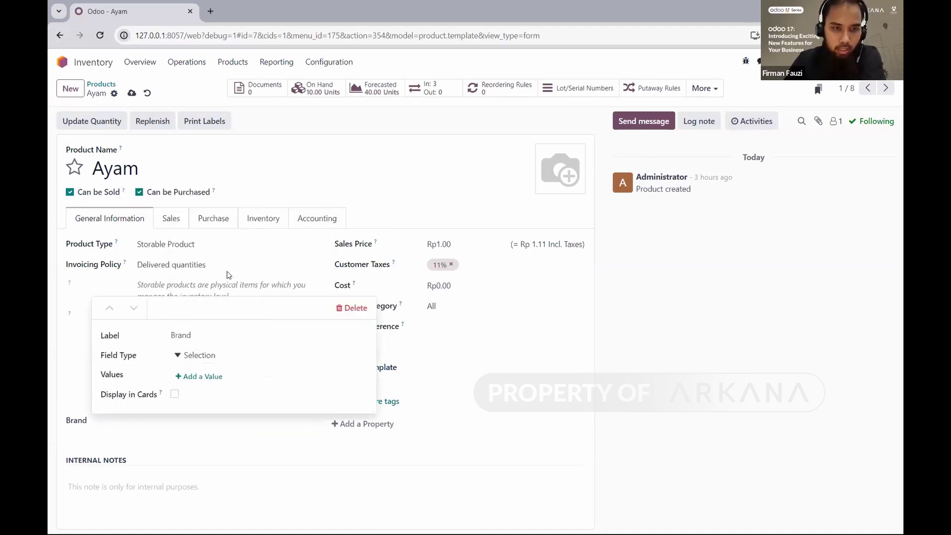
# Step: Add an empty selection value to the Brand property, and change its field type to Many2one
pyautogui.click(212, 377)
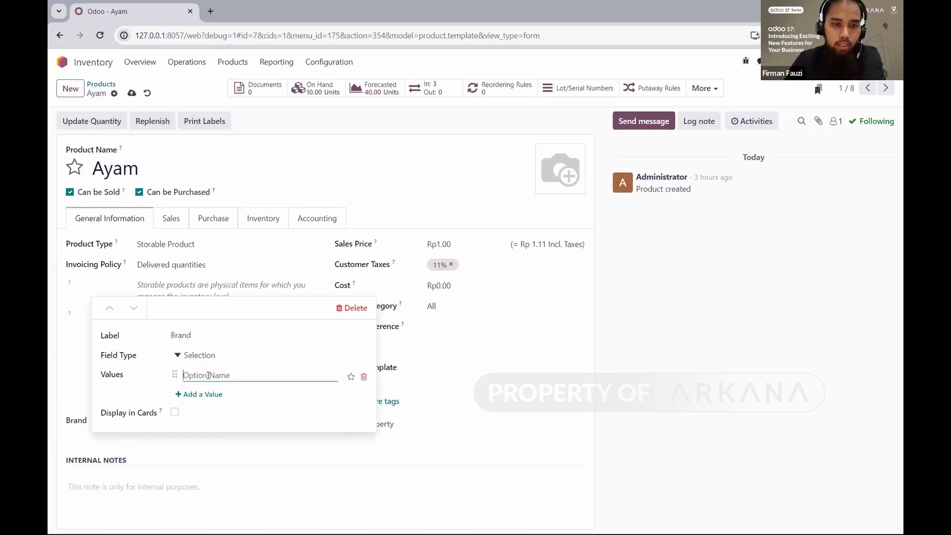
pyautogui.click(203, 355)
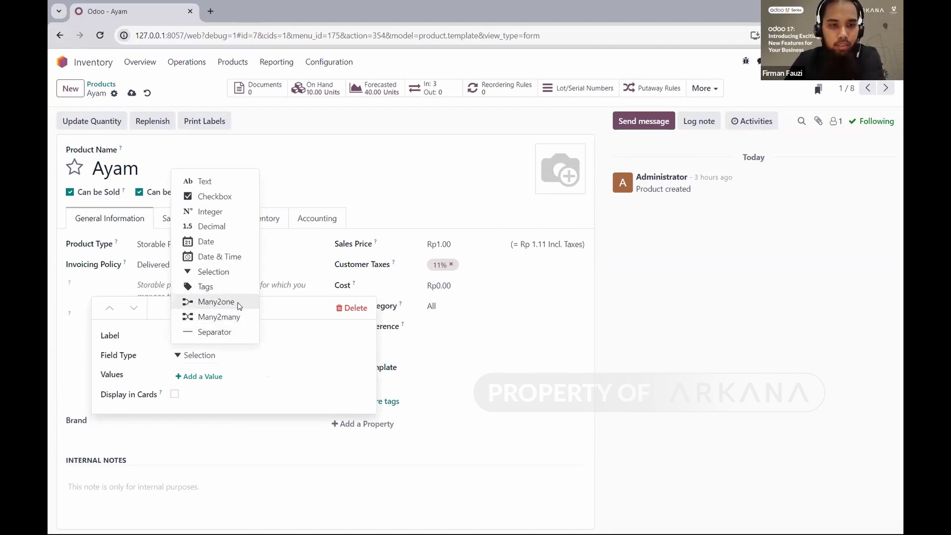
pyautogui.press('Return')
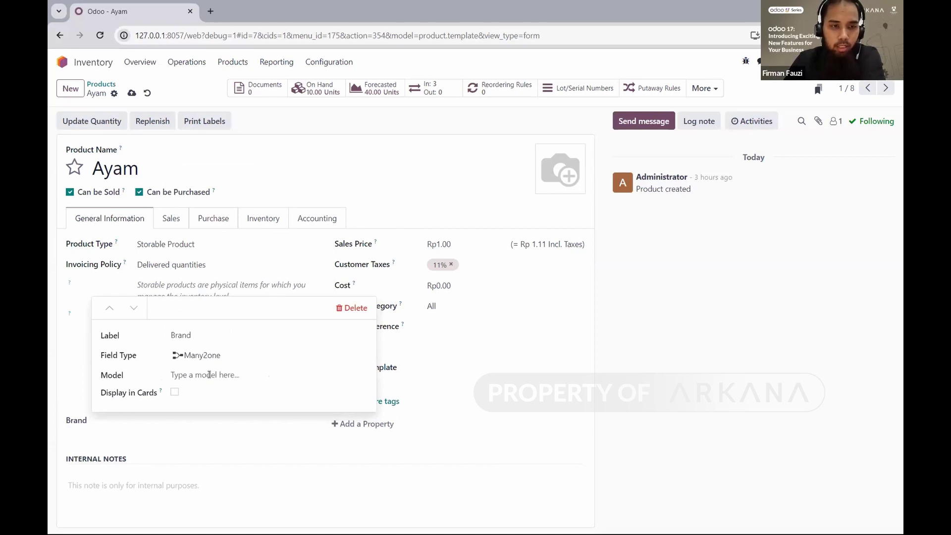
# Step: Choose Analytic Account as the Brand property's model, and replace it with Companies
pyautogui.click(209, 375)
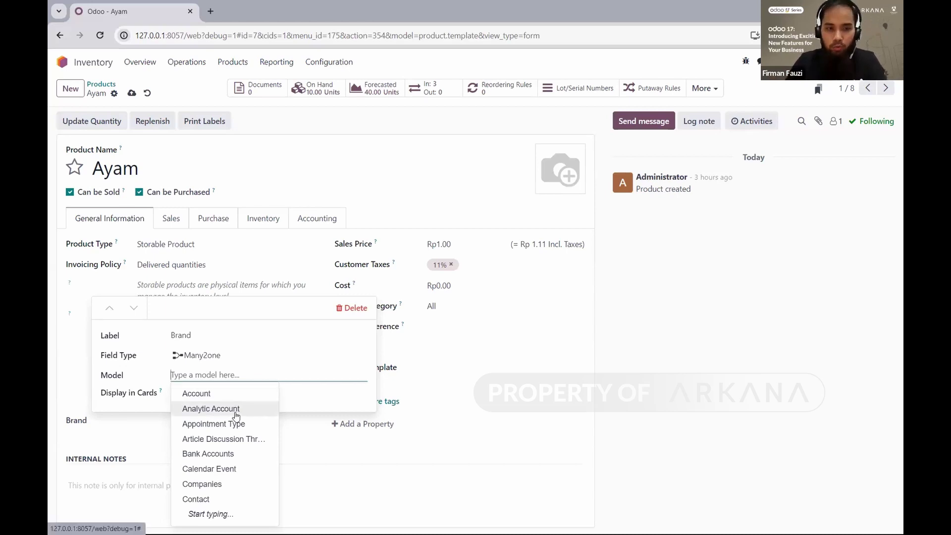
pyautogui.click(255, 403)
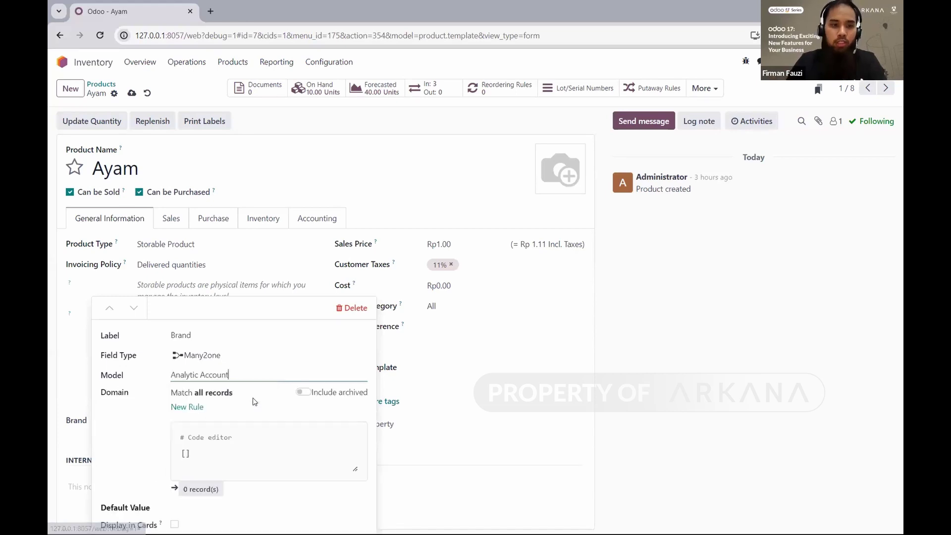
pyautogui.press('Down')
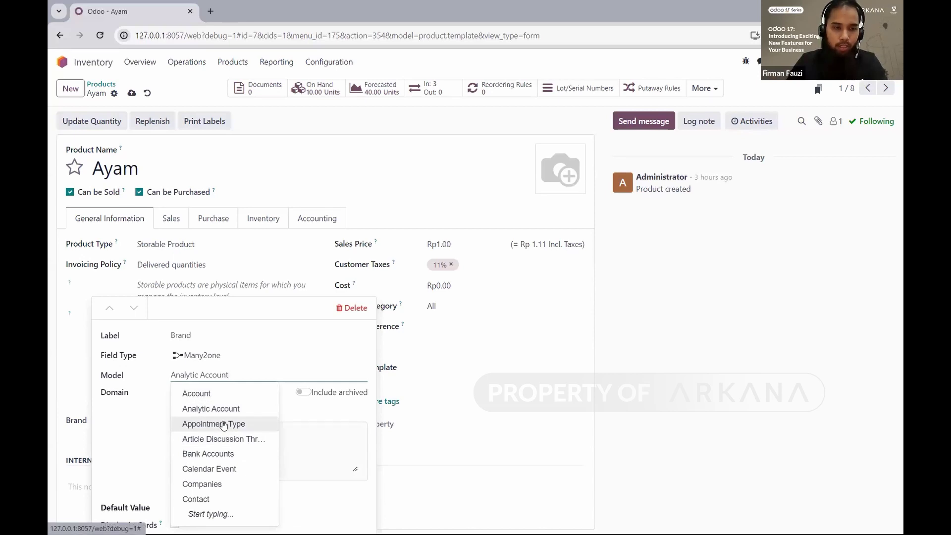
pyautogui.press('Down')
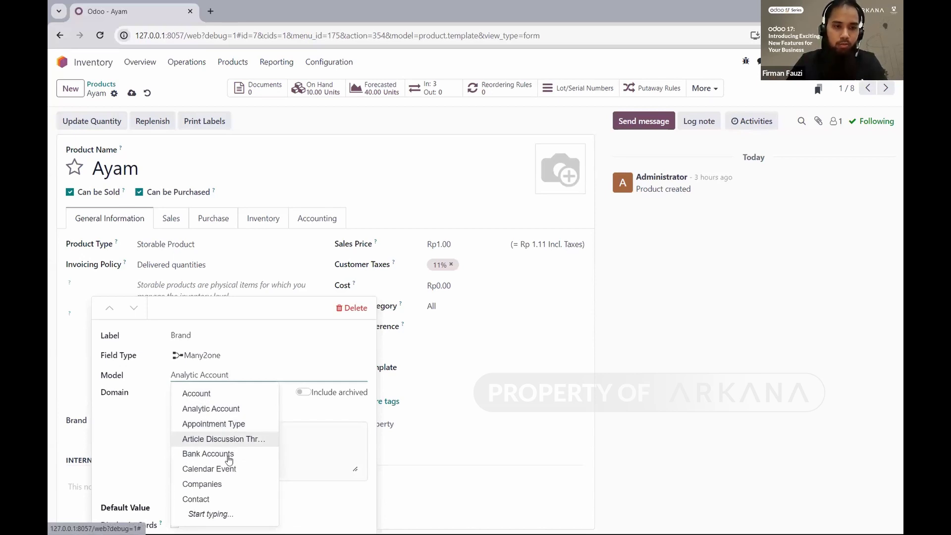
pyautogui.press('Down')
pyautogui.press('Down')
pyautogui.press('Down')
pyautogui.press('Return')
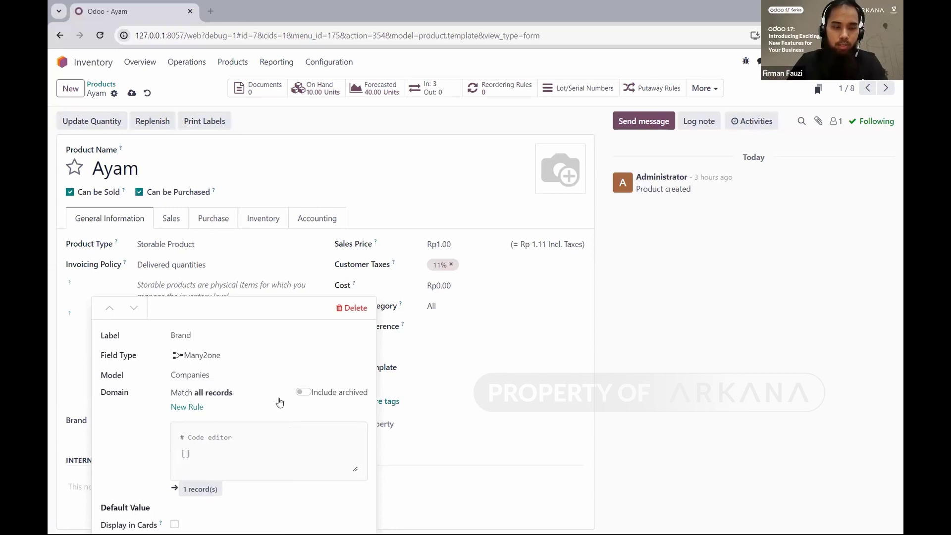
# Step: Close the Brand property's definition, reopen it to review the available field types, and close it again
pyautogui.click(97, 426)
pyautogui.press('Escape')
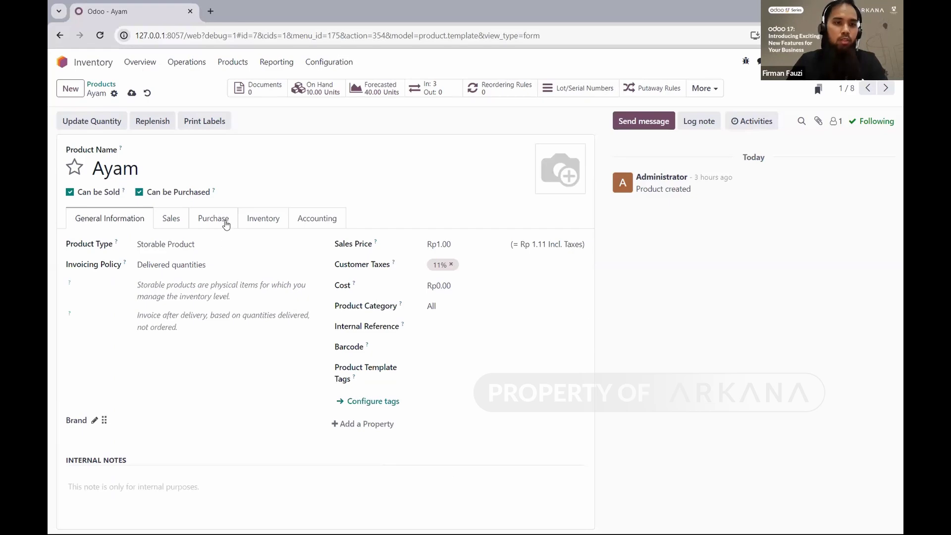
pyautogui.click(267, 223)
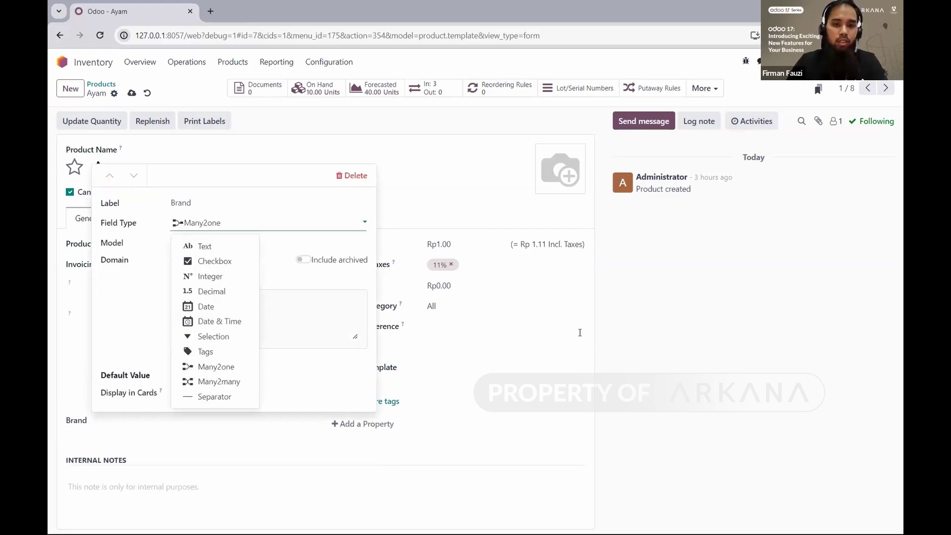
pyautogui.press('Escape')
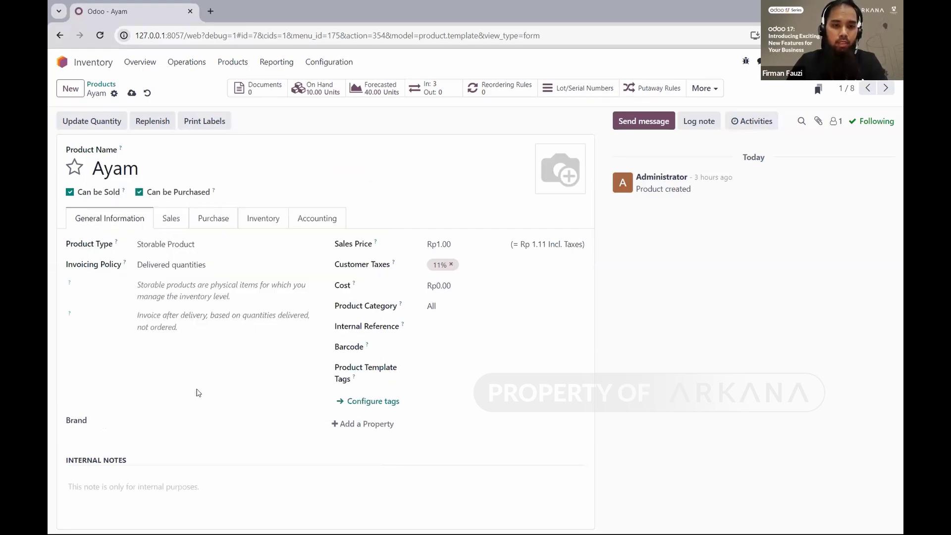
pyautogui.moveTo(58, 411); pyautogui.dragTo(113, 418)
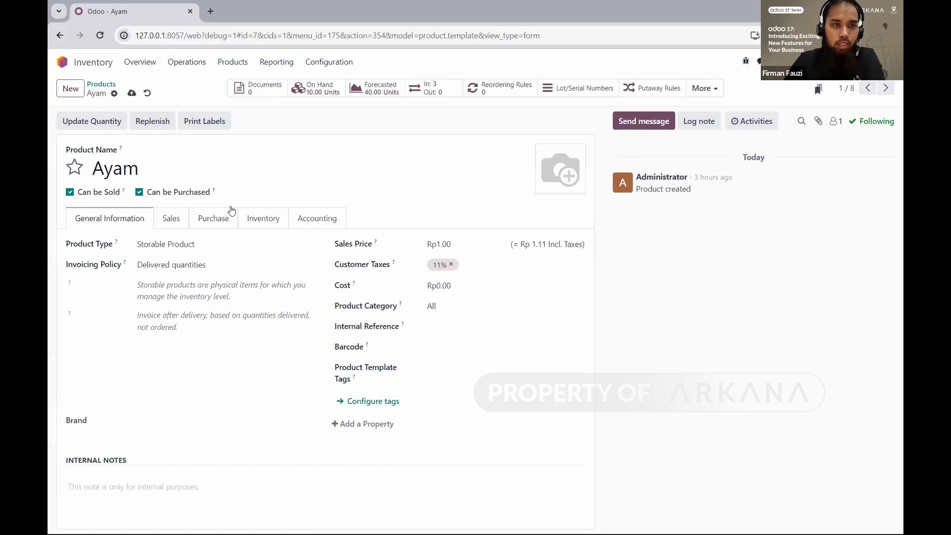
# Step: Return to the products overview, show it as a list, and check the optional columns for the Brand property
pyautogui.click(101, 84)
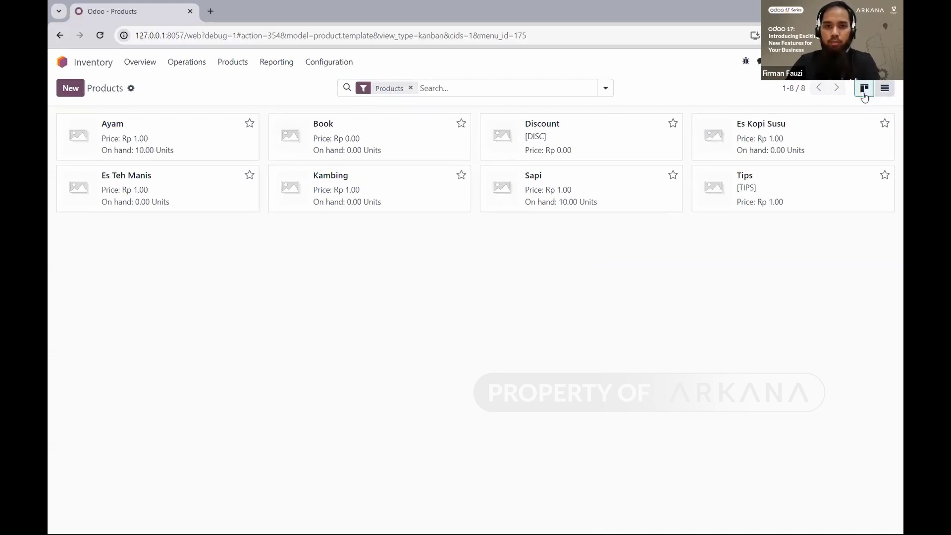
pyautogui.click(884, 88)
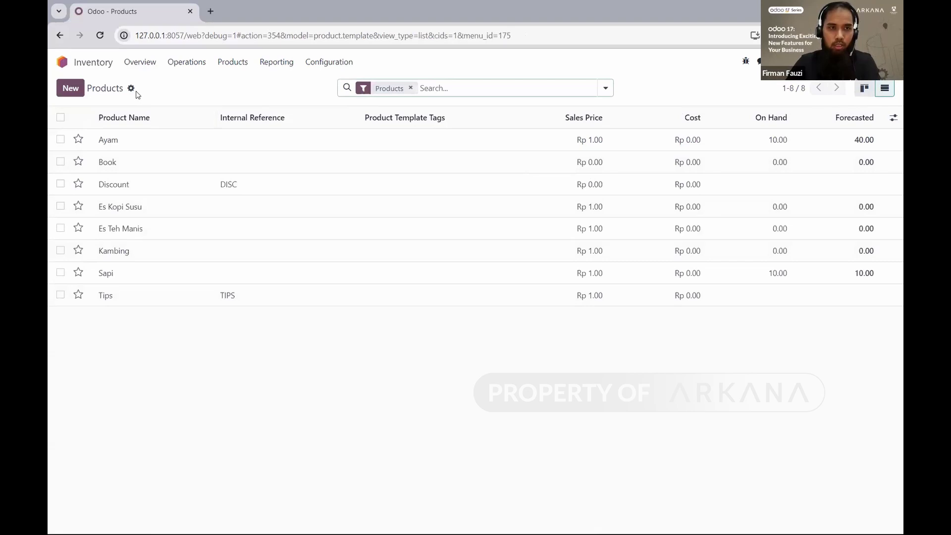
pyautogui.click(893, 119)
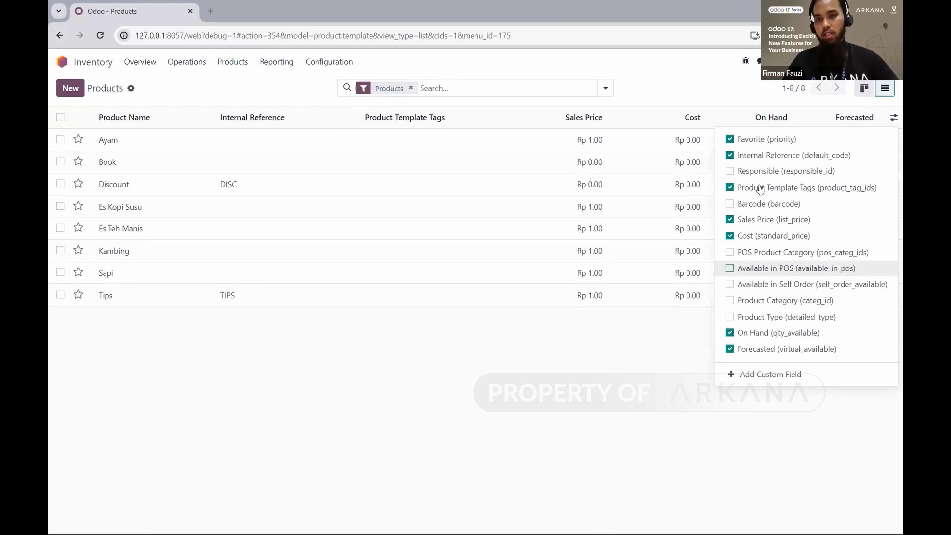
pyautogui.click(411, 191)
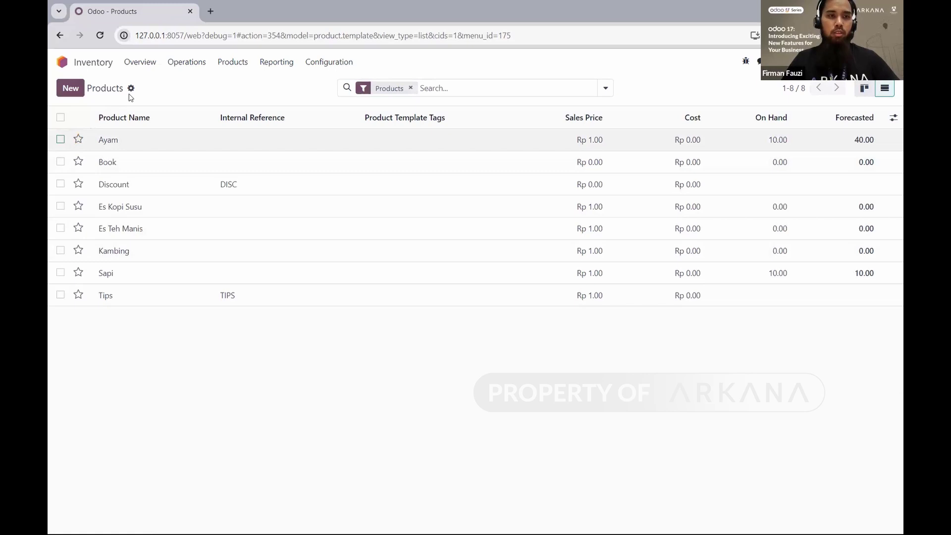
# Step: Search the exportable fields of the Ayam product for "brand", clear the search, and close the export dialog without exporting
pyautogui.click(60, 139)
pyautogui.click(528, 89)
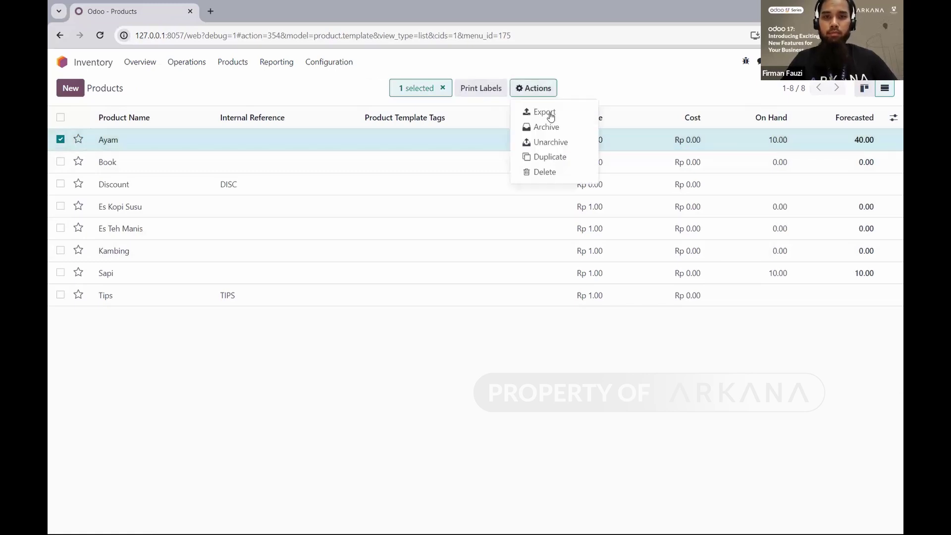
pyautogui.click(545, 112)
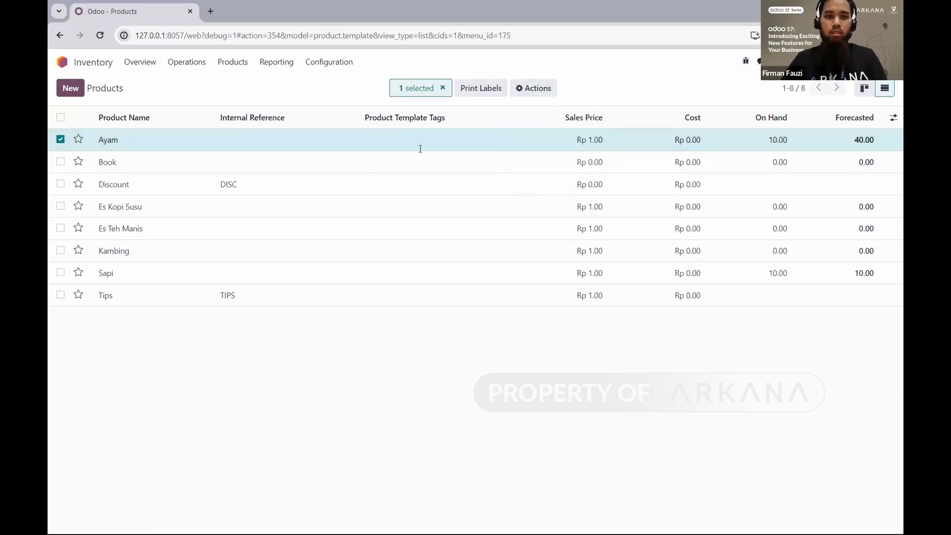
pyautogui.click(425, 149)
pyautogui.write('brand')
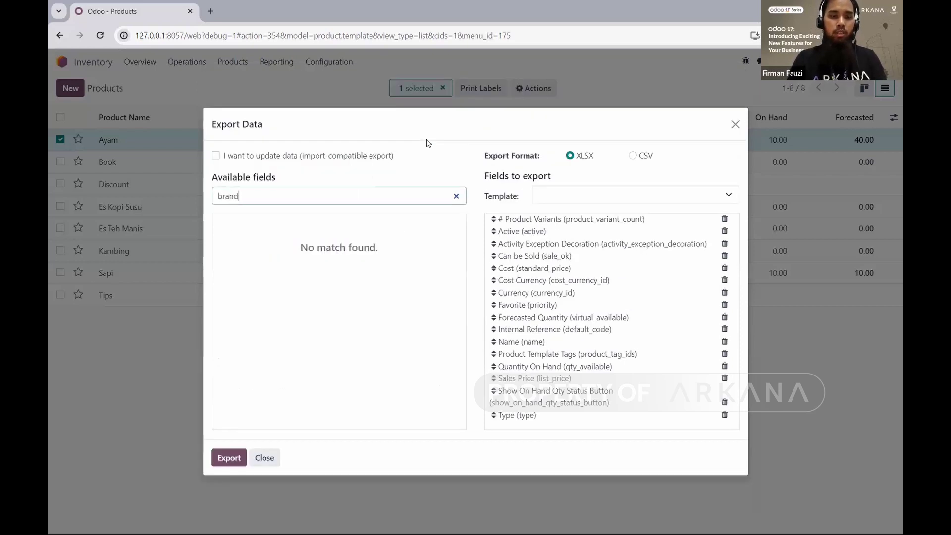
pyautogui.press('BackSpace')
pyautogui.press('BackSpace')
pyautogui.press('BackSpace')
pyautogui.press('BackSpace')
pyautogui.press('BackSpace')
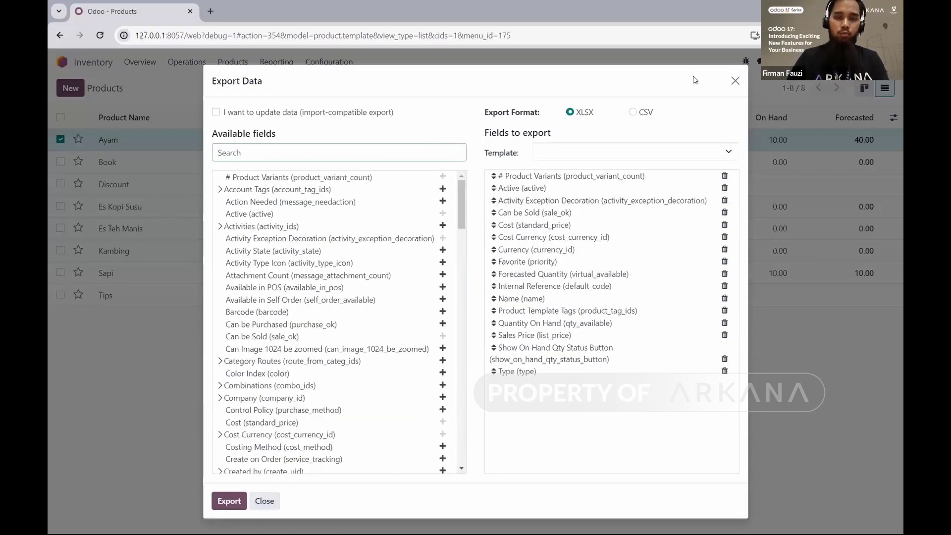
pyautogui.click(736, 82)
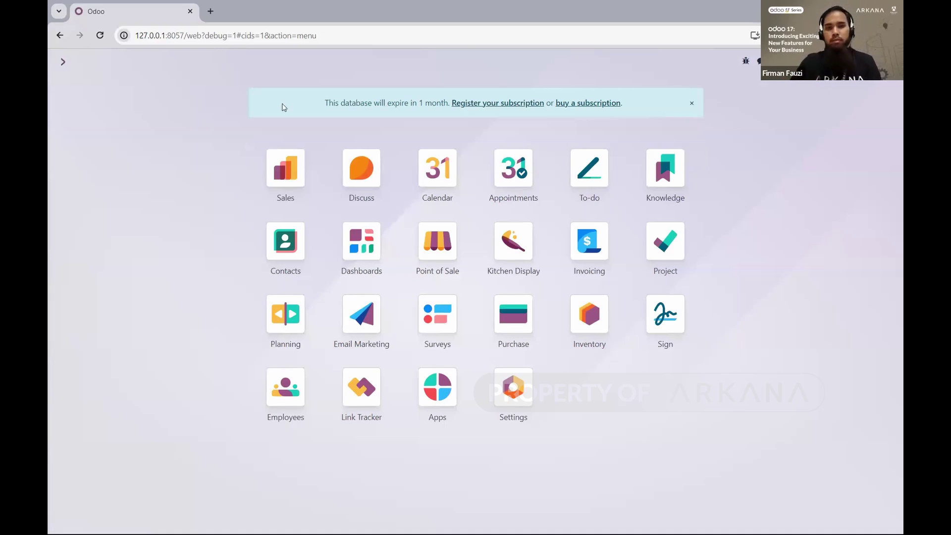
# Step: Open the Locations stock report in the Inventory app
pyautogui.click(593, 325)
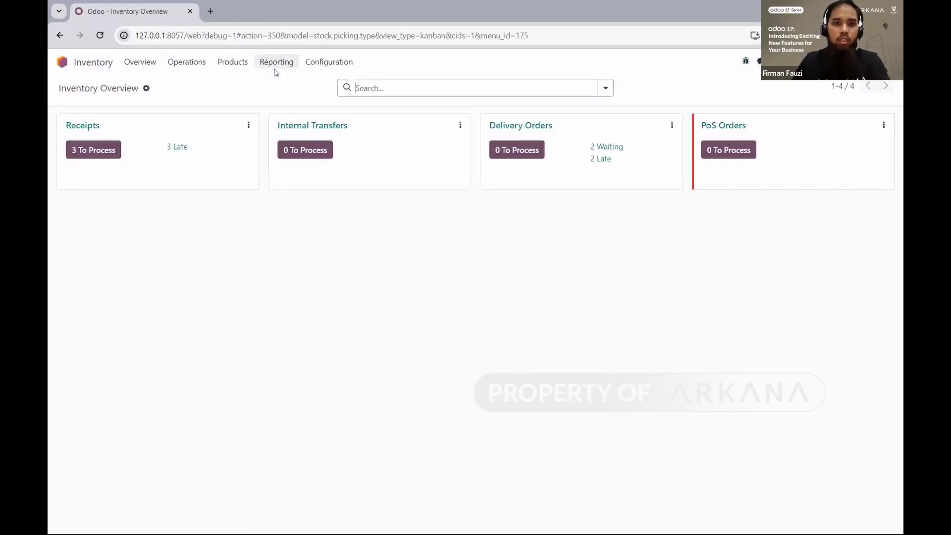
pyautogui.click(276, 72)
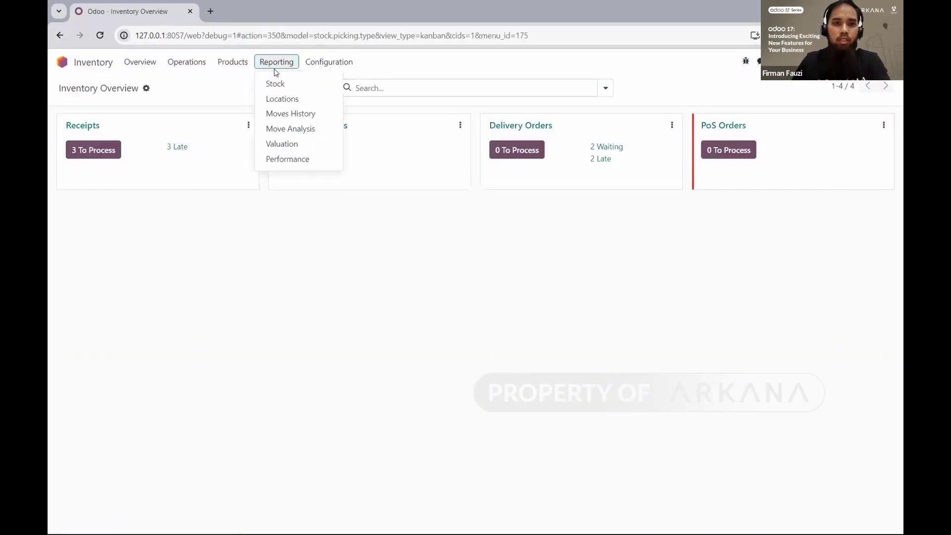
pyautogui.press('Right')
pyautogui.press('Down')
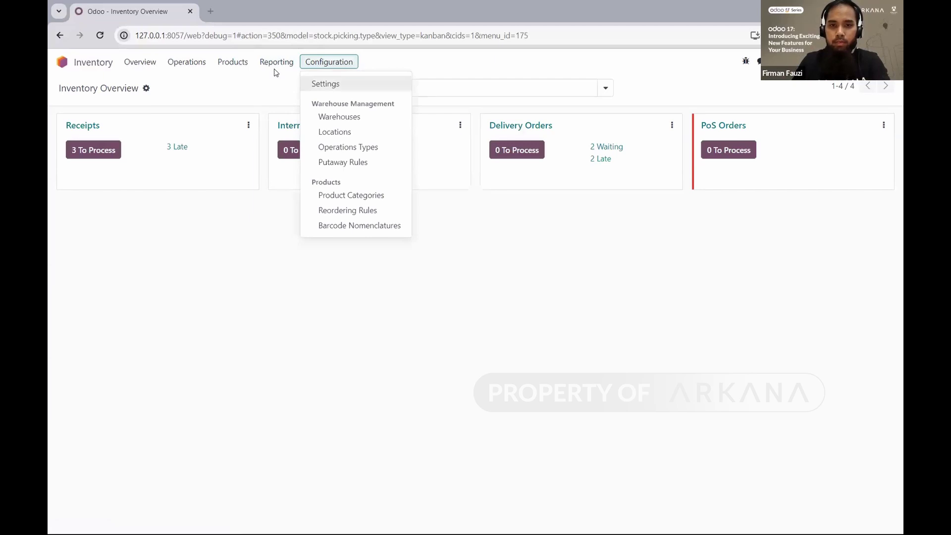
pyautogui.click(688, 253)
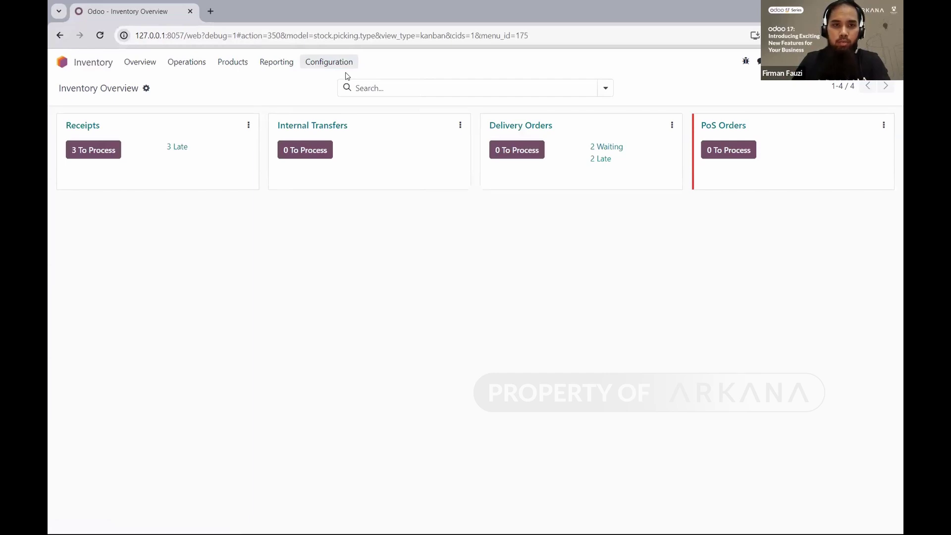
pyautogui.click(270, 70)
pyautogui.click(419, 246)
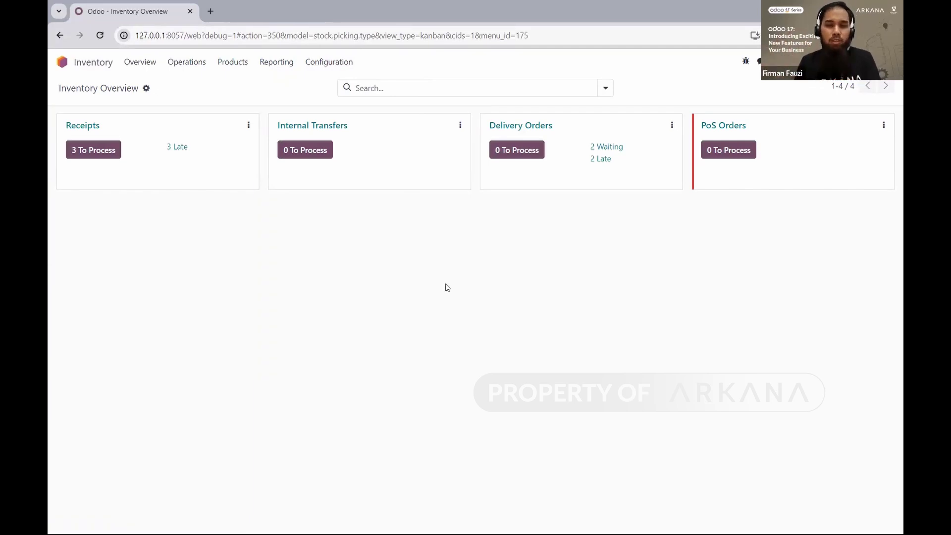
pyautogui.click(295, 63)
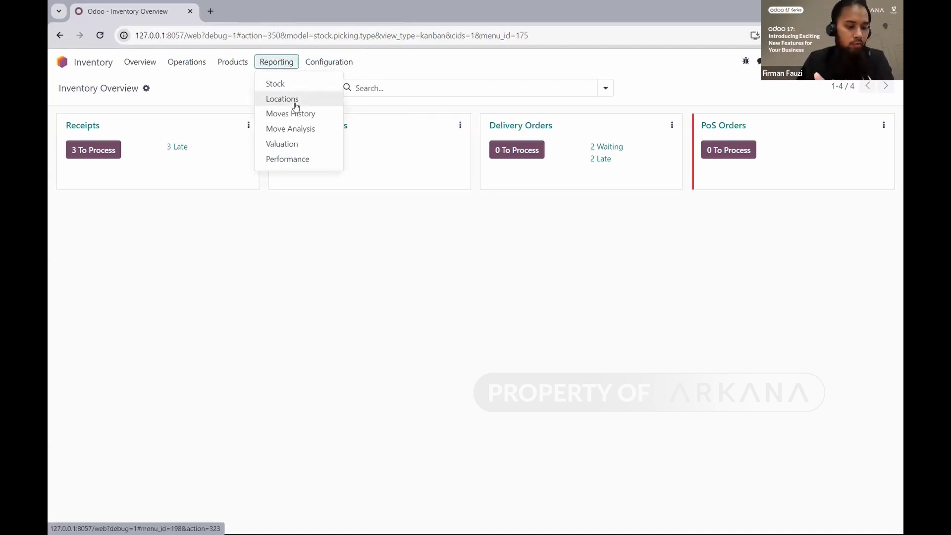
pyautogui.click(295, 104)
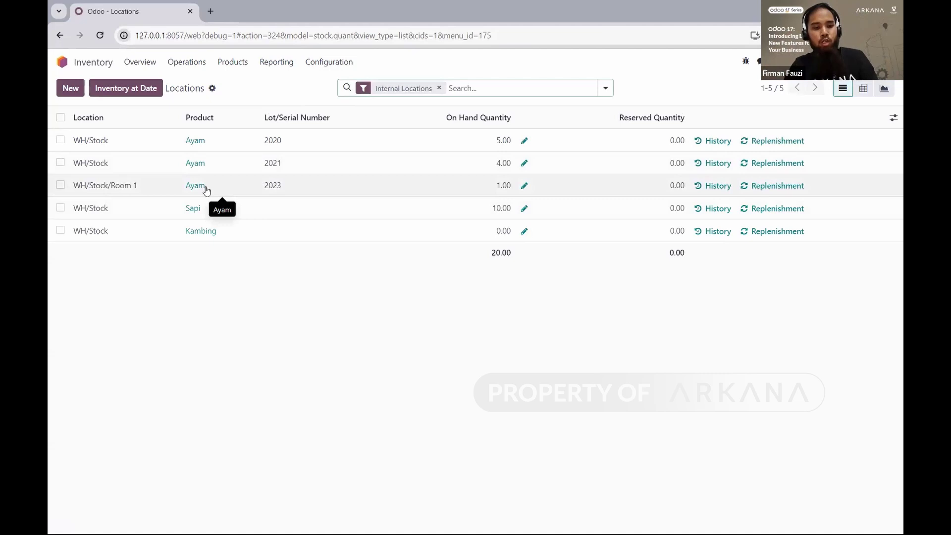
# Step: Switch to the Odoo window at 127.0.0.1:8056 and close the Detailed Operations dialog of receipt WH/IN/00011
pyautogui.hotkey('alt', 'Tab')
pyautogui.hotkey('alt', 'Tab')
pyautogui.hotkey('alt', 'Tab')
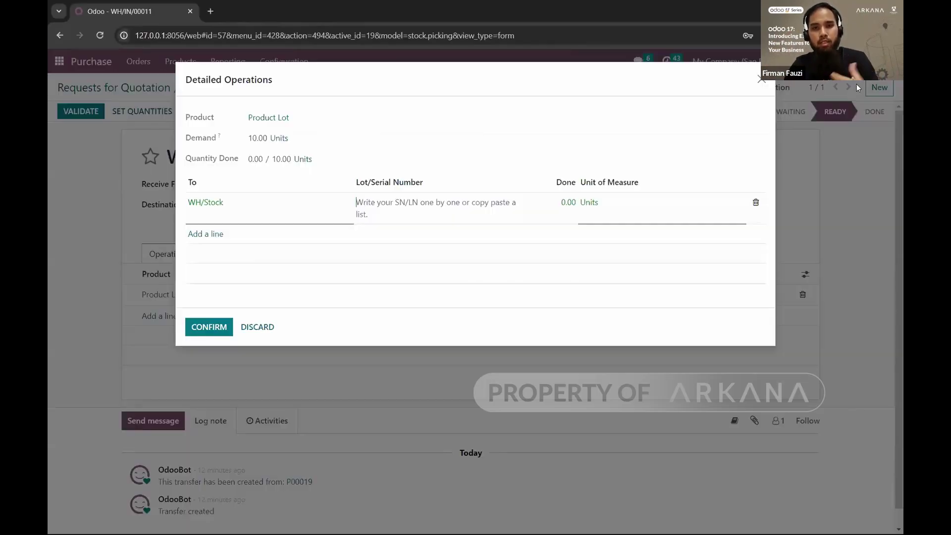
pyautogui.click(767, 82)
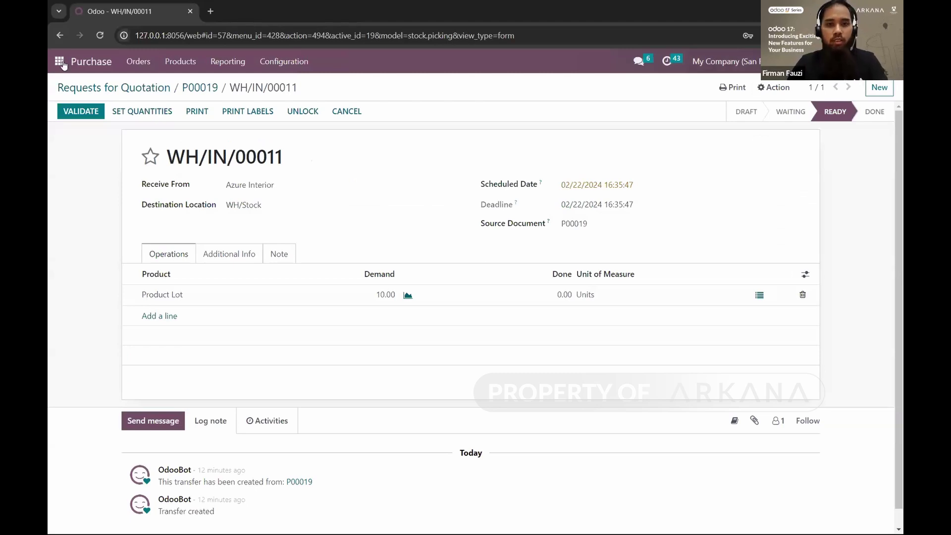
# Step: Open the Inventory app's Locations report in the 127.0.0.1:8056 database
pyautogui.hotkey('alt', 'h')
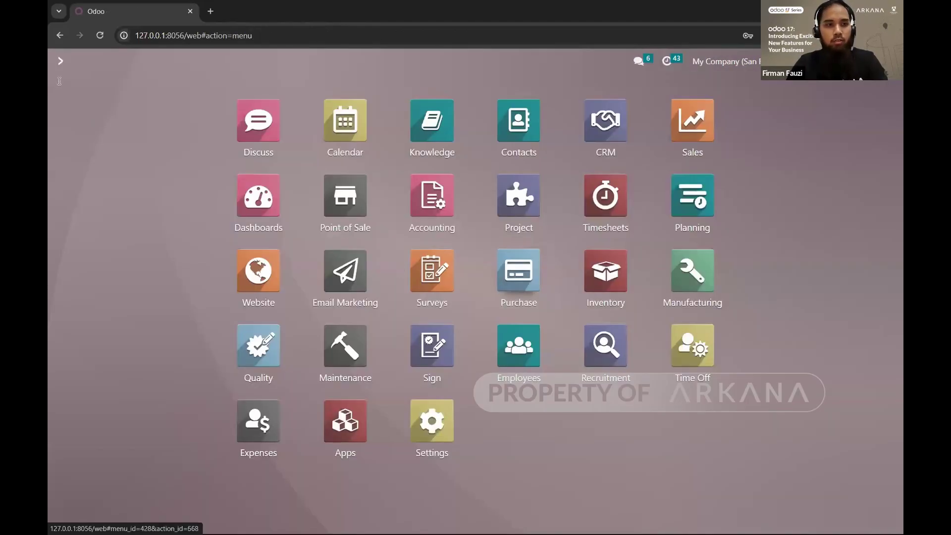
pyautogui.click(59, 62)
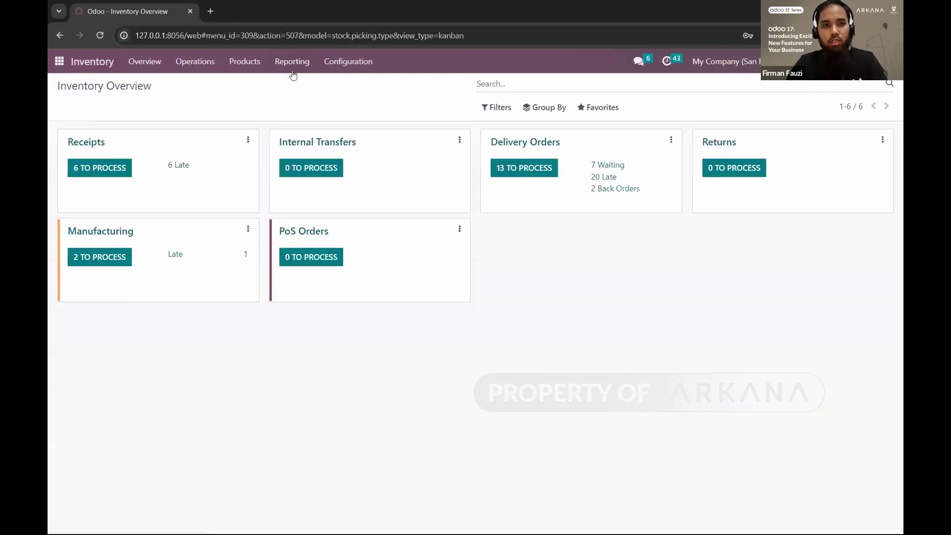
pyautogui.click(293, 73)
pyautogui.click(307, 95)
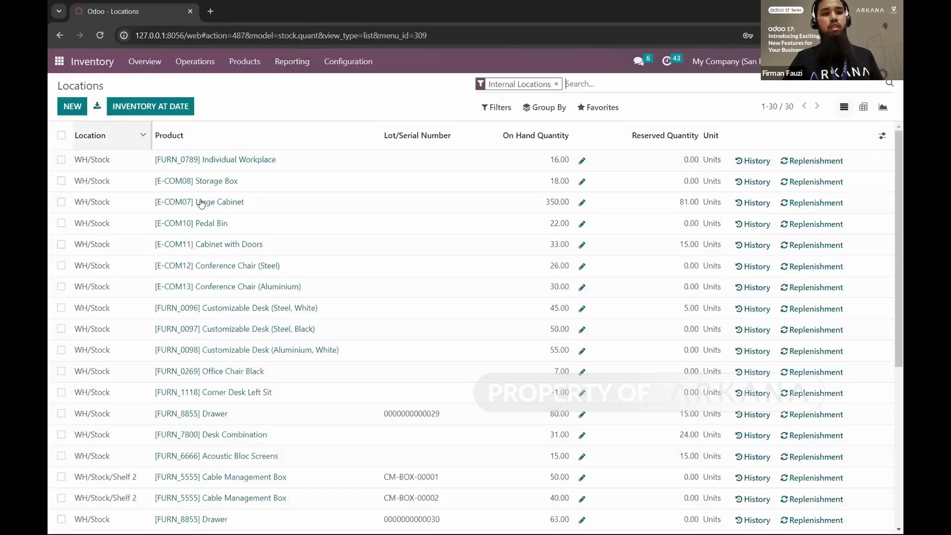
# Step: Select the Individual Workplace, Storage Box and Large Cabinet stock lines, and show the actions available for them
pyautogui.click(62, 160)
pyautogui.click(61, 181)
pyautogui.click(61, 201)
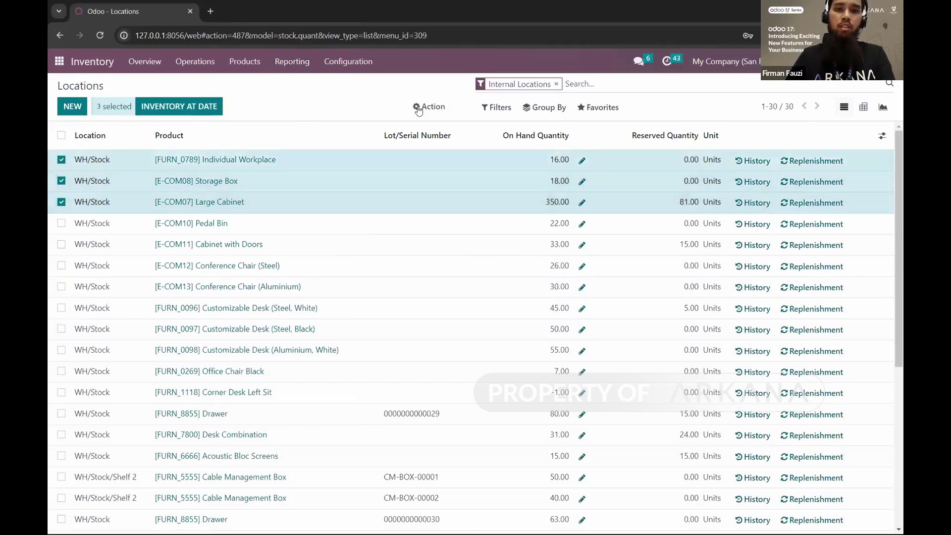
pyautogui.click(419, 109)
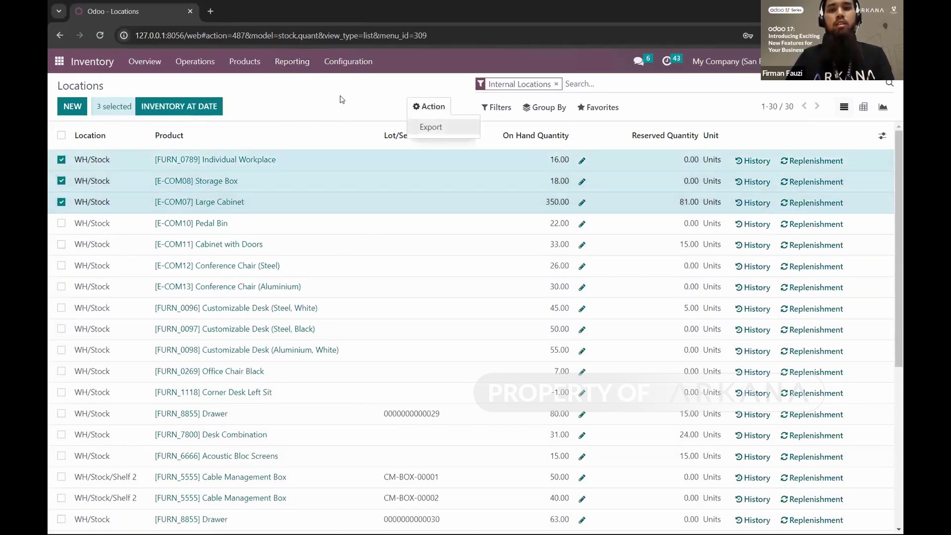
# Step: Switch to the Odoo window at 127.0.0.1:8057 and select the WH/Stock lines of Ayam lots 2020 and 2021
pyautogui.press('alt')
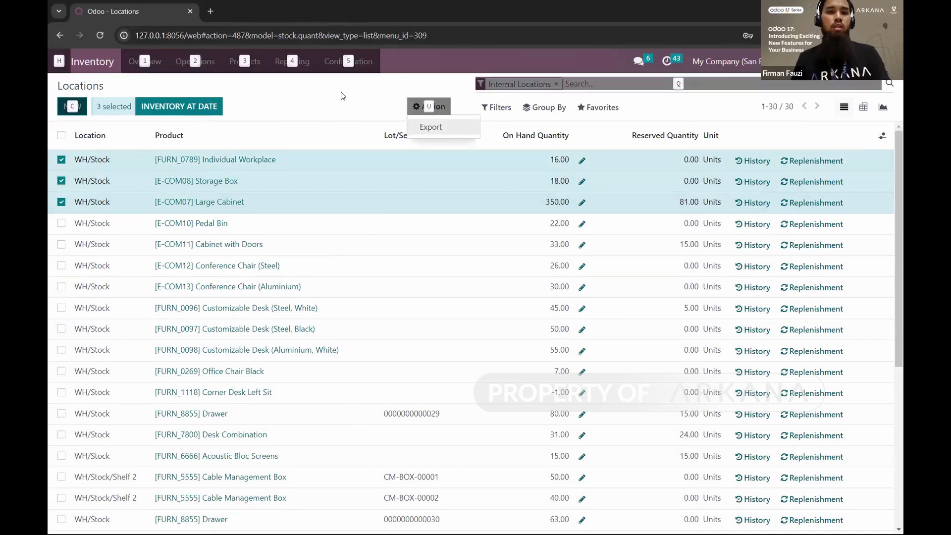
pyautogui.hotkey('alt', 'Tab')
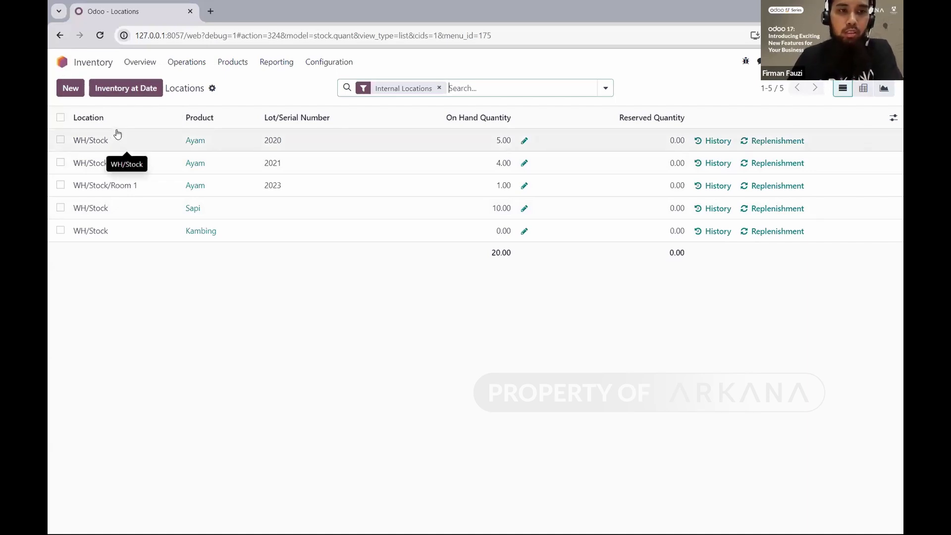
pyautogui.click(61, 140)
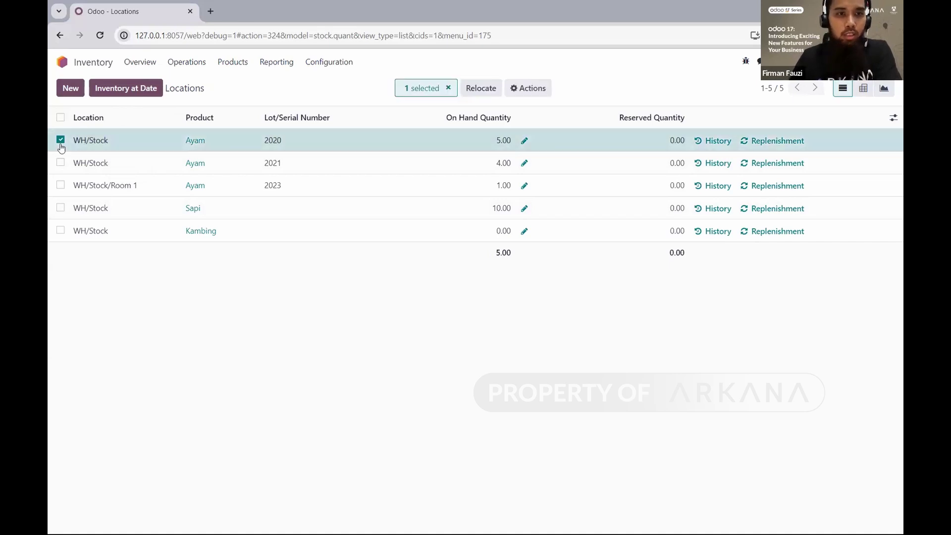
pyautogui.click(61, 164)
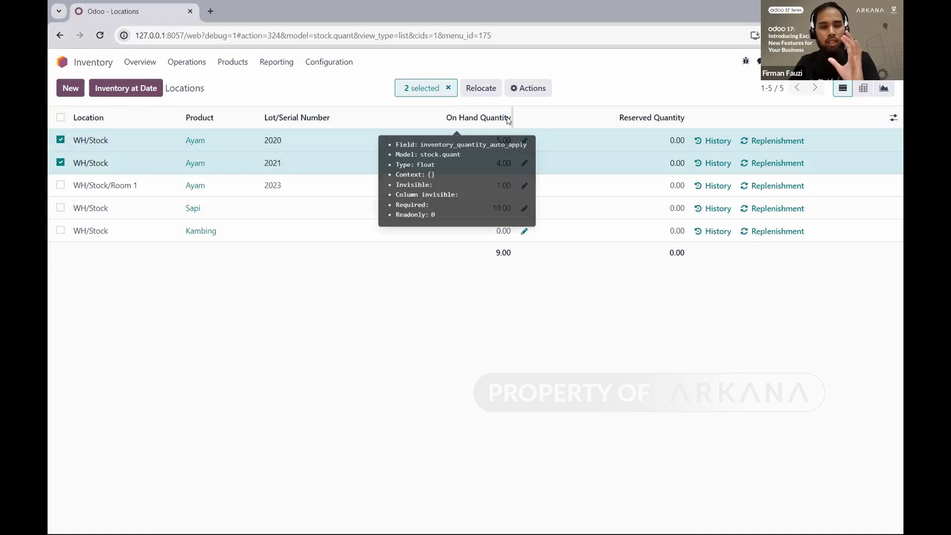
# Step: Relocate the selected Ayam lots to WH/Stock/Room 1 with the reason "salah input location"
pyautogui.click(492, 87)
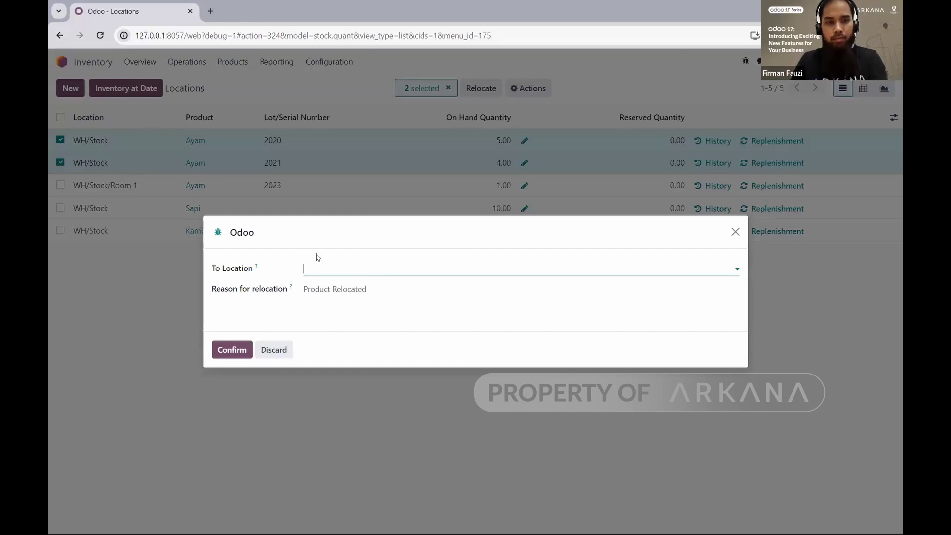
pyautogui.click(342, 270)
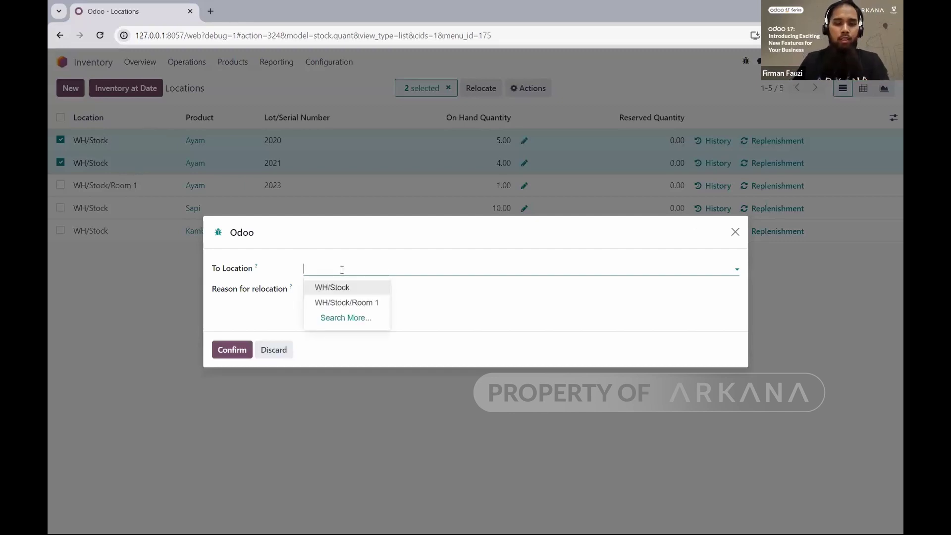
pyautogui.click(354, 303)
pyautogui.click(372, 294)
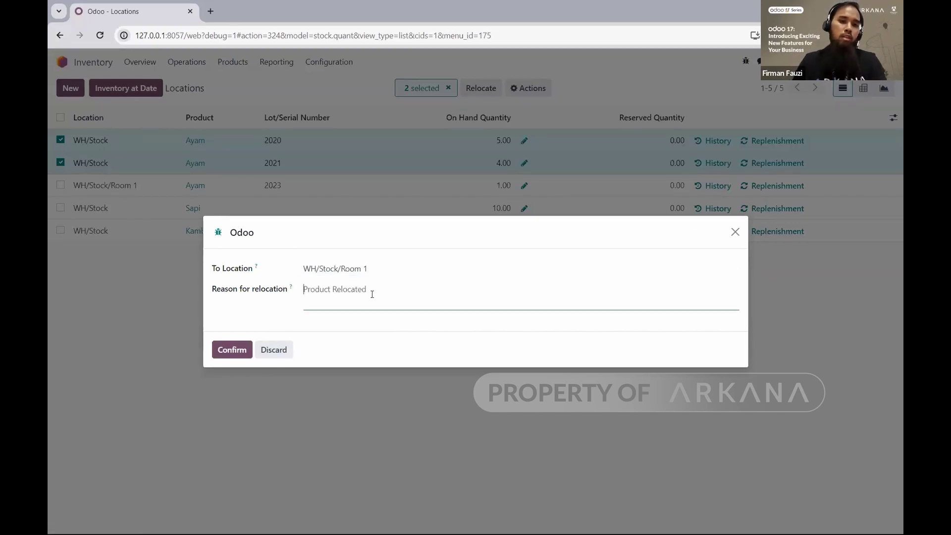
pyautogui.write('salahaino')
pyautogui.press('BackSpace')
pyautogui.write('pu')
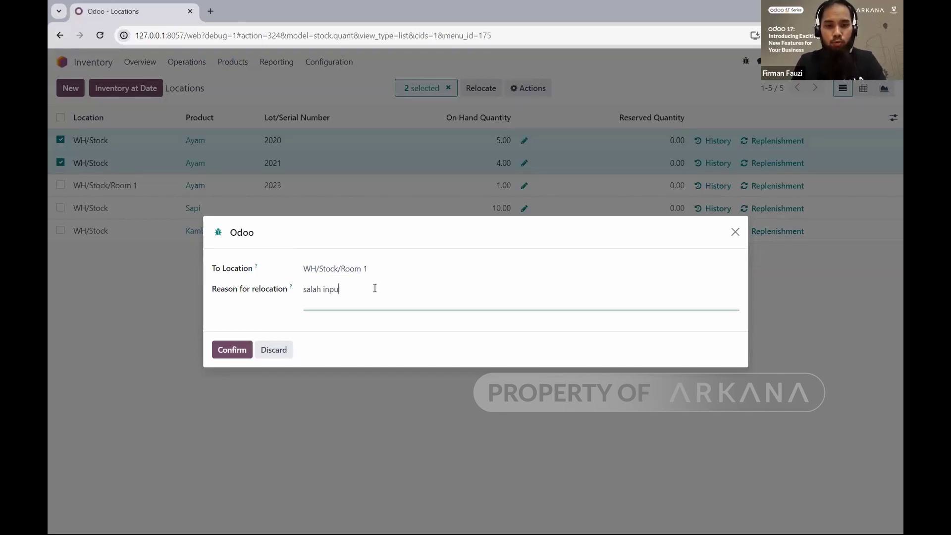
pyautogui.write('t location')
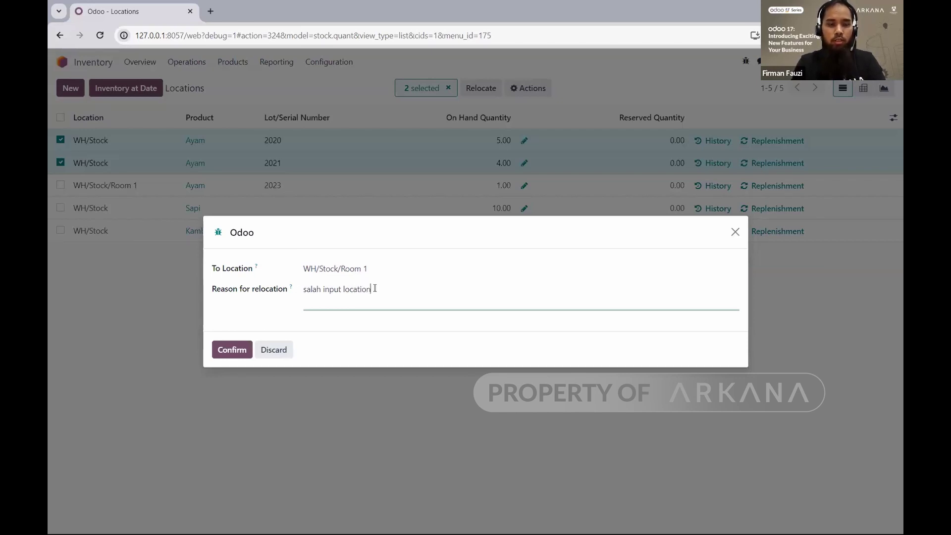
pyautogui.click(247, 350)
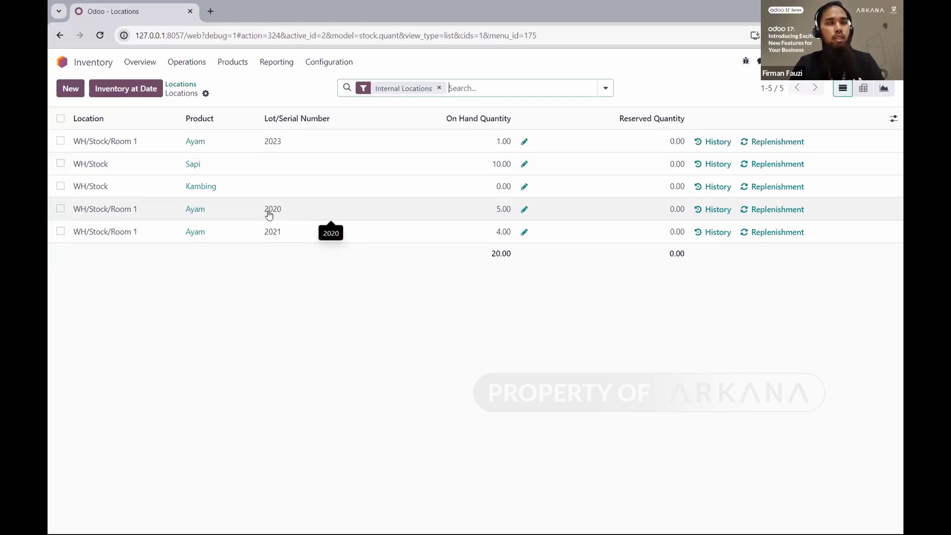
# Step: Check the Internal Transfers list from the Inventory overview, and open the Moves History report
pyautogui.click(89, 63)
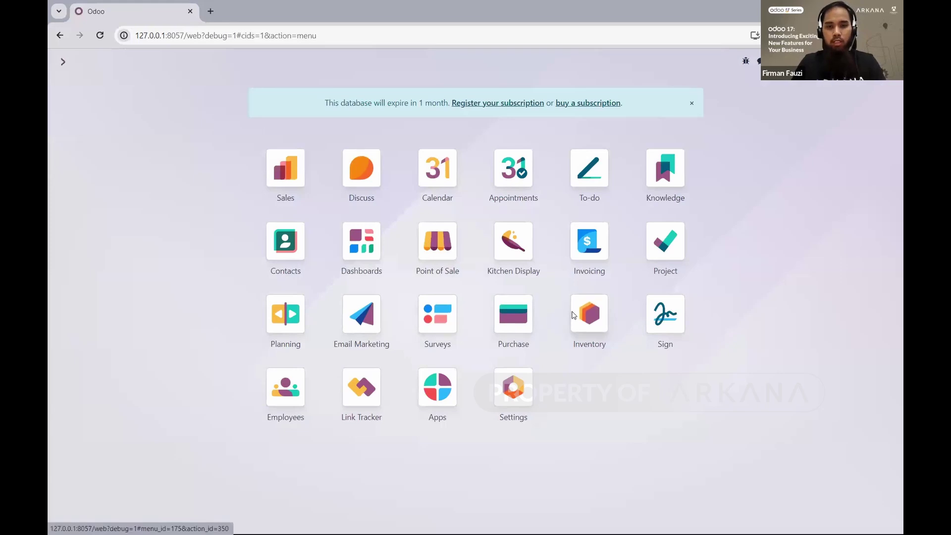
pyautogui.click(588, 315)
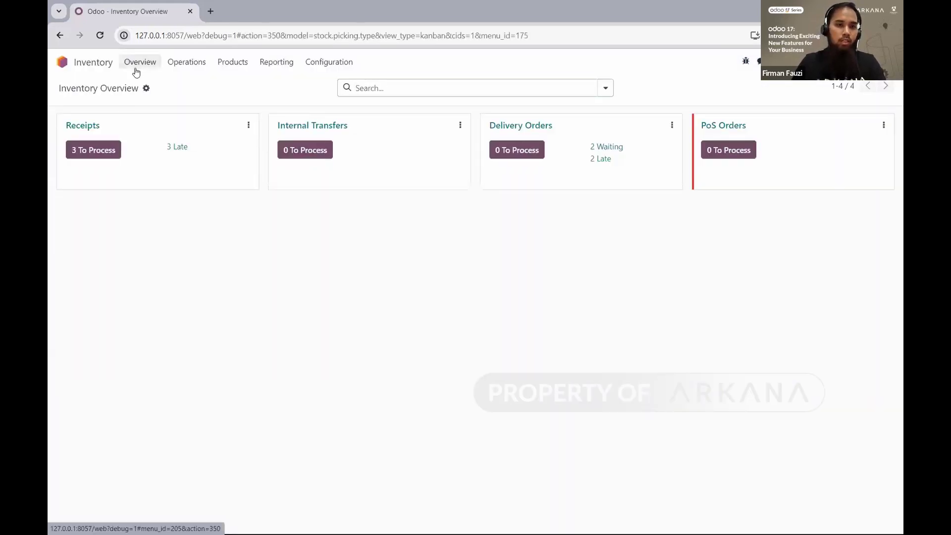
pyautogui.click(313, 128)
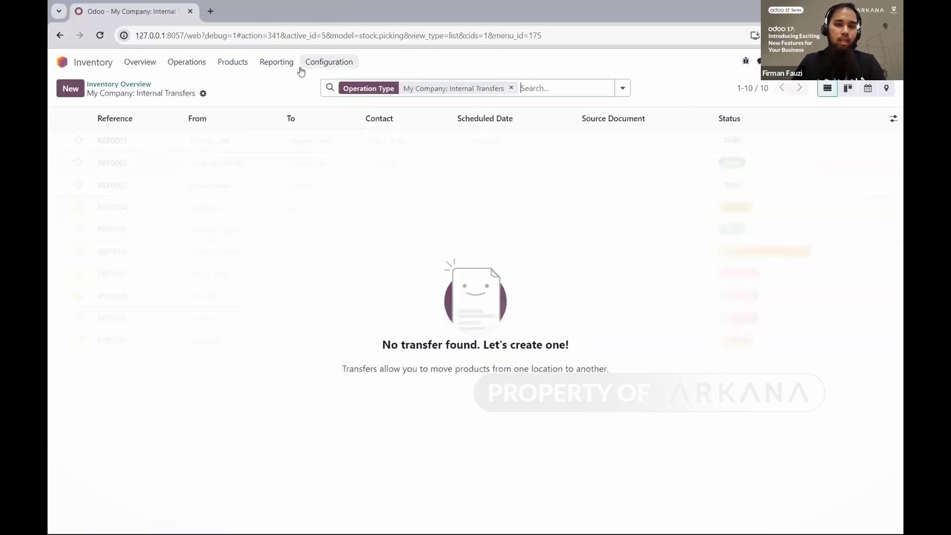
pyautogui.click(296, 64)
pyautogui.click(295, 113)
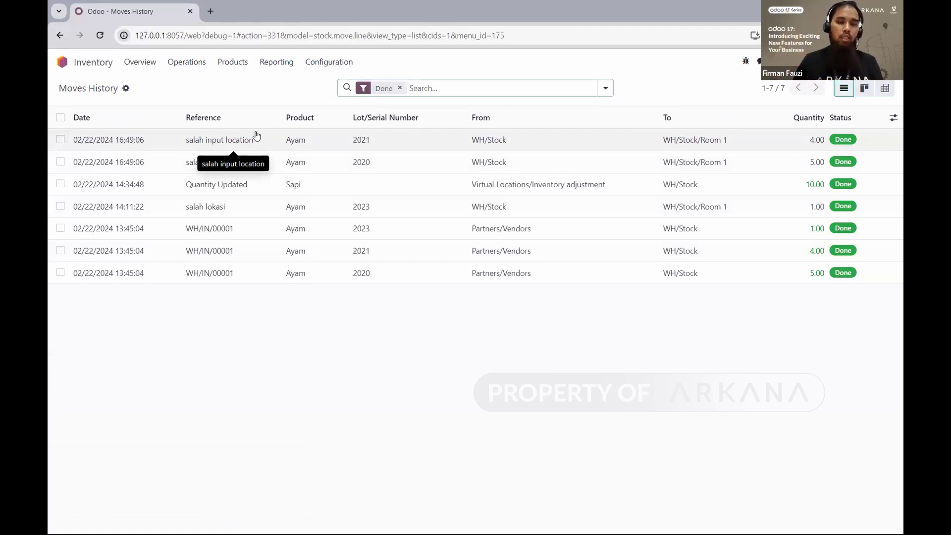
# Step: In the Locations report, view the Reason for relocation field in the Relocate dialog for Ayam lot 2023, and close the dialog without relocating
pyautogui.click(276, 62)
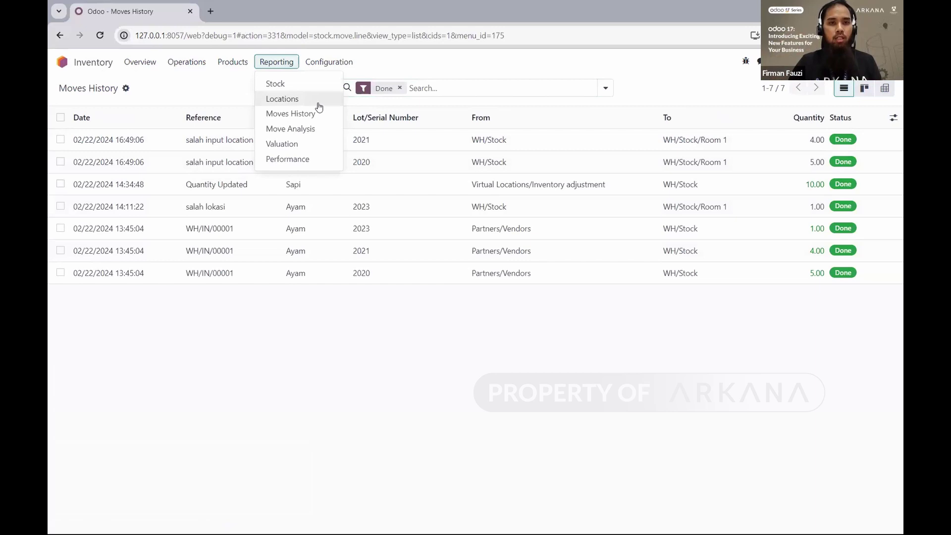
pyautogui.click(318, 99)
pyautogui.click(61, 145)
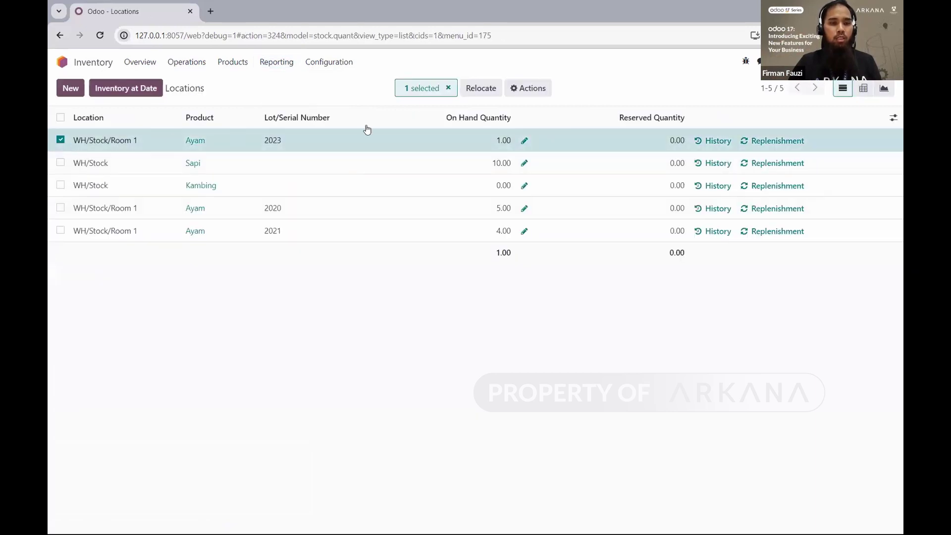
pyautogui.click(480, 88)
pyautogui.click(331, 291)
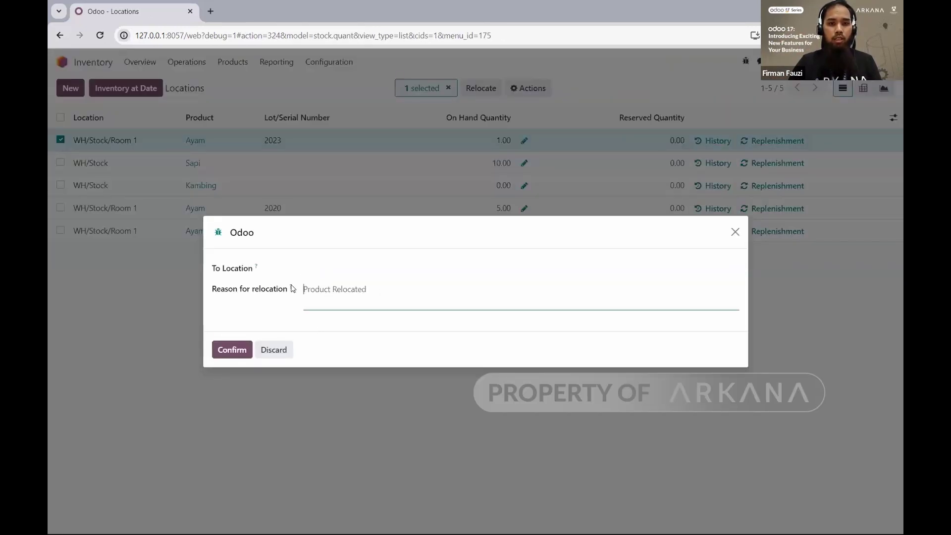
pyautogui.moveTo(212, 292); pyautogui.dragTo(293, 291)
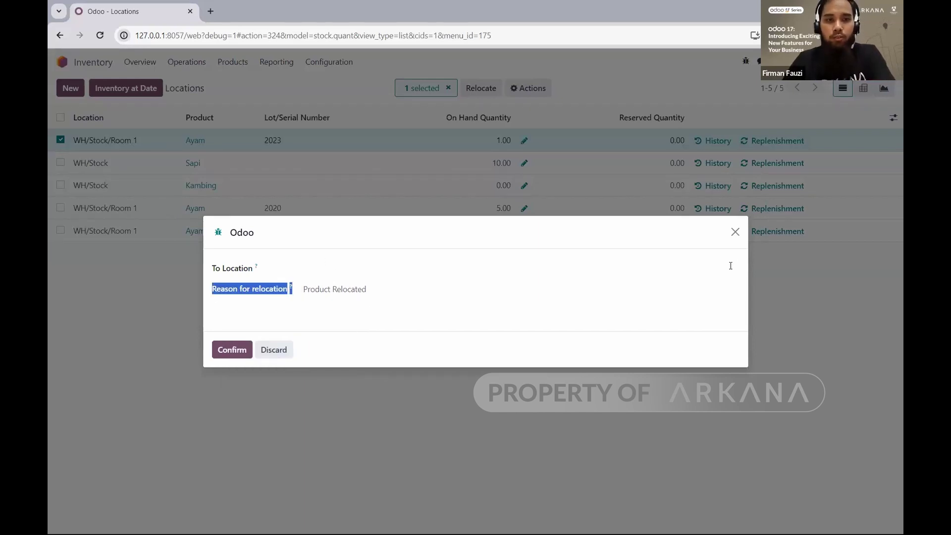
pyautogui.click(735, 232)
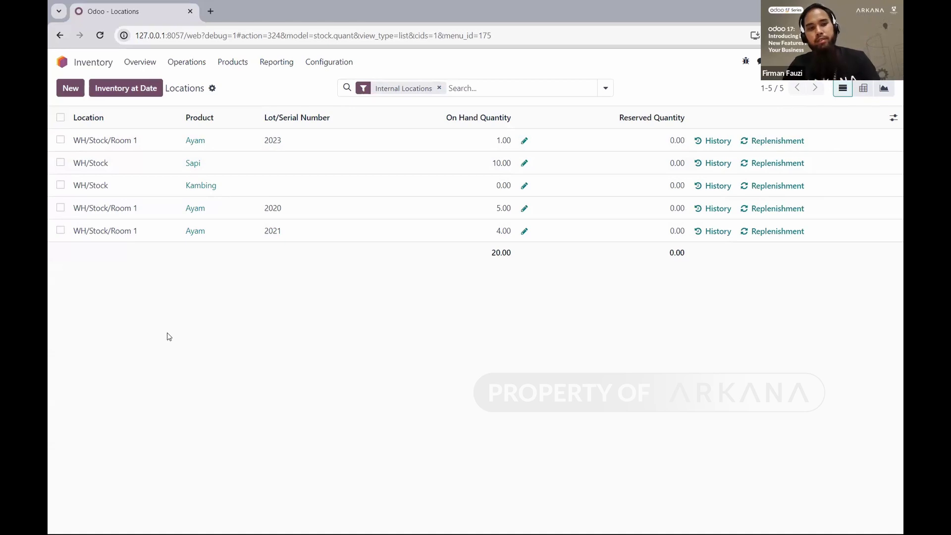
# Step: Switch to the Odoo window at 127.0.0.1:8056, open the Transfers list and look through its receipts, deliveries and internal transfers
pyautogui.hotkey('alt', 'Tab')
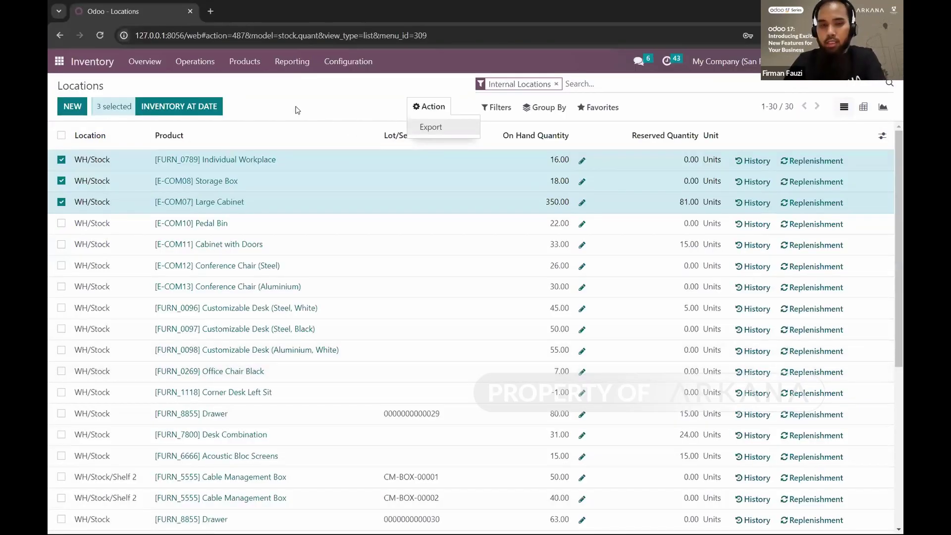
pyautogui.click(298, 101)
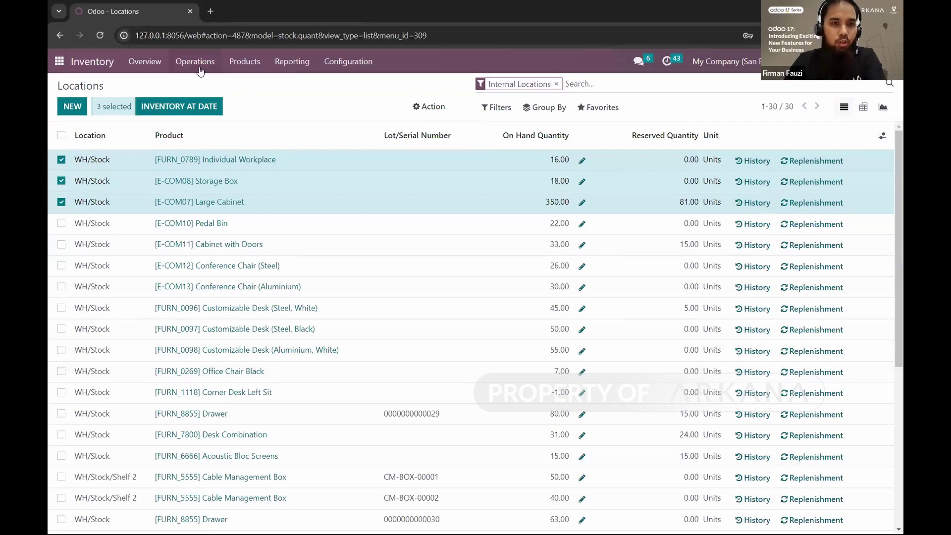
pyautogui.click(199, 67)
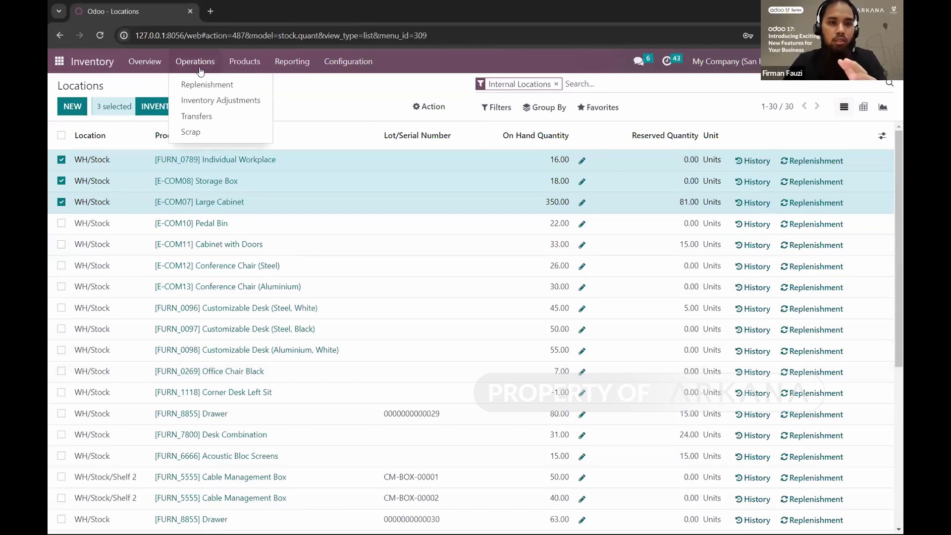
pyautogui.click(229, 119)
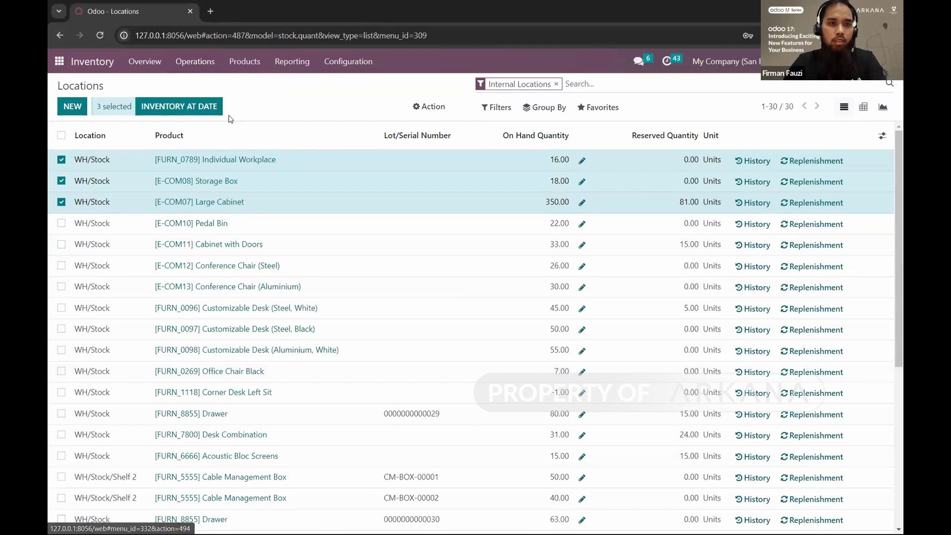
pyautogui.scroll(-3, 156, 217)
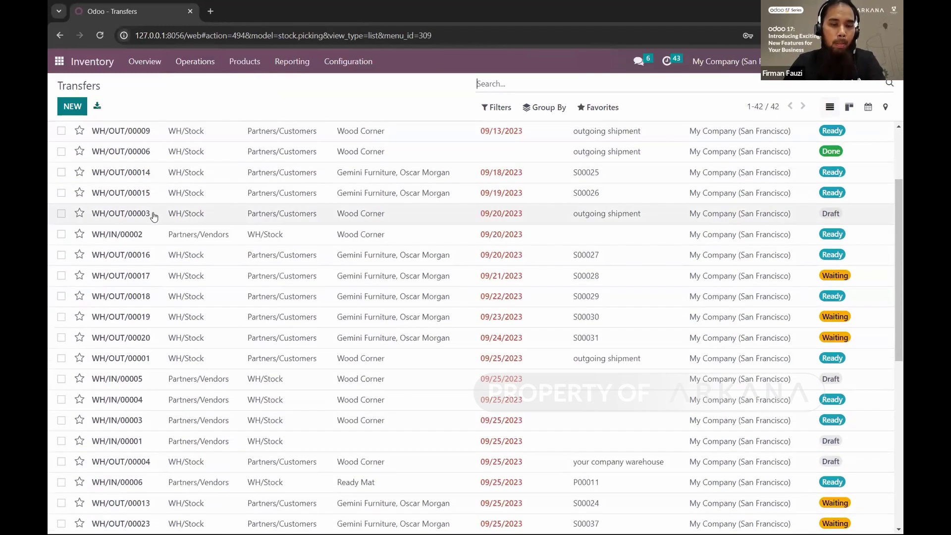
pyautogui.scroll(3, 156, 213)
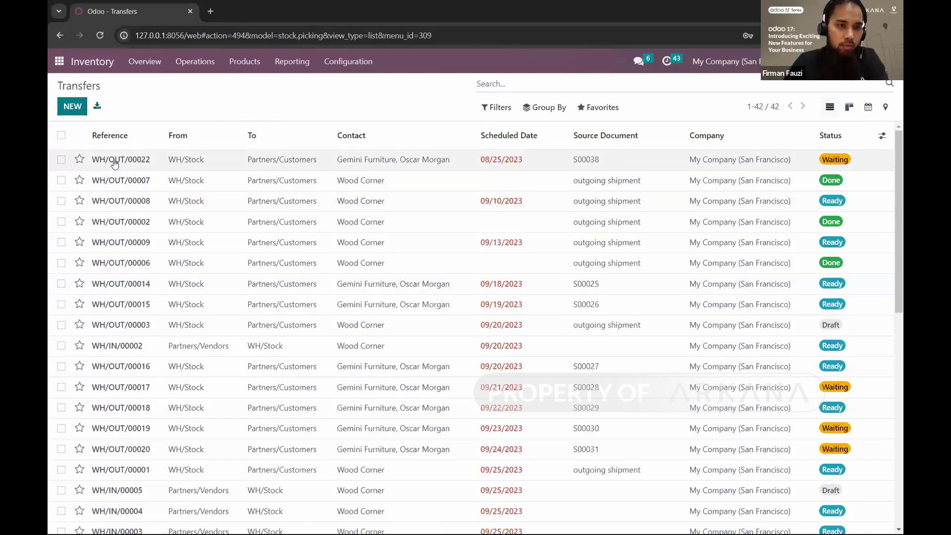
pyautogui.scroll(-3, 111, 188)
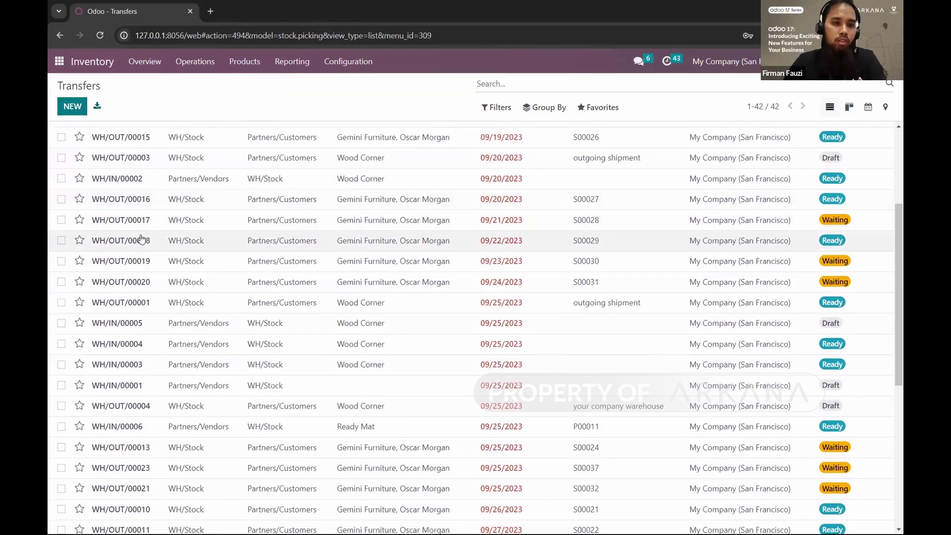
pyautogui.scroll(-2, 132, 264)
pyautogui.scroll(-3, 132, 268)
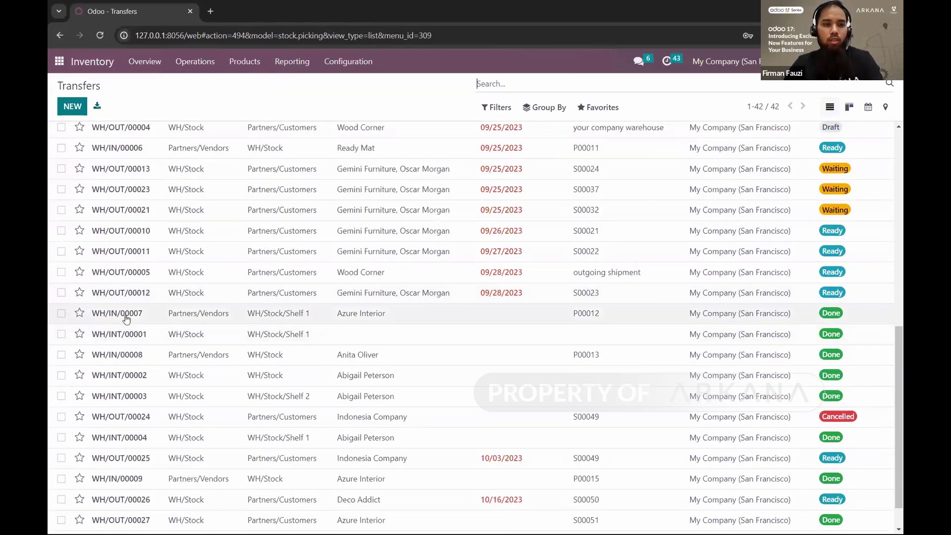
pyautogui.scroll(3, 144, 307)
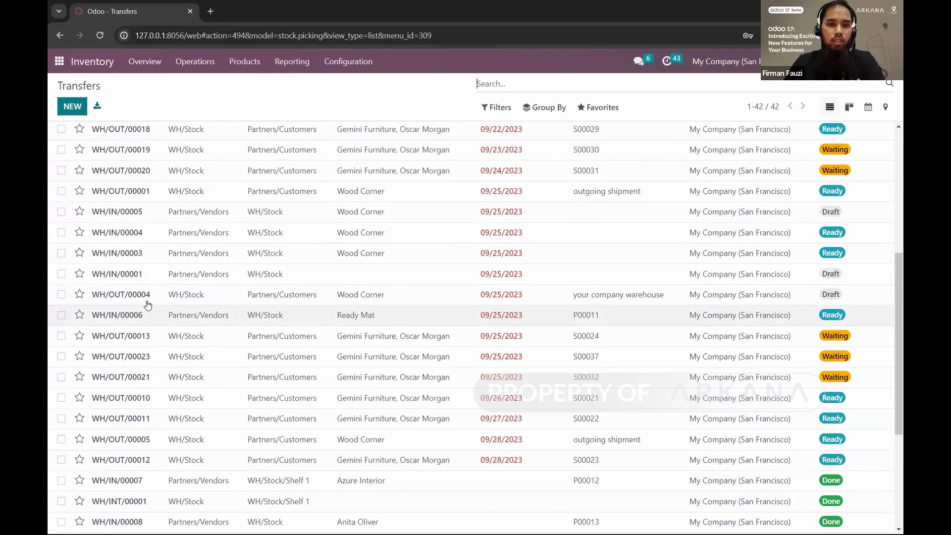
pyautogui.scroll(5, 148, 304)
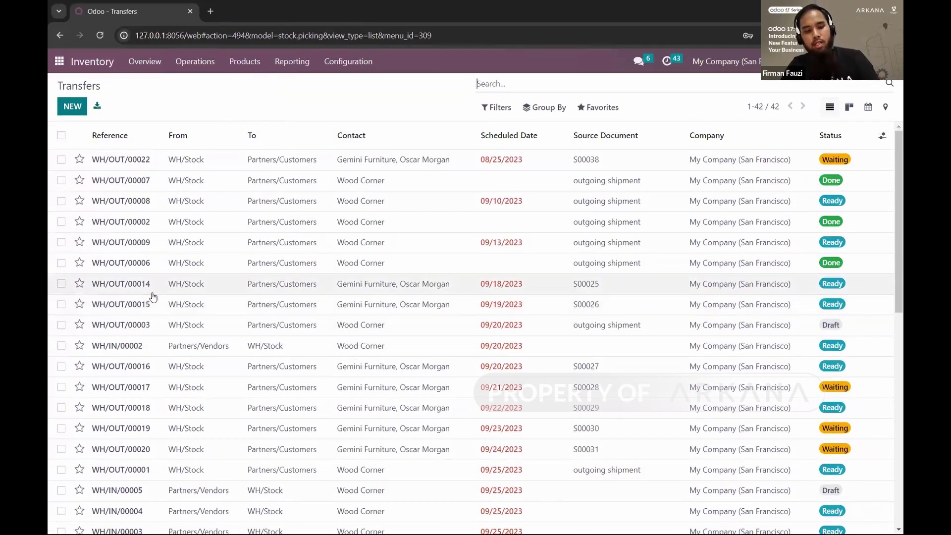
# Step: Switch to the Odoo window at 127.0.0.1:8057 and open the Receipts transfer list
pyautogui.press('alt')
pyautogui.hotkey('alt', 'Tab')
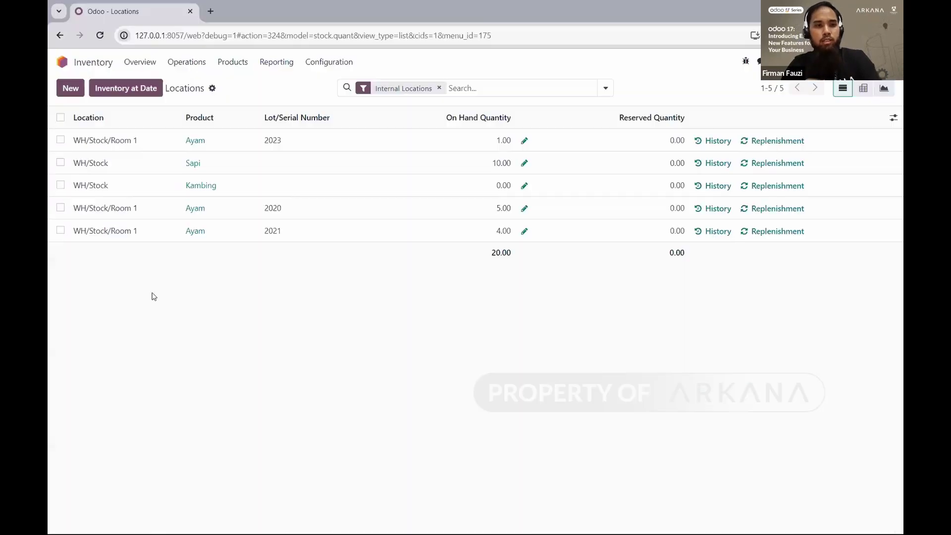
pyautogui.click(179, 71)
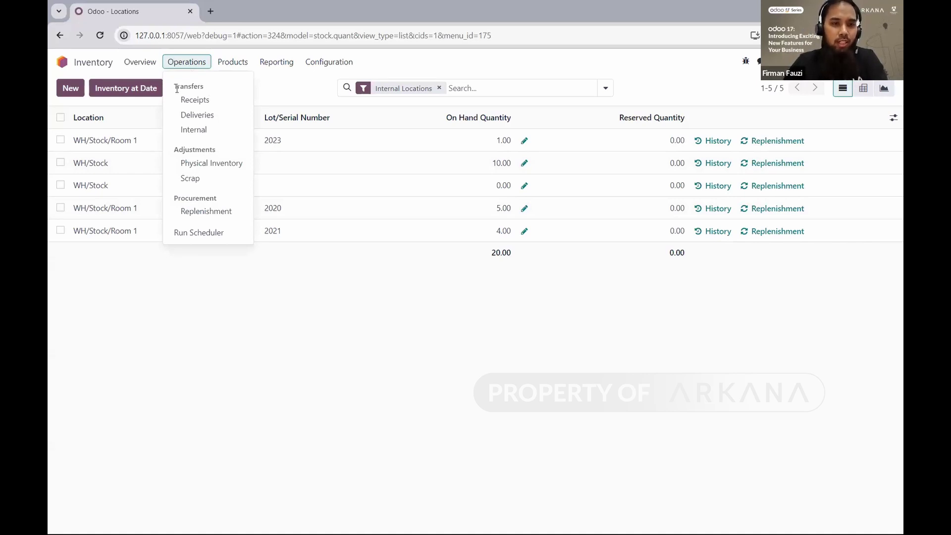
pyautogui.click(201, 101)
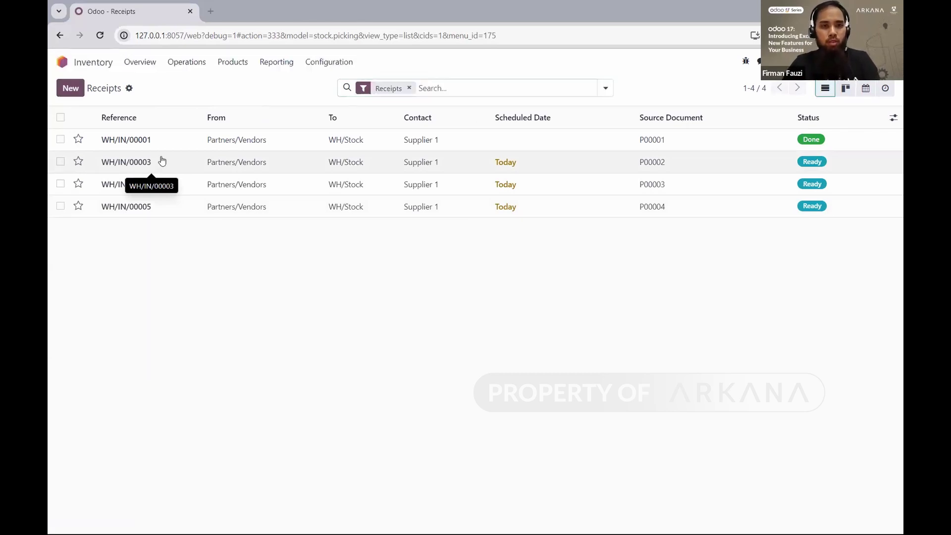
# Step: View the filter options of the Transfers list in the 127.0.0.1:8056 window, and return to the Receipts list at 127.0.0.1:8057
pyautogui.hotkey('alt', 'Tab')
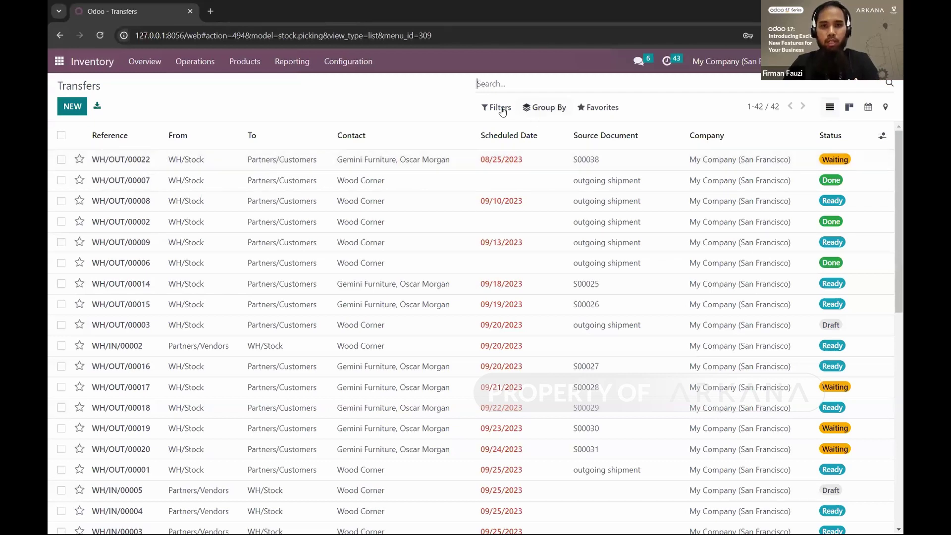
pyautogui.click(502, 112)
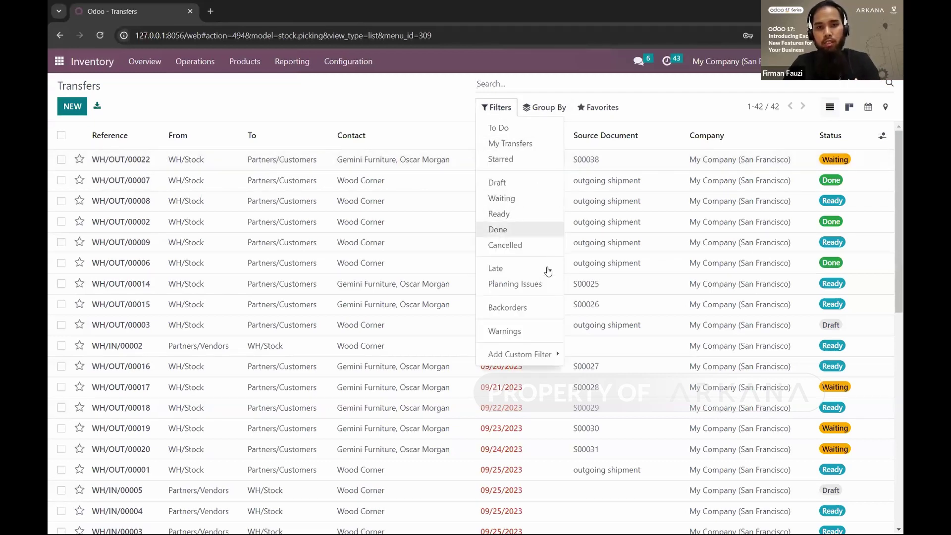
pyautogui.click(396, 108)
pyautogui.press('alt')
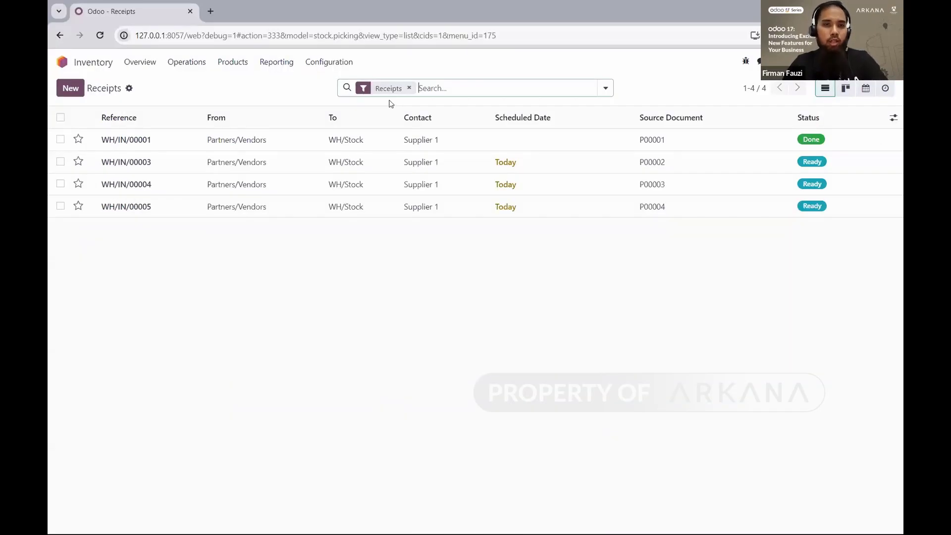
# Step: View the Deliveries list and the Internal Transfers list in Inventory, and look over the remaining transfer operations
pyautogui.click(199, 70)
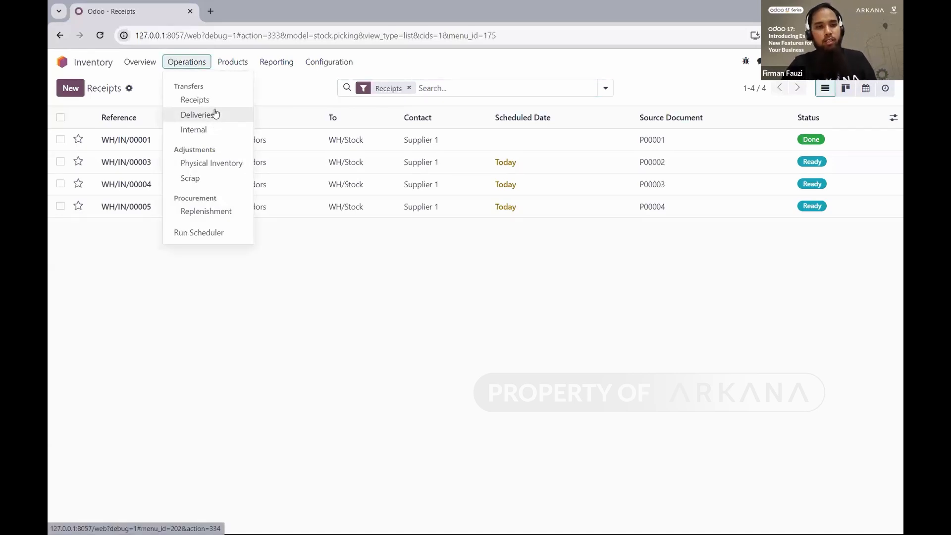
pyautogui.click(214, 118)
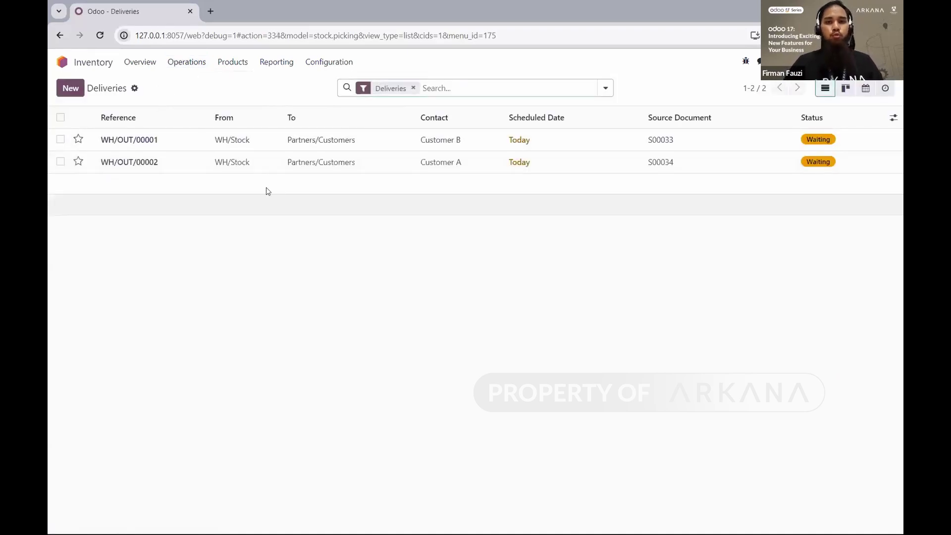
pyautogui.click(188, 69)
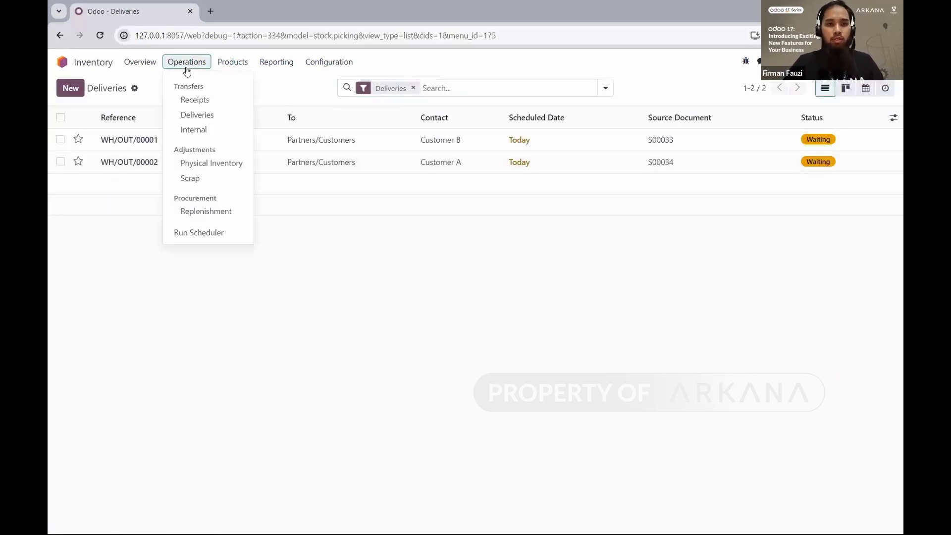
pyautogui.click(203, 130)
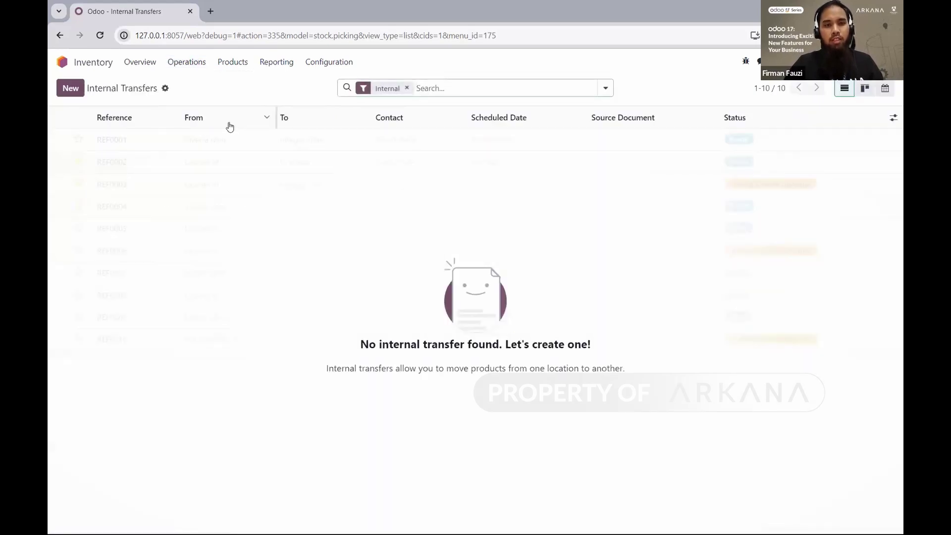
pyautogui.click(193, 70)
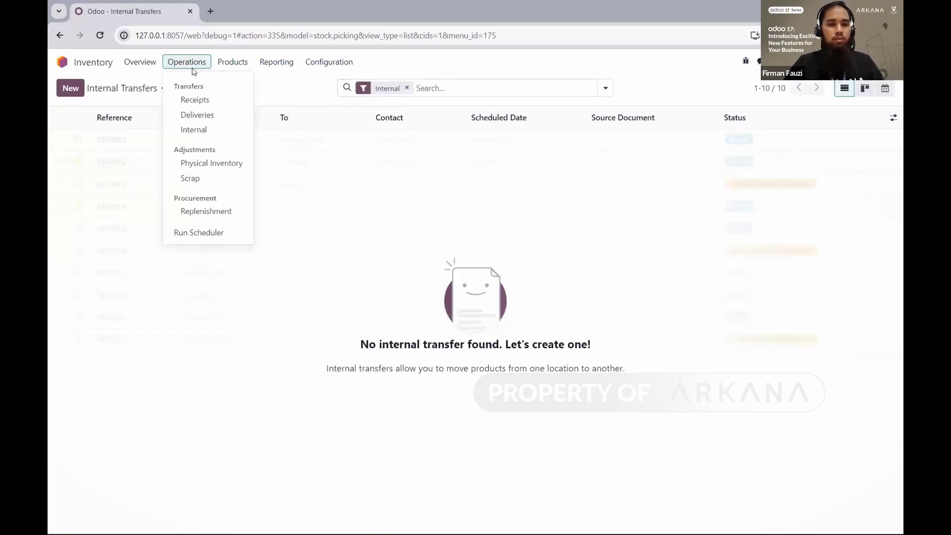
pyautogui.click(294, 90)
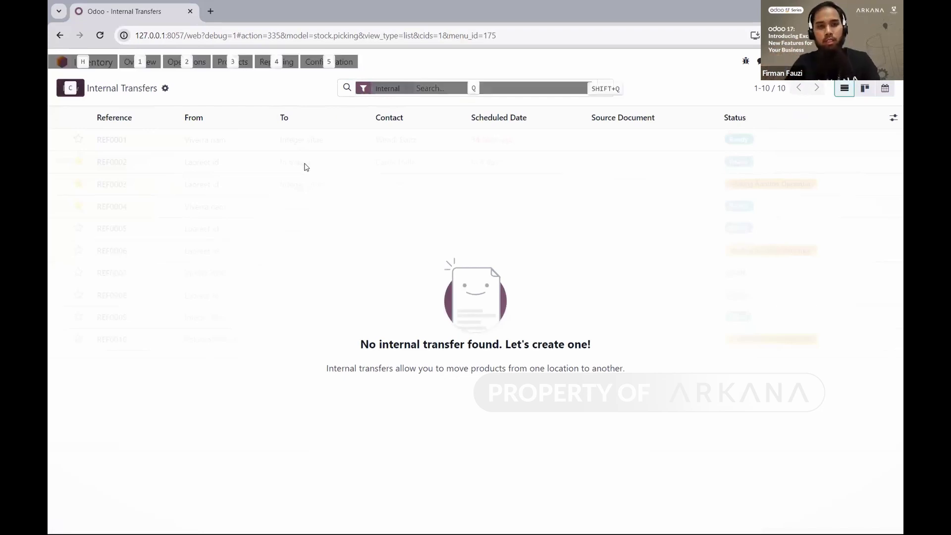
# Step: Switch to the Webinar Odoo 17 presentation in Google Slides and show slide 5 about Sales
pyautogui.hotkey('alt', 'Tab')
pyautogui.hotkey('alt', 'Tab')
pyautogui.hotkey('alt', 'Tab')
pyautogui.hotkey('alt', 'Tab')
pyautogui.hotkey('alt', 'Tab')
pyautogui.hotkey('alt', 'Tab')
pyautogui.hotkey('alt', 'Tab')
pyautogui.hotkey('alt', 'Tab')
pyautogui.hotkey('alt', 'Tab')
pyautogui.hotkey('alt', 'Tab')
pyautogui.hotkey('alt', 'Tab')
pyautogui.hotkey('alt', 'Tab')
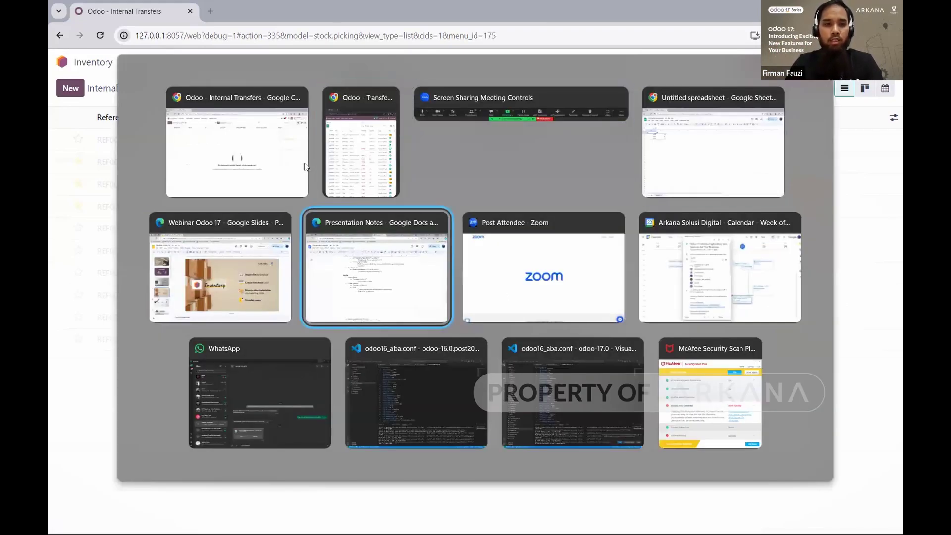
pyautogui.hotkey('alt', 'Tab')
pyautogui.hotkey('alt', 'Tab')
pyautogui.hotkey('alt', 'Tab')
pyautogui.hotkey('alt', 'Tab')
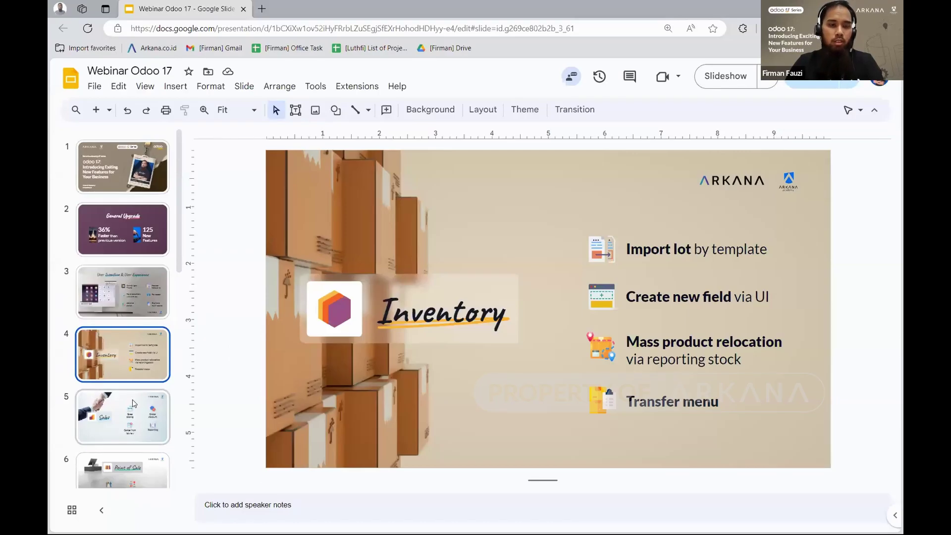
pyautogui.click(132, 401)
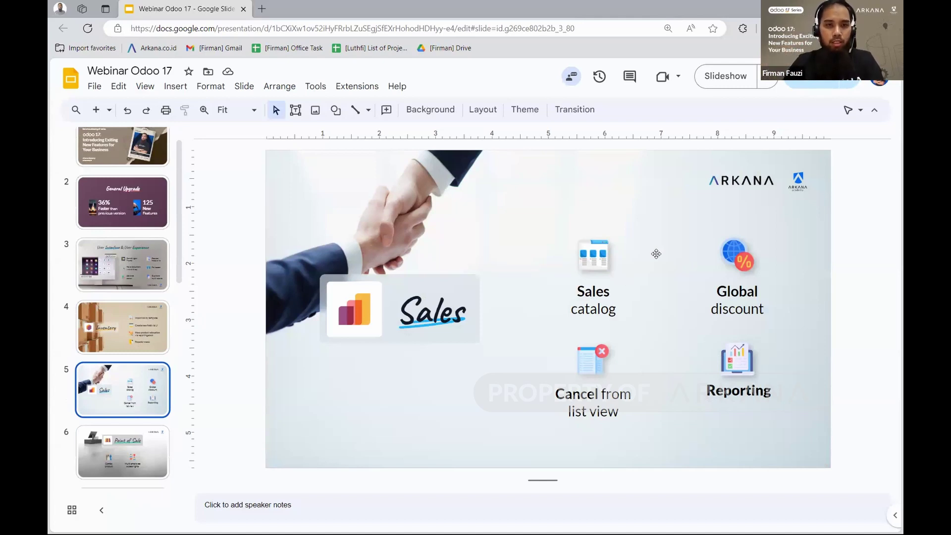
# Step: Switch back to the Odoo window at 127.0.0.1:8057, open the Sales app and start a new quotation
pyautogui.hotkey('alt', 'Tab')
pyautogui.hotkey('alt', 'Tab')
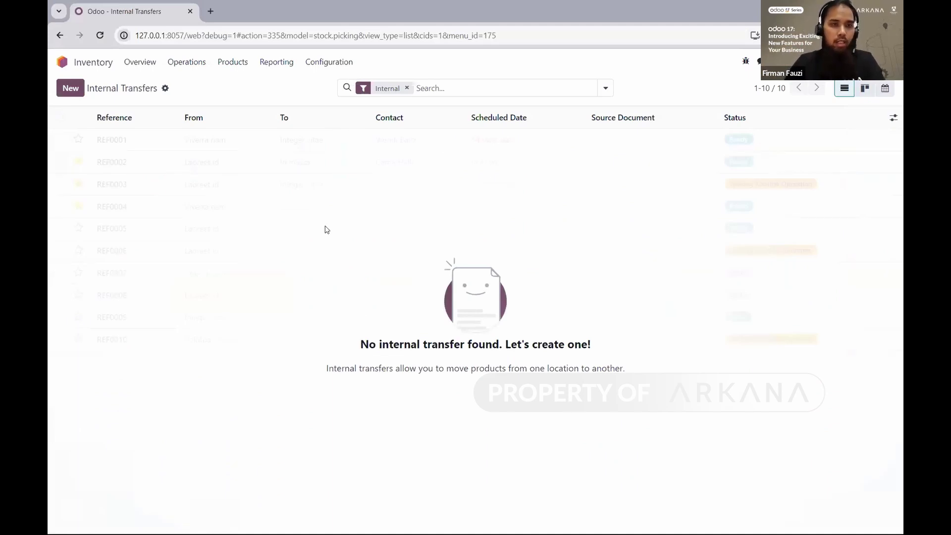
pyautogui.click(62, 61)
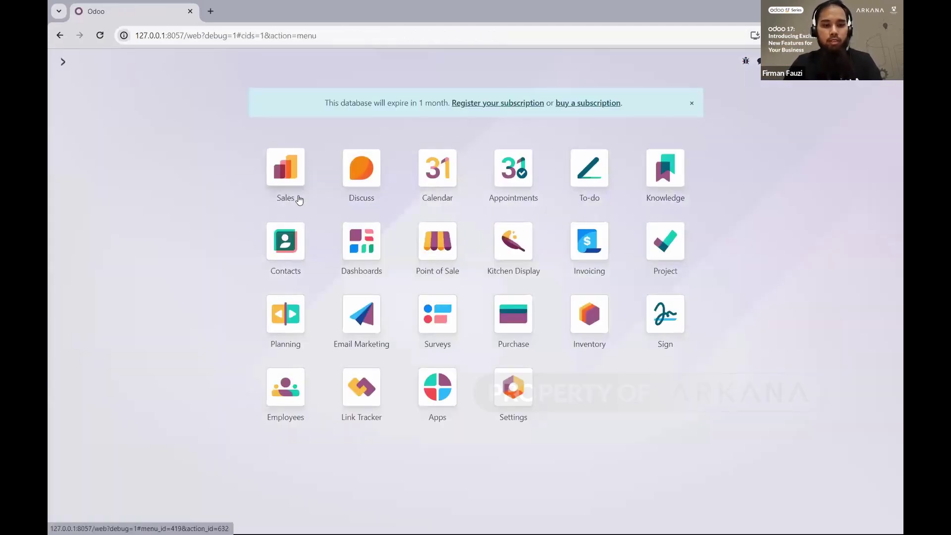
pyautogui.press('alt')
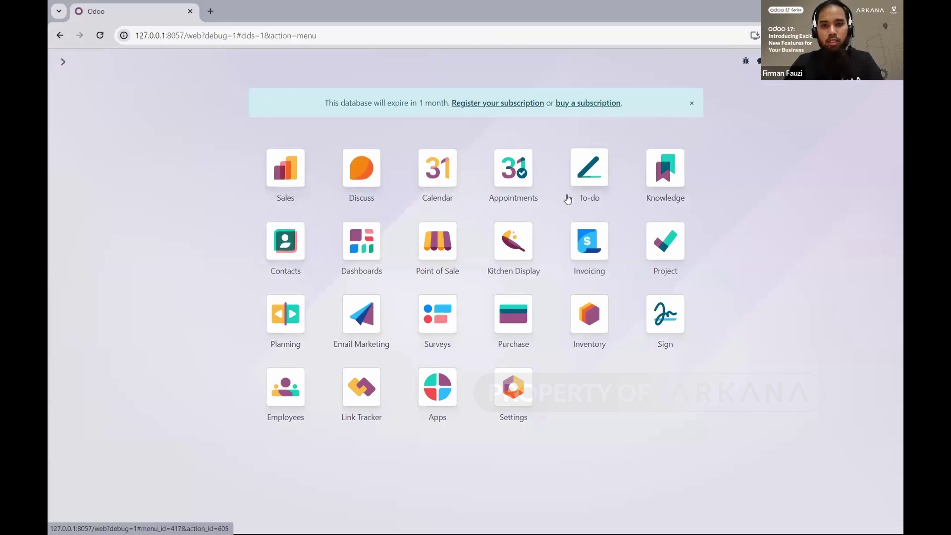
pyautogui.click(285, 177)
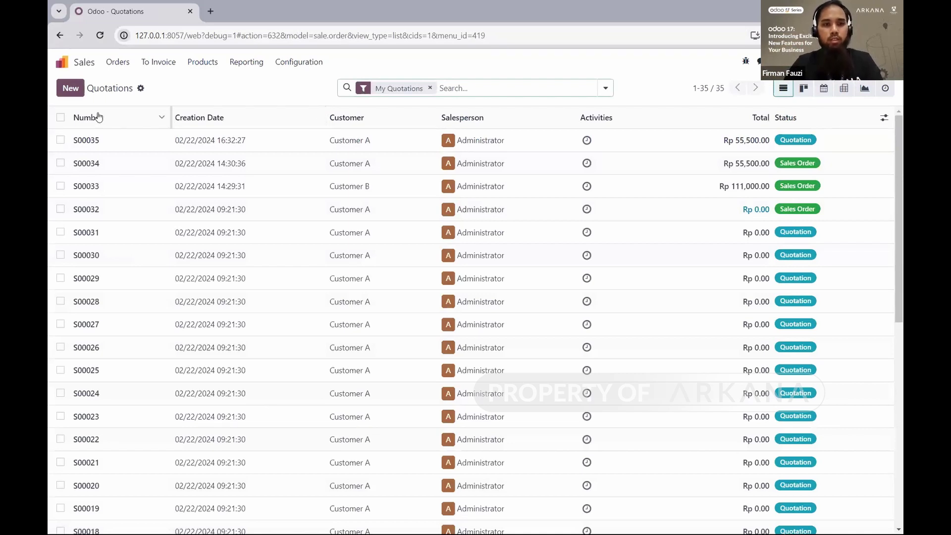
pyautogui.click(75, 94)
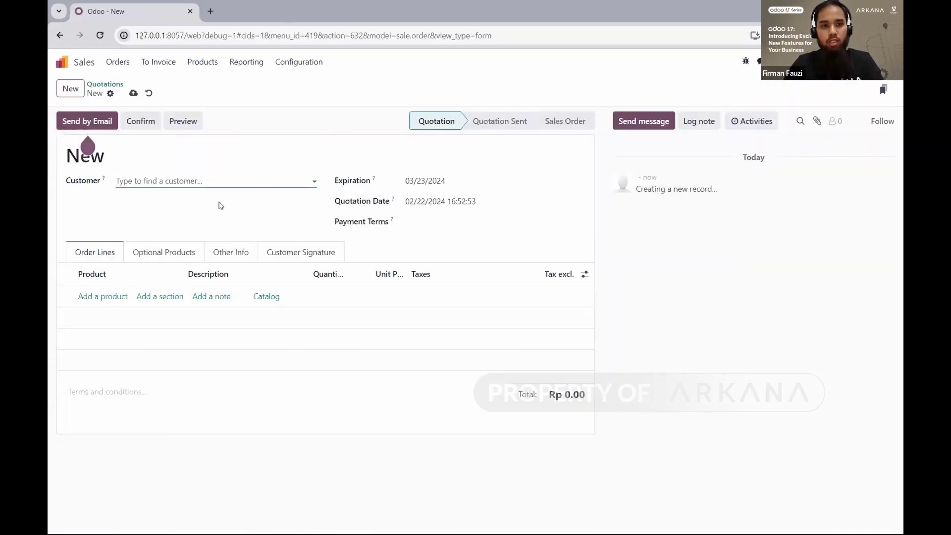
# Step: Set the quotation's customer to Customer A and payment terms to 30 Days, and open the product catalog for its order lines
pyautogui.click(273, 300)
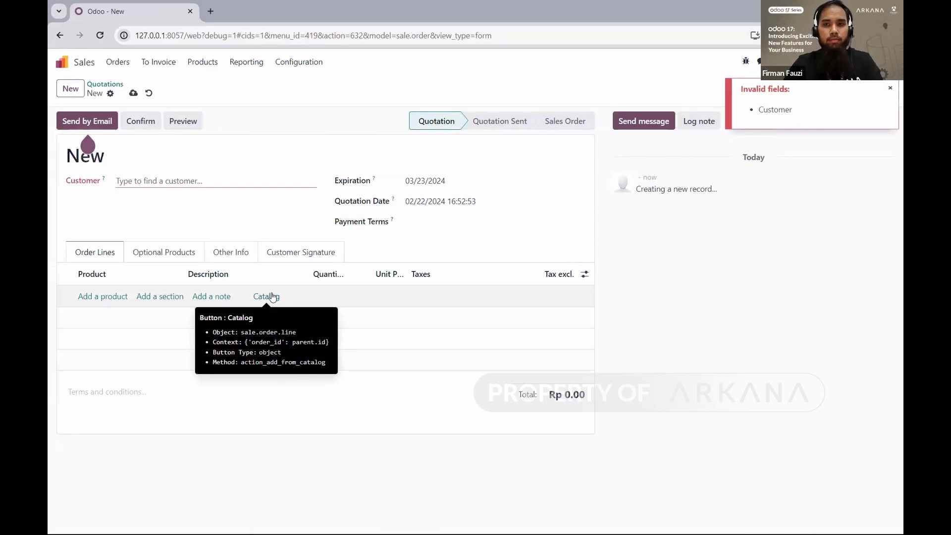
pyautogui.click(156, 179)
pyautogui.click(164, 198)
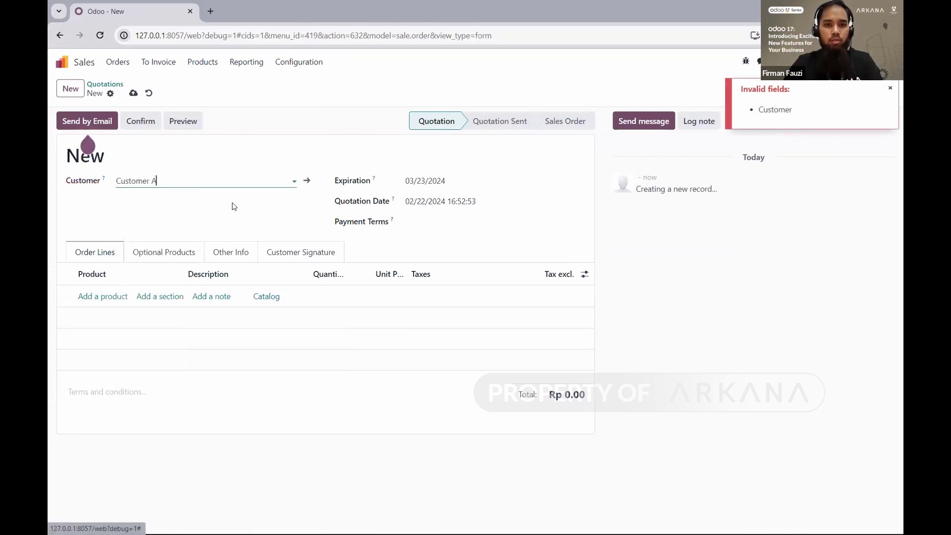
pyautogui.click(423, 219)
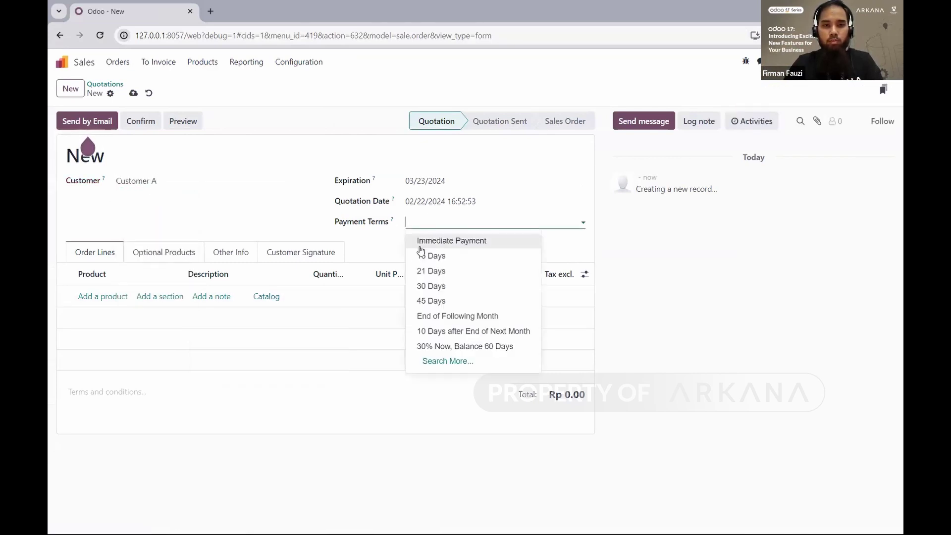
pyautogui.click(429, 285)
pyautogui.click(266, 297)
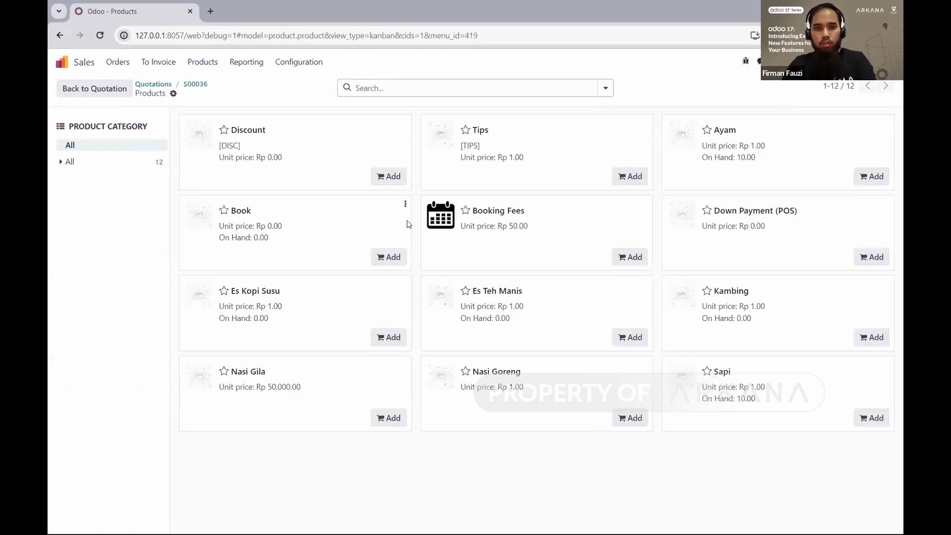
# Step: Try adding Discount and Es Teh Manis from the catalog, and reduce both quantities back to zero
pyautogui.click(387, 177)
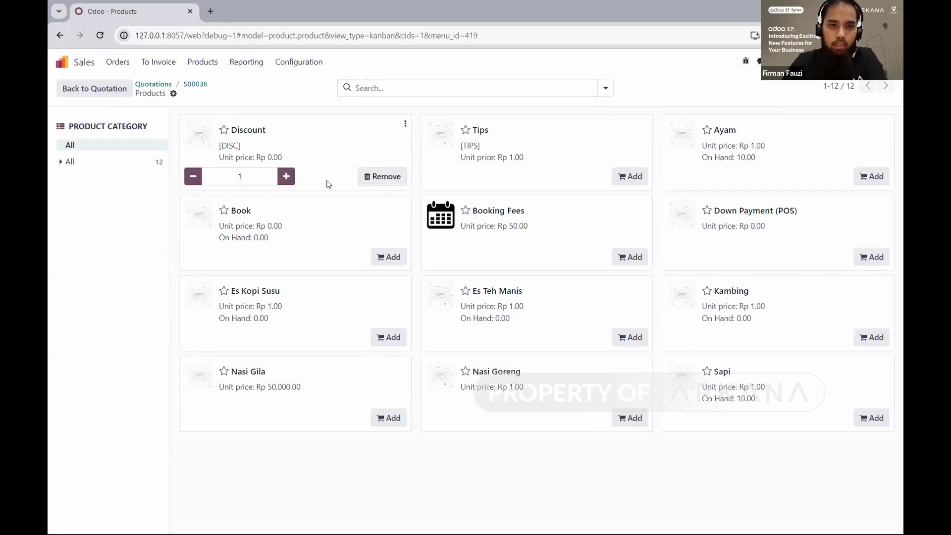
pyautogui.click(286, 177)
pyautogui.click(193, 177)
pyautogui.click(193, 176)
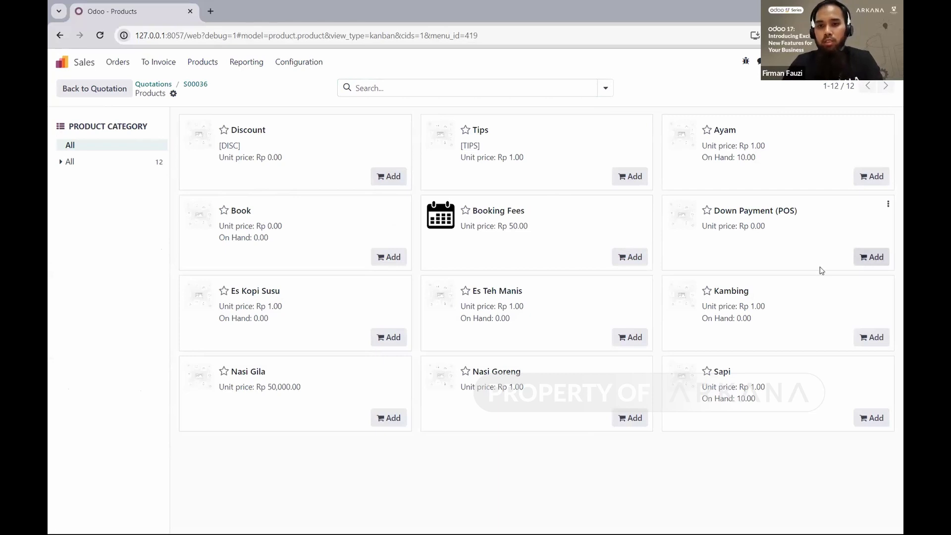
pyautogui.click(630, 338)
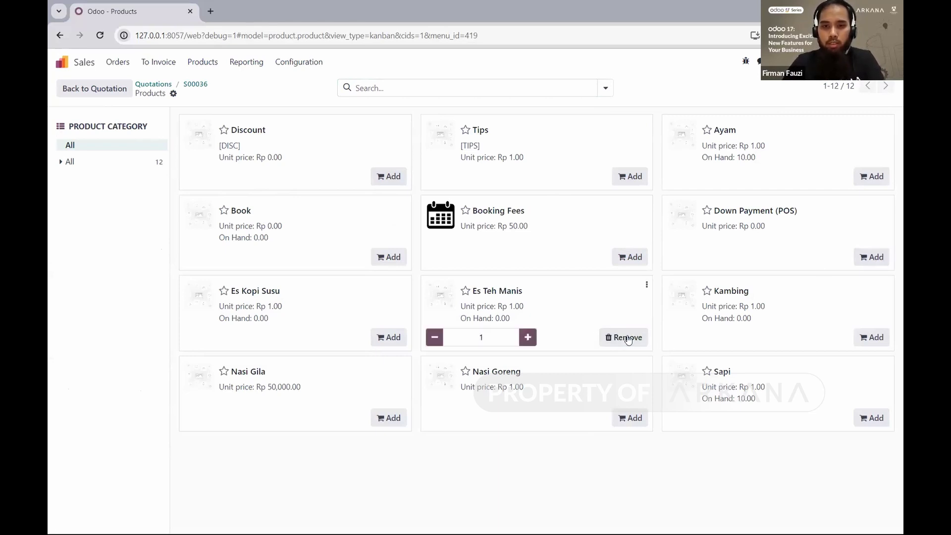
pyautogui.click(434, 338)
pyautogui.click(434, 337)
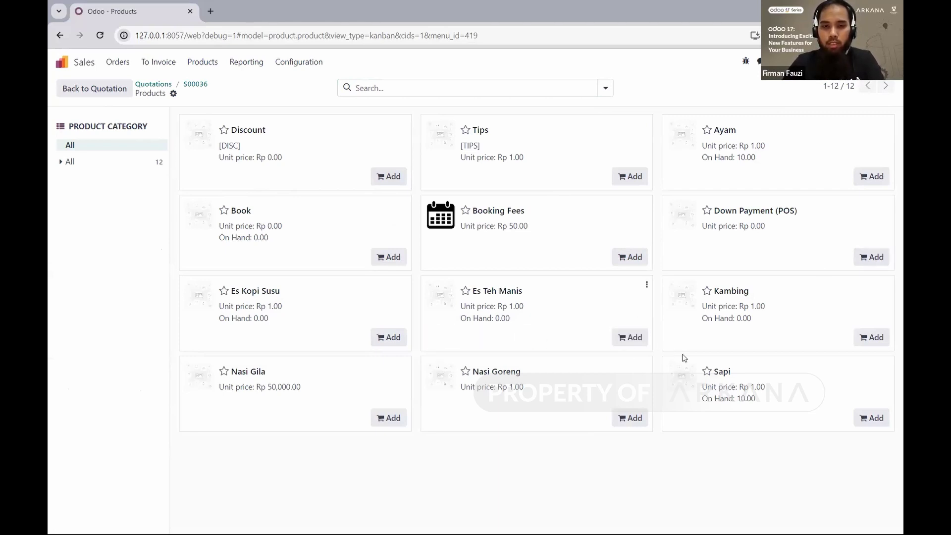
# Step: View the availability of Es Teh Manis in its Forecasted Report, and return through the catalog to the quotation
pyautogui.click(647, 286)
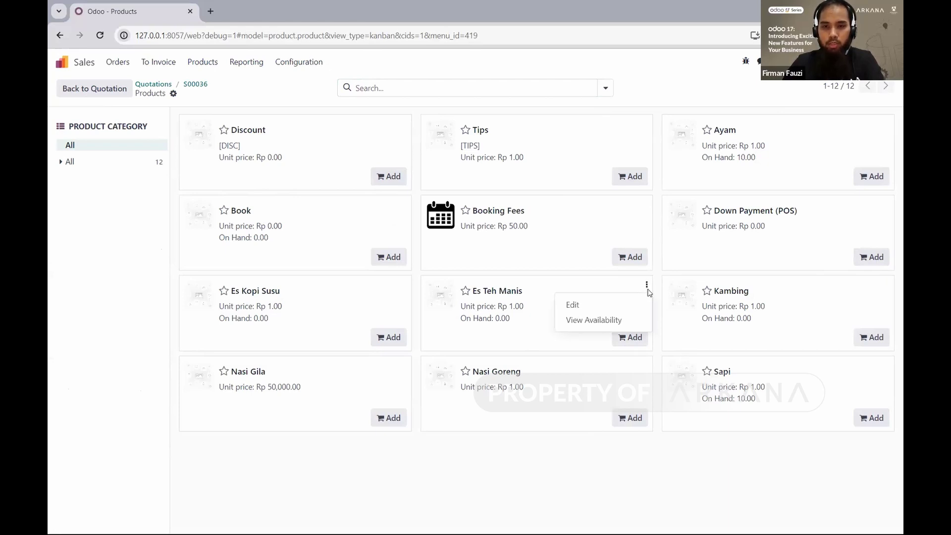
pyautogui.click(594, 319)
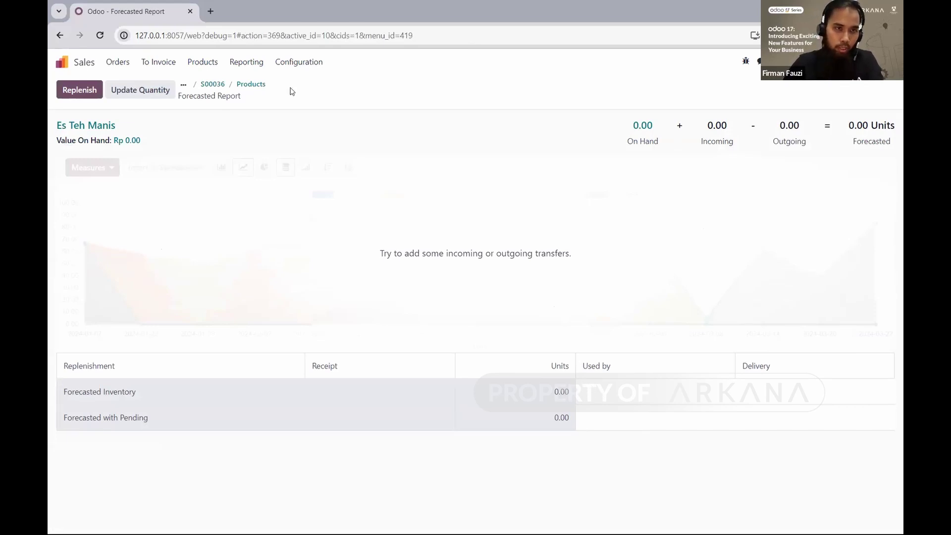
pyautogui.click(251, 85)
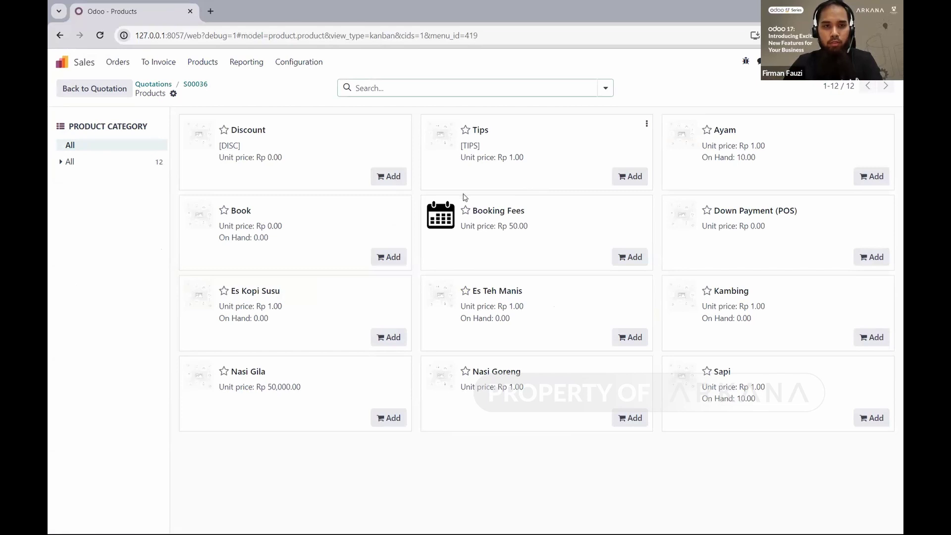
pyautogui.click(201, 85)
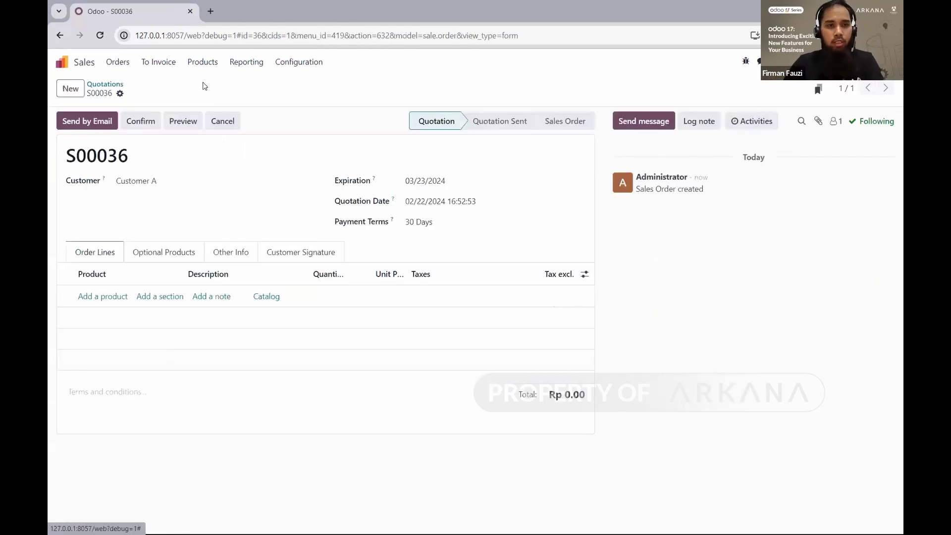
# Step: Try finding "ayam" in a new order line's product field, and discard the empty line
pyautogui.click(102, 298)
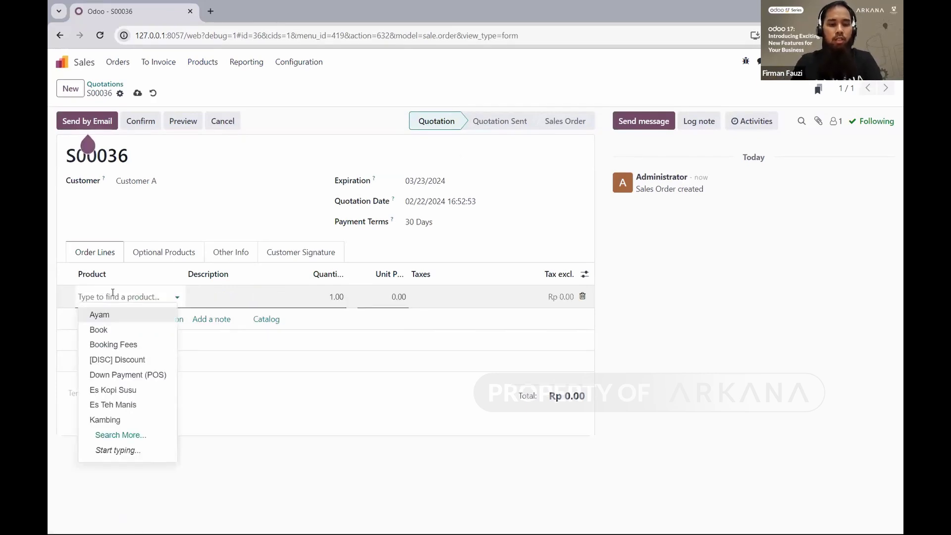
pyautogui.write('ayam')
pyautogui.press('BackSpace')
pyautogui.press('BackSpace')
pyautogui.press('BackSpace')
pyautogui.press('BackSpace')
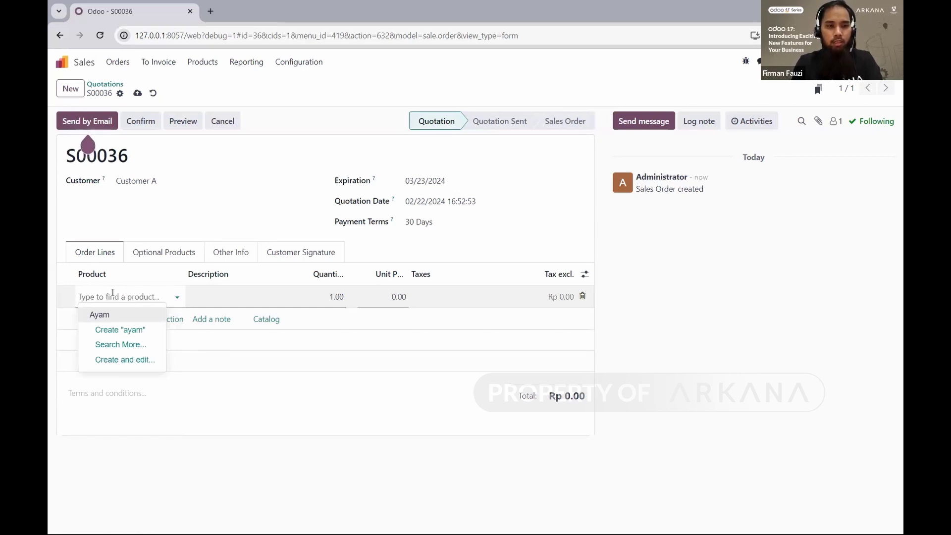
pyautogui.click(294, 157)
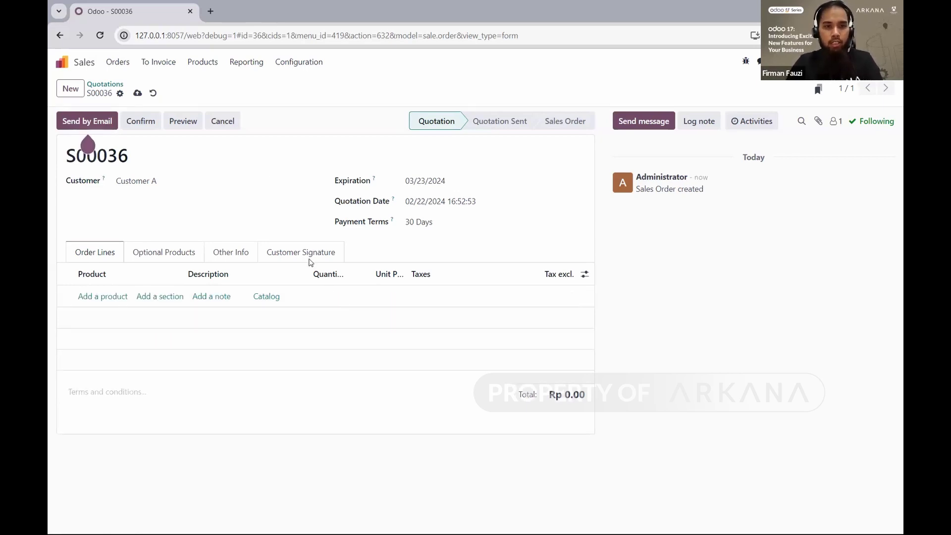
# Step: Search the quotation's product catalog for "ayam", clear the search filter and return to the quotation
pyautogui.click(272, 296)
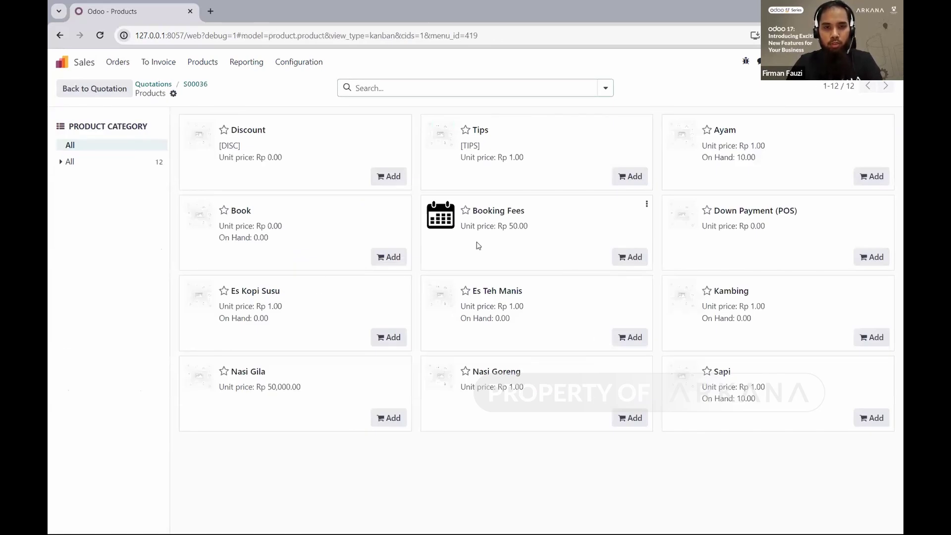
pyautogui.write('ayam')
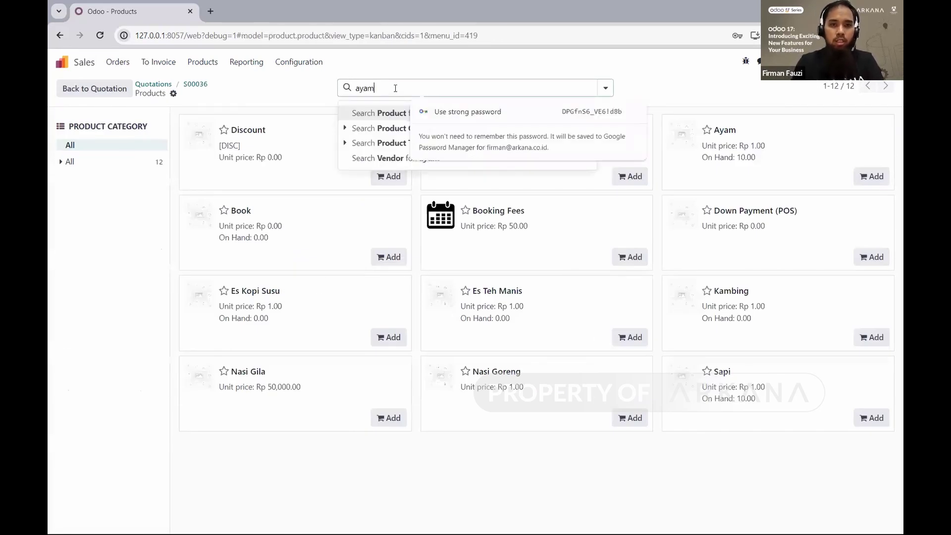
pyautogui.press('Return')
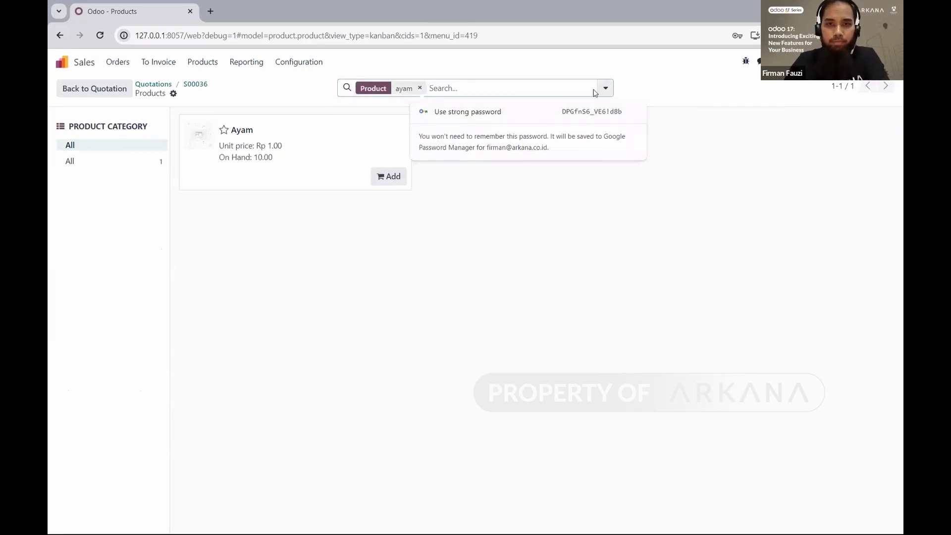
pyautogui.click(420, 88)
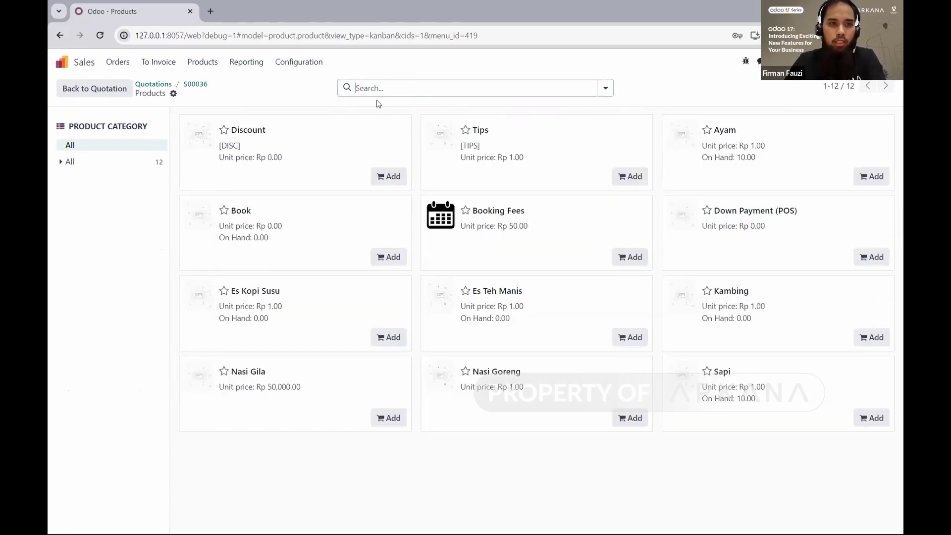
pyautogui.click(195, 83)
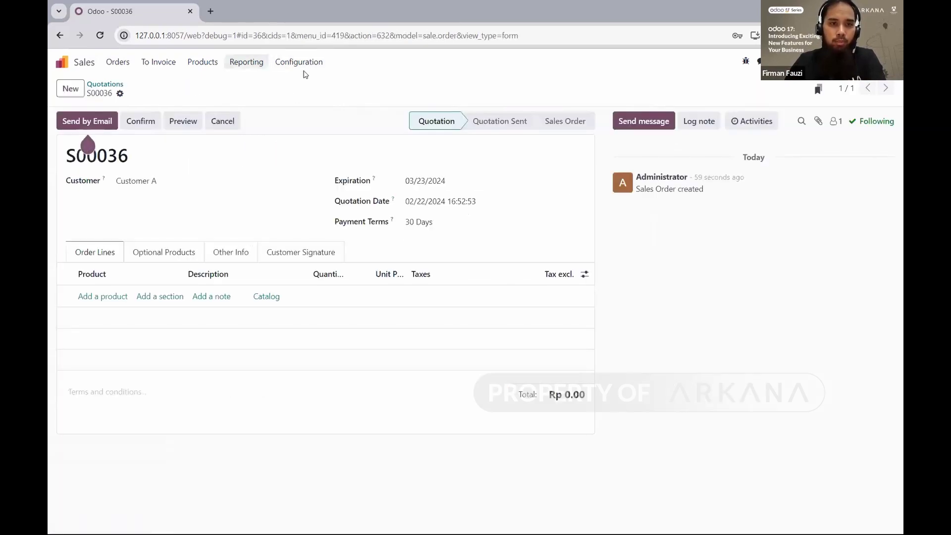
pyautogui.click(246, 61)
pyautogui.moveTo(299, 61)
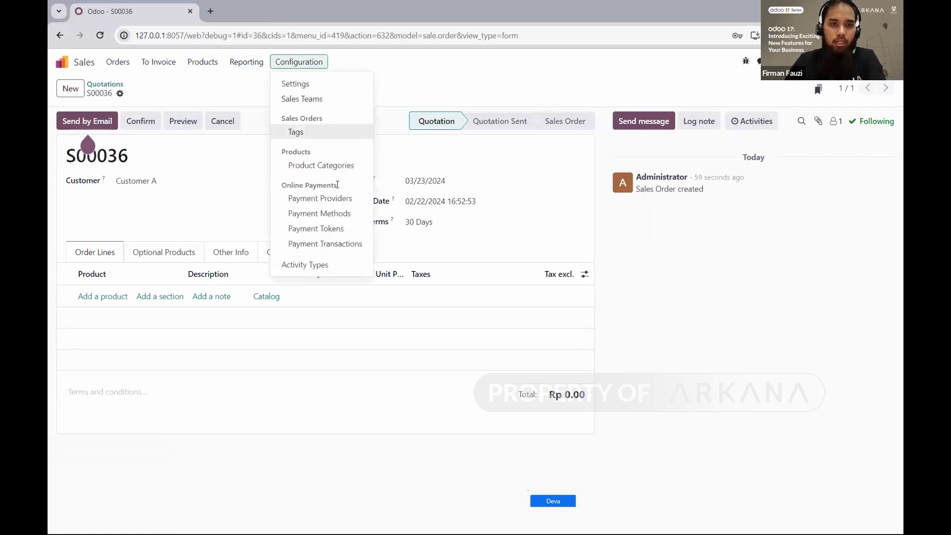
pyautogui.moveTo(203, 61)
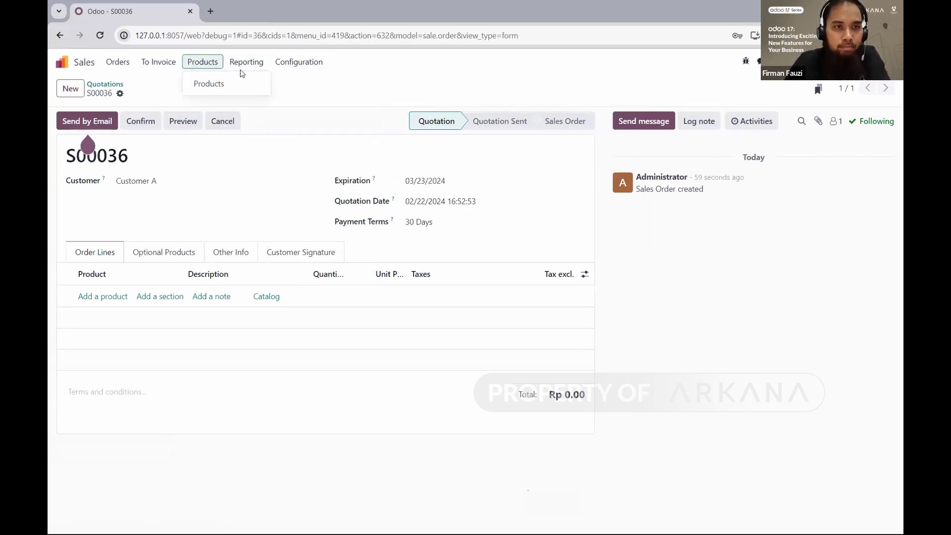
pyautogui.moveTo(255, 68)
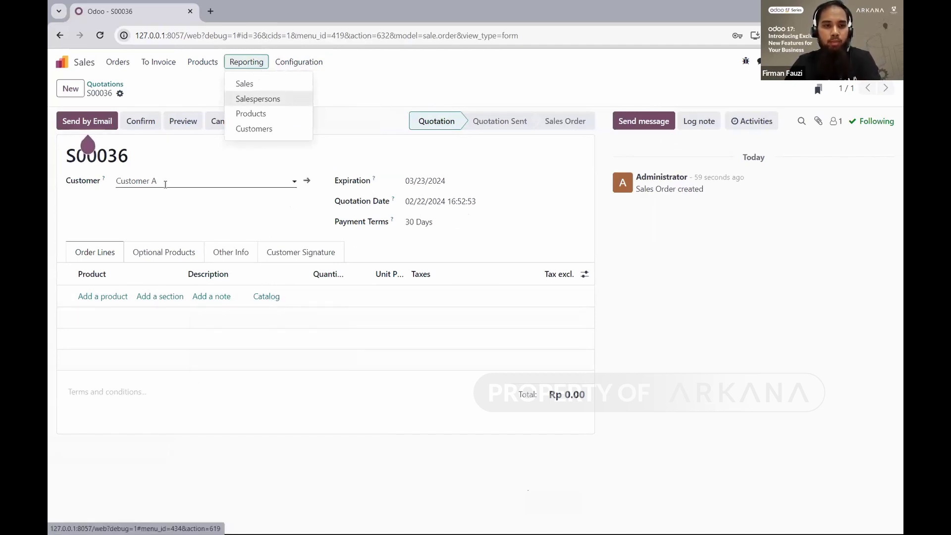
# Step: View the product catalog of quotation S00036 and return to the quotation
pyautogui.click(264, 296)
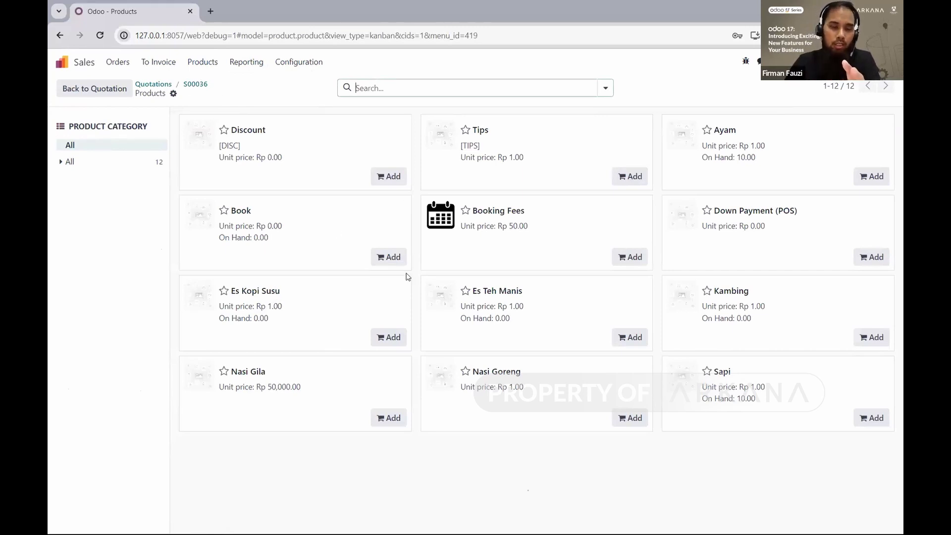
pyautogui.click(201, 85)
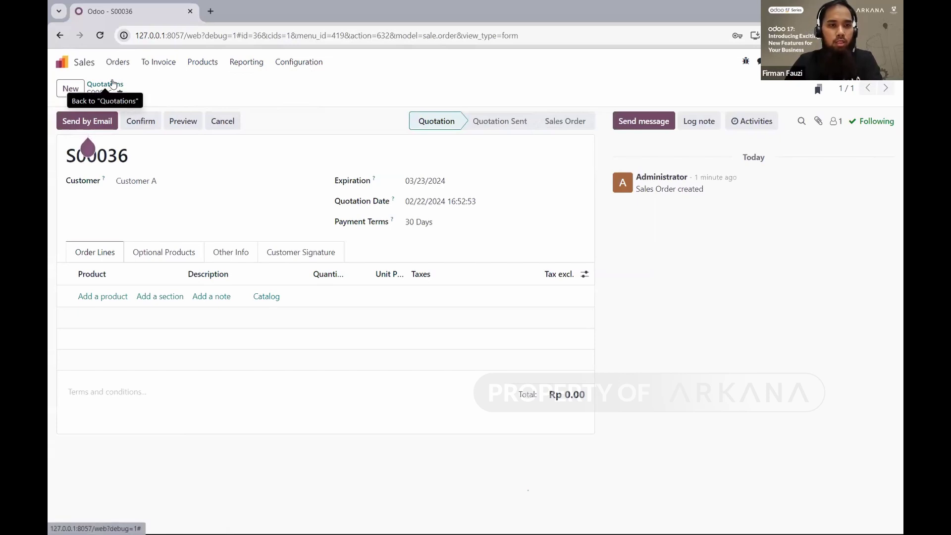
# Step: Try adding Nasi Gila to a new quotation without a customer, and discard the unsaved quotation
pyautogui.click(70, 89)
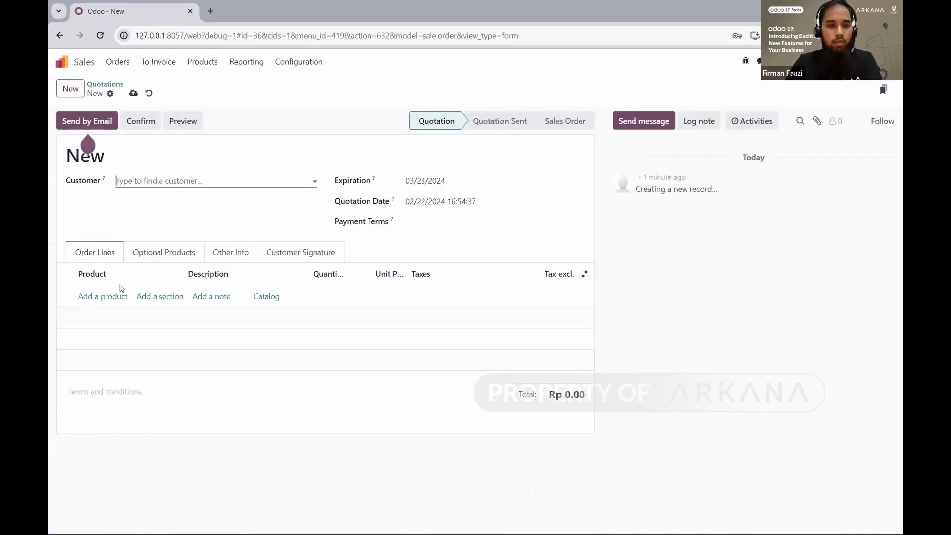
pyautogui.click(108, 296)
pyautogui.click(177, 296)
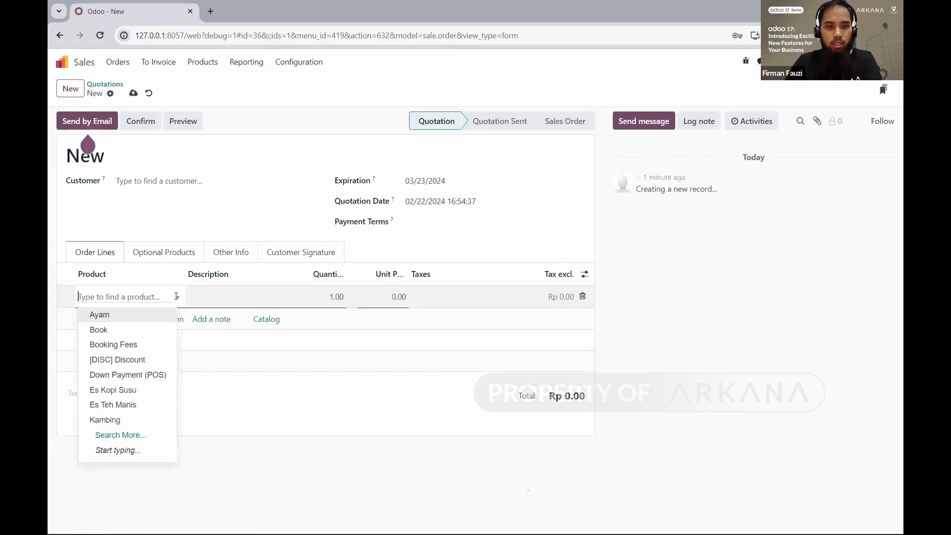
pyautogui.write('nasi g')
pyautogui.press('Return')
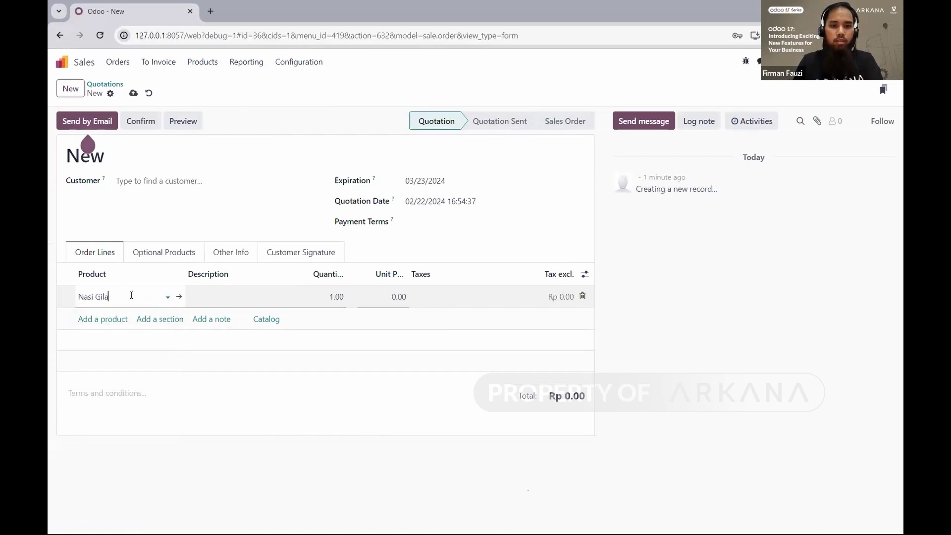
pyautogui.click(251, 325)
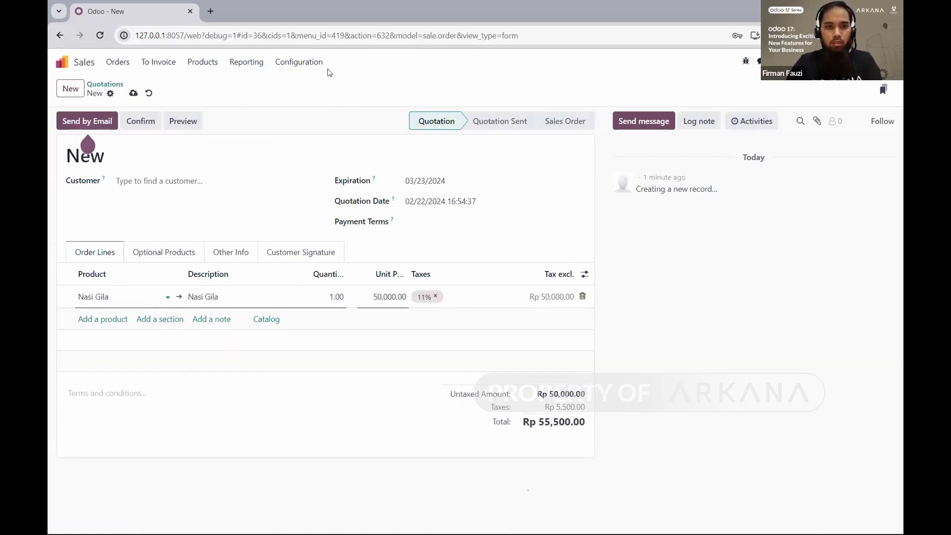
pyautogui.click(306, 64)
pyautogui.click(312, 84)
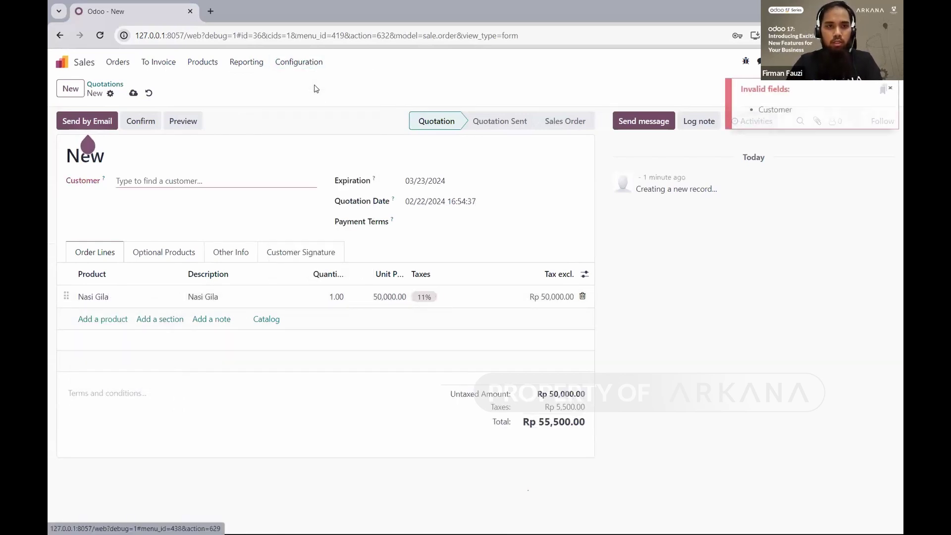
pyautogui.click(148, 93)
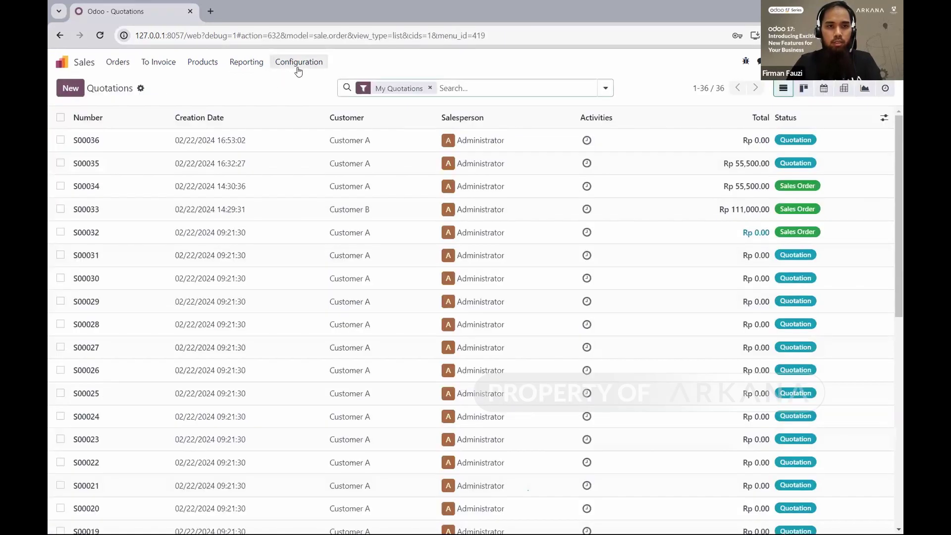
# Step: Enable Discounts and Discounts, Loyalty & Gift Card in the Sales pricing settings and save them
pyautogui.click(308, 85)
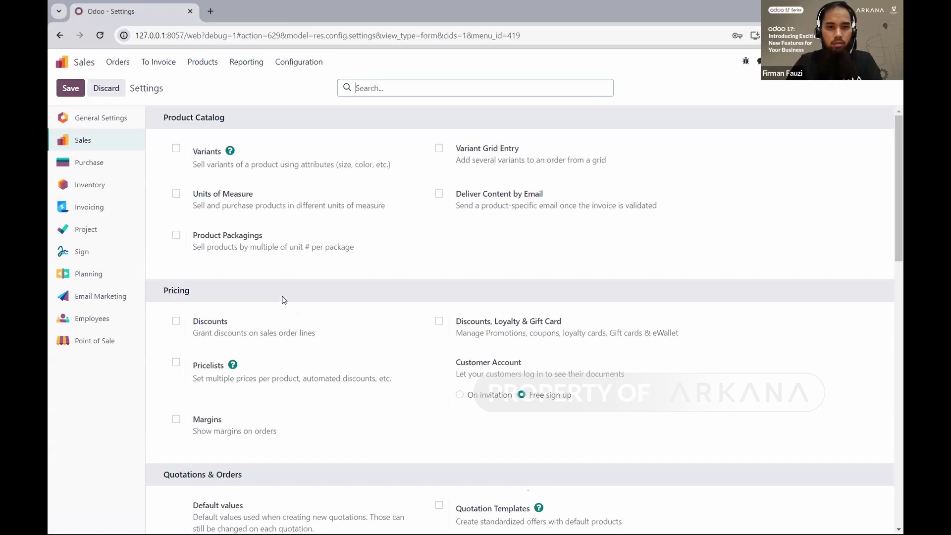
pyautogui.click(176, 321)
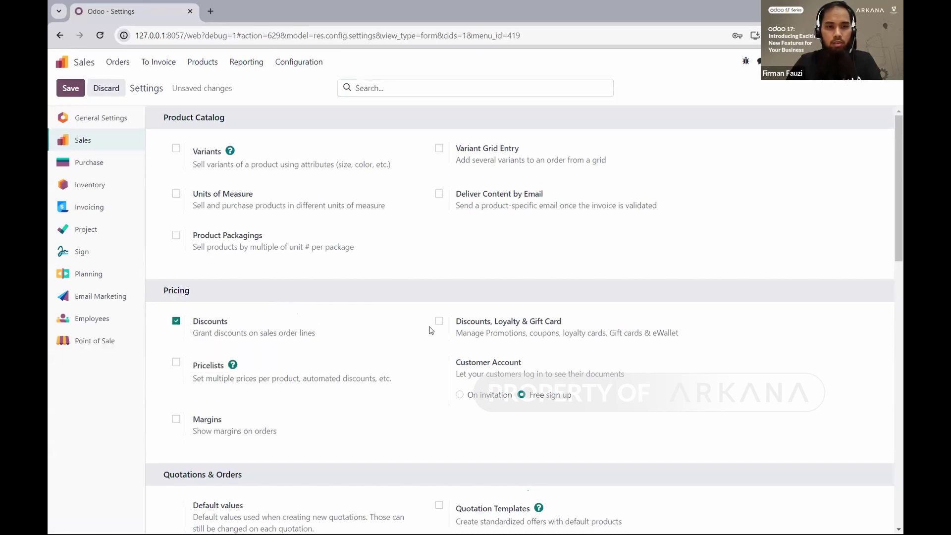
pyautogui.click(70, 87)
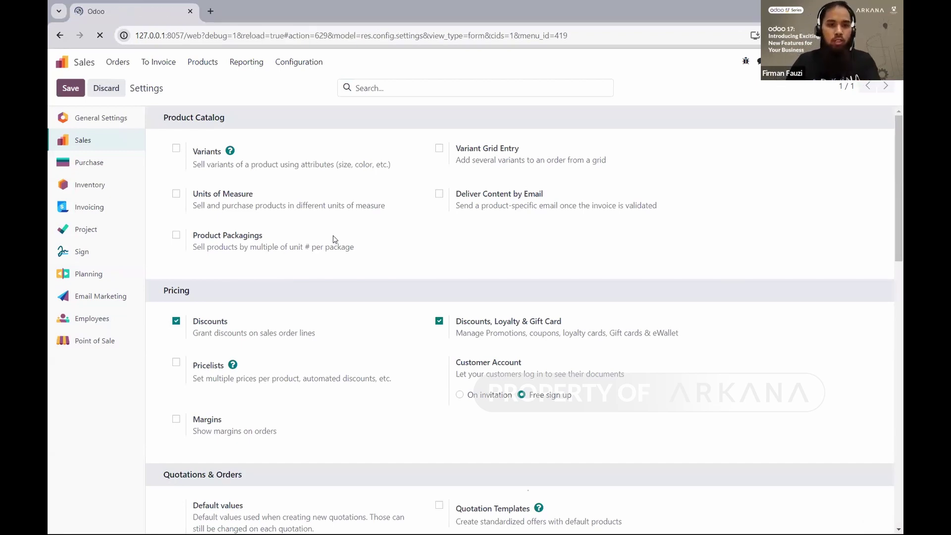
pyautogui.scroll(-2, 361, 246)
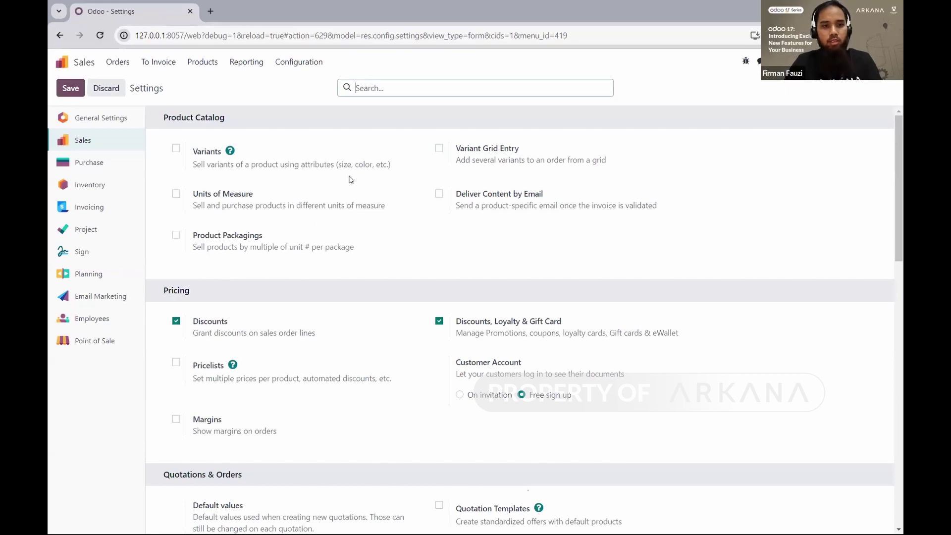
# Step: Return to the Sales quotations list and open quotation S00036
pyautogui.click(70, 67)
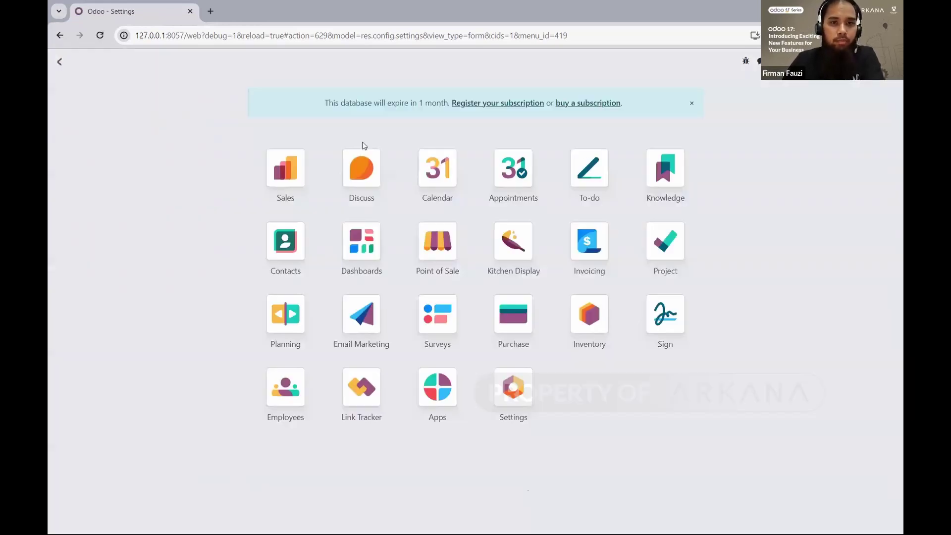
pyautogui.click(279, 194)
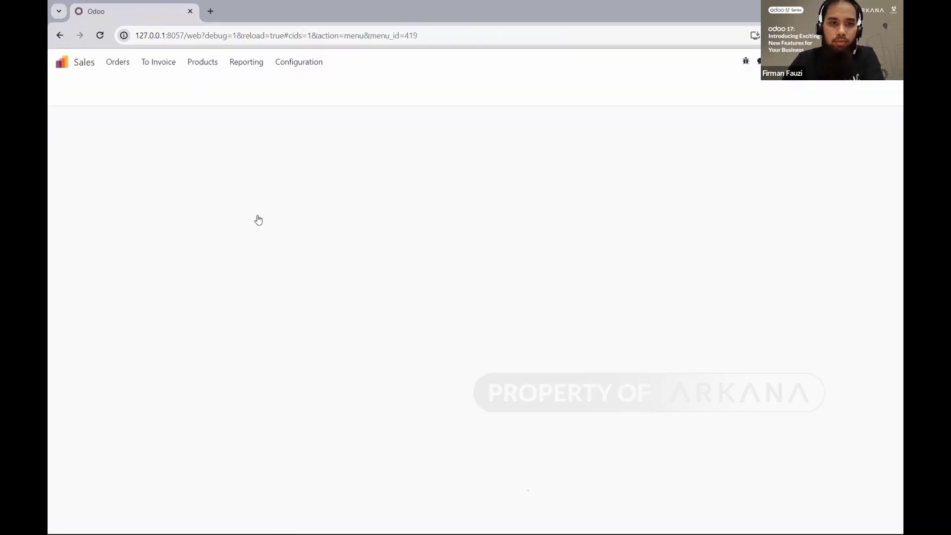
pyautogui.click(197, 145)
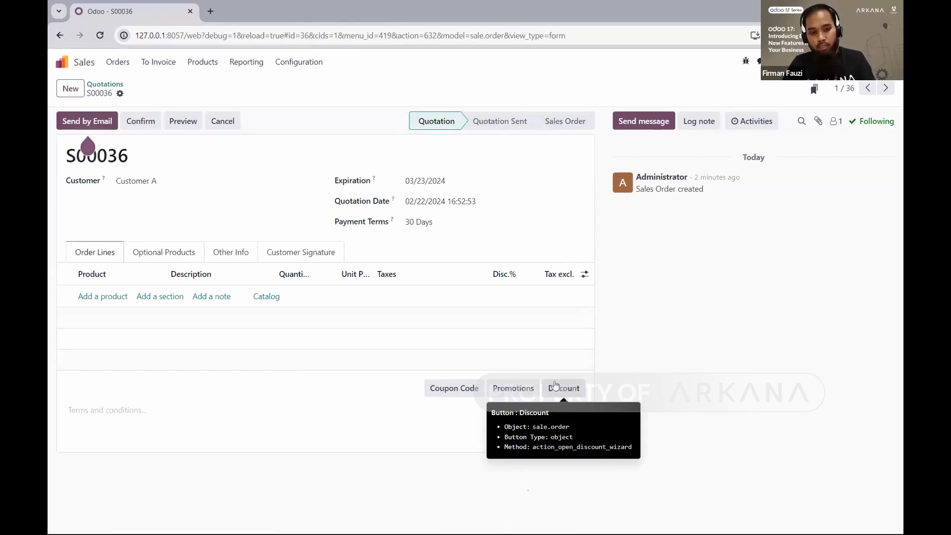
# Step: Switch to the older Odoo instance, examine the promotion options on Sales quotation S00055, and switch back to the Odoo 17 quotation
pyautogui.hotkey('alt', 'Tab')
pyautogui.hotkey('alt', 'Tab')
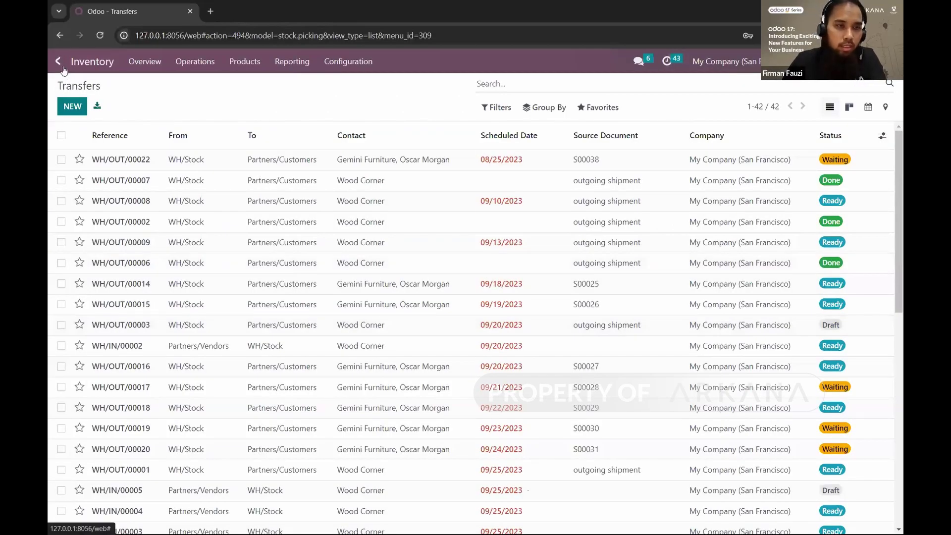
pyautogui.click(60, 62)
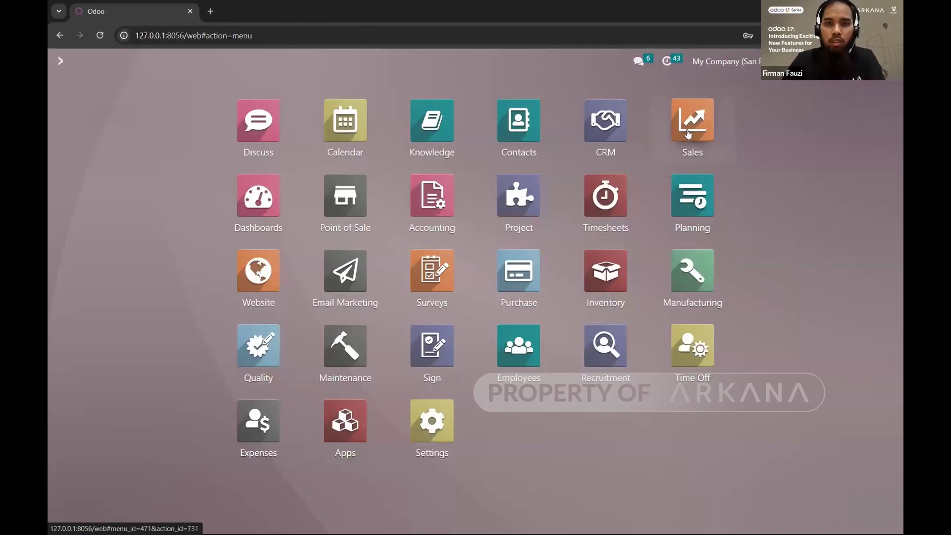
pyautogui.press('Return')
pyautogui.click(89, 159)
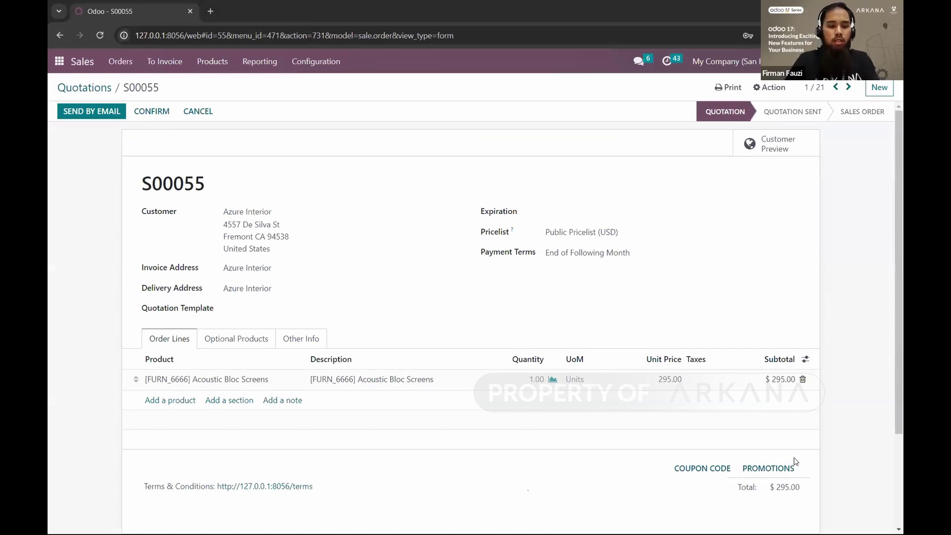
pyautogui.hotkey('alt', 'Tab')
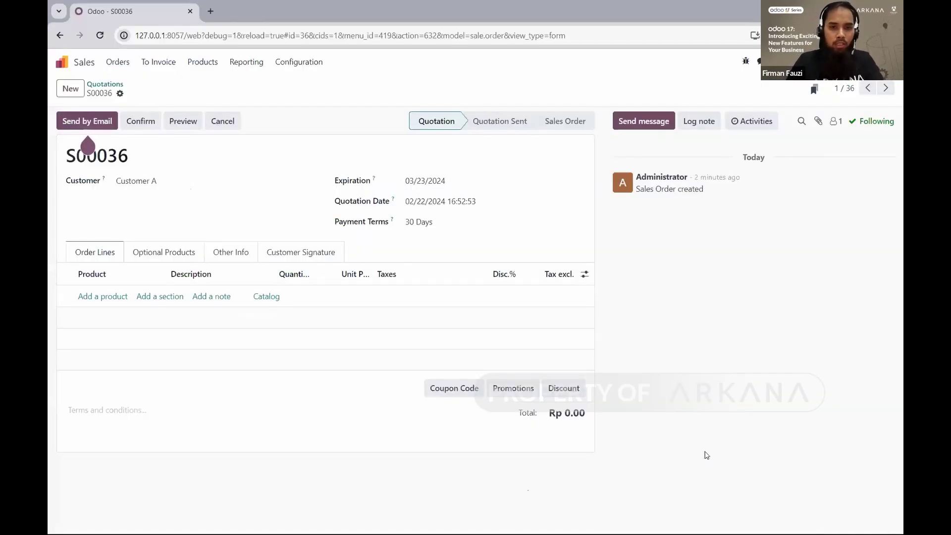
# Step: Add Nasi Gila to the order lines of quotation S00036, and view the Discount options without applying any
pyautogui.click(102, 296)
pyautogui.write('nasi gi')
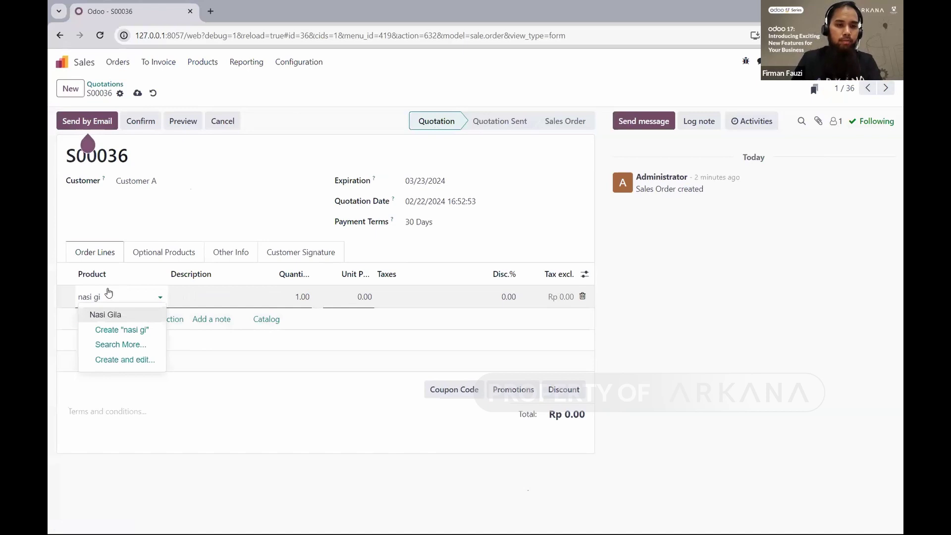
pyautogui.click(105, 314)
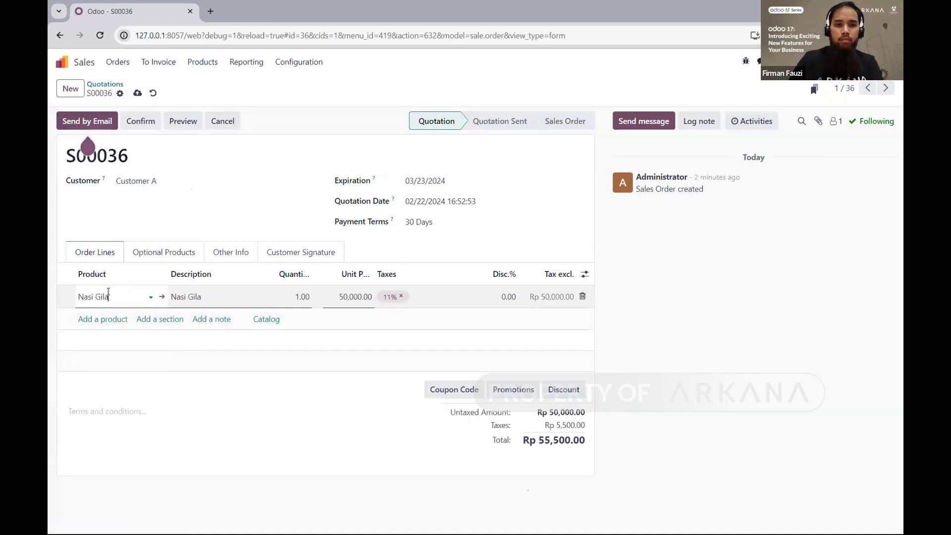
pyautogui.click(565, 390)
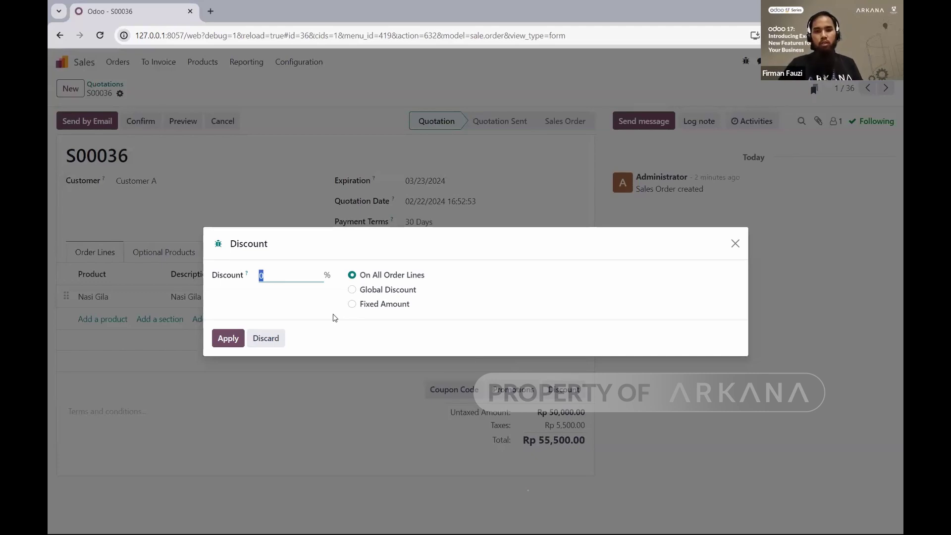
pyautogui.click(735, 243)
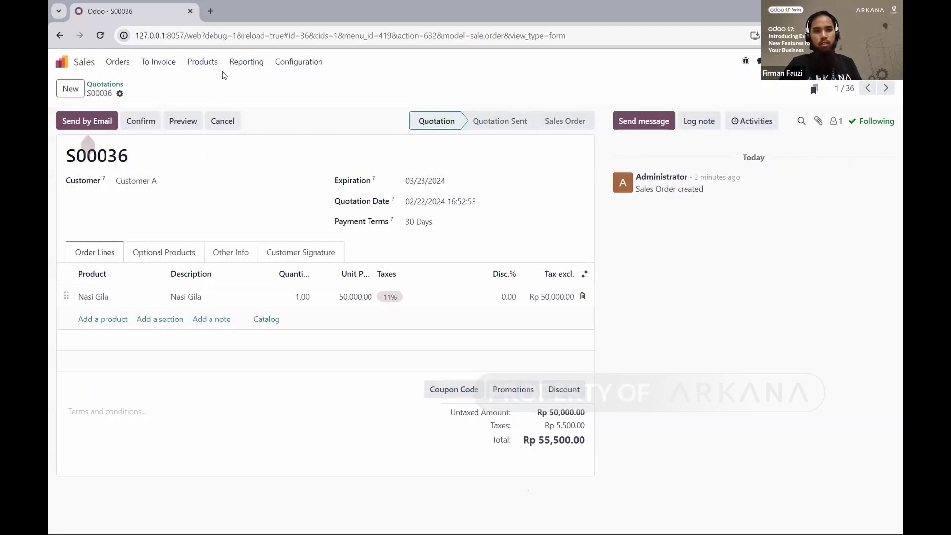
# Step: View the Discount & Loyalty programs page under Sales products, and return to quotation S00036
pyautogui.click(258, 64)
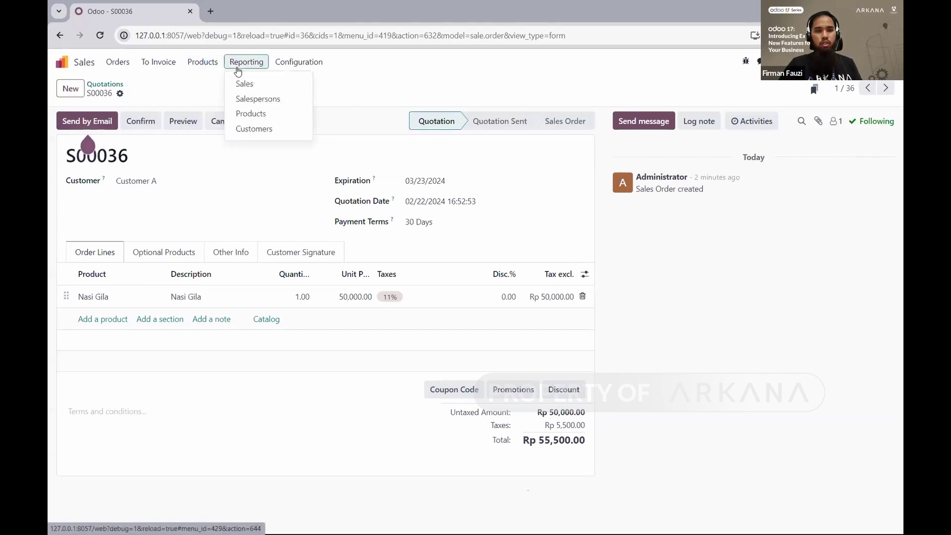
pyautogui.moveTo(202, 62)
pyautogui.click(221, 102)
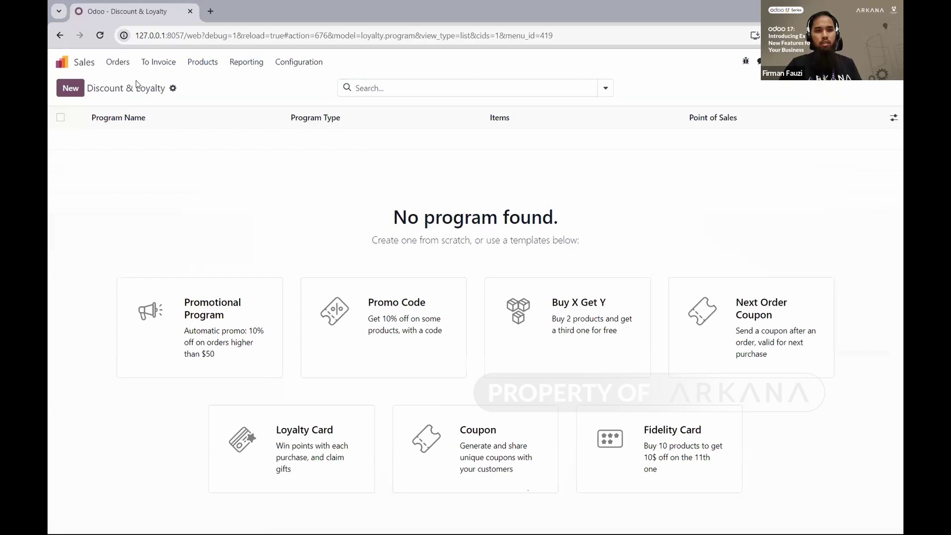
pyautogui.click(63, 61)
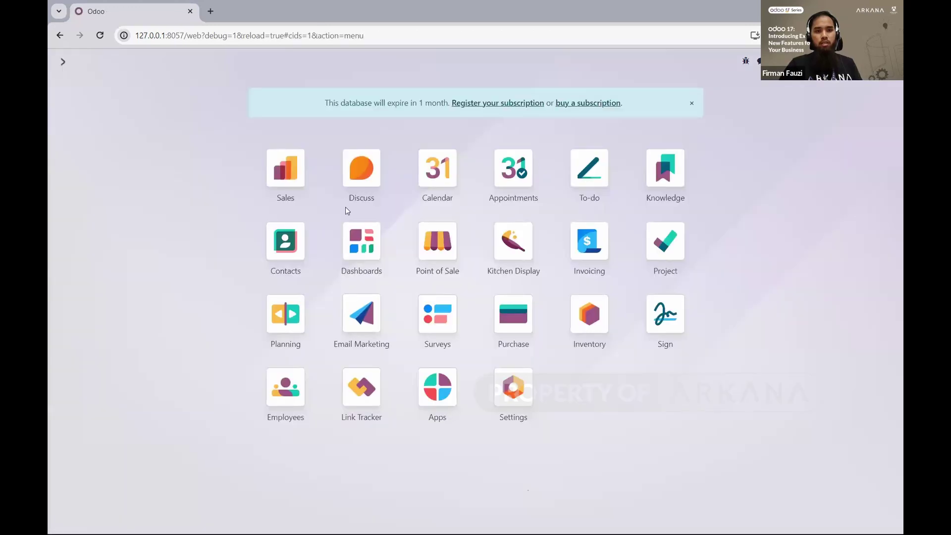
pyautogui.click(309, 180)
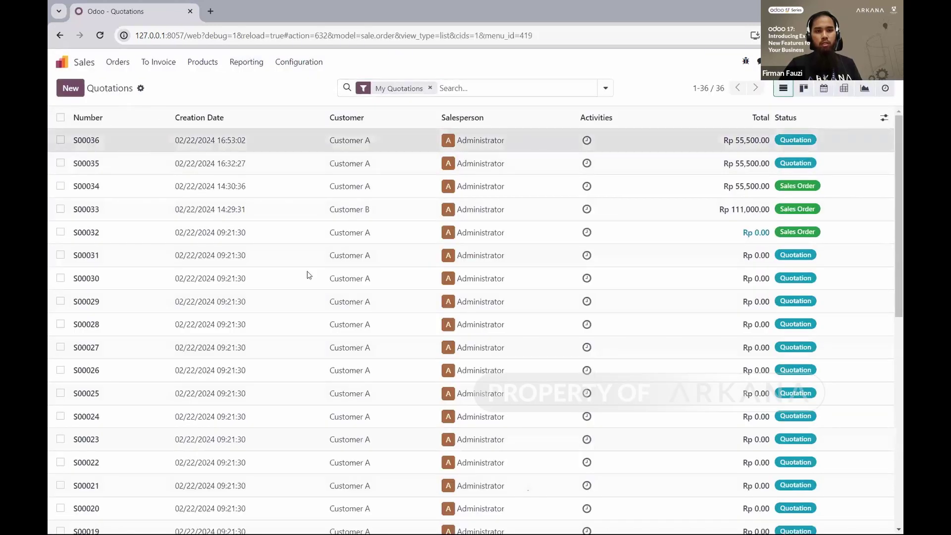
pyautogui.click(88, 142)
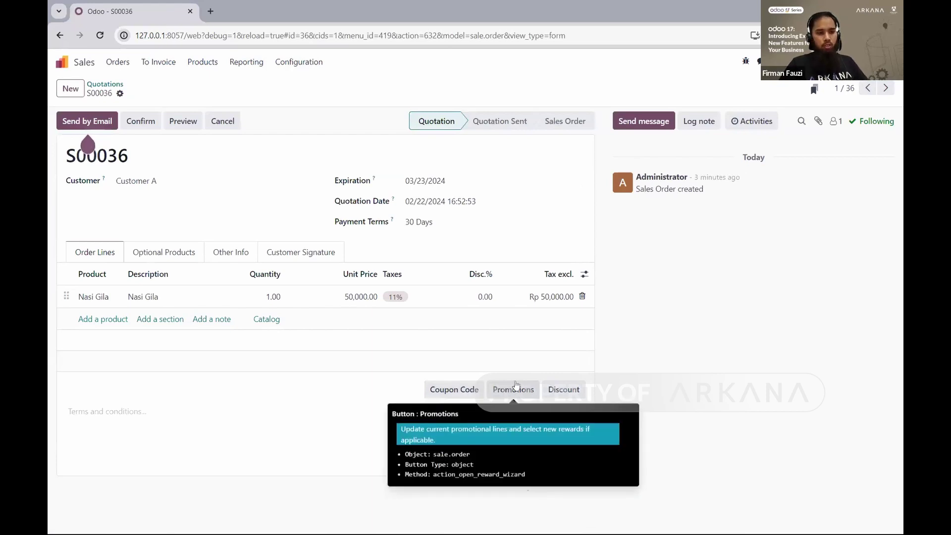
# Step: Check the quotation's applicable Promotions, and view the Discount options without applying any
pyautogui.click(496, 389)
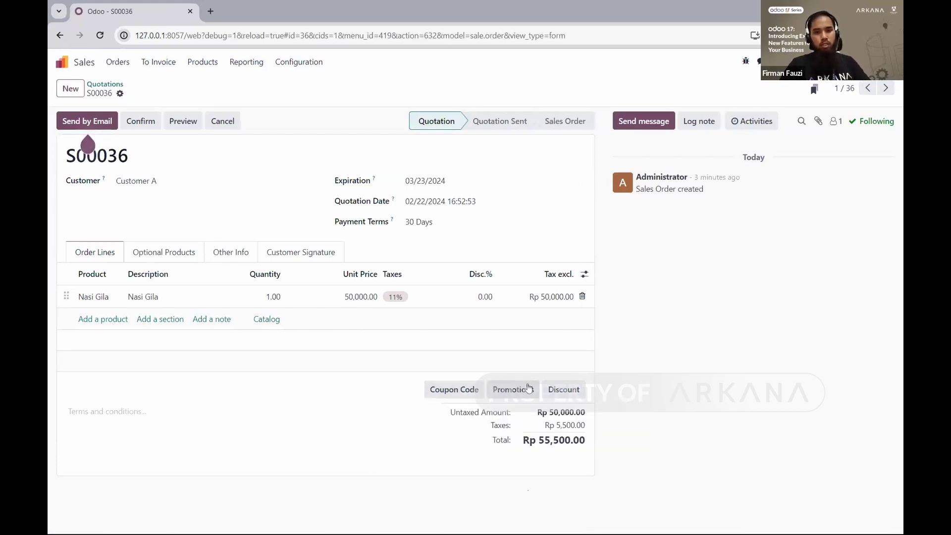
pyautogui.click(563, 389)
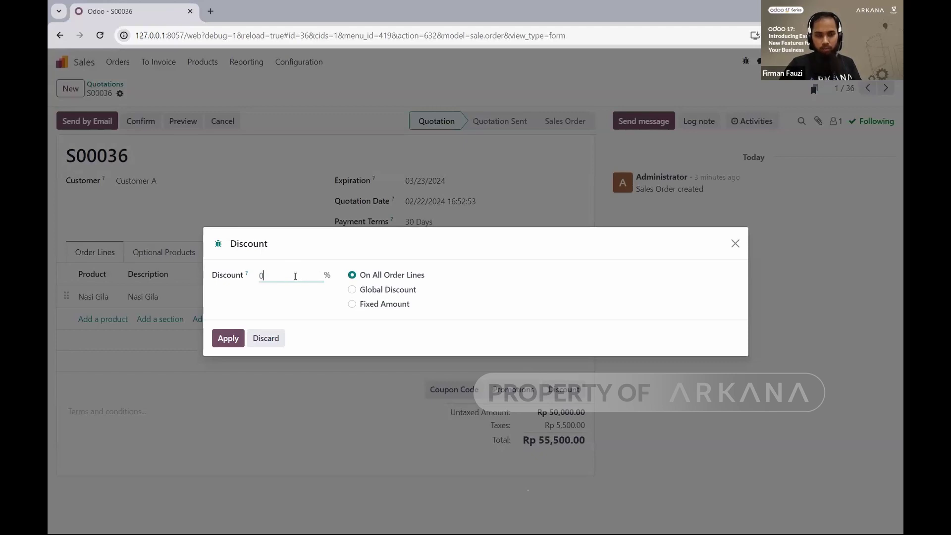
pyautogui.click(735, 244)
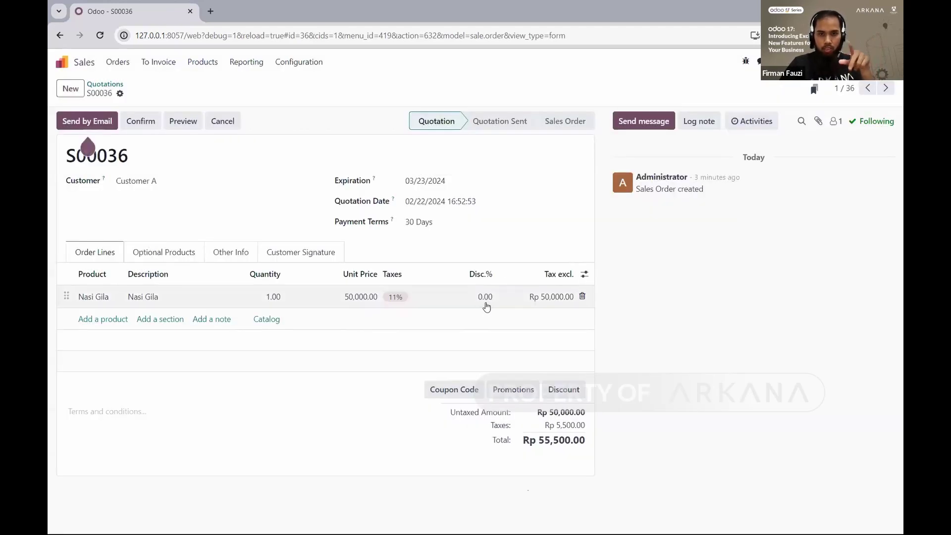
# Step: Apply a 10% Global Discount to the open quotation, and delete the resulting discount line
pyautogui.click(563, 392)
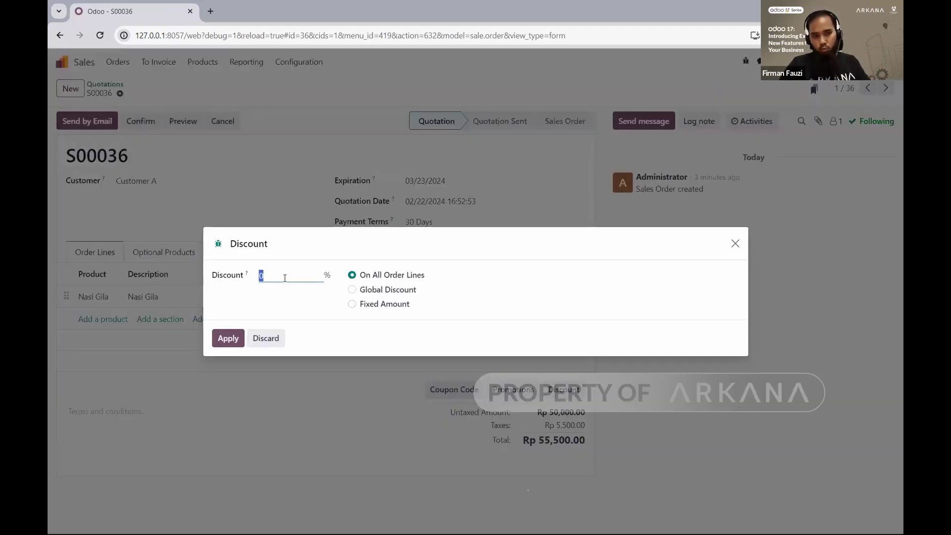
pyautogui.click(376, 292)
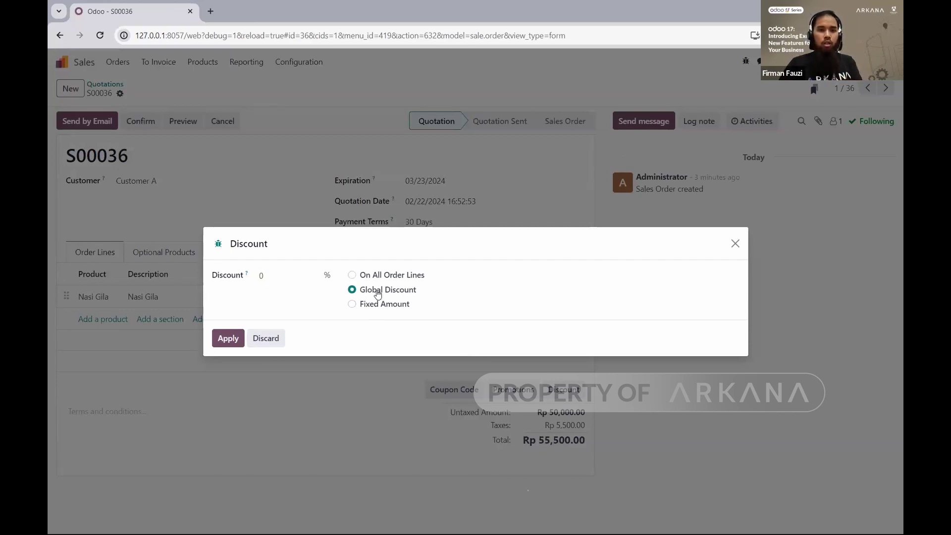
pyautogui.click(245, 277)
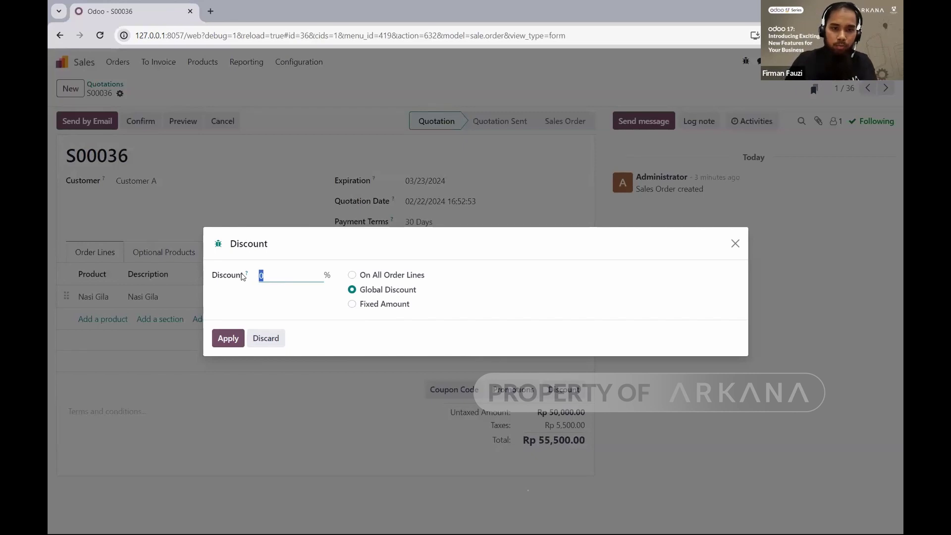
pyautogui.write('10')
pyautogui.click(233, 337)
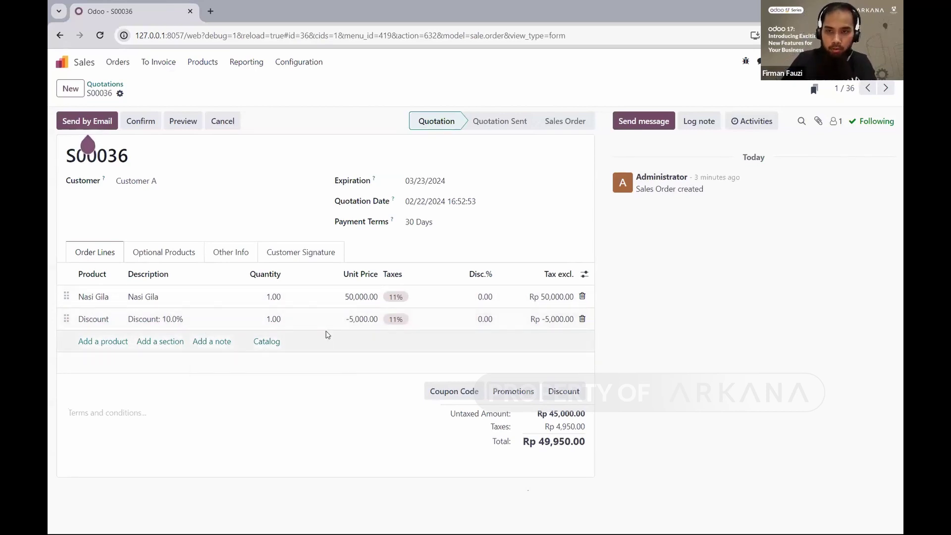
pyautogui.click(583, 318)
# Step: Apply a Fixed Amount discount of Rp 5,000 to the quotation, and delete the resulting discount line
pyautogui.click(573, 394)
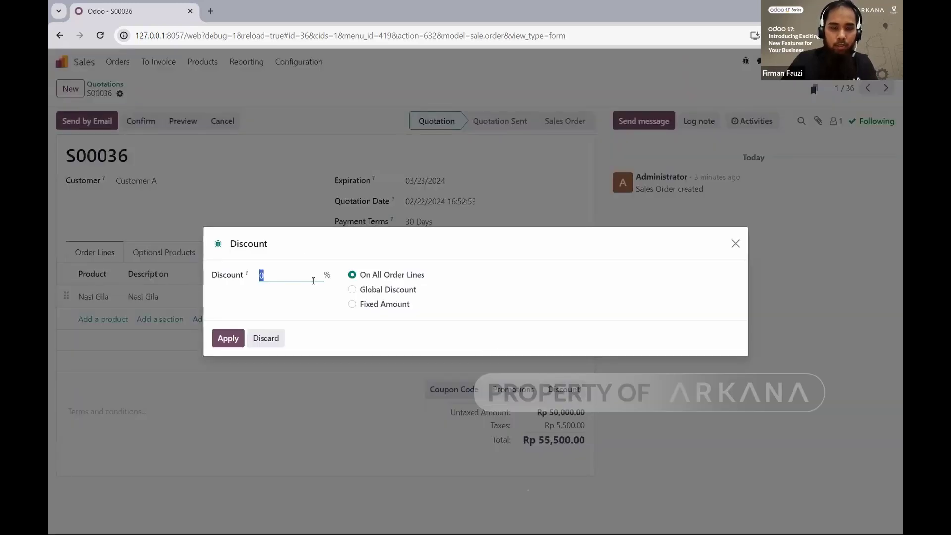
pyautogui.click(387, 308)
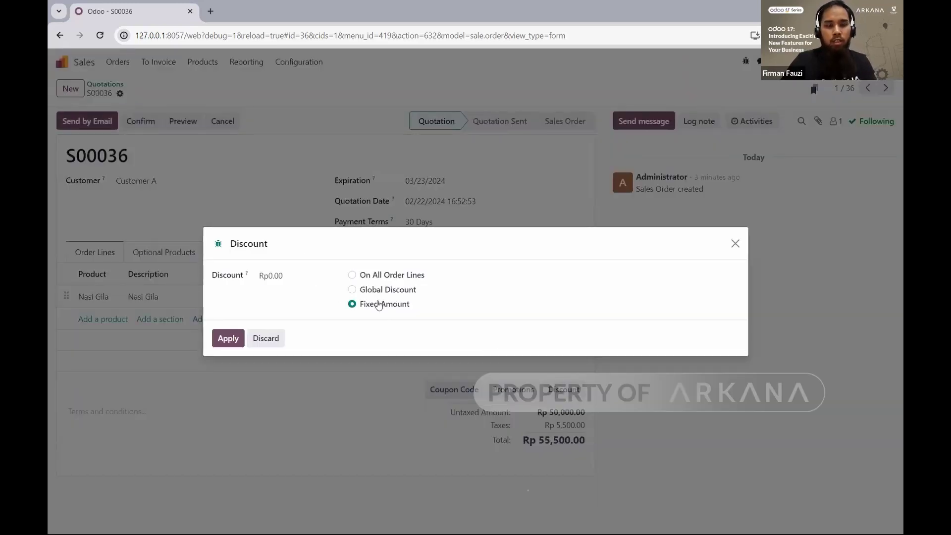
pyautogui.click(289, 275)
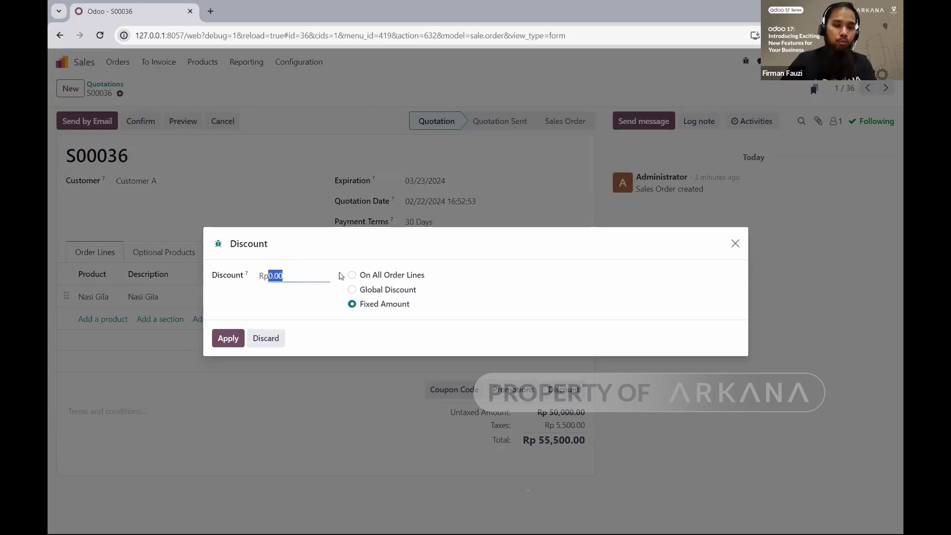
pyautogui.write('50')
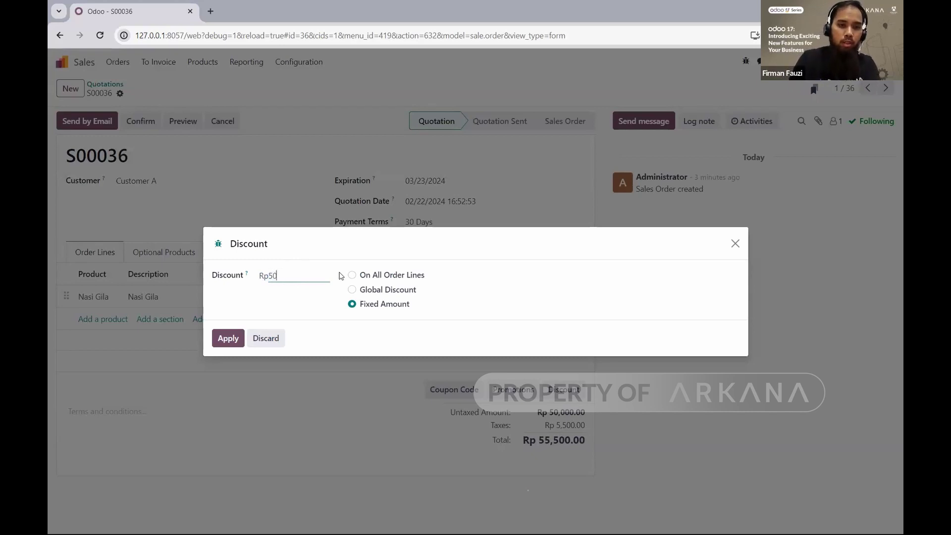
pyautogui.click(237, 342)
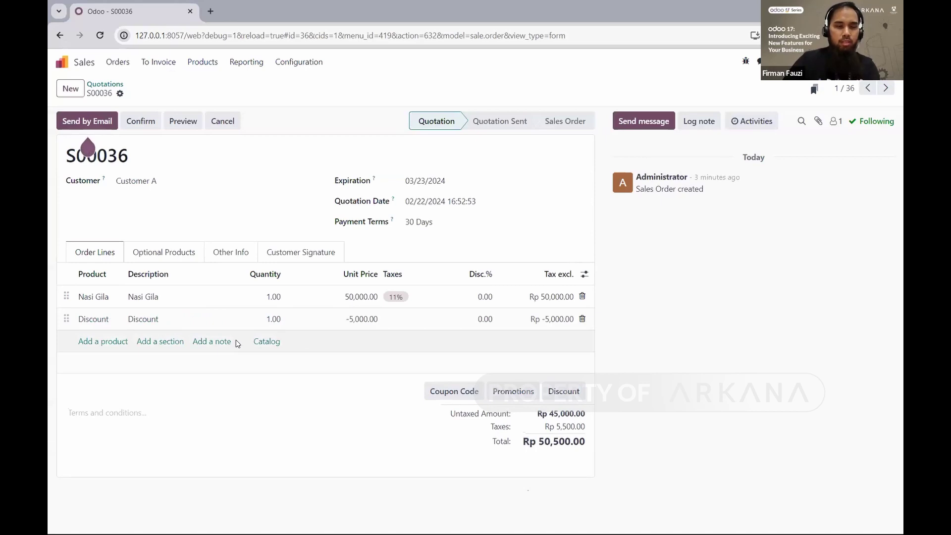
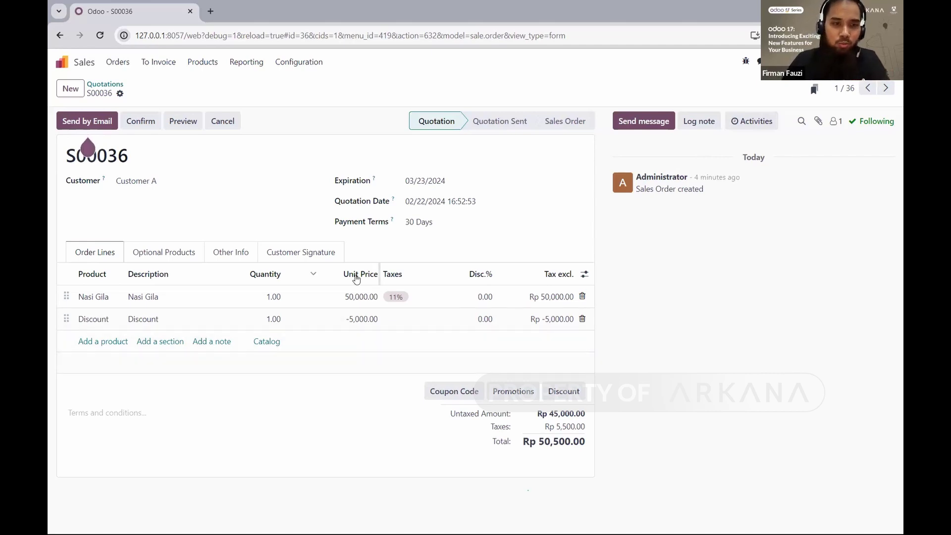
pyautogui.click(582, 319)
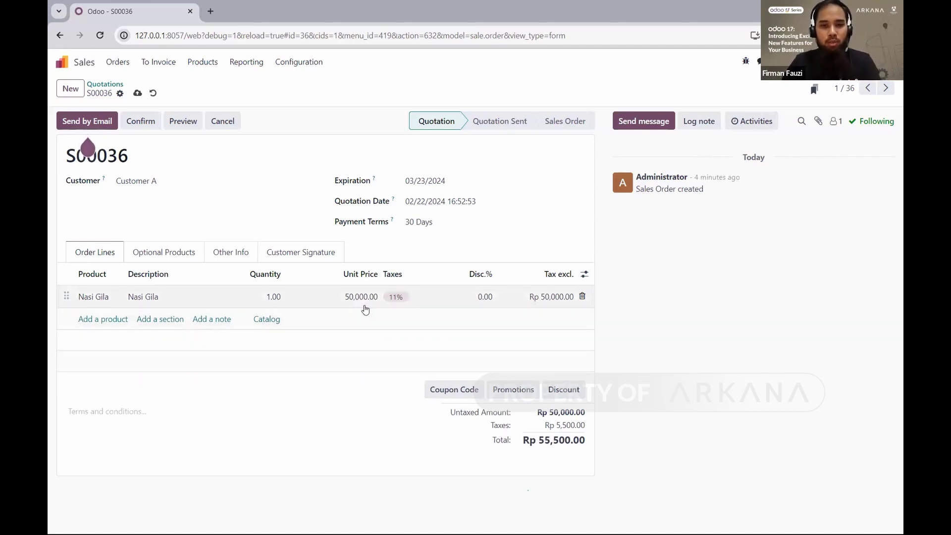
# Step: Apply a 5% Global Discount to the quotation, and confirm it as a sales order
pyautogui.click(570, 396)
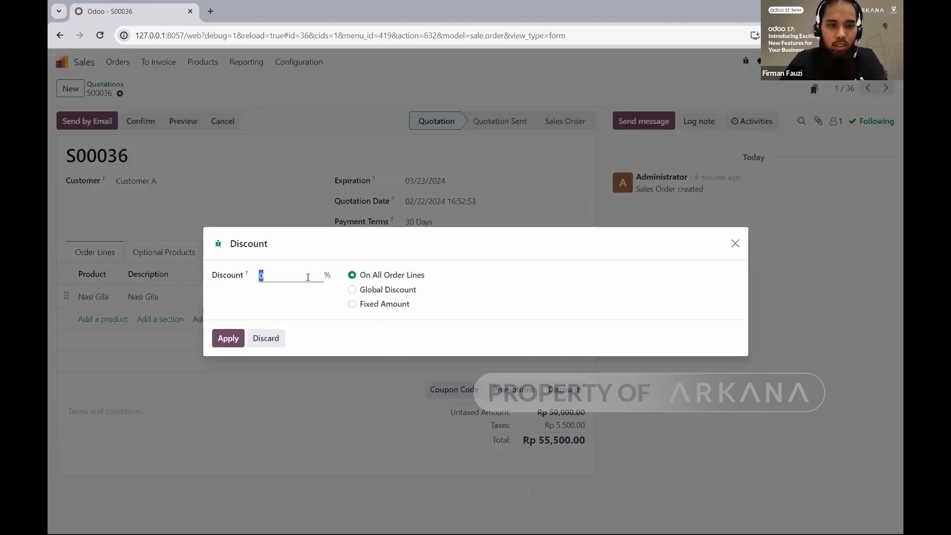
pyautogui.click(352, 290)
pyautogui.click(260, 277)
pyautogui.write('5')
pyautogui.click(228, 339)
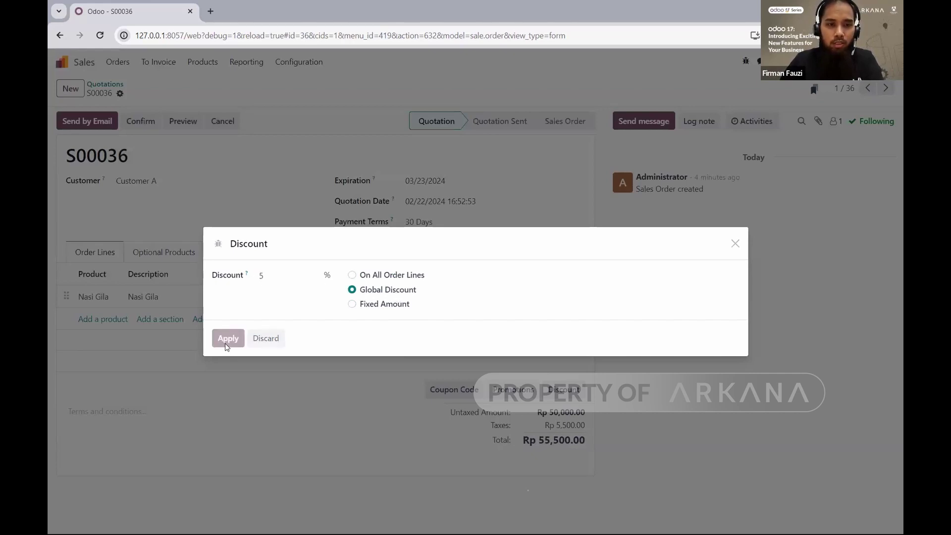
pyautogui.click(136, 123)
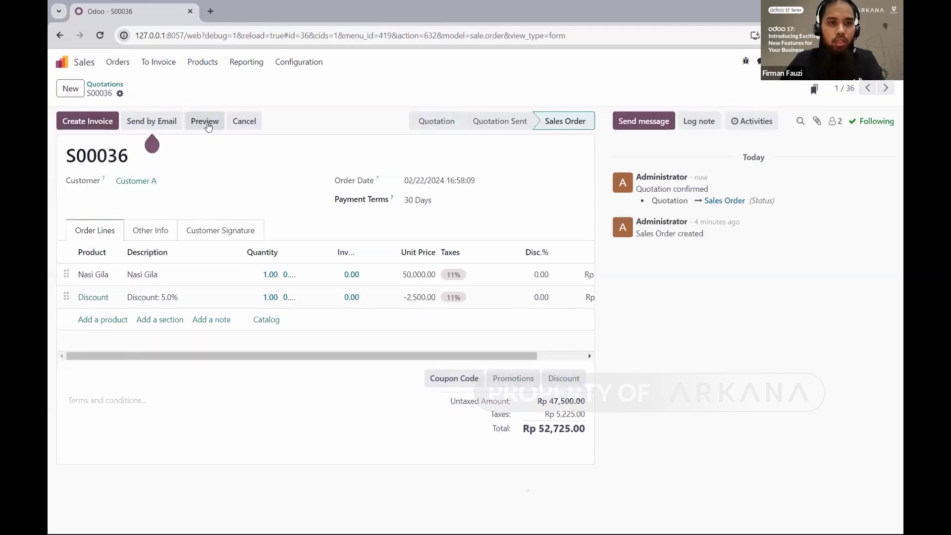
# Step: Try to send the confirmed sales order by email
pyautogui.click(151, 121)
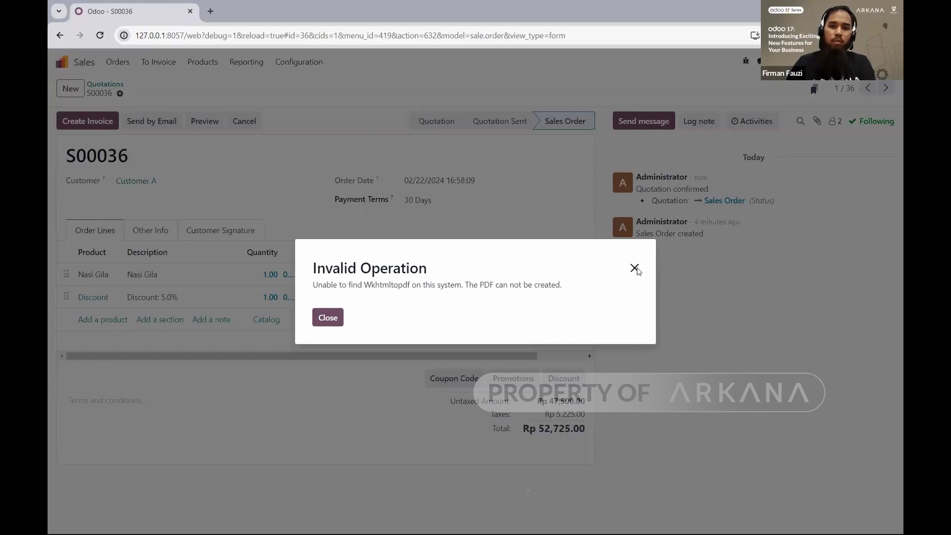
pyautogui.click(635, 268)
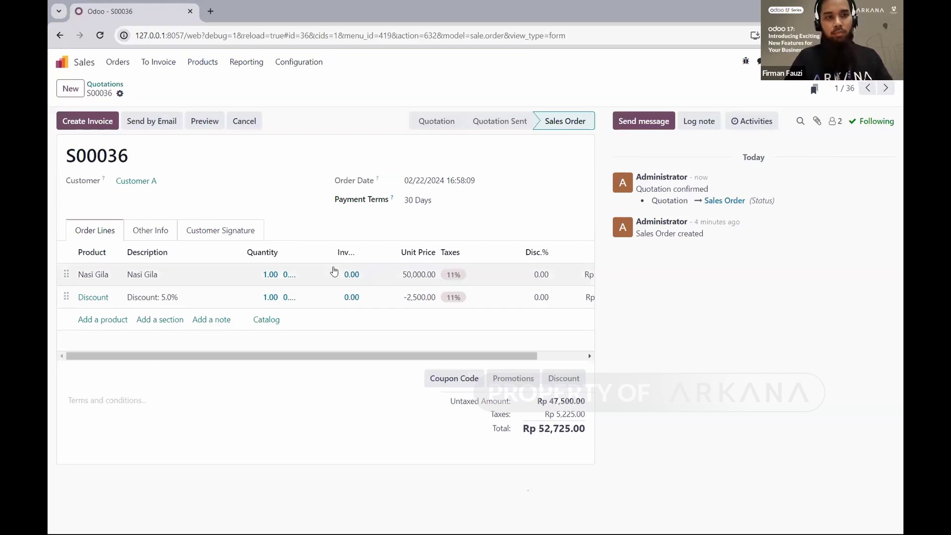
pyautogui.moveTo(331, 253)
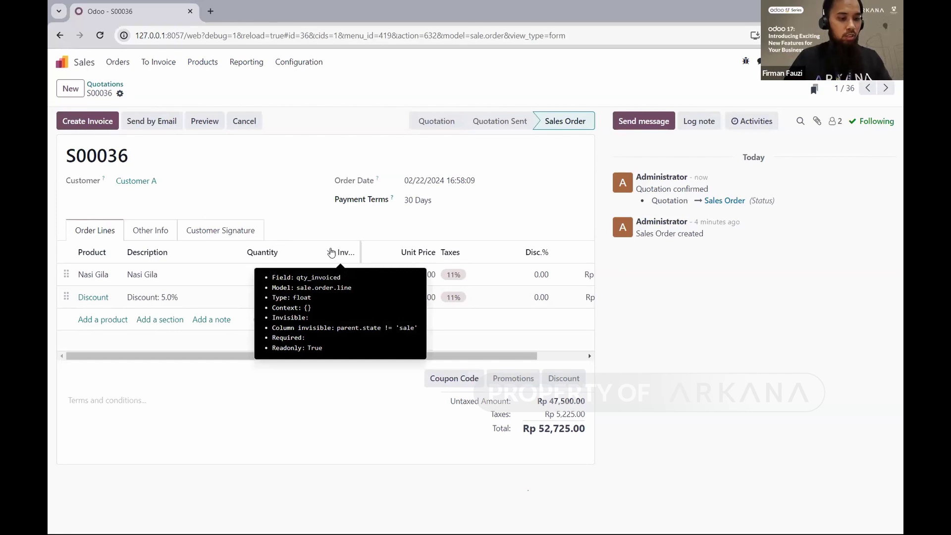
# Step: Open the Sales quotations list, and switch to the older Odoo instance to view its quotations list and newest quotation
pyautogui.click(60, 63)
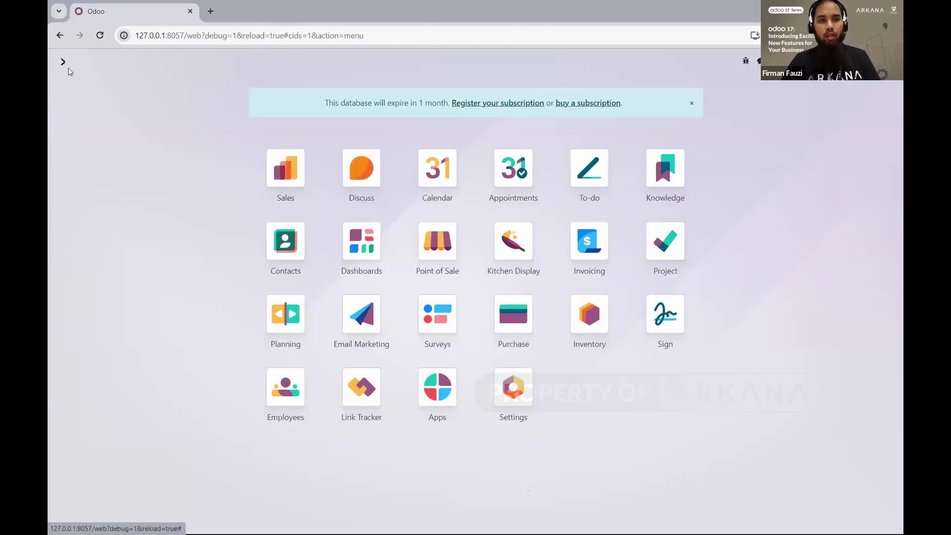
pyautogui.click(290, 184)
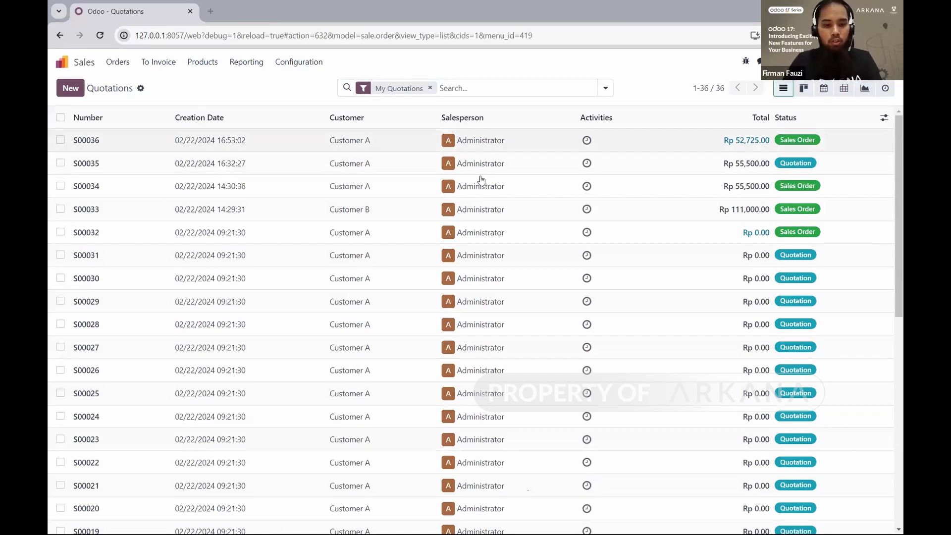
pyautogui.hotkey('alt', 'Tab')
pyautogui.hotkey('alt', 'Tab')
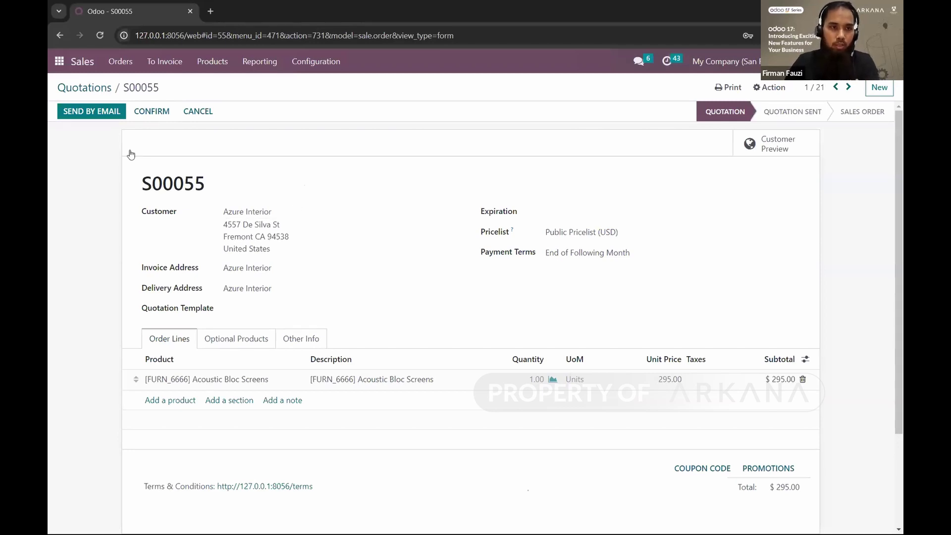
pyautogui.click(85, 88)
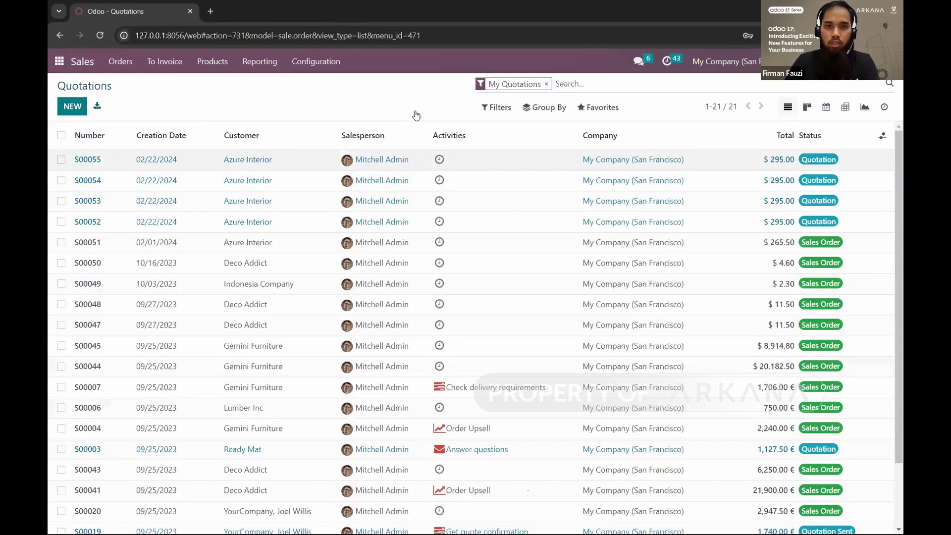
pyautogui.click(416, 112)
pyautogui.moveTo(394, 111)
pyautogui.click(61, 160)
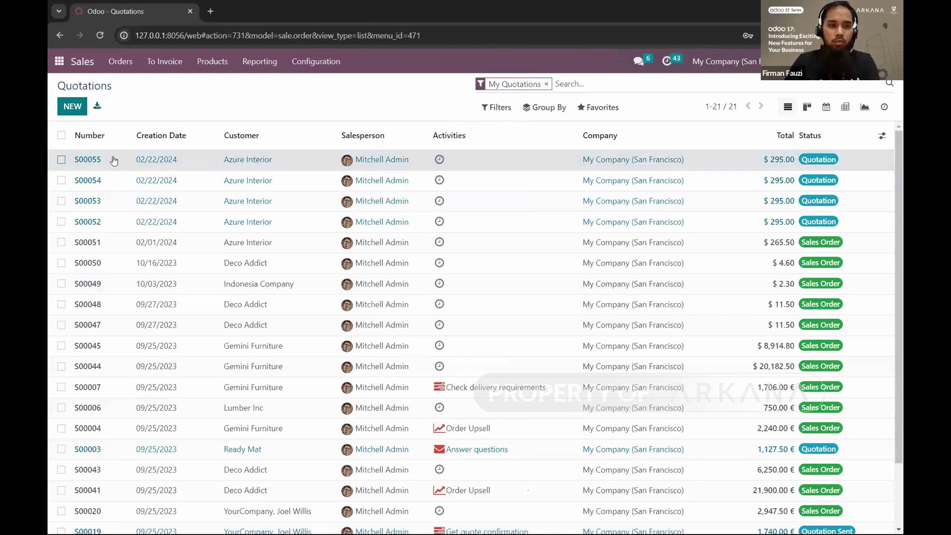
pyautogui.click(113, 161)
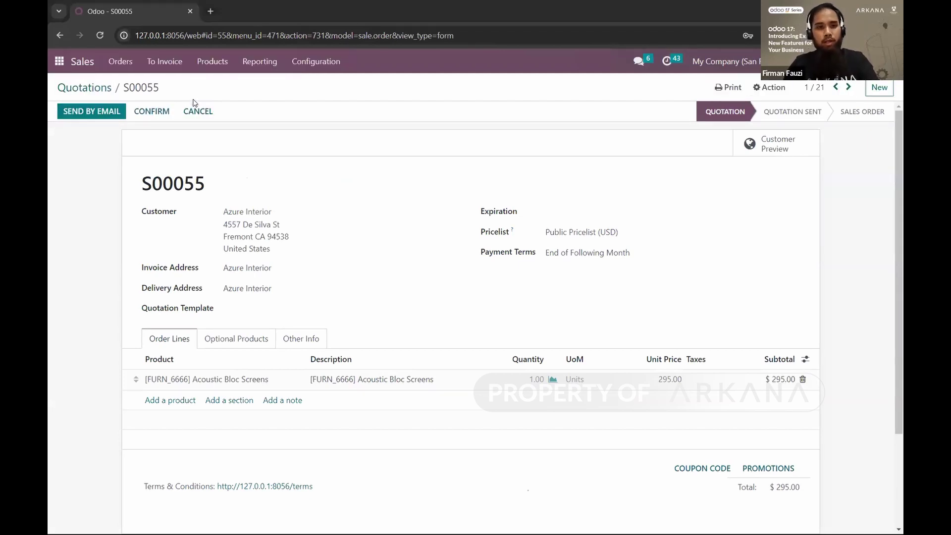
# Step: Switch back to Odoo 17, view the newest sales order, and check the list actions available for it without running any
pyautogui.hotkey('alt', 'Tab')
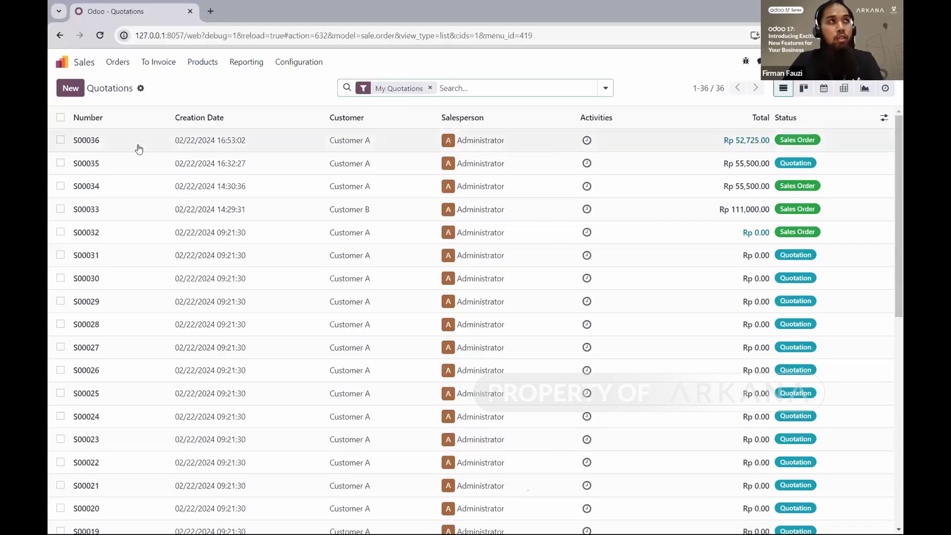
pyautogui.click(123, 147)
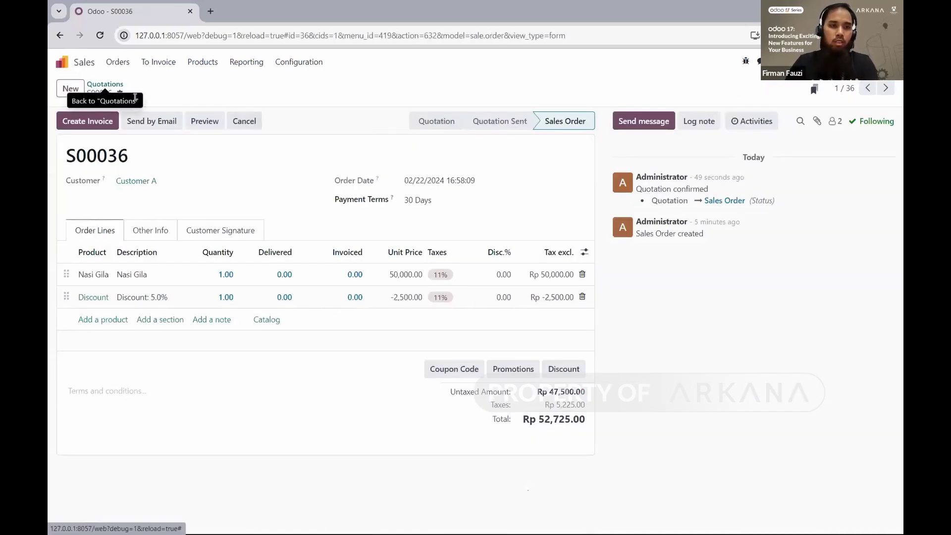
pyautogui.click(119, 85)
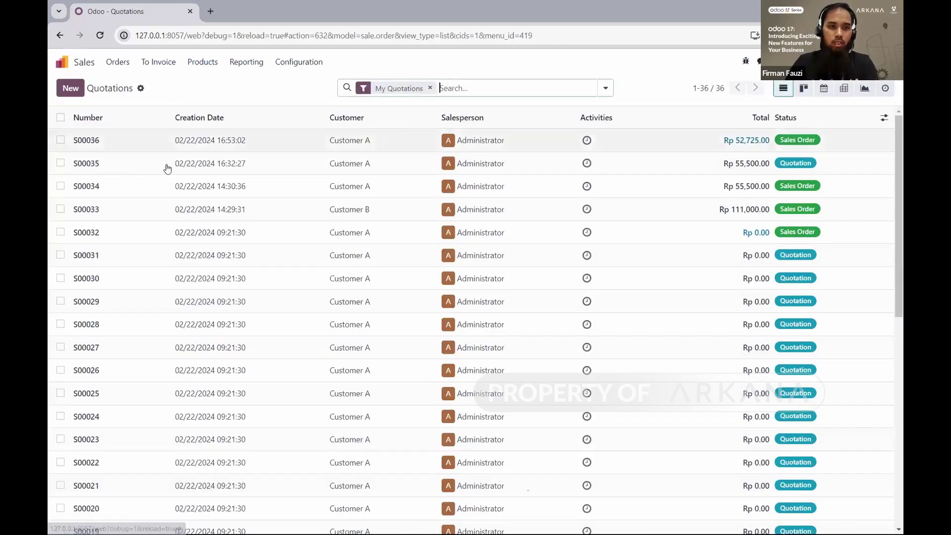
pyautogui.click(61, 142)
pyautogui.click(561, 89)
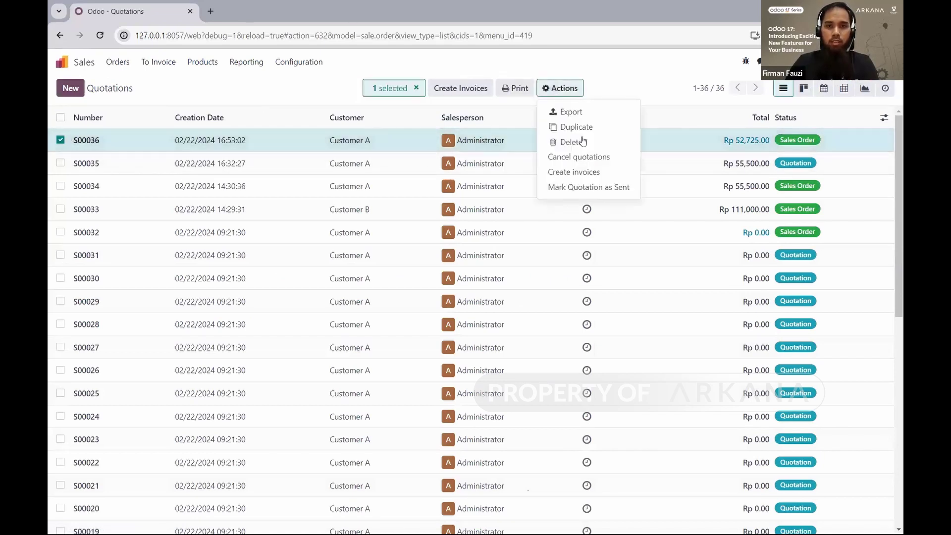
pyautogui.click(60, 141)
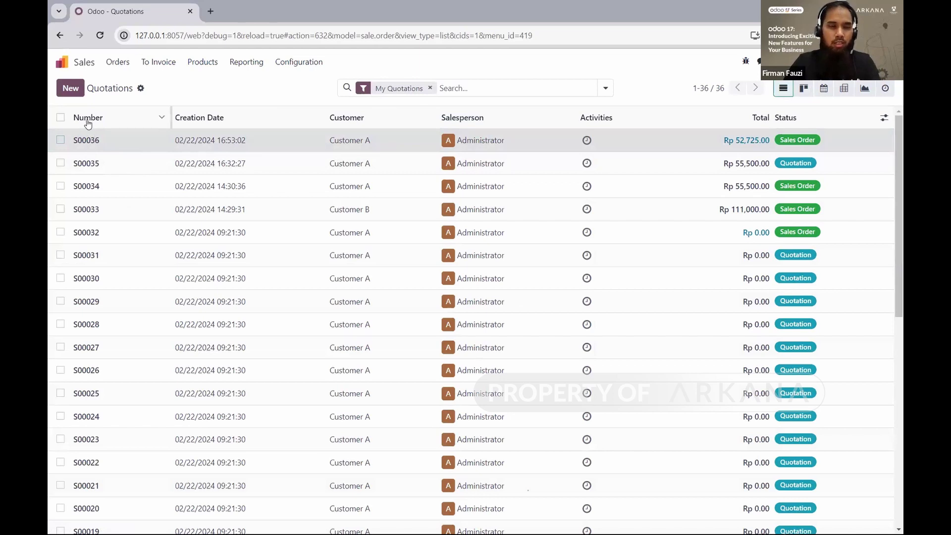
# Step: Select the newest sales order and Customer B's order, view the available bulk actions, and clear the selection
pyautogui.click(61, 140)
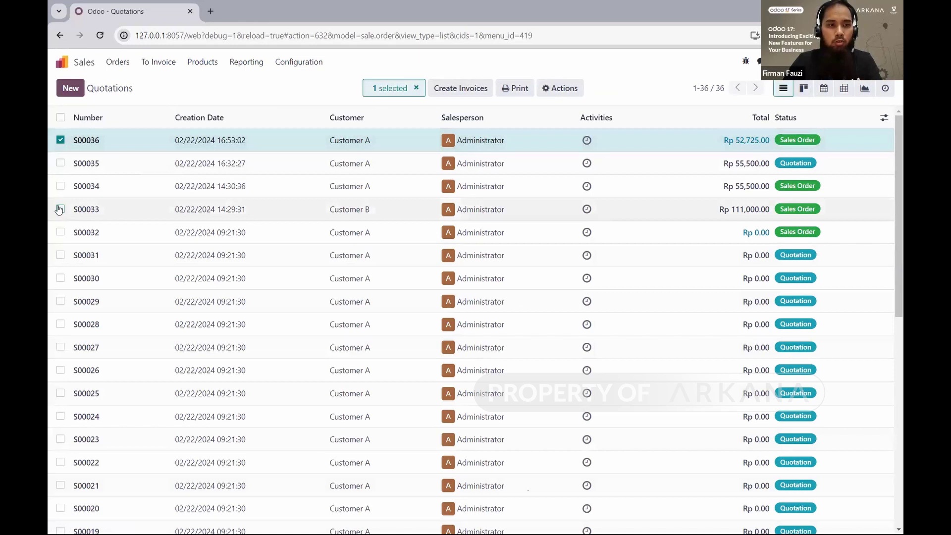
pyautogui.click(59, 209)
pyautogui.click(569, 88)
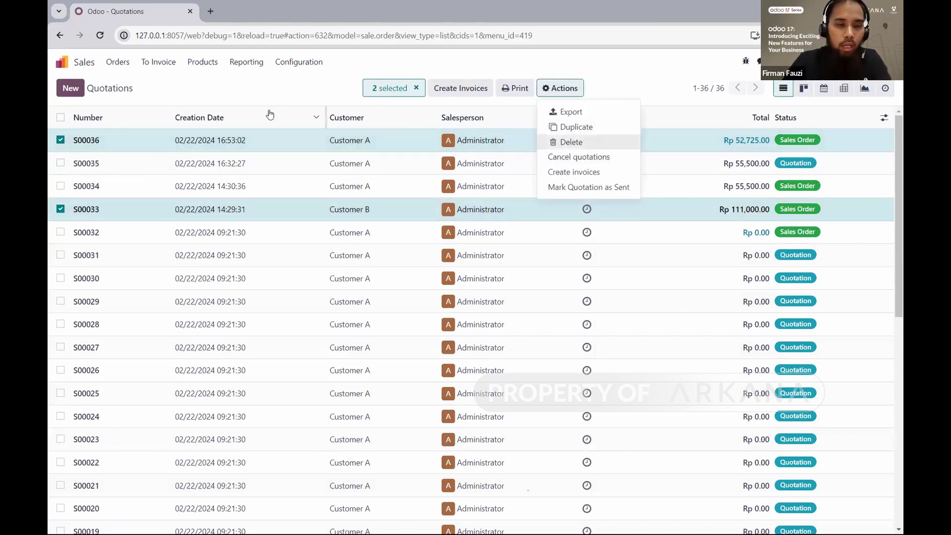
pyautogui.click(284, 87)
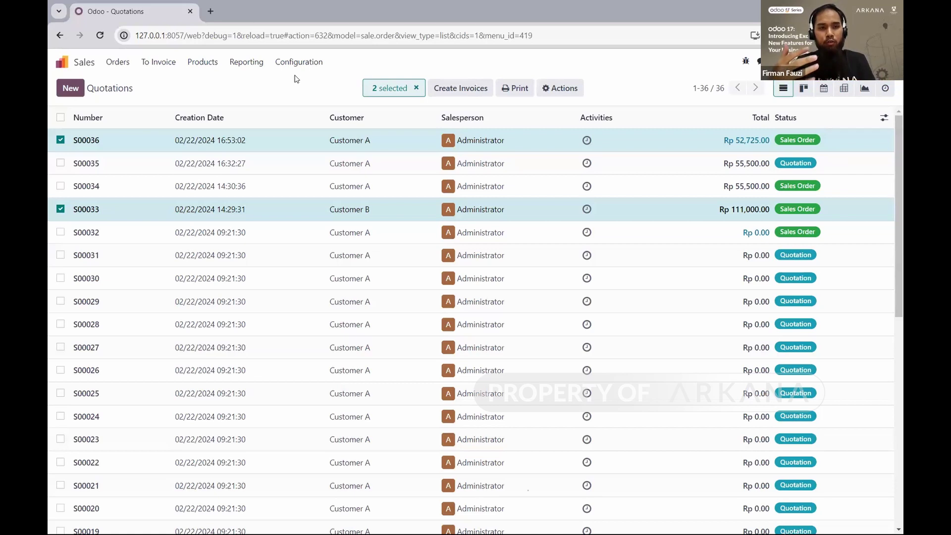
pyautogui.click(61, 140)
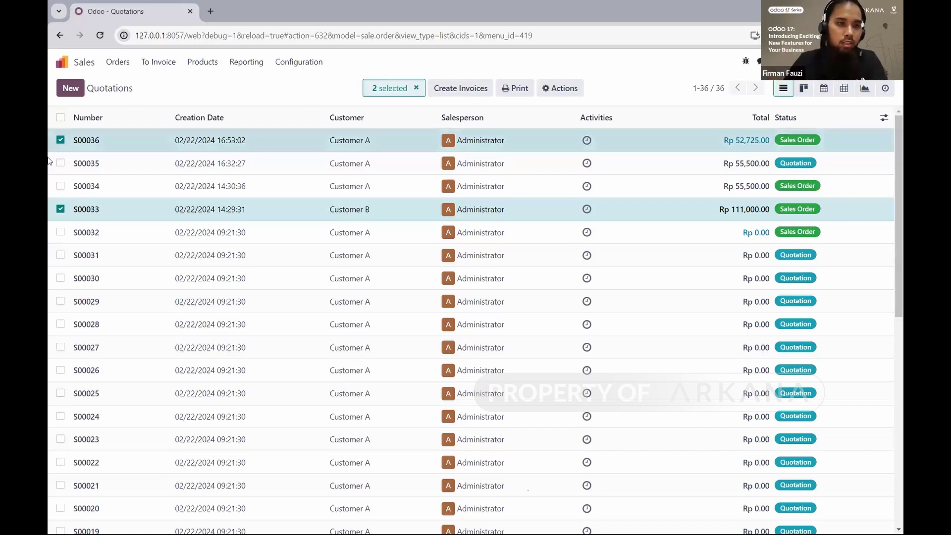
pyautogui.click(60, 209)
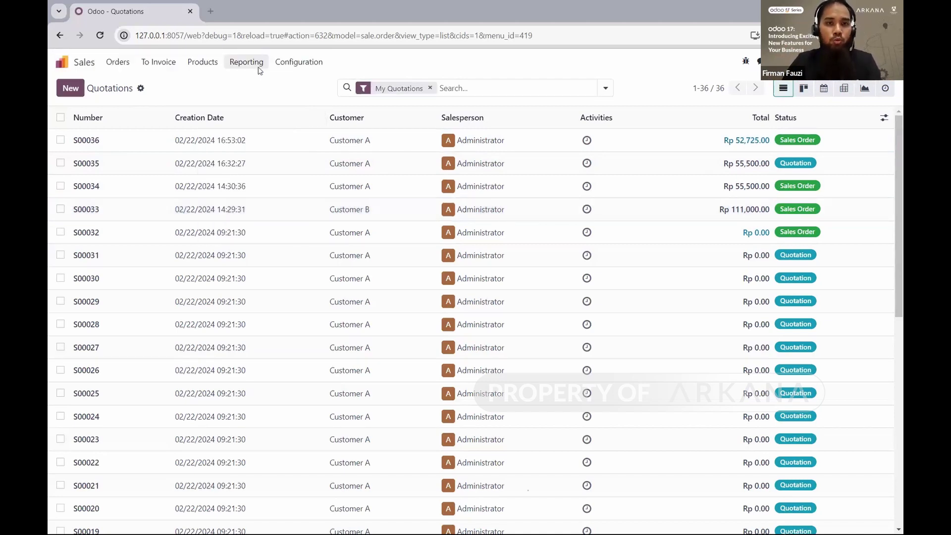
# Step: Switch to the older Odoo instance and view its Sales Analysis report
pyautogui.hotkey('alt', 'Tab')
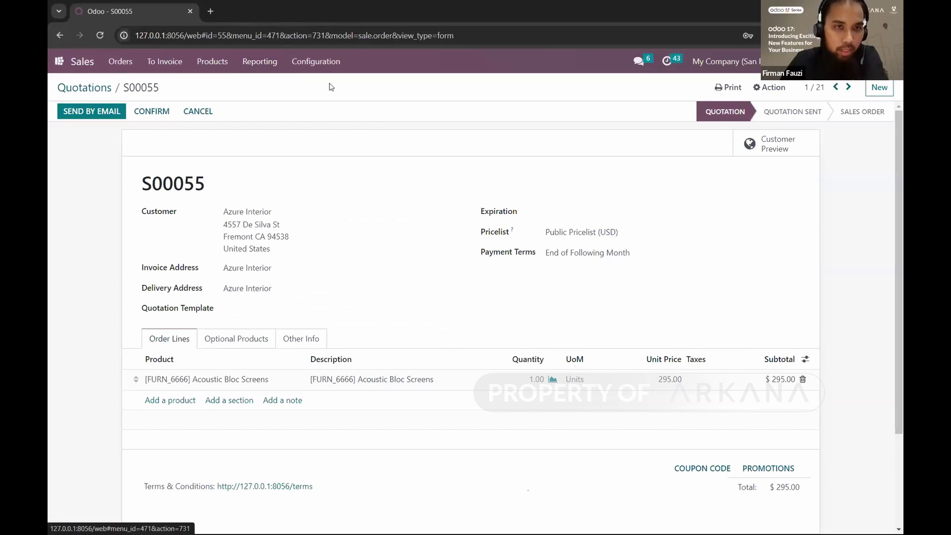
pyautogui.click(269, 73)
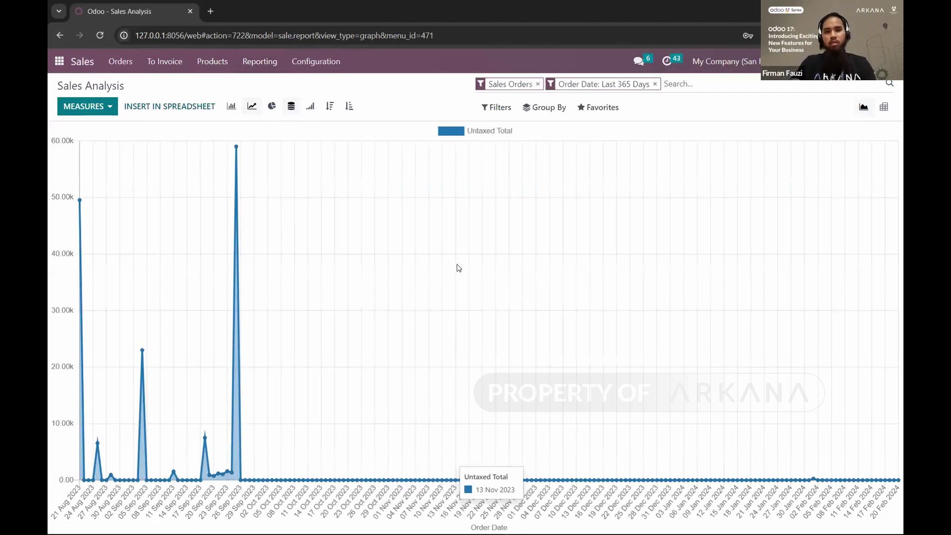
# Step: View the Sales Analysis report as a pivot table and return it to the graph view
pyautogui.click(883, 108)
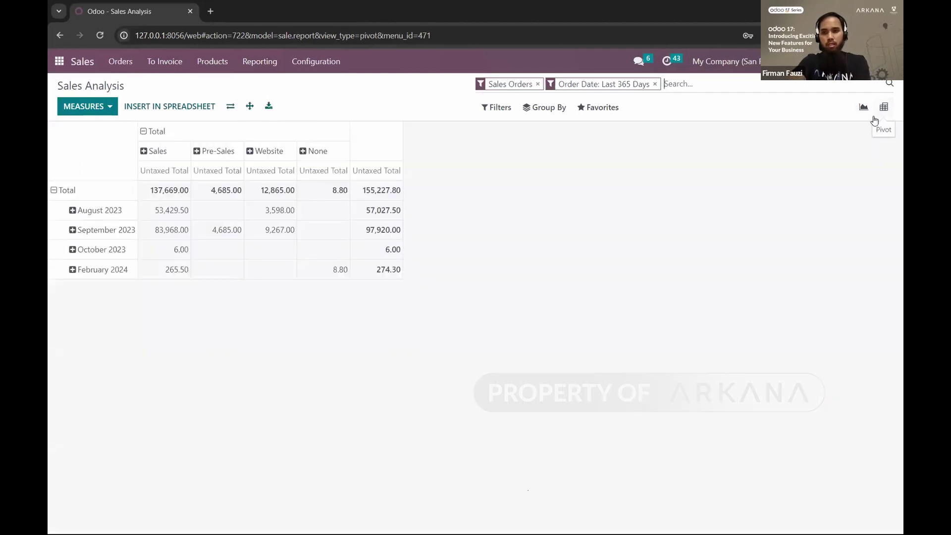
pyautogui.click(863, 107)
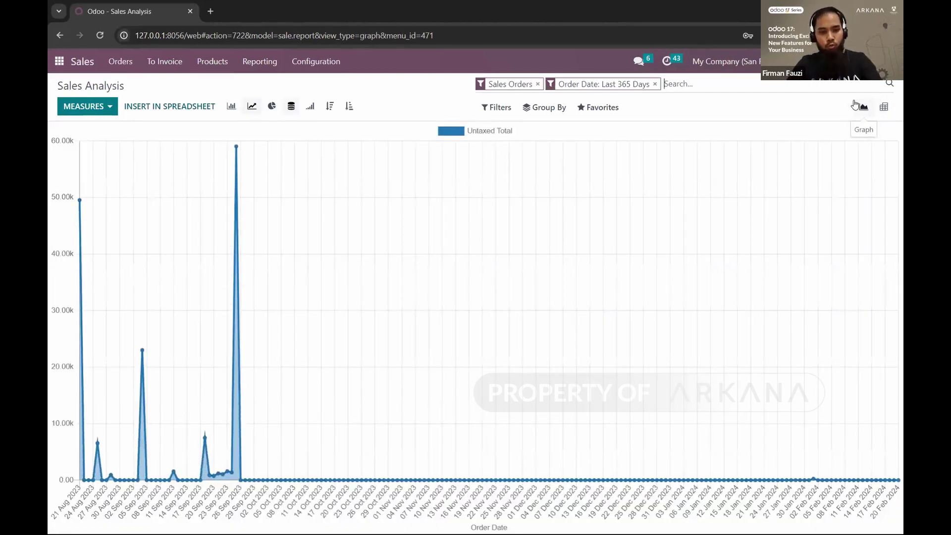
# Step: Switch to Odoo 17 and view the sales analysis report by customers
pyautogui.hotkey('alt', 'Tab')
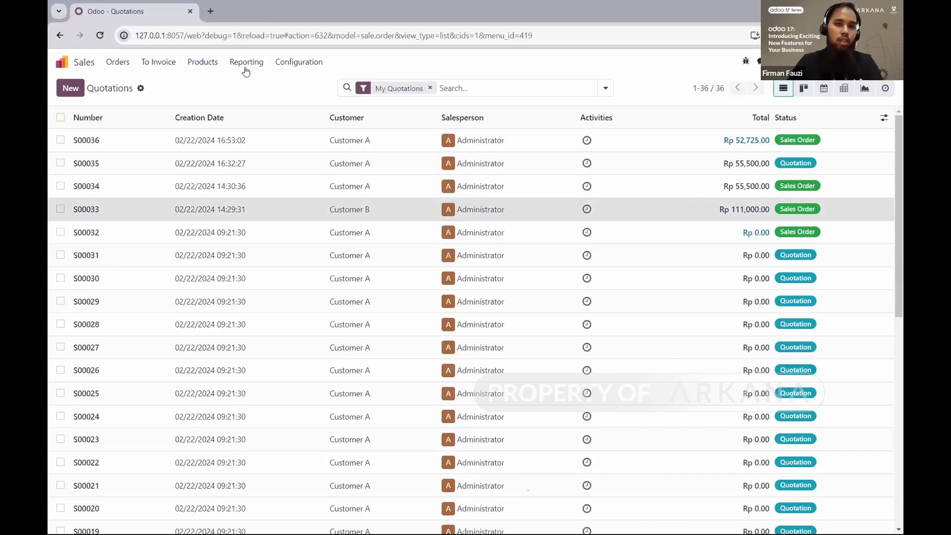
pyautogui.click(245, 69)
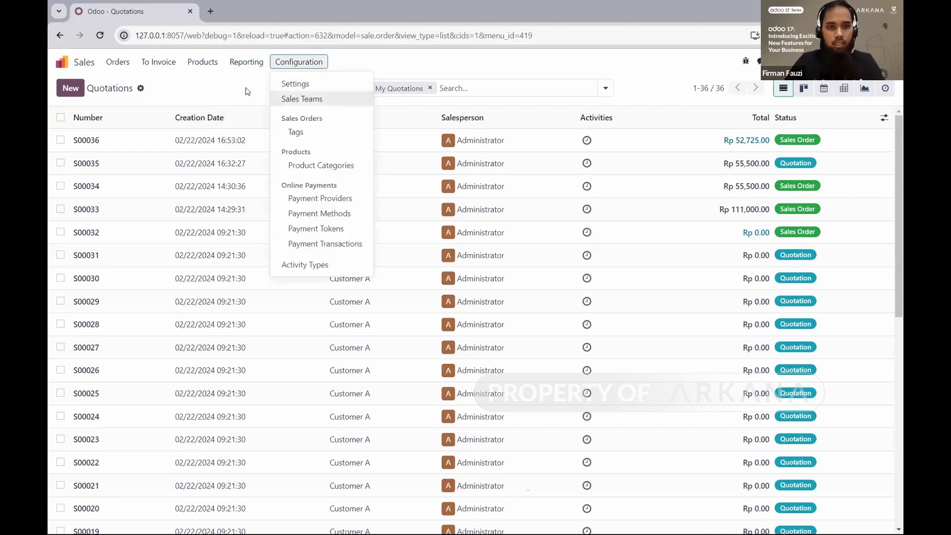
pyautogui.click(269, 132)
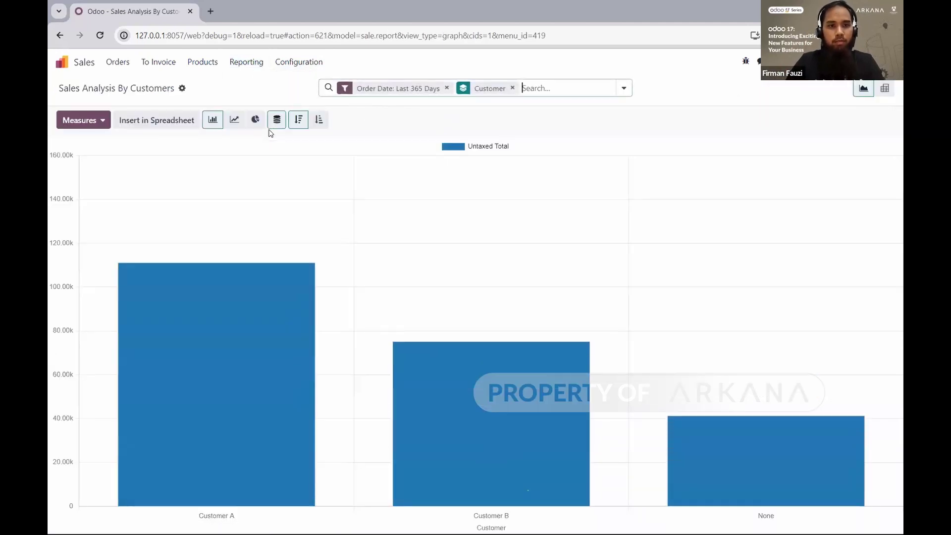
pyautogui.moveTo(261, 276)
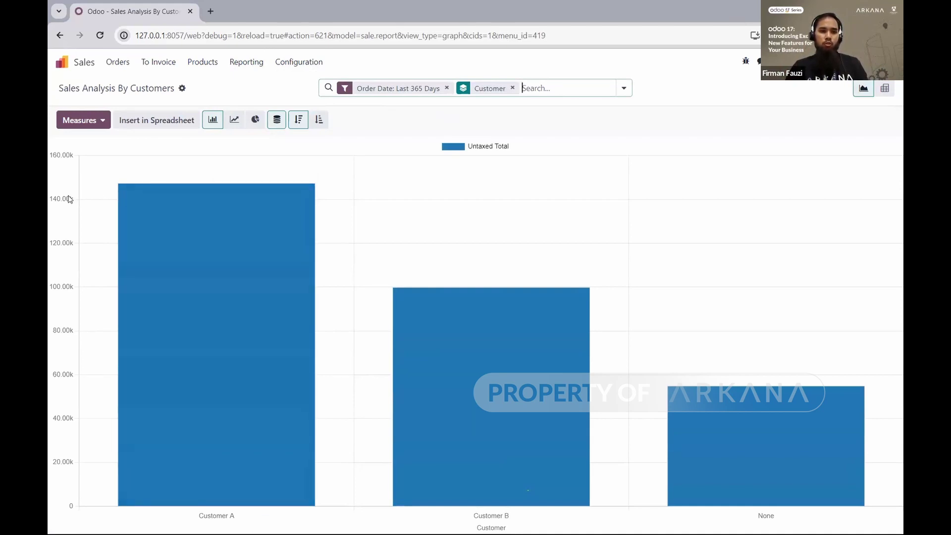
pyautogui.moveTo(535, 464)
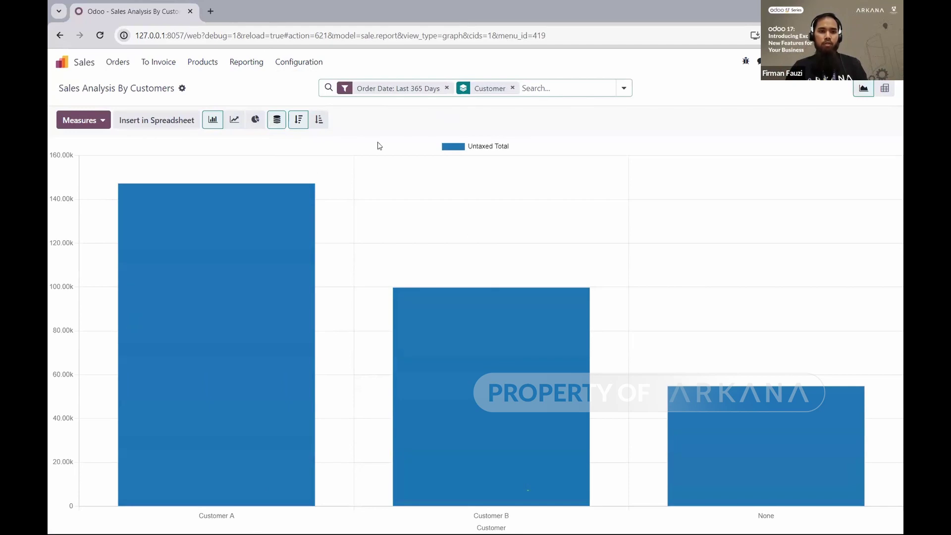
# Step: Chart the customer sales analysis by Qty Ordered, by Total and finally by Discount Amount
pyautogui.click(104, 122)
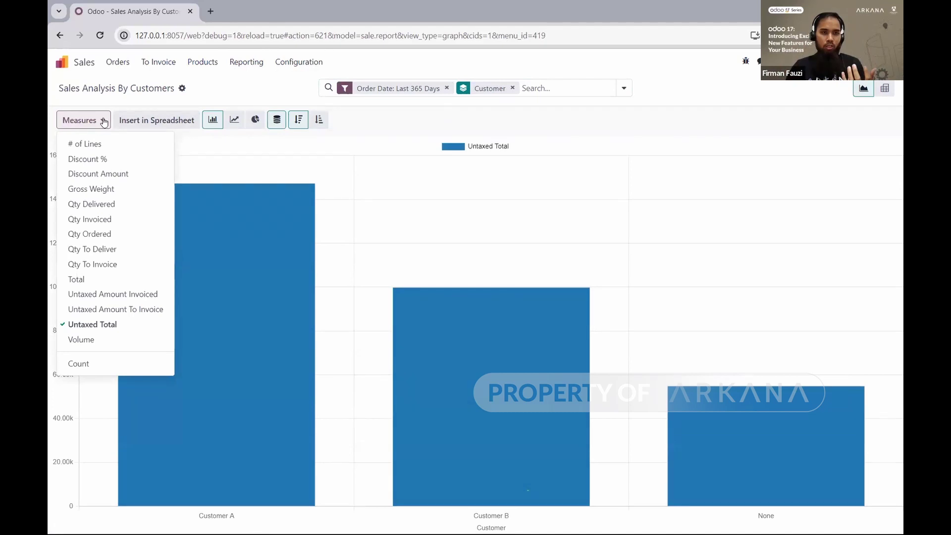
pyautogui.click(113, 233)
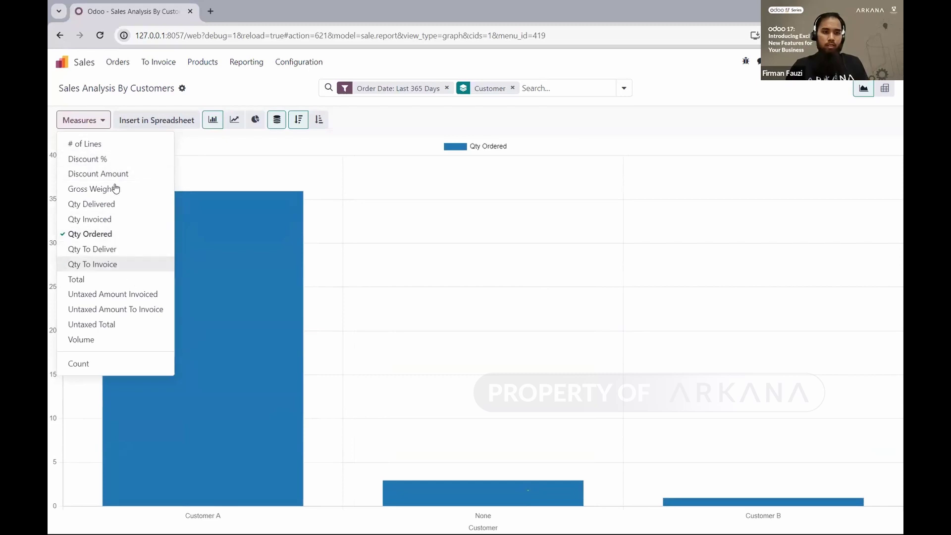
pyautogui.click(115, 178)
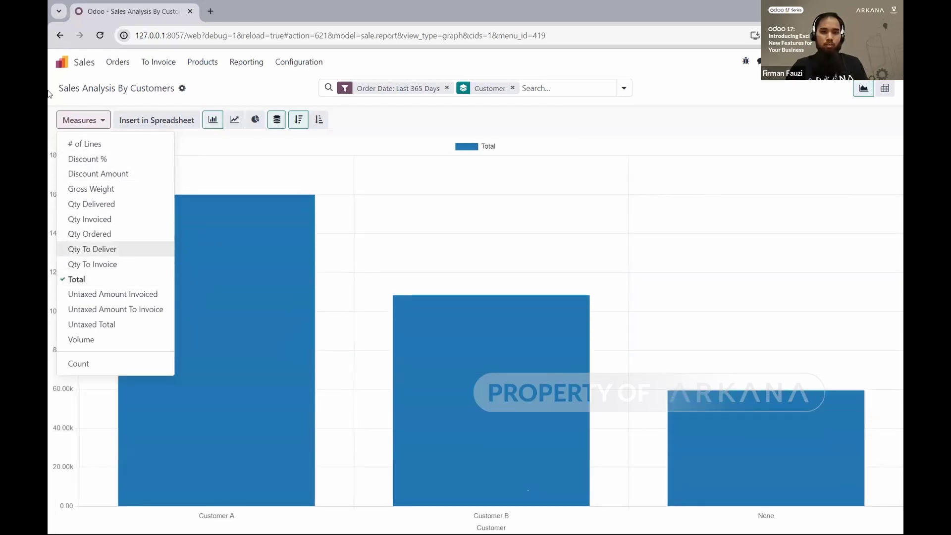
pyautogui.click(102, 126)
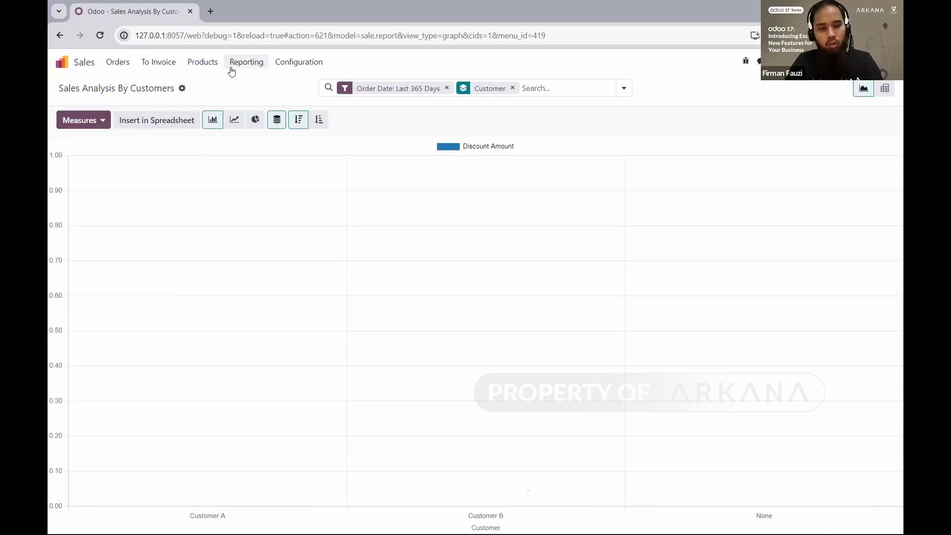
# Step: Glance at the older Odoo's Sales Analysis, and reopen the sales report by customers in Odoo 17
pyautogui.hotkey('alt', 'Tab')
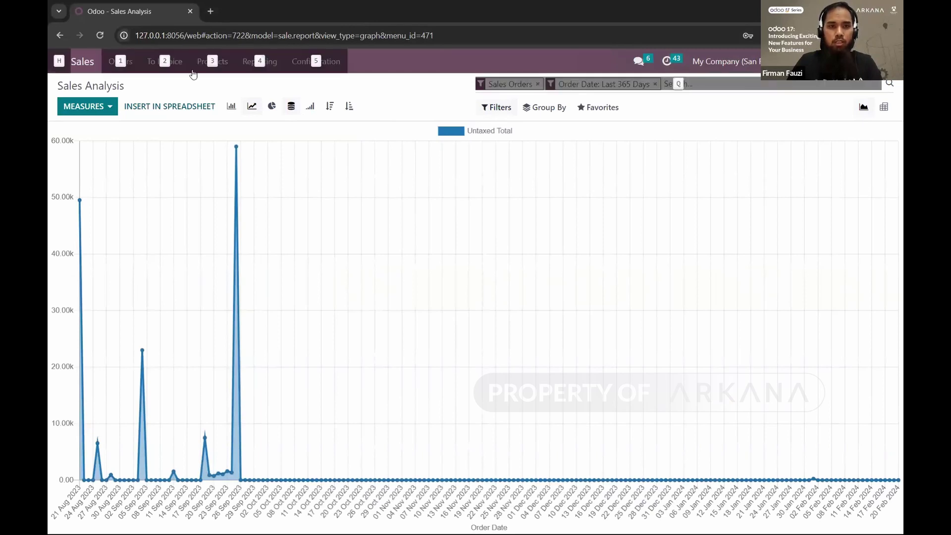
pyautogui.hotkey('alt', 'Tab')
pyautogui.click(246, 62)
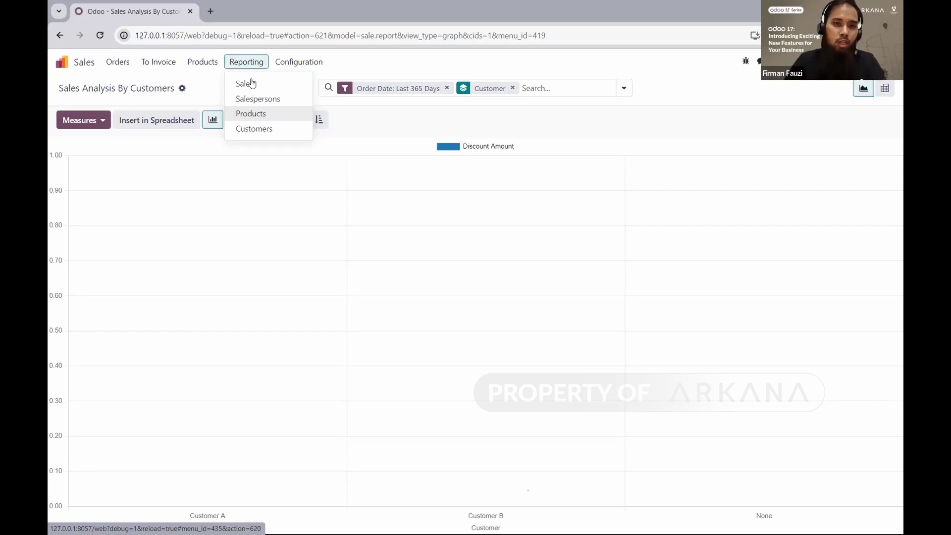
pyautogui.click(262, 130)
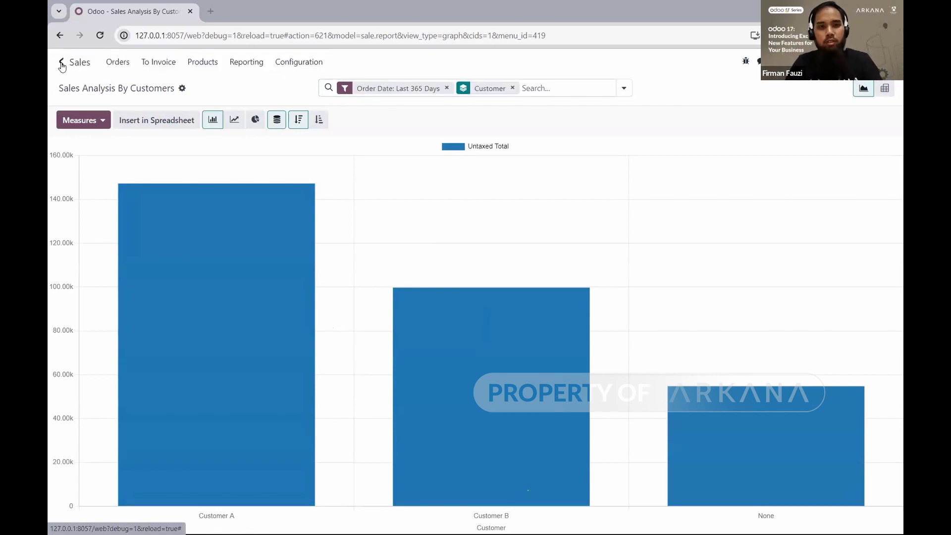
# Step: Switch to the webinar presentation in Google Slides and show slide 6, Point of Sale
pyautogui.hotkey('alt', 'Tab')
pyautogui.press('Tab')
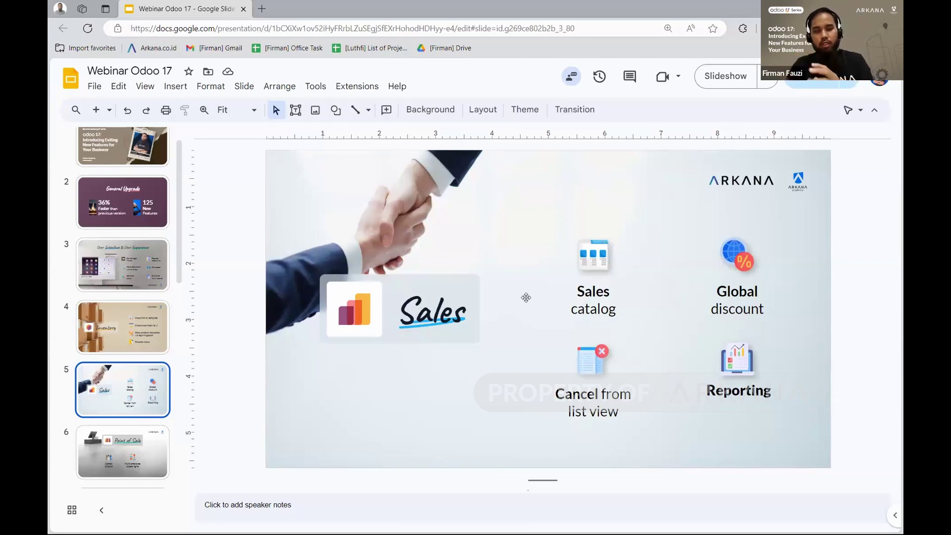
pyautogui.click(137, 439)
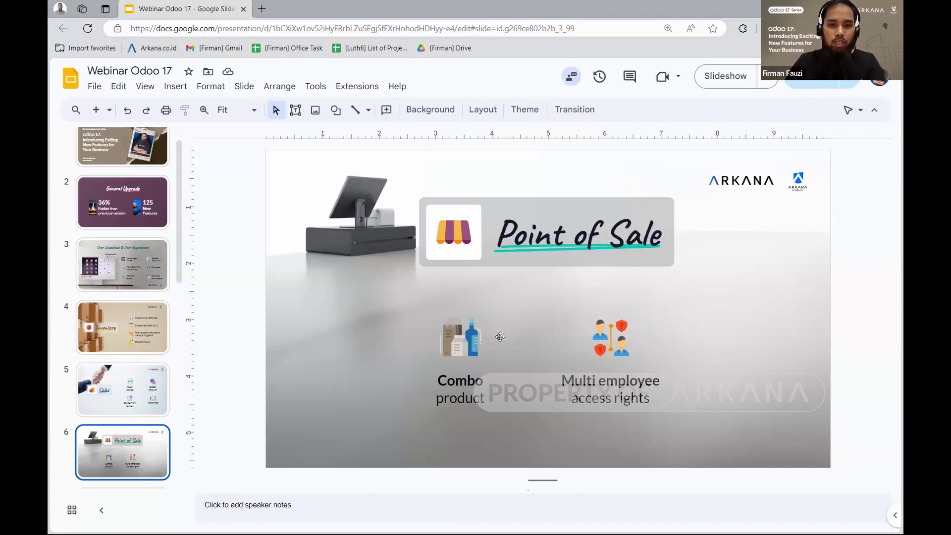
# Step: Switch to the older Odoo instance and open the products list of the Inventory app
pyautogui.hotkey('alt', 'Tab')
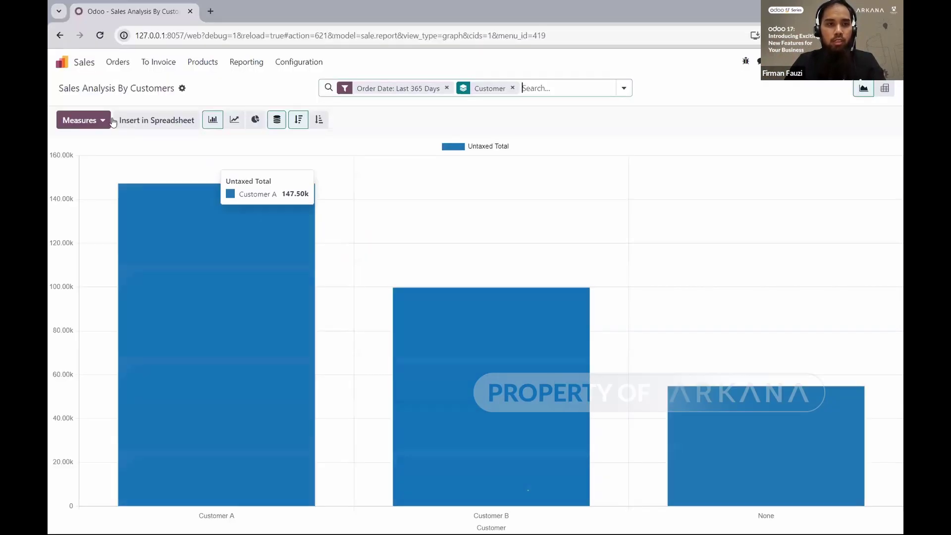
pyautogui.hotkey('alt', 'Tab')
pyautogui.hotkey('alt', 'Tab')
pyautogui.click(56, 62)
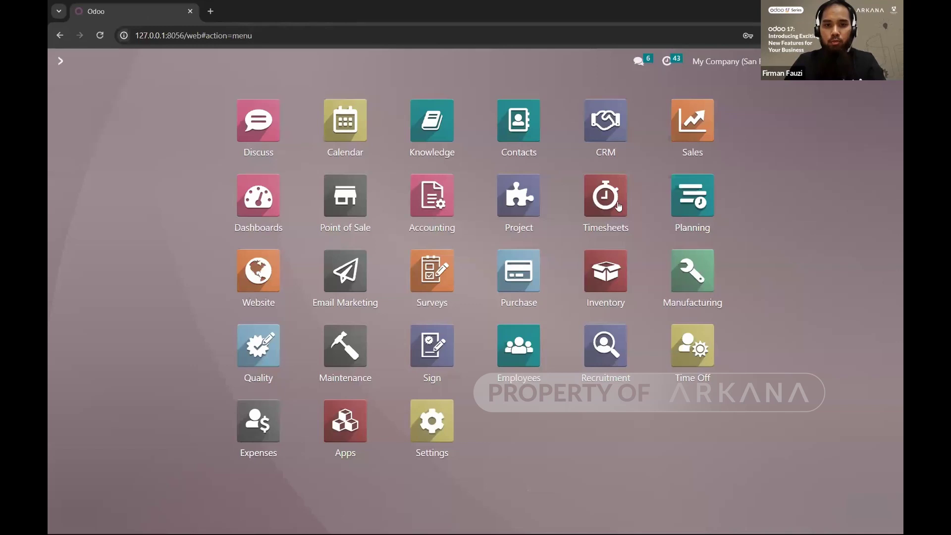
pyautogui.click(605, 270)
pyautogui.click(246, 62)
pyautogui.click(262, 83)
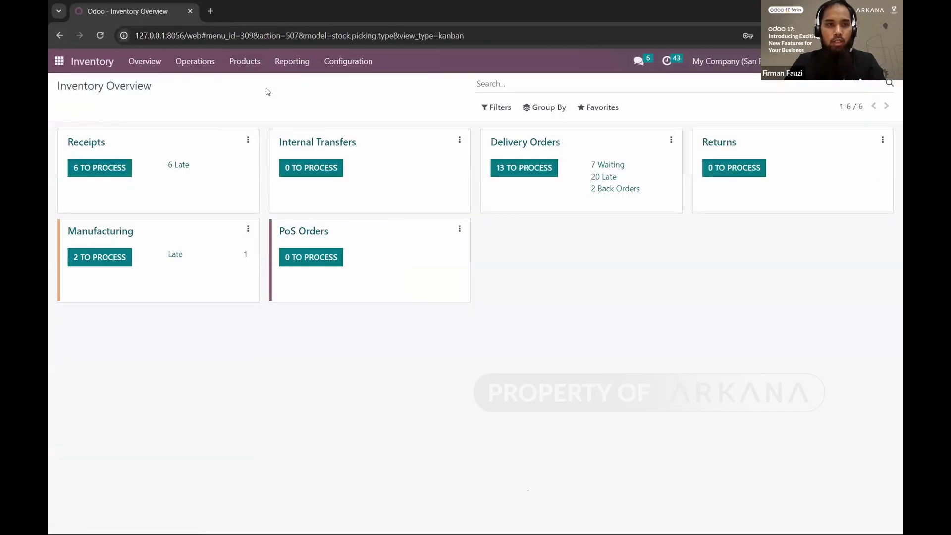
# Step: Open the Bolt product and view the available Product Type options without changing the type
pyautogui.click(197, 205)
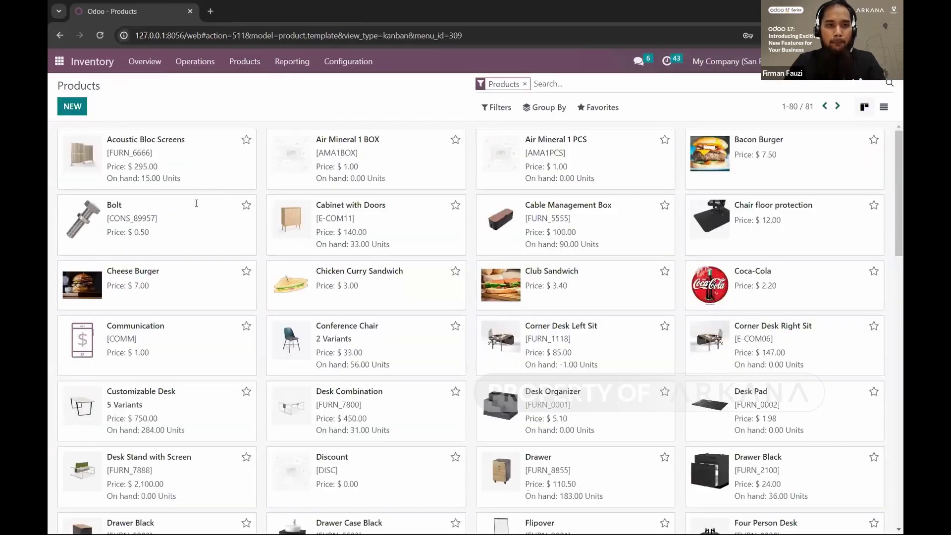
pyautogui.click(268, 275)
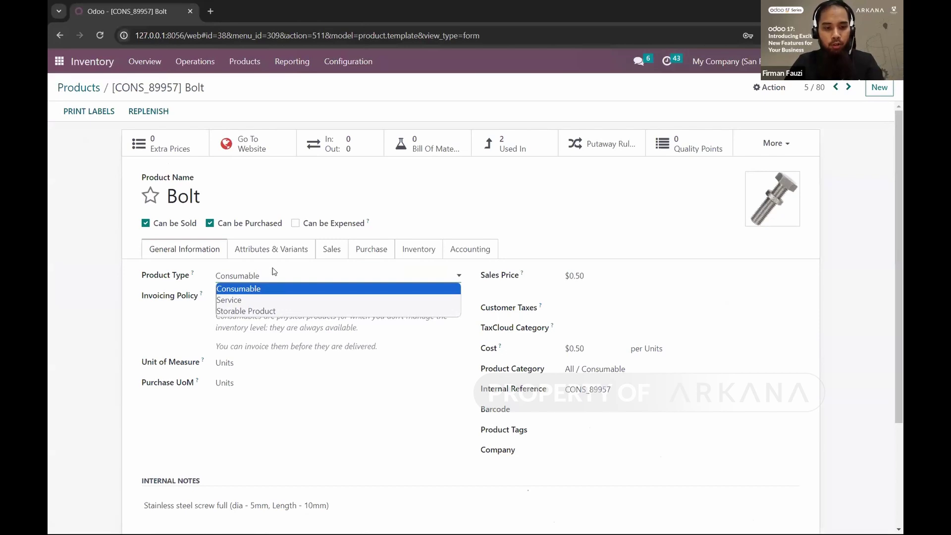
pyautogui.click(274, 271)
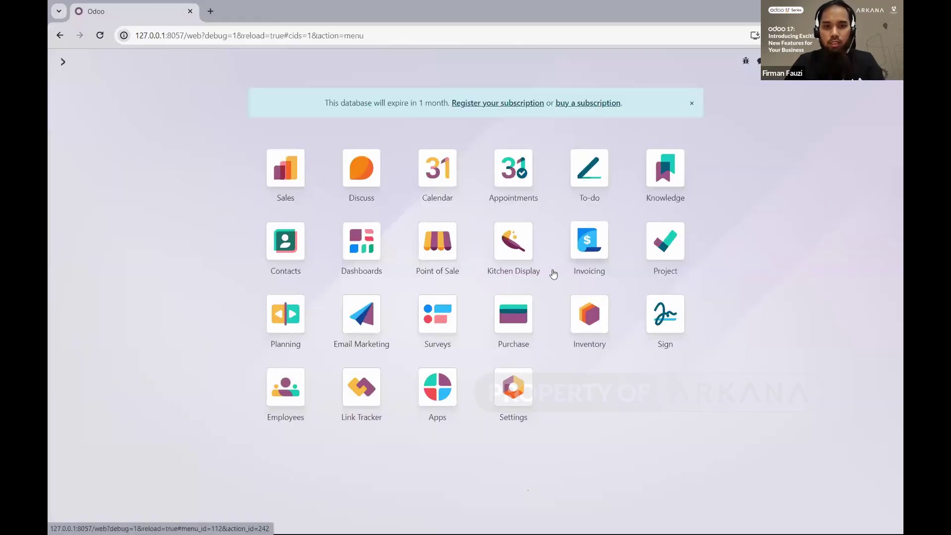
# Step: In Odoo 17, open the Inventory app's products and remove the Products filter from the search
pyautogui.click(591, 312)
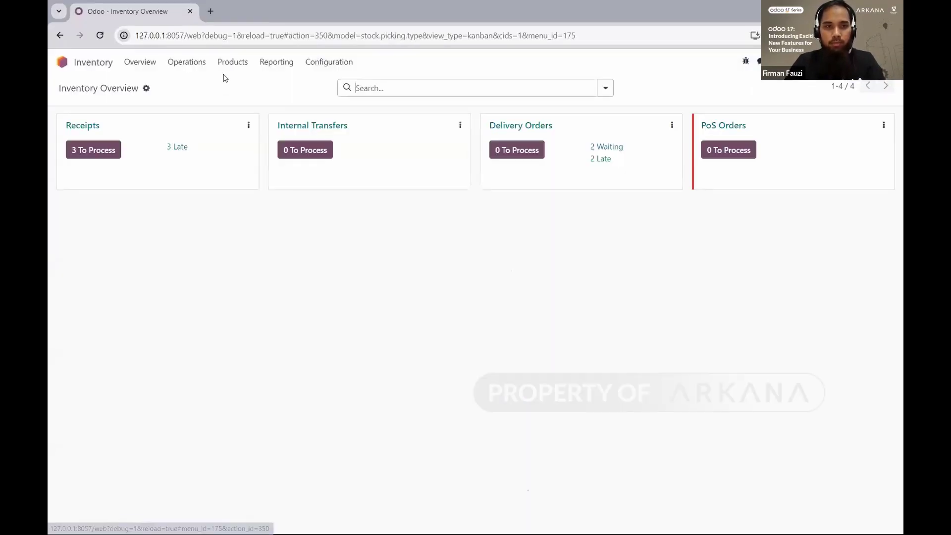
pyautogui.click(242, 72)
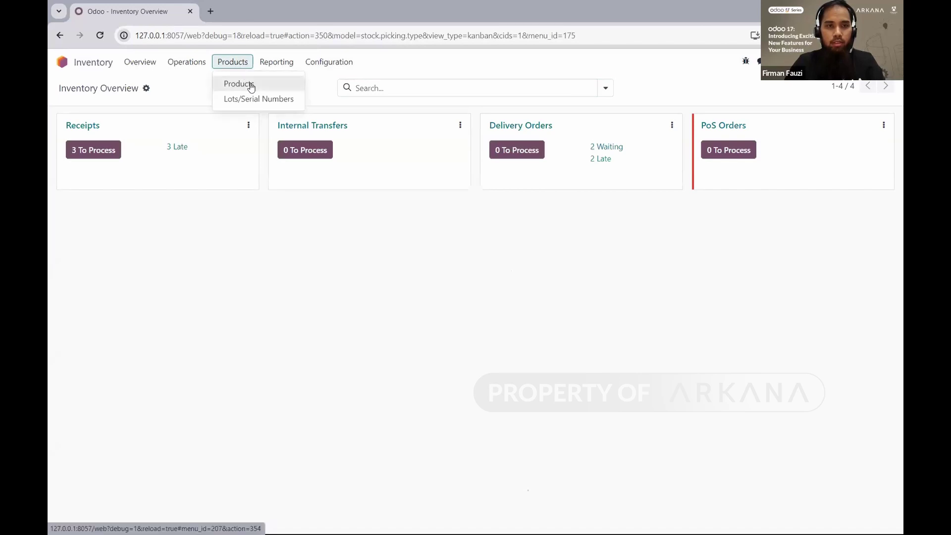
pyautogui.click(248, 85)
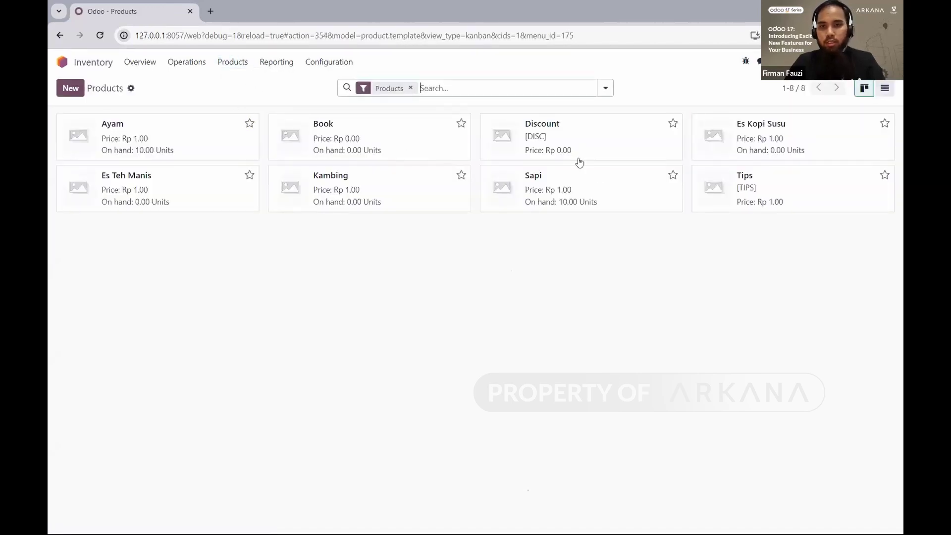
pyautogui.click(410, 87)
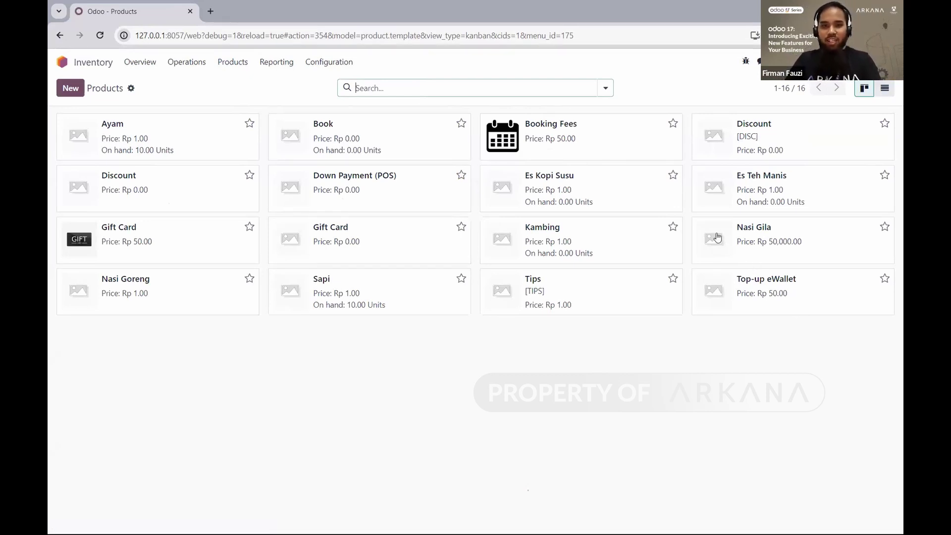
# Step: Open the Nasi Gila product and view its Product Type options, keeping Combo selected
pyautogui.click(724, 255)
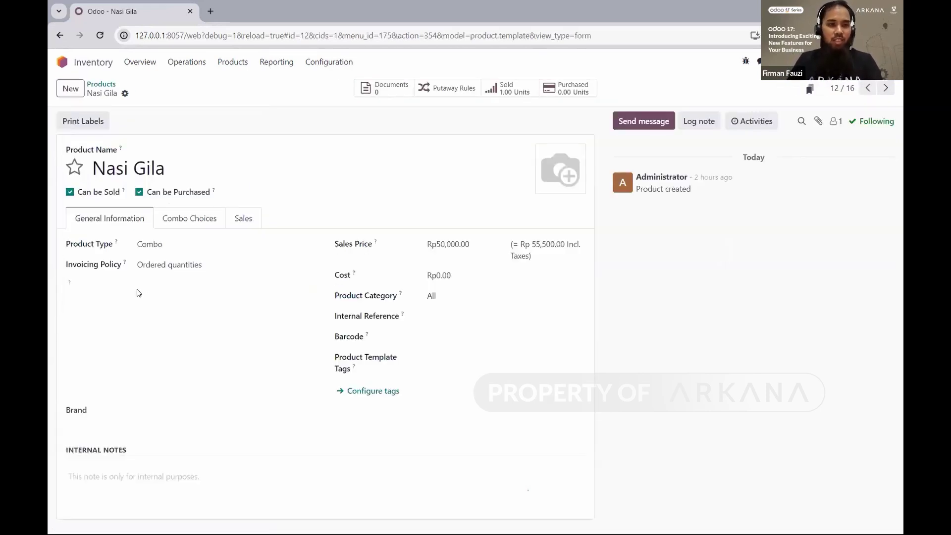
pyautogui.click(183, 244)
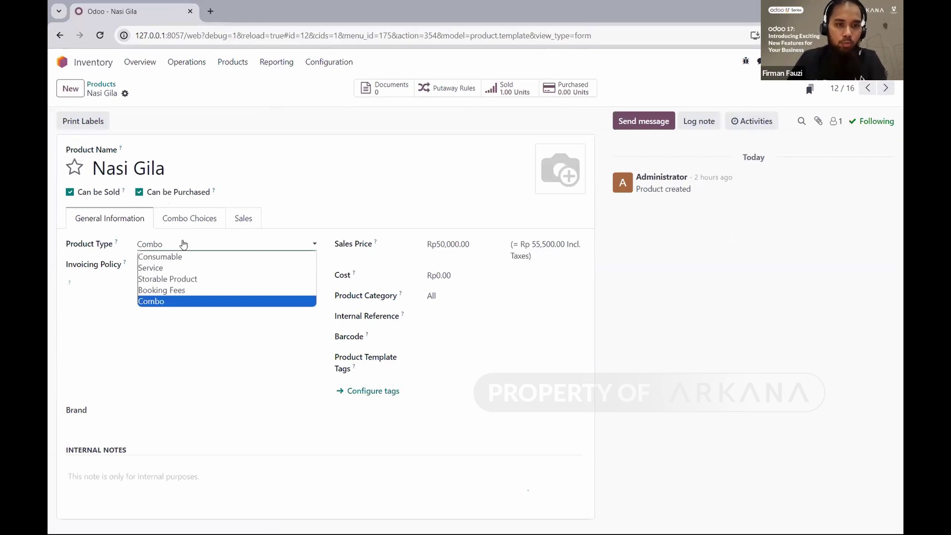
pyautogui.click(174, 301)
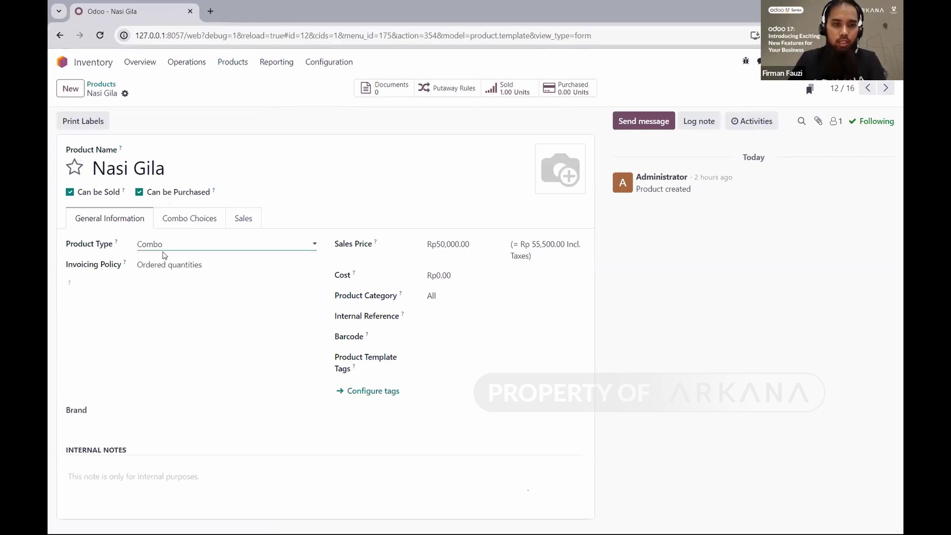
# Step: Review Nasi Gila's combo choices and the products in its Topping combination, and return to the product's general information
pyautogui.click(205, 223)
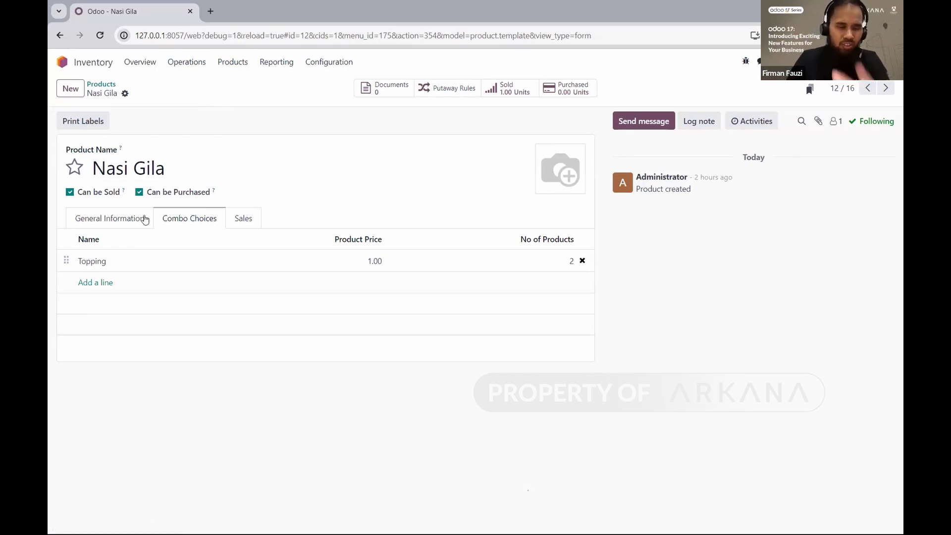
pyautogui.click(123, 221)
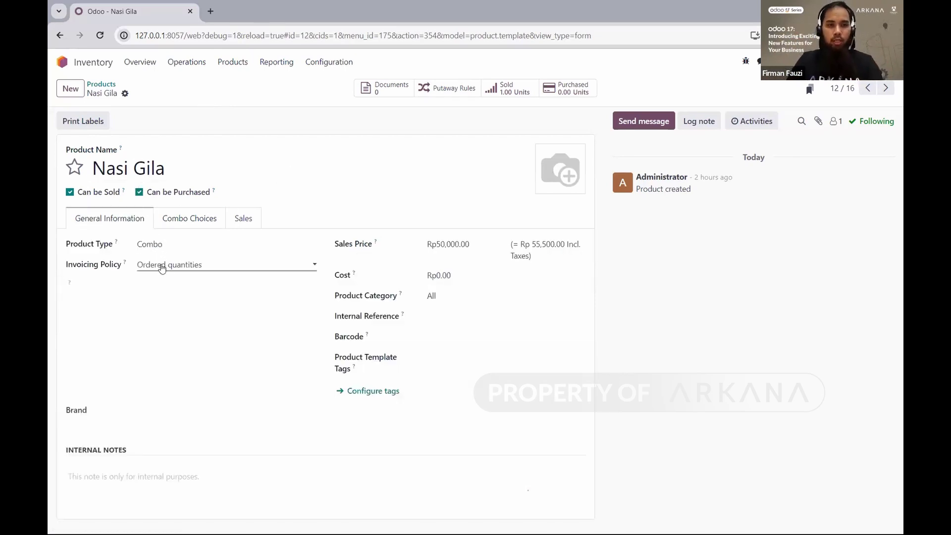
pyautogui.click(190, 223)
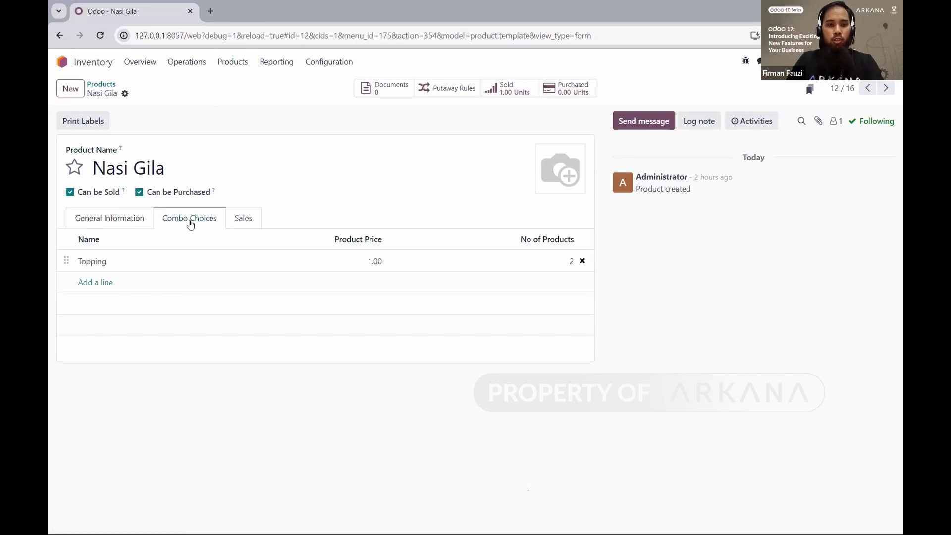
pyautogui.click(146, 267)
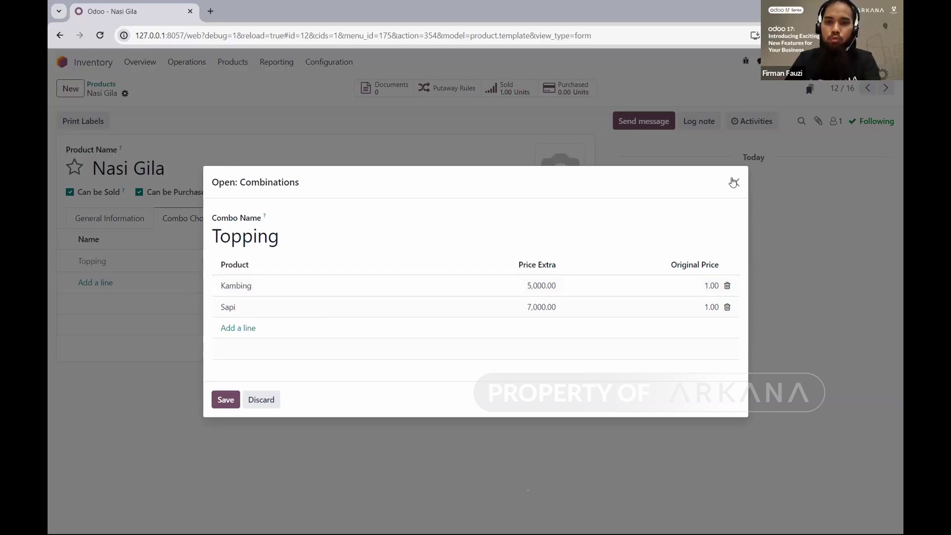
pyautogui.click(736, 183)
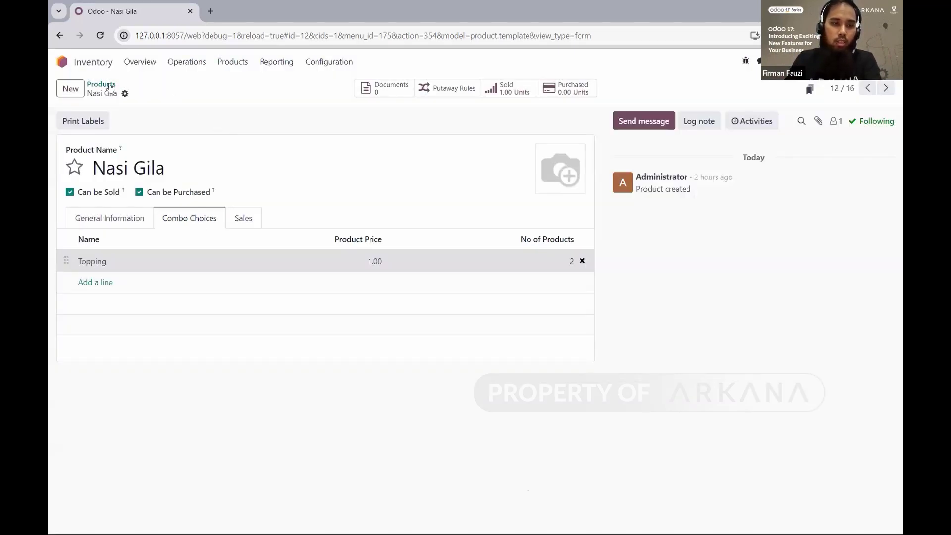
pyautogui.click(116, 221)
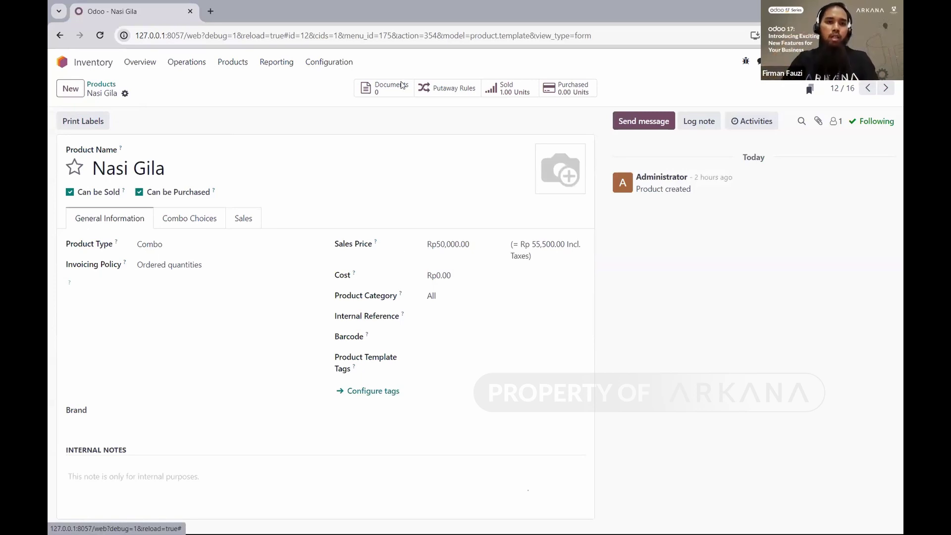
# Step: Duplicate the Odoo 17 product page in a new browser tab and resume the Restaurant session in Point of Sale there
pyautogui.click(211, 11)
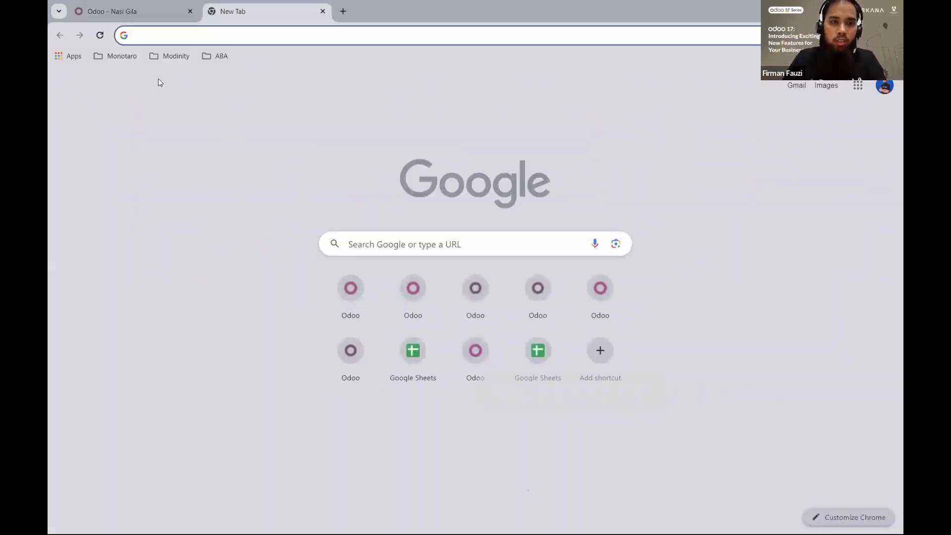
pyautogui.click(322, 11)
pyautogui.rightClick(117, 14)
pyautogui.click(199, 113)
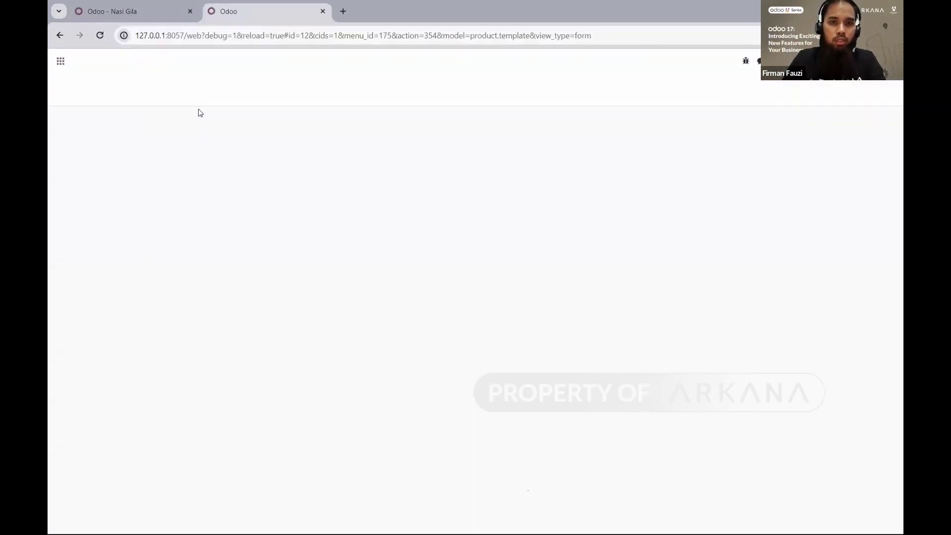
pyautogui.click(60, 61)
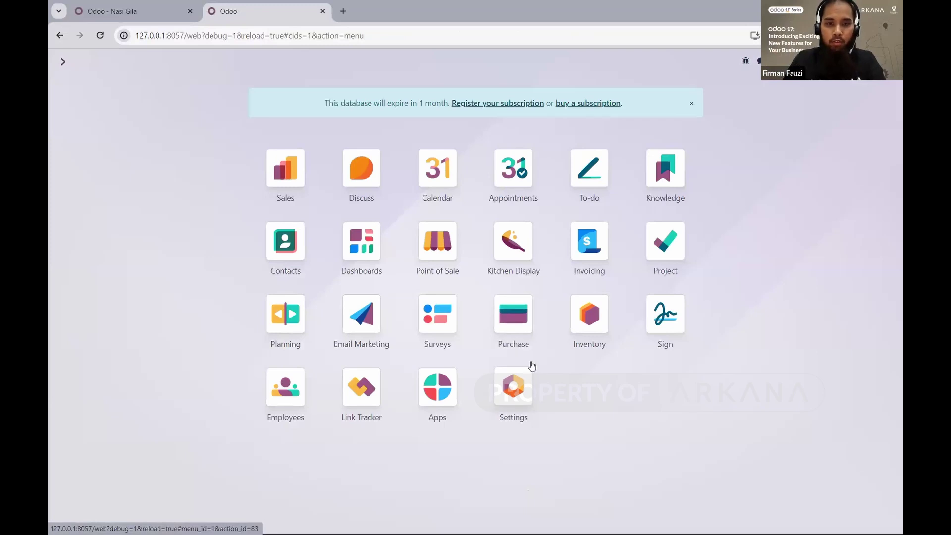
pyautogui.click(436, 244)
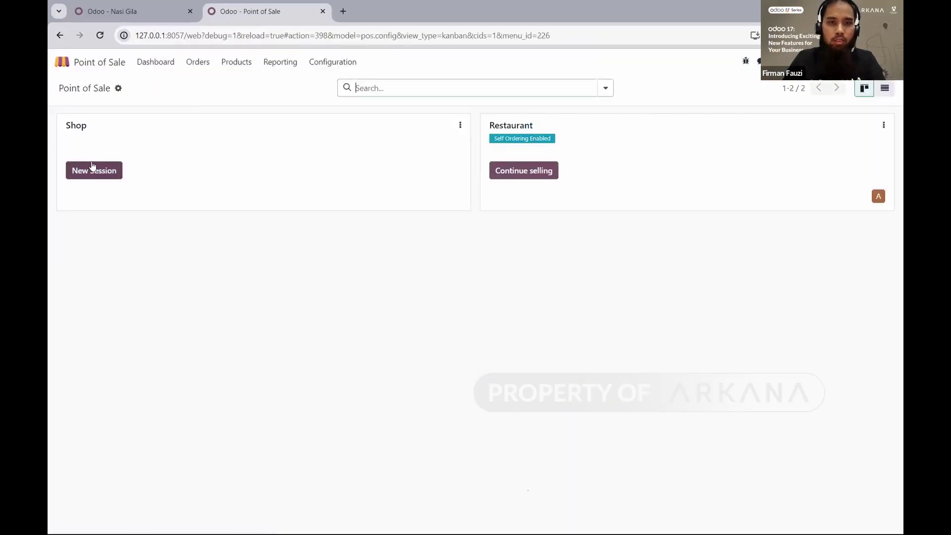
pyautogui.click(499, 171)
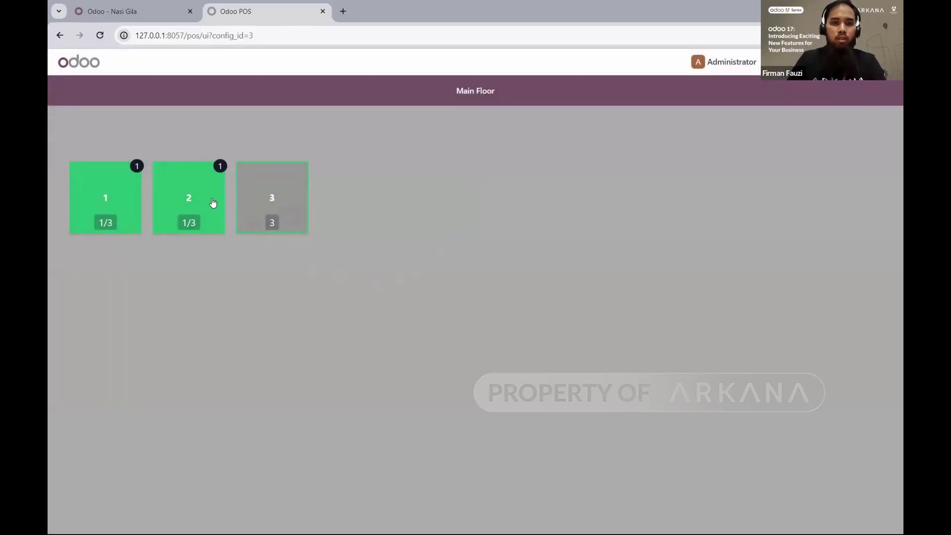
# Step: Open table 2 on the Main Floor and remove the Es Kopi Susu line from its order
pyautogui.click(196, 199)
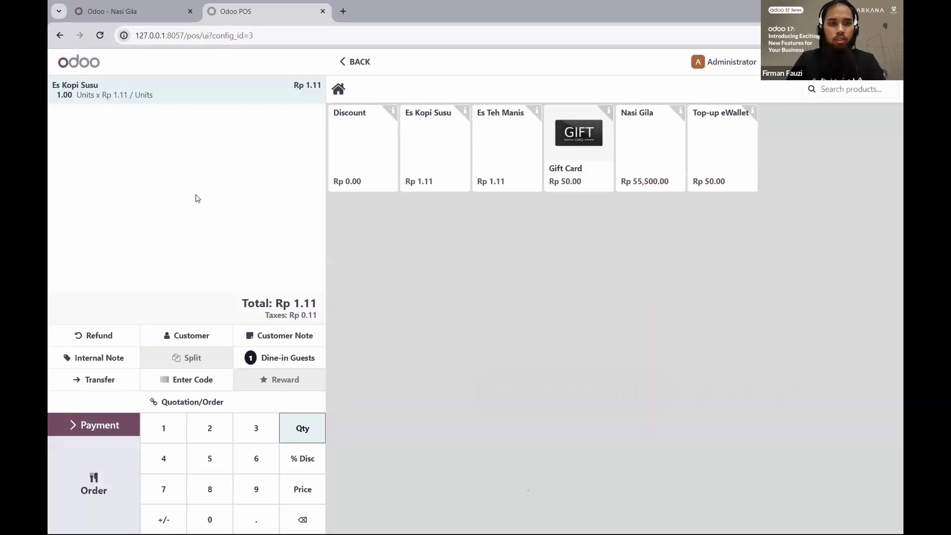
pyautogui.press('BackSpace')
pyautogui.press('BackSpace')
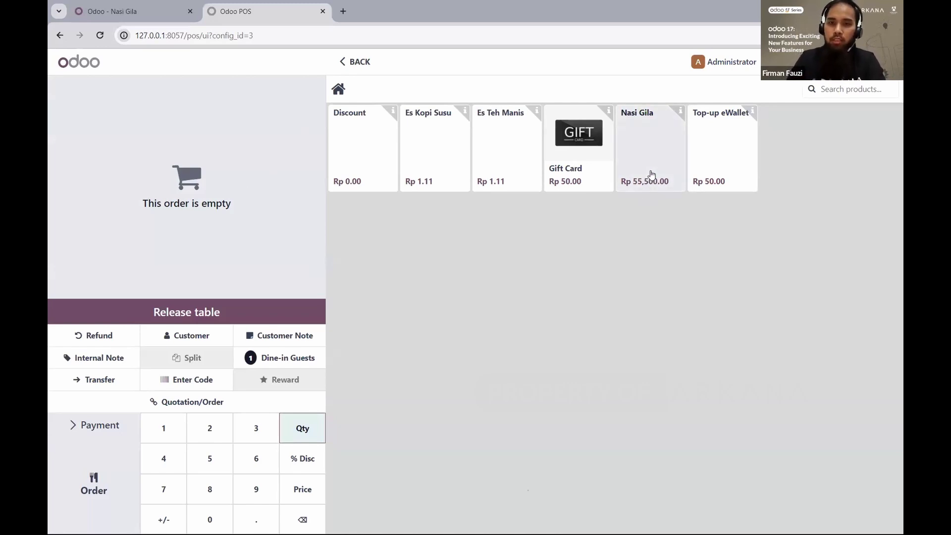
# Step: Add the Nasi Gila combo to the order with Kambing as the topping
pyautogui.click(652, 146)
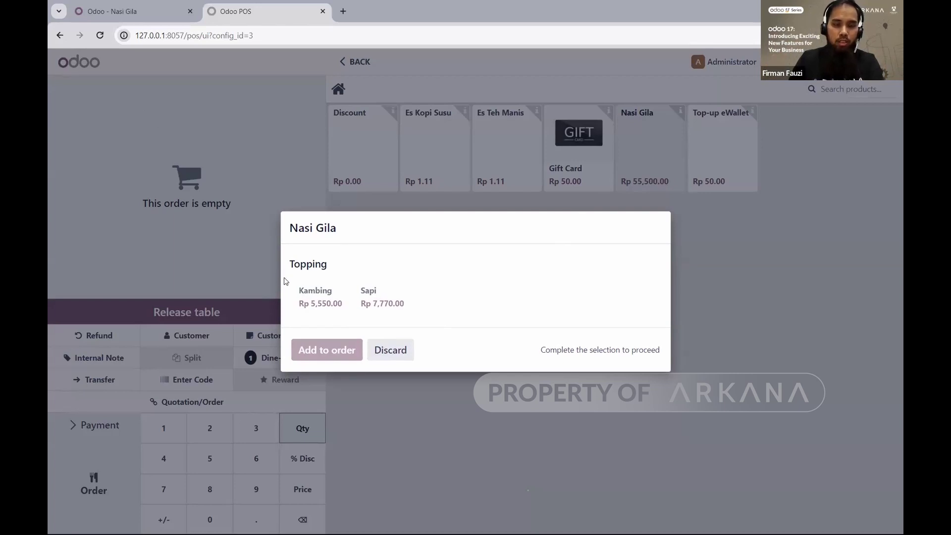
pyautogui.click(320, 297)
pyautogui.click(337, 350)
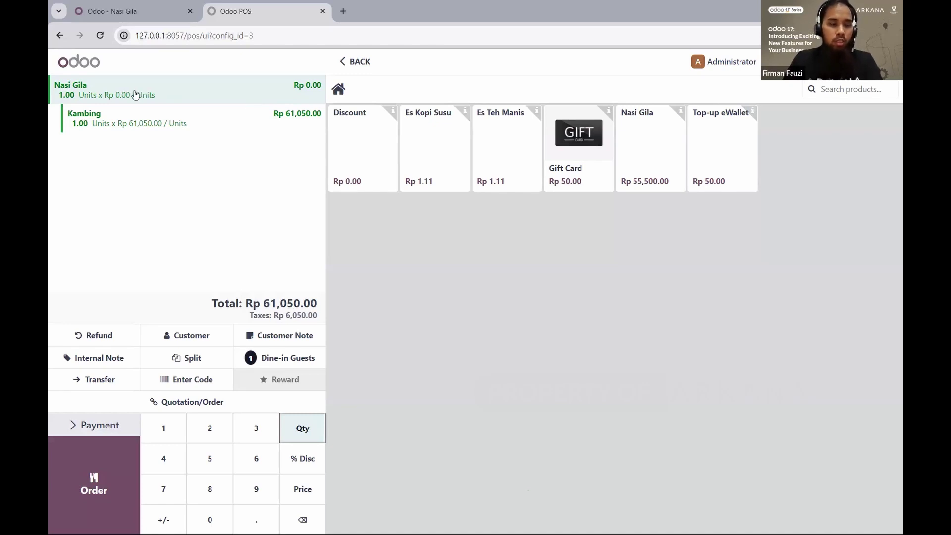
# Step: Return to the Nasi Gila browser tab and open the Point of Sale settings from there
pyautogui.click(130, 15)
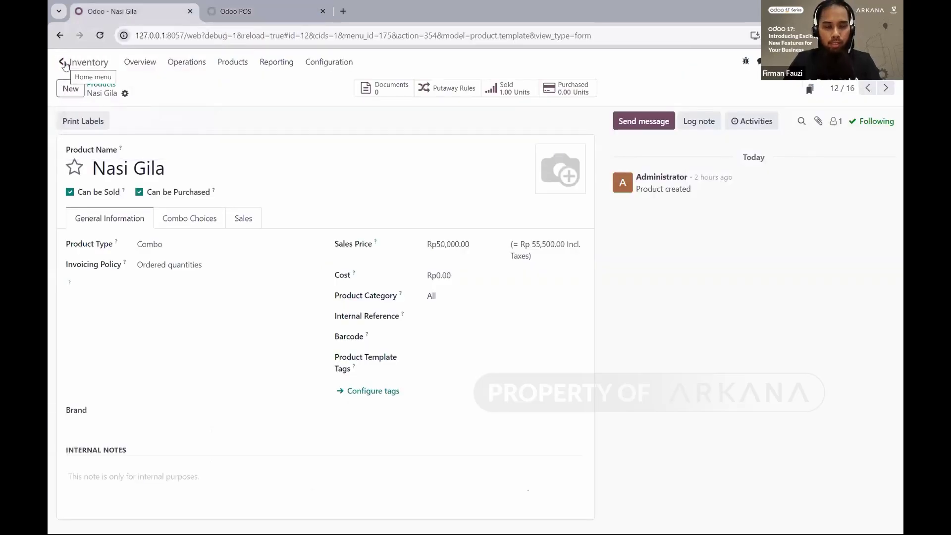
pyautogui.click(63, 62)
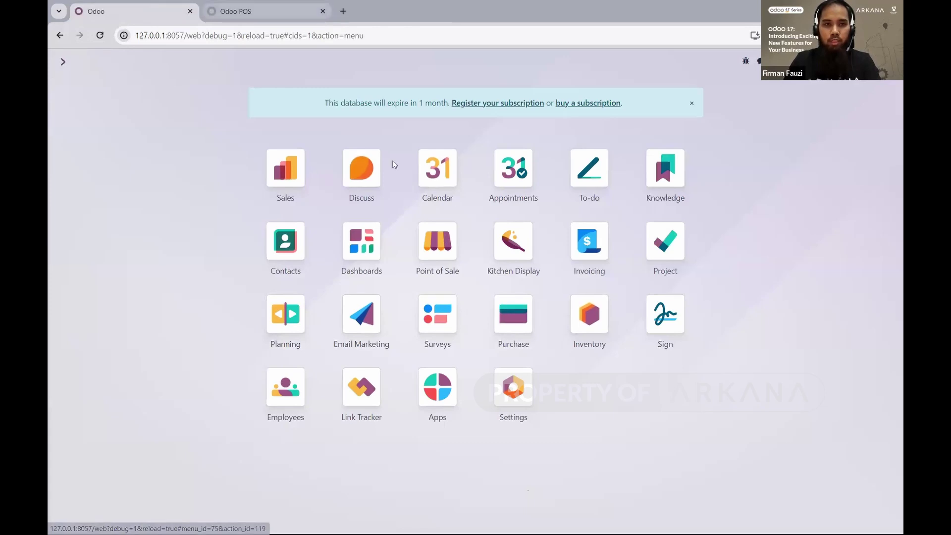
pyautogui.click(448, 262)
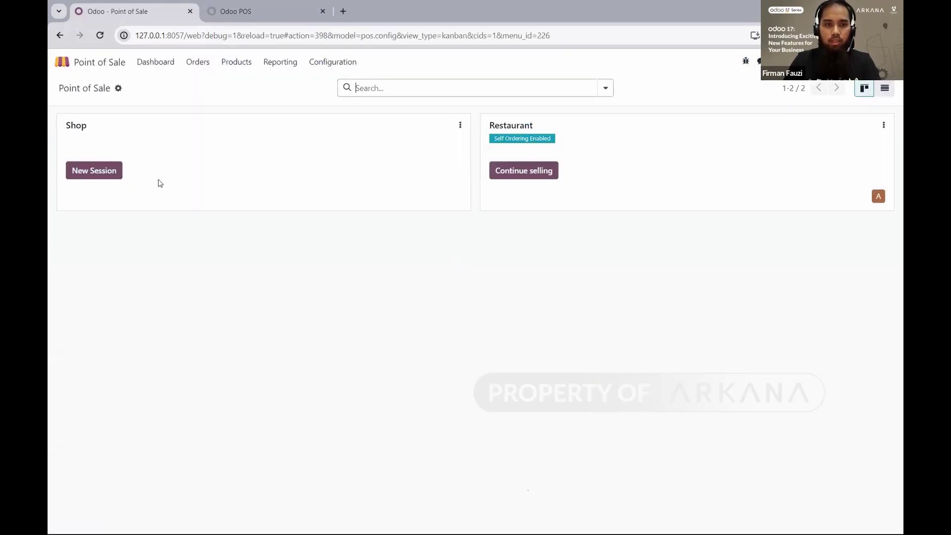
pyautogui.click(344, 63)
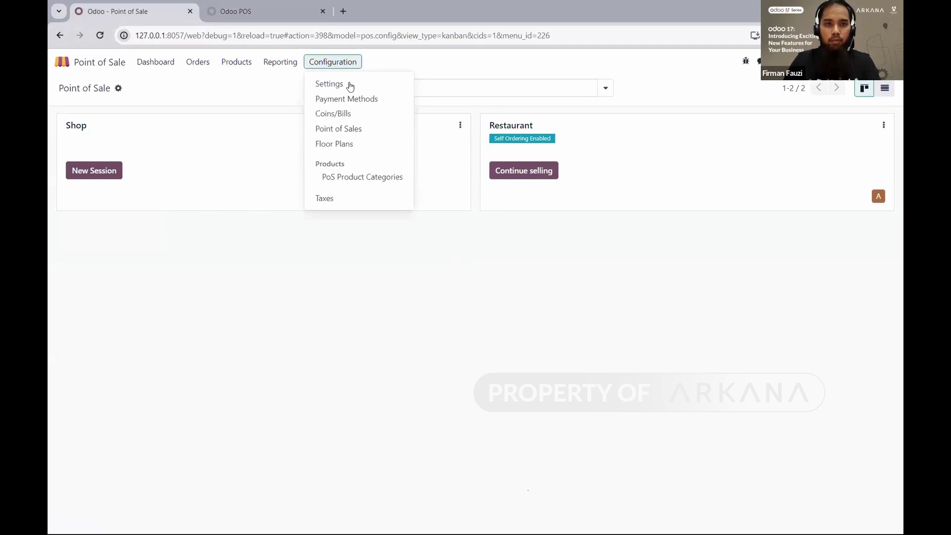
pyautogui.click(349, 86)
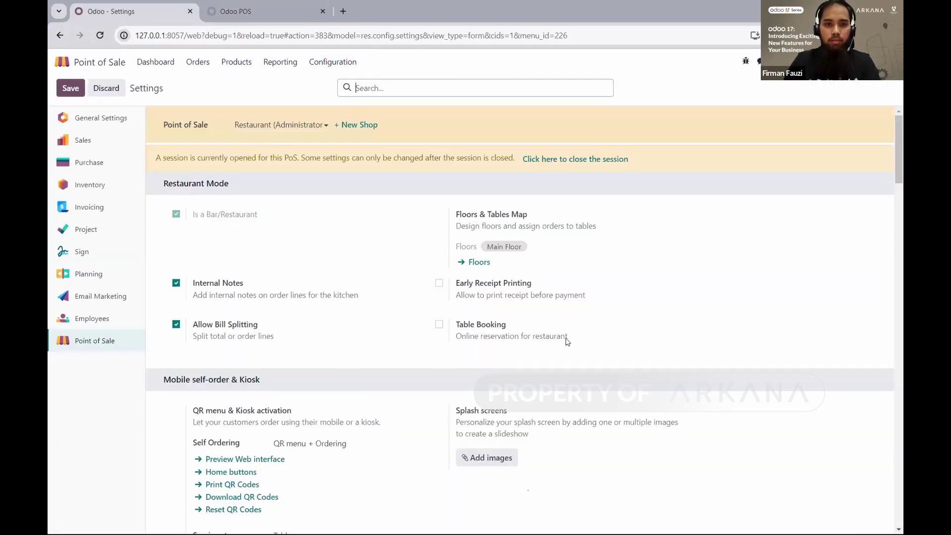
# Step: Choose the Shop point of sale in the settings and enable Multi Employees per Session under PoS Interface
pyautogui.click(302, 128)
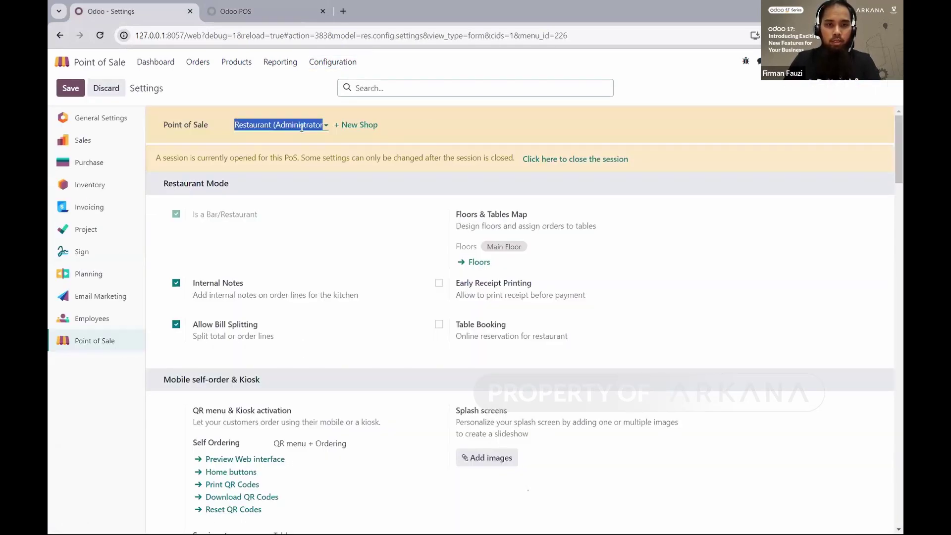
pyautogui.click(272, 142)
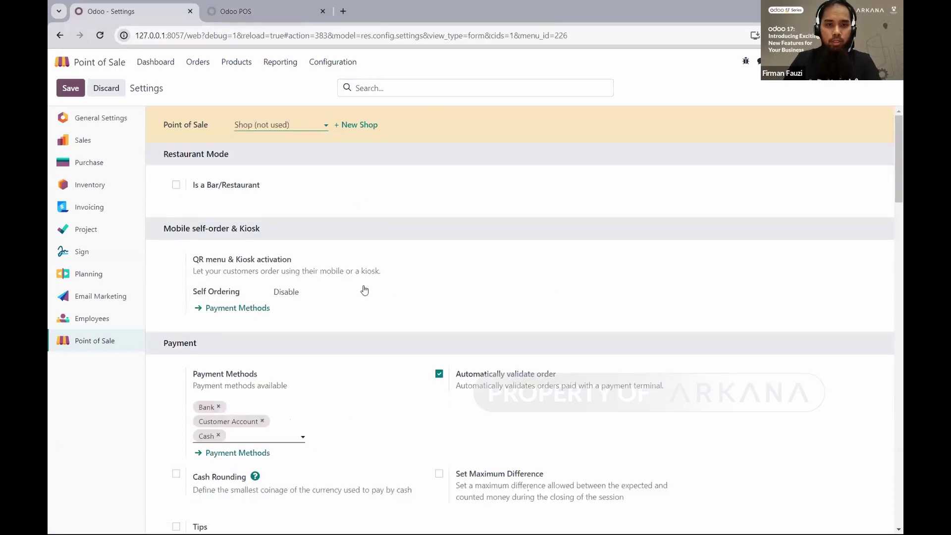
pyautogui.scroll(-5, 427, 283)
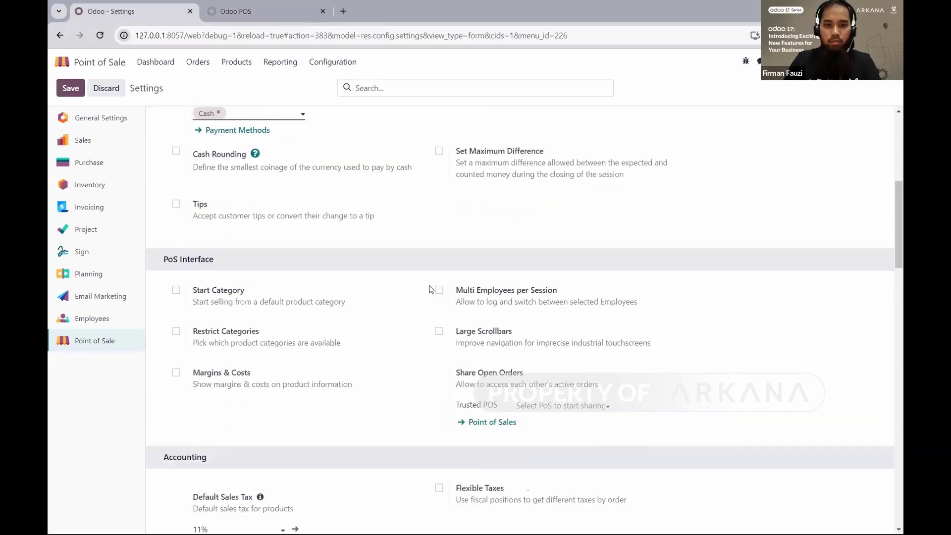
pyautogui.click(440, 279)
pyautogui.moveTo(521, 279)
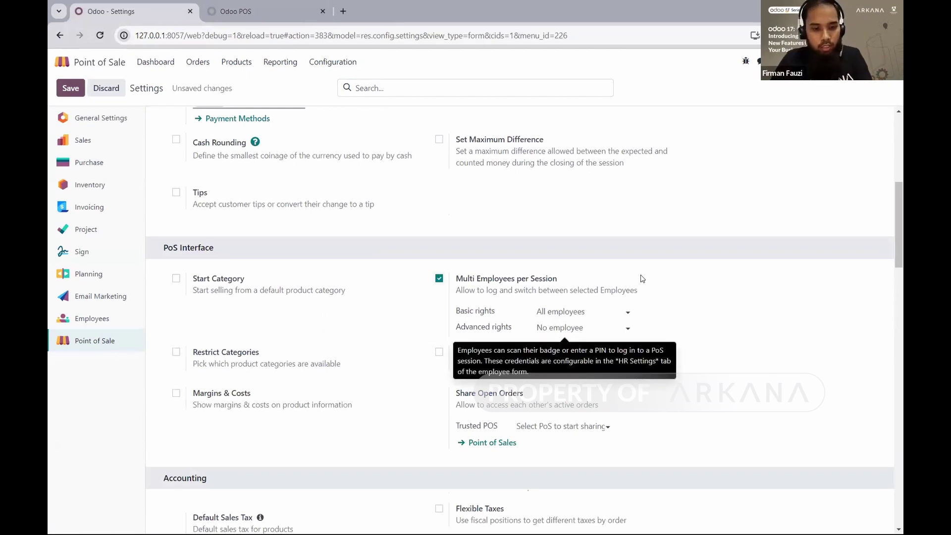
# Step: Switch to the older Odoo, open its Point of Sale settings and examine the Multi Employees per Session option
pyautogui.hotkey('alt', 'Tab')
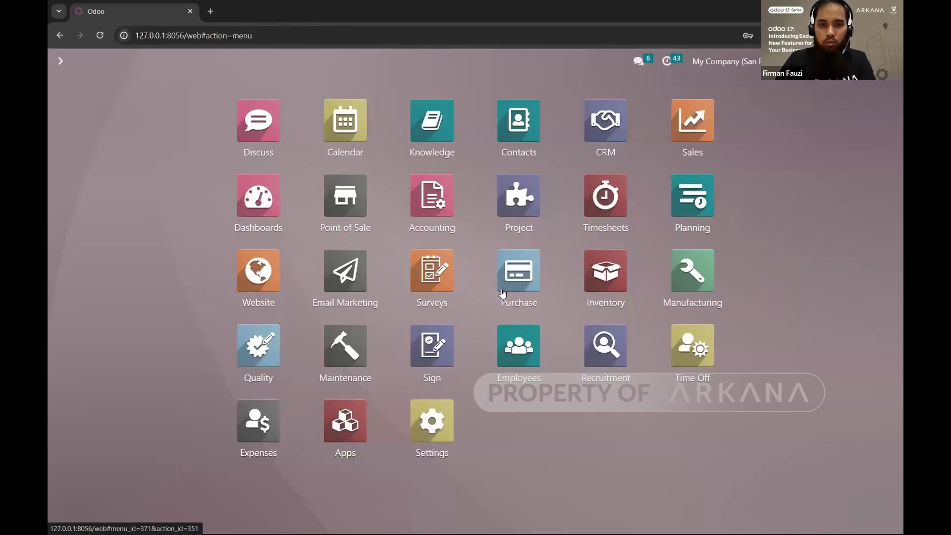
pyautogui.click(358, 210)
pyautogui.click(353, 61)
pyautogui.press('Escape')
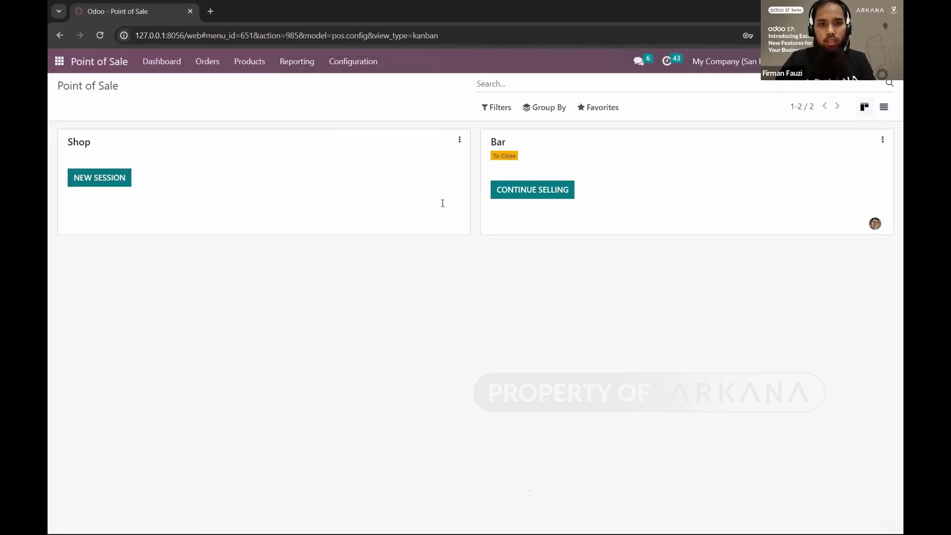
pyautogui.scroll(-5, 554, 282)
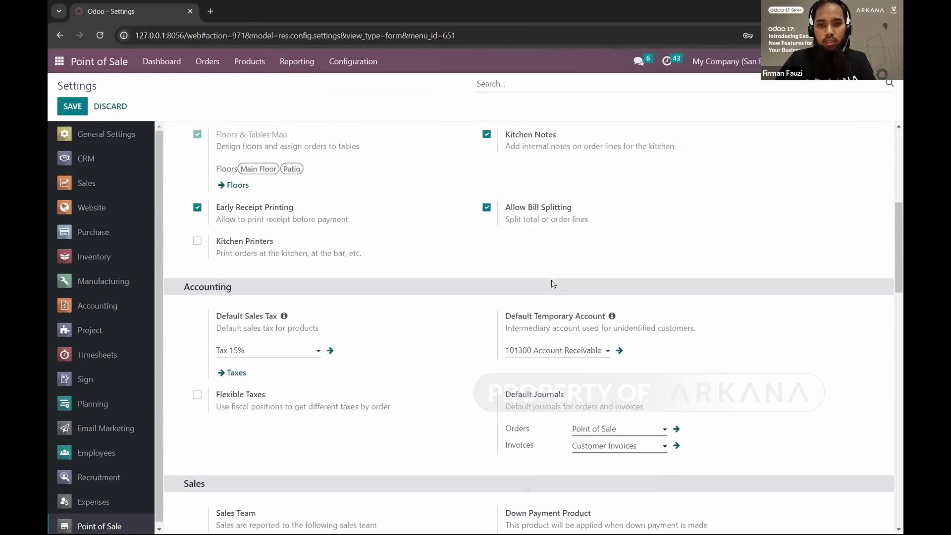
pyautogui.scroll(-2, 554, 283)
pyautogui.scroll(4, 547, 272)
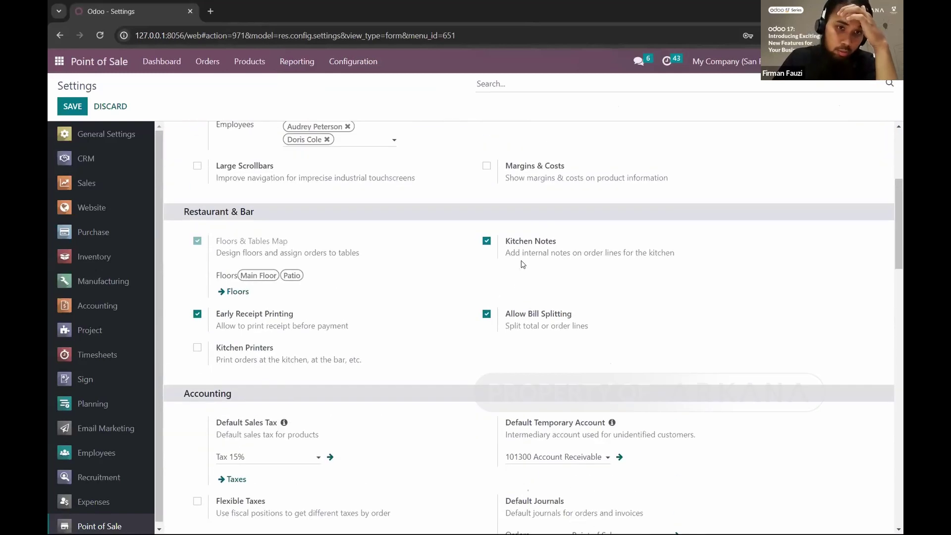
pyautogui.scroll(3, 521, 264)
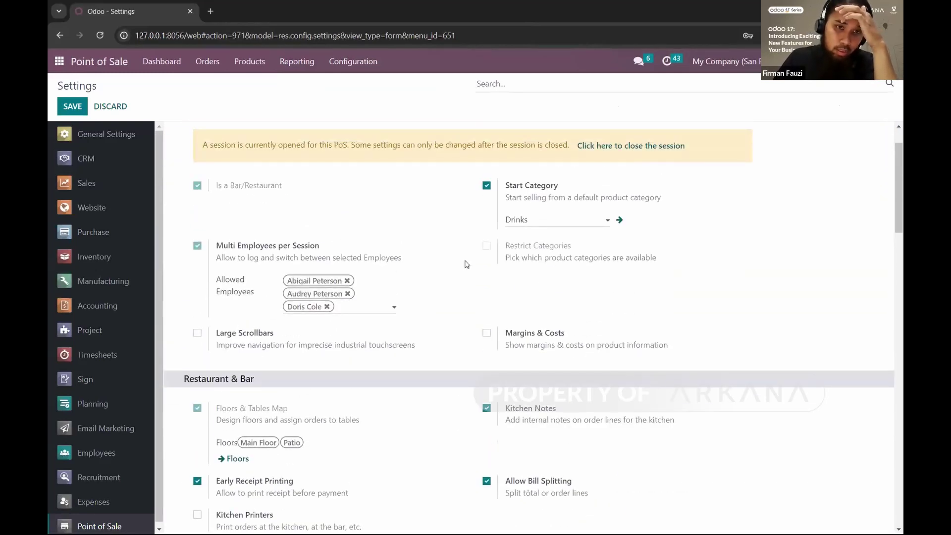
pyautogui.moveTo(229, 259)
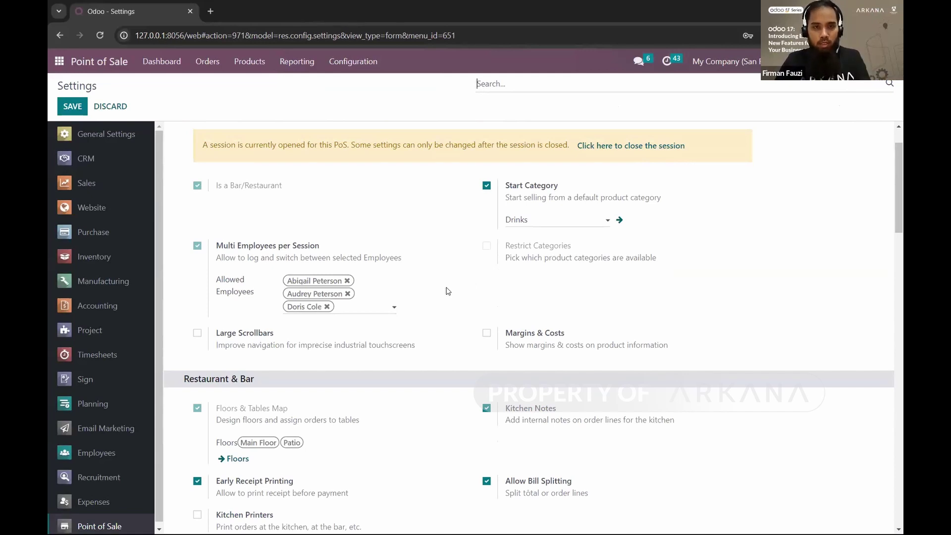
# Step: Return to the Odoo 17 settings and examine the Basic rights and Advanced rights under Multi Employees per Session
pyautogui.hotkey('alt', 'Tab')
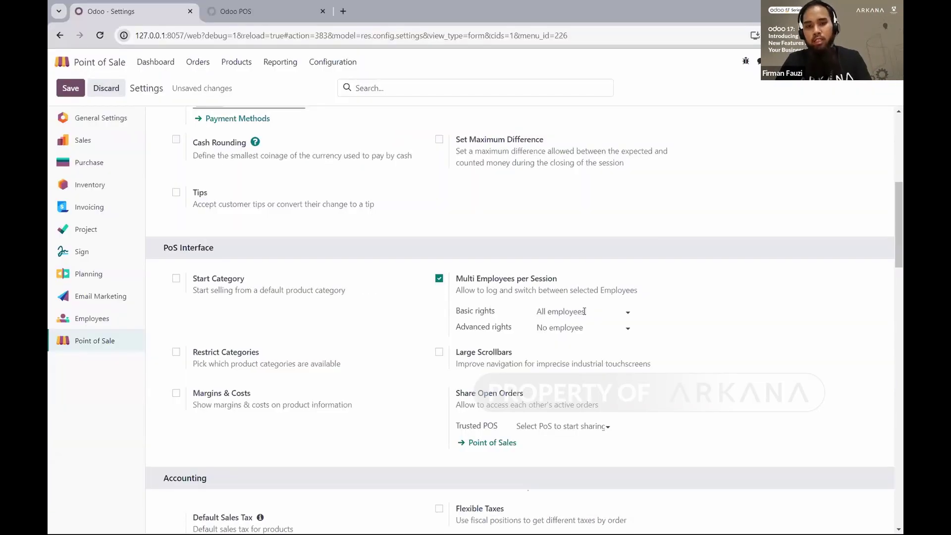
pyautogui.moveTo(583, 314)
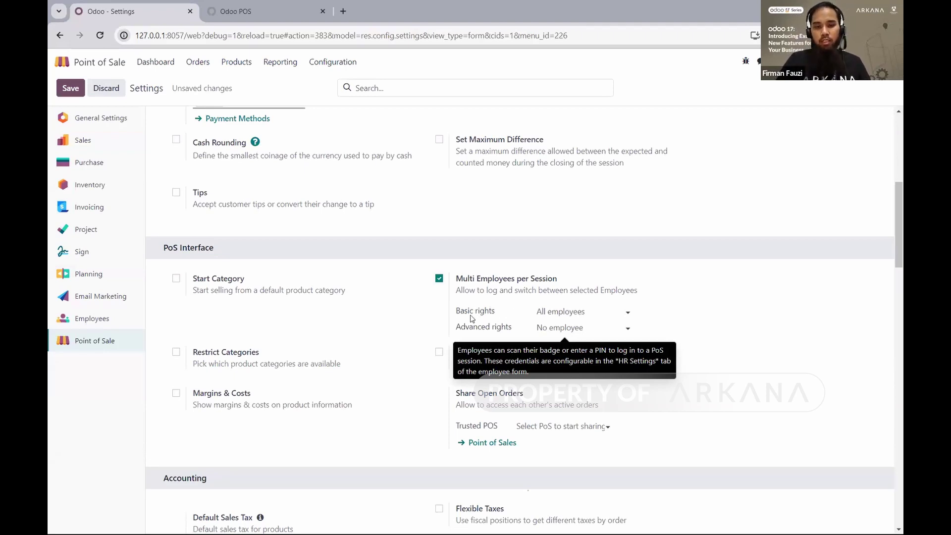
pyautogui.moveTo(457, 311); pyautogui.dragTo(525, 315)
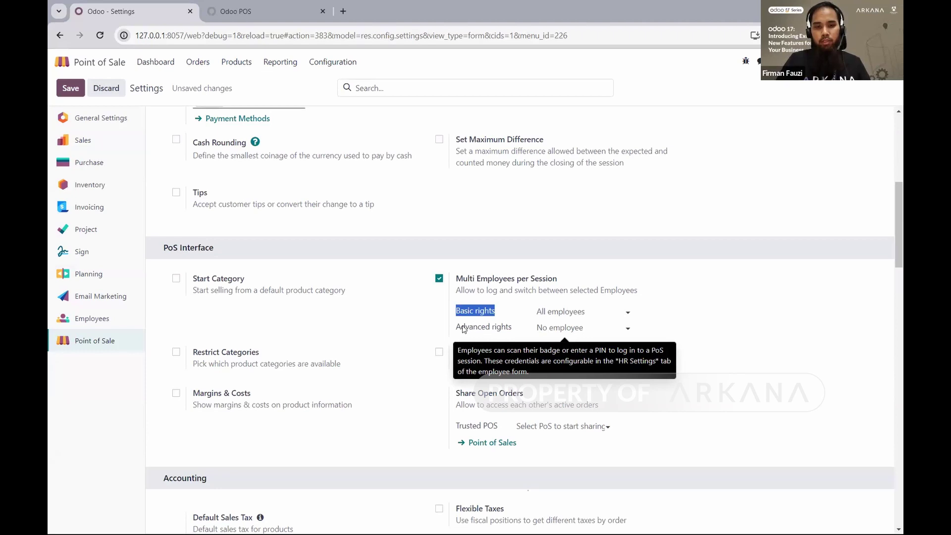
pyautogui.moveTo(462, 328); pyautogui.dragTo(532, 331)
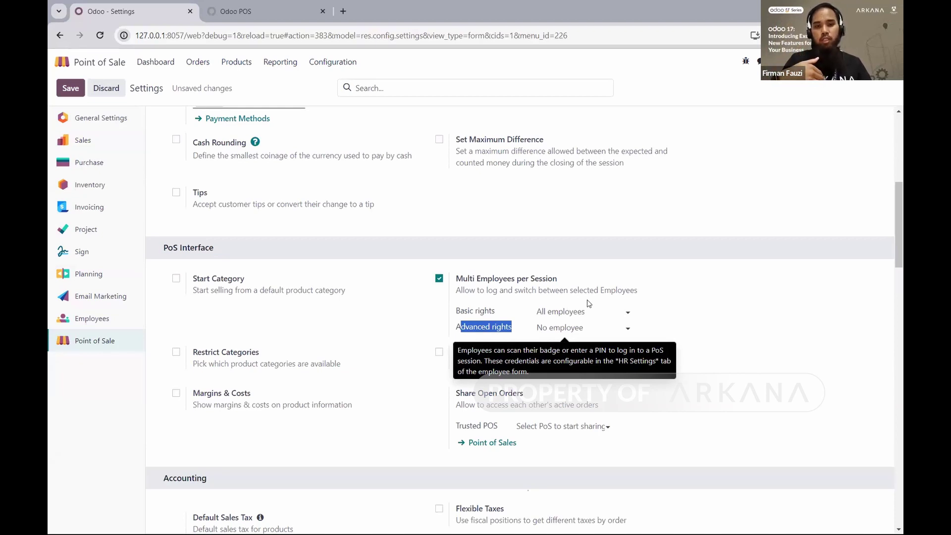
pyautogui.moveTo(455, 312); pyautogui.dragTo(513, 313)
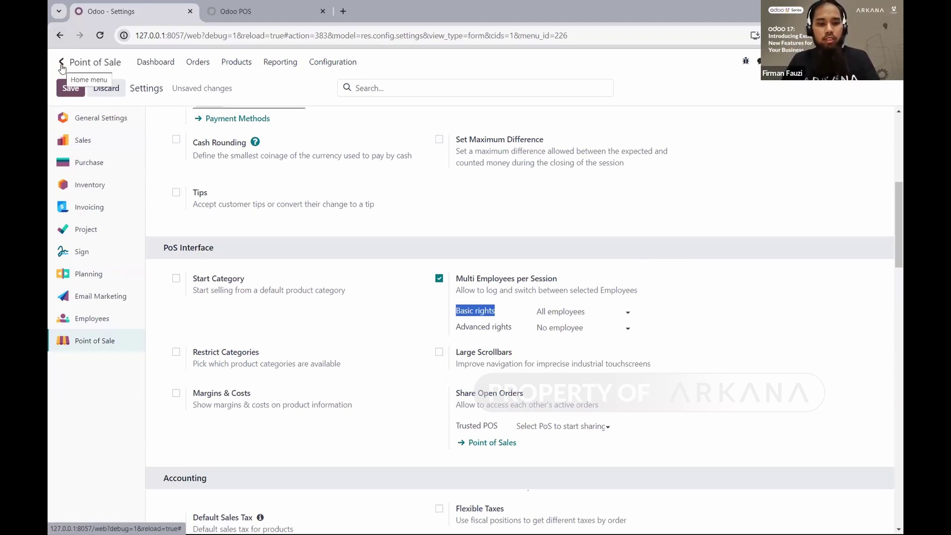
# Step: Switch to the Webinar Odoo 17 presentation in Google Slides and browse the slides around the Point of Sale slide
pyautogui.hotkey('alt', 'Tab')
pyautogui.hotkey('alt', 'Tab')
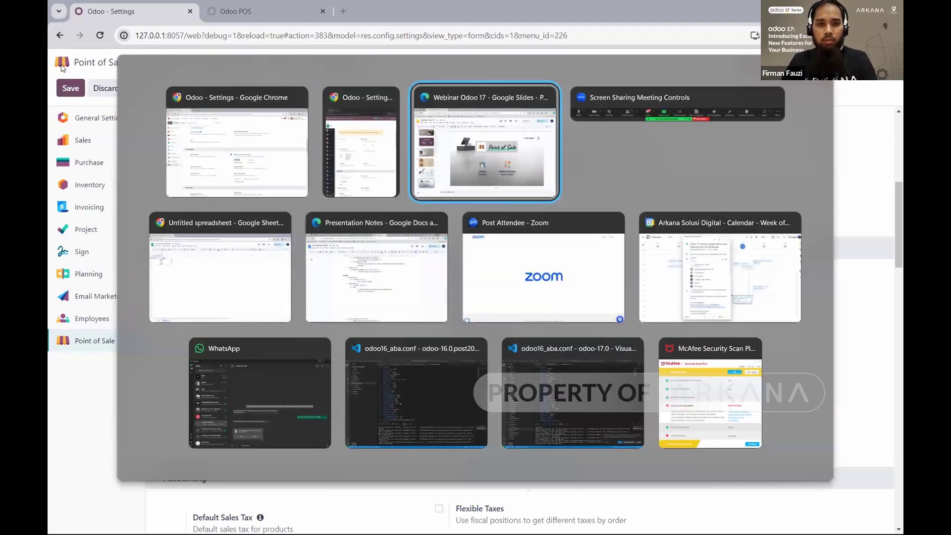
pyautogui.scroll(-3, 142, 379)
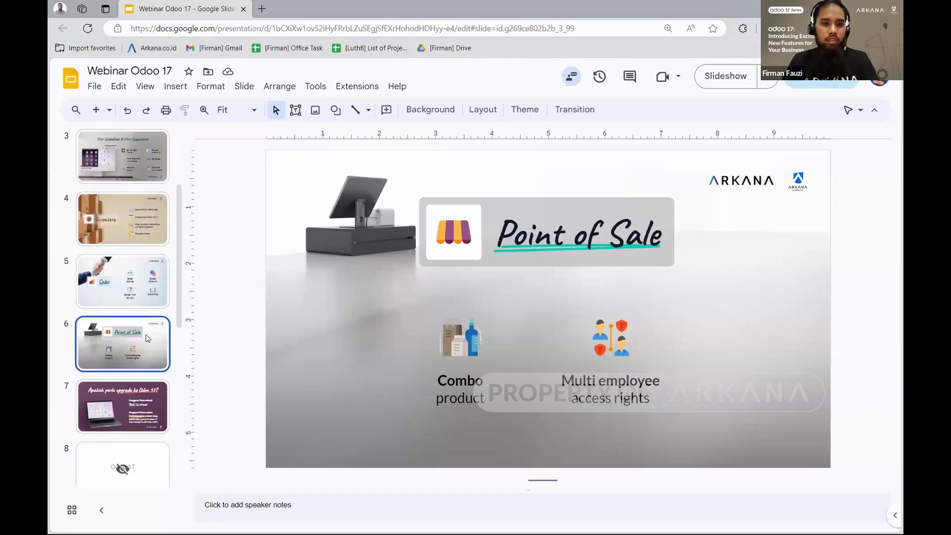